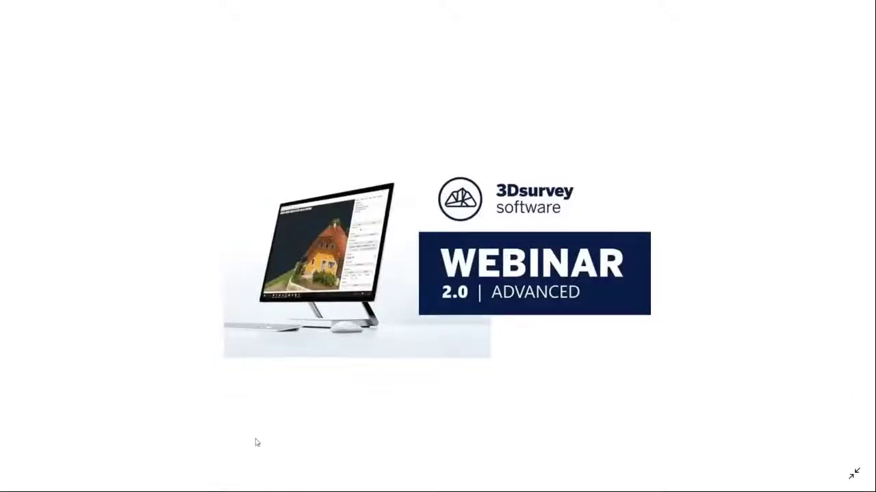
key(Escape)
click(380, 481)
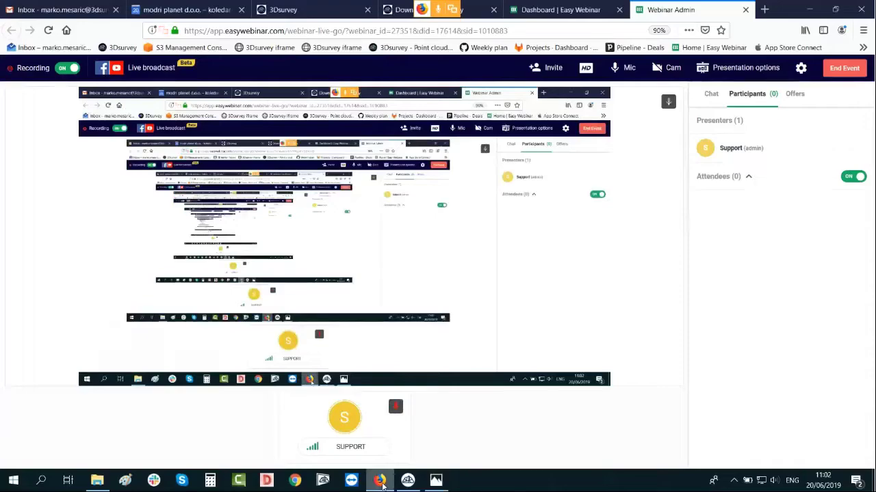
click(435, 480)
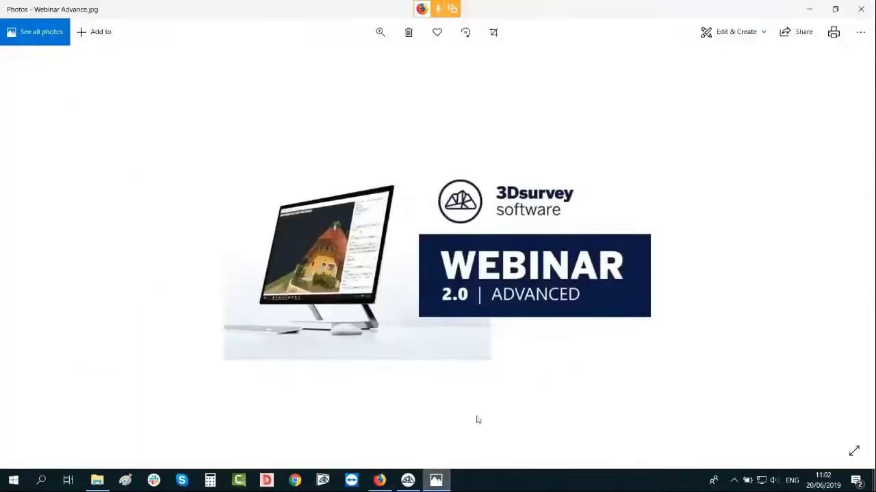
click(853, 451)
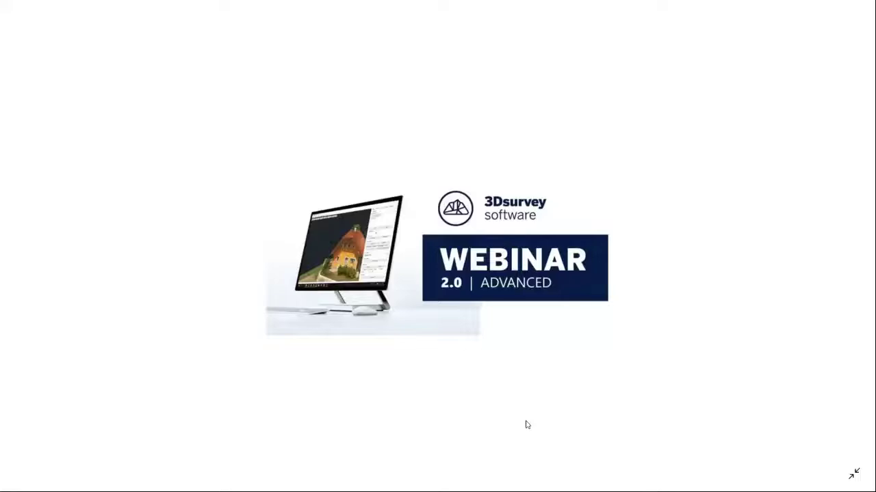
key(Escape)
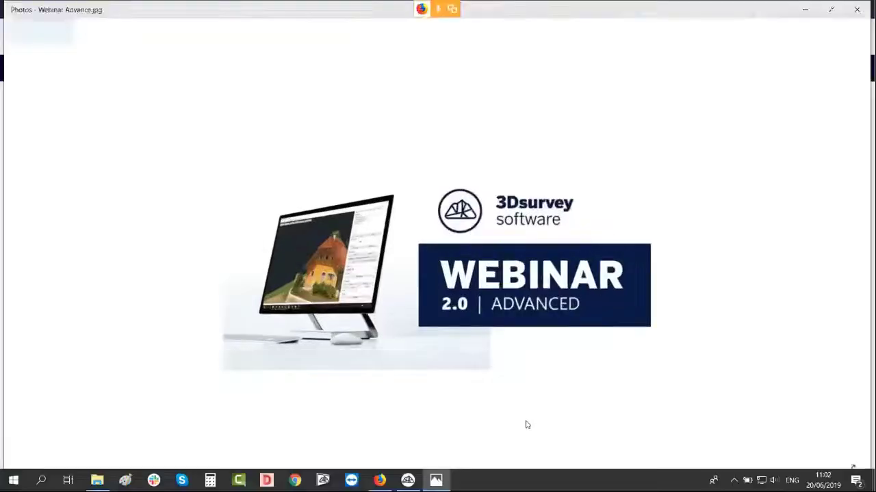
Step: Switch to 3Dsurvey and examine the construction pit point cloud from several angles
click(407, 481)
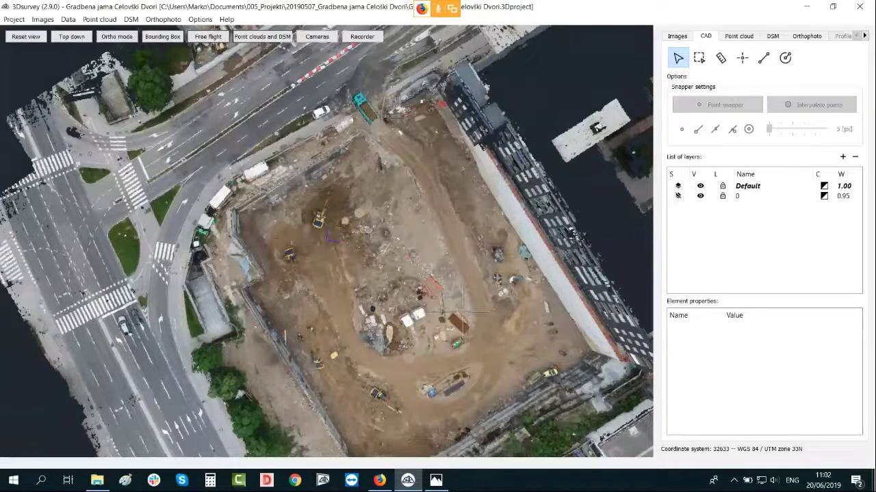
drag(415, 260, 632, 134)
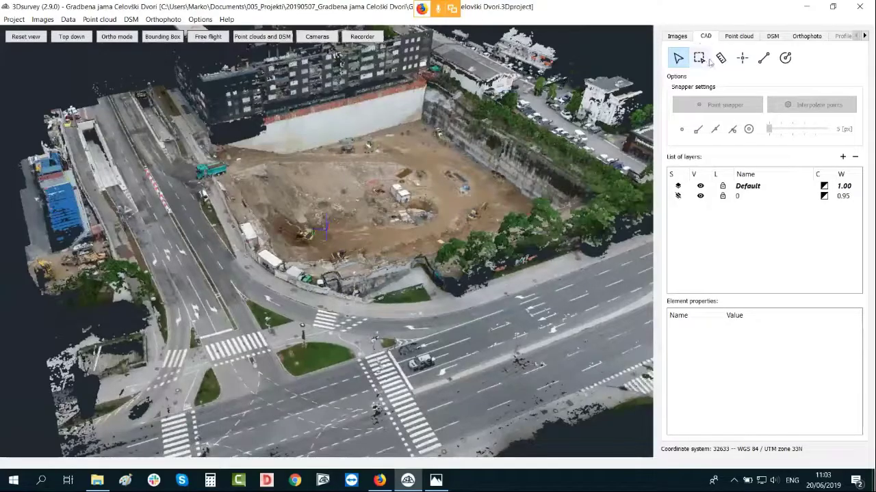
scroll(403, 205, up, 3)
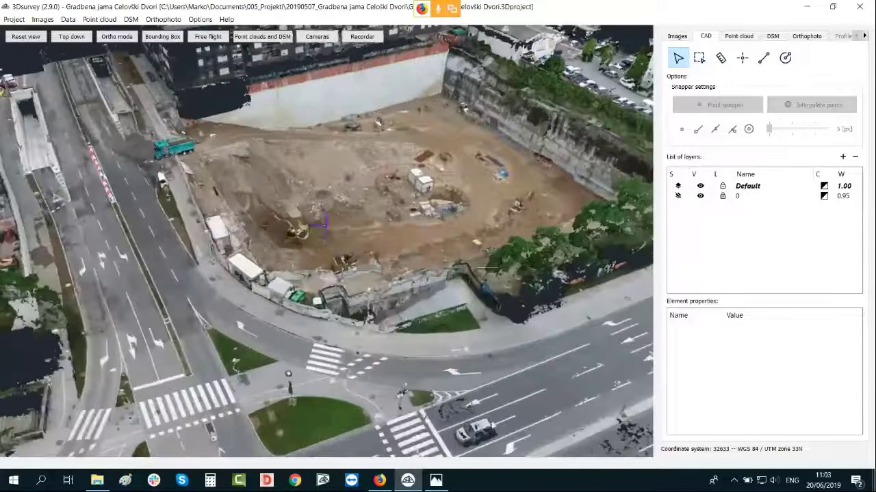
scroll(465, 256, down, 2)
drag(464, 257, 315, 251)
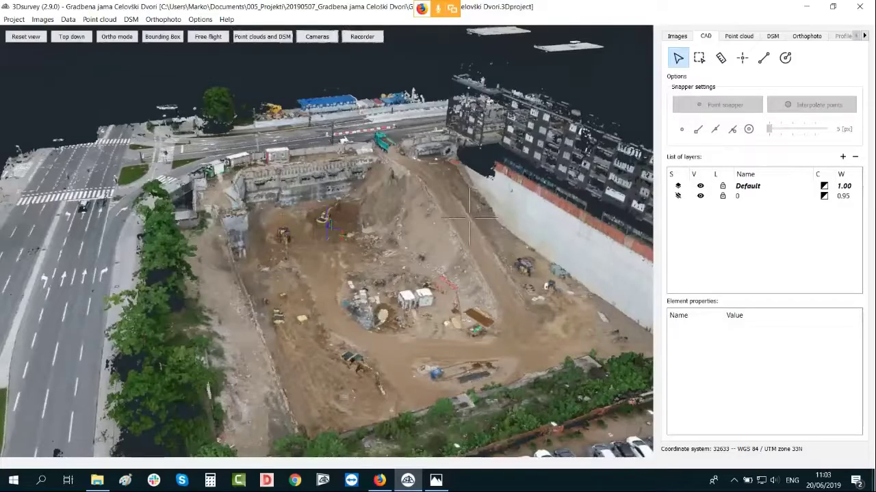
drag(369, 183, 451, 267)
right_drag(489, 34, 490, 105)
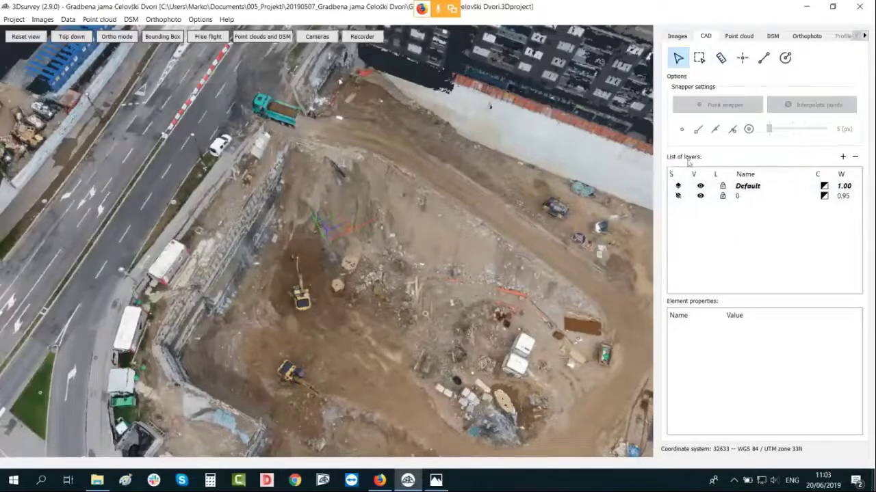
Step: Add a new CAD layer named "Measurments" and make it the active layer
click(842, 157)
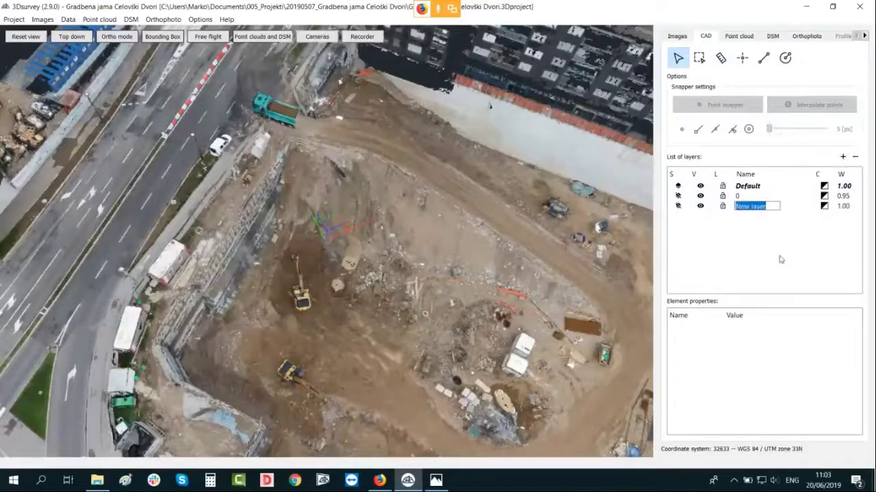
text(Measurements)
key(Return)
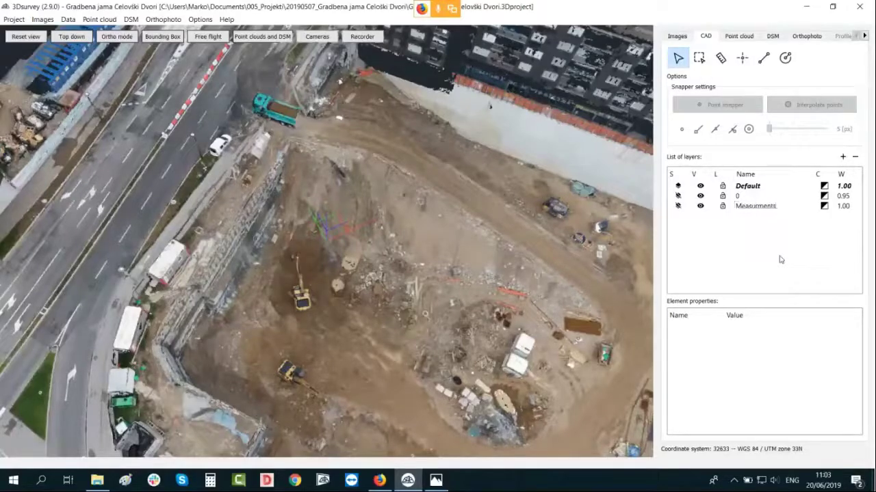
click(678, 206)
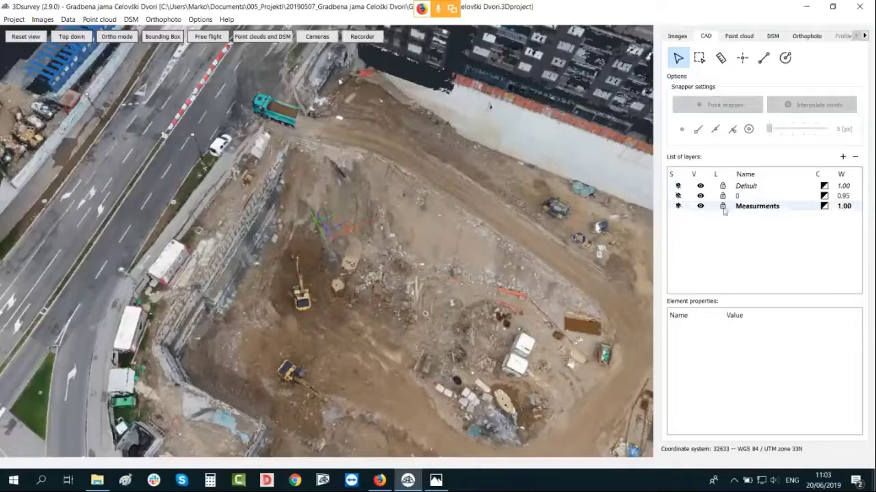
Step: Accept black (#000000) as the Measurments layer's line color and set its line weight to 3.00
click(825, 206)
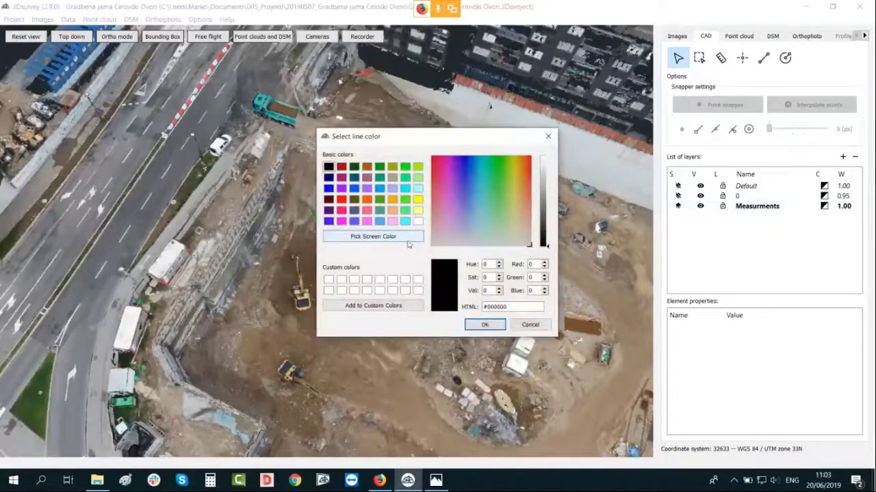
click(484, 326)
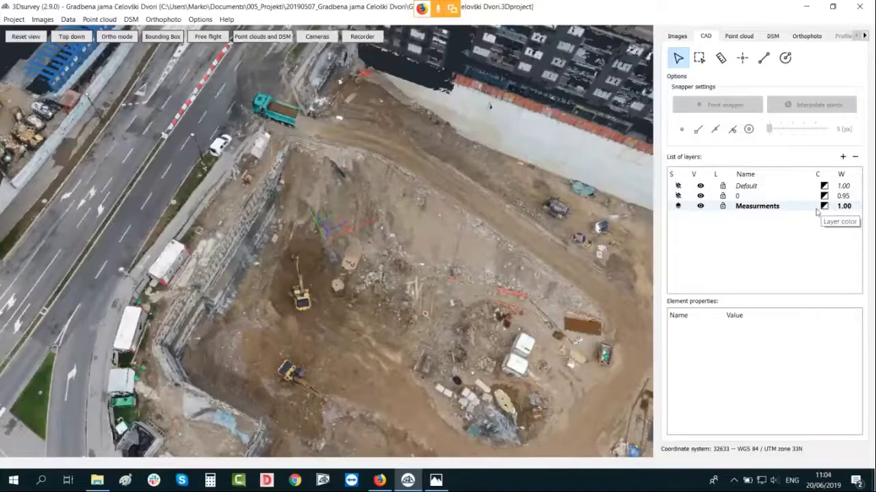
double_click(844, 206)
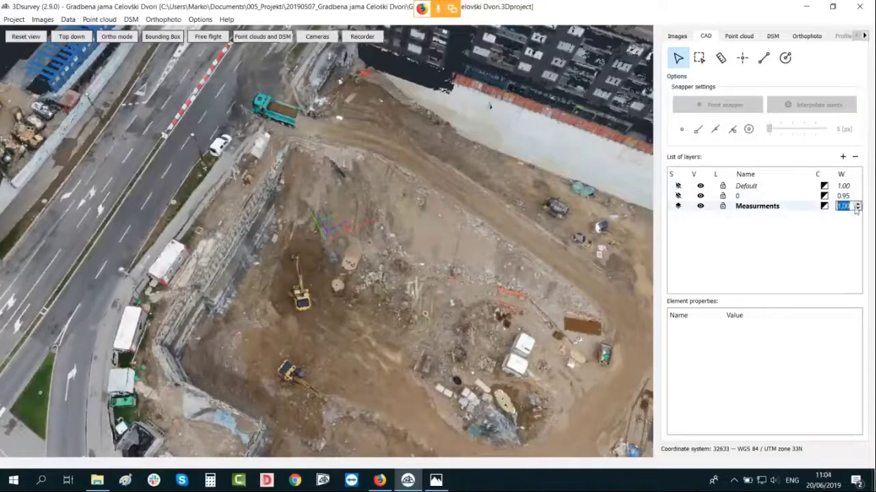
text(3)
click(833, 247)
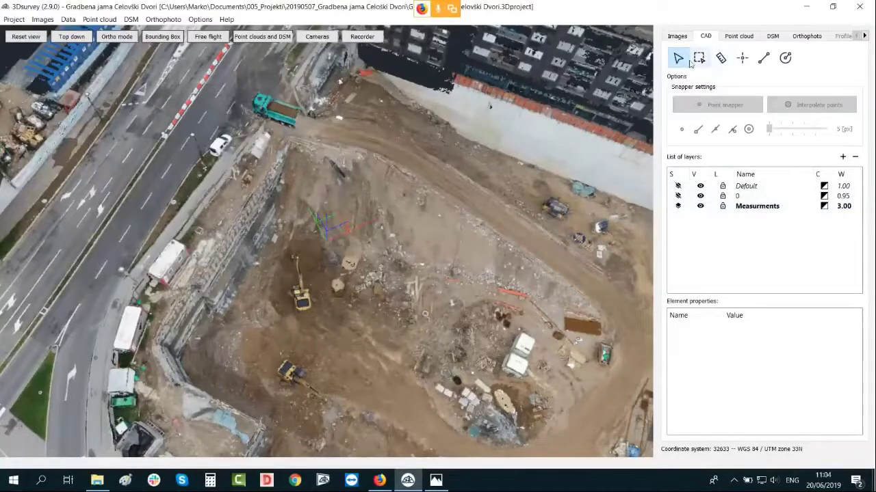
Step: Activate the measurement tool and use Interpolate points snapping with a radius of 19 px
click(721, 58)
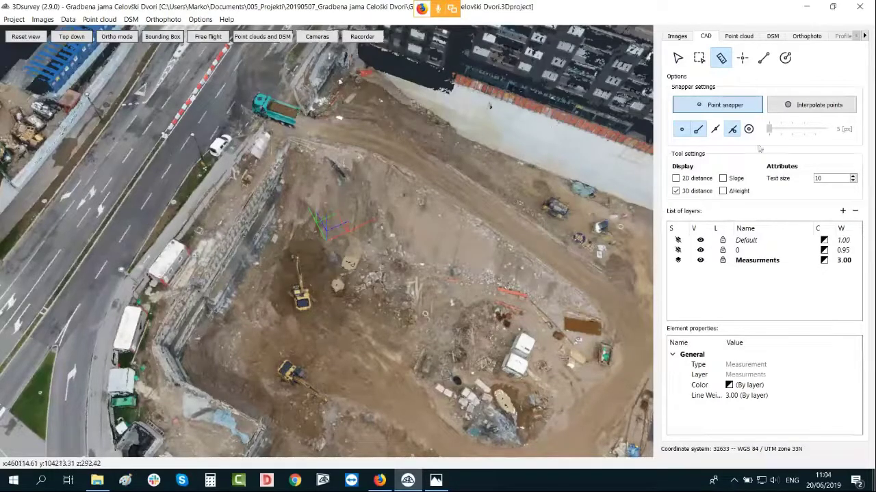
click(786, 109)
drag(769, 129, 782, 130)
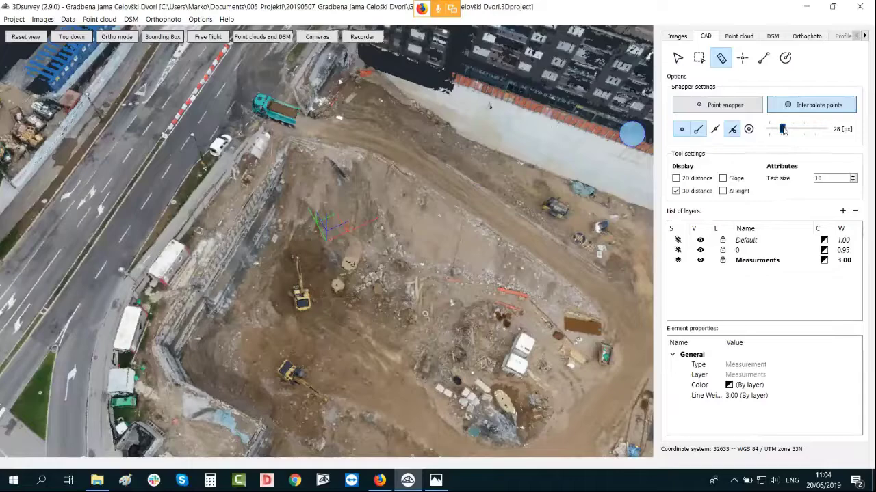
drag(783, 129, 777, 129)
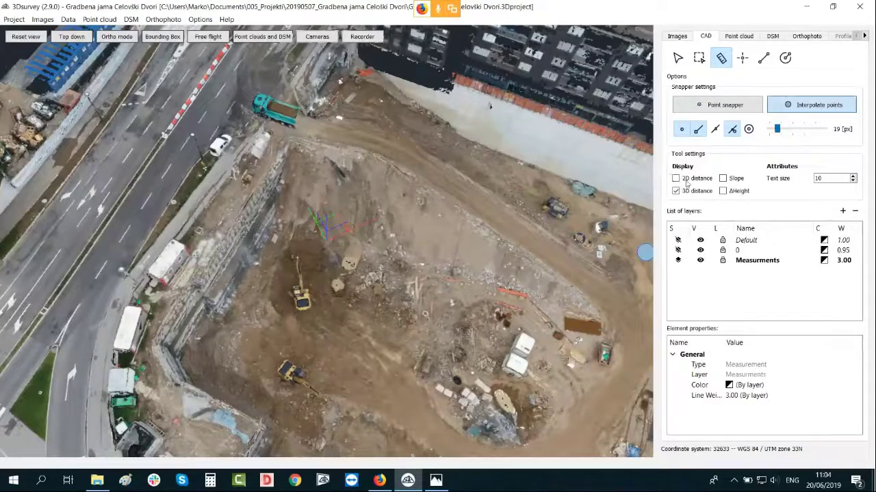
Step: Set the measurement display to show only ΔHeight, leaving 2D distance, 3D distance and Slope off
click(675, 179)
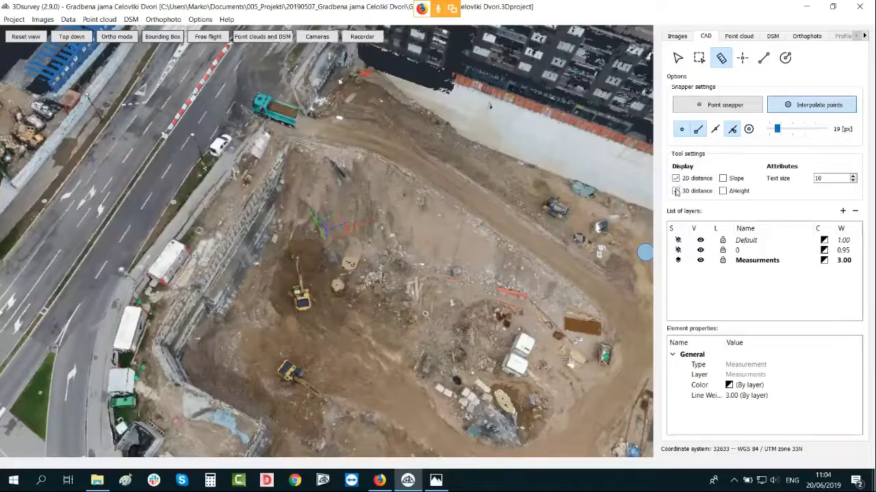
click(722, 178)
click(722, 191)
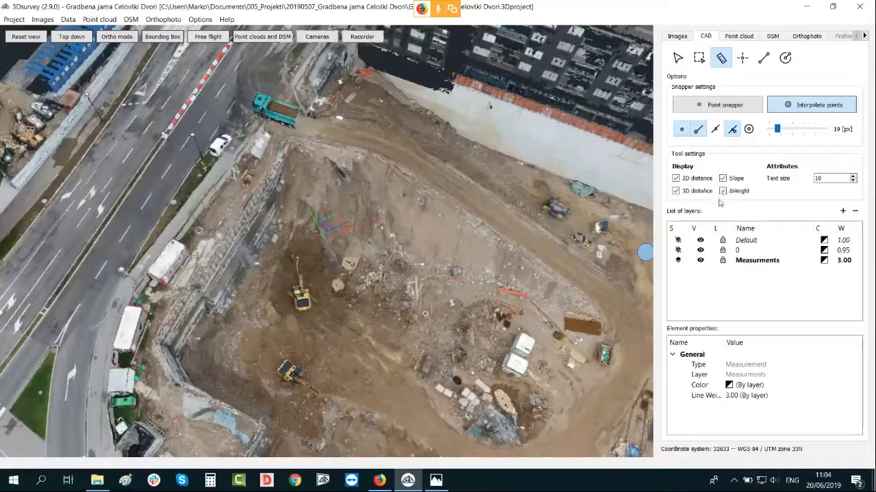
click(676, 192)
click(675, 178)
click(722, 178)
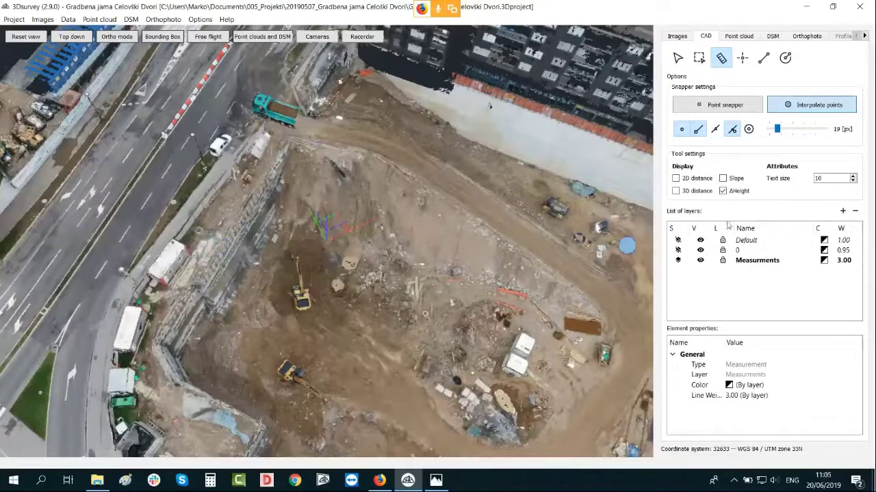
Step: Keep the measurement text size at 10 and change the snapping mode to Point snapper
drag(826, 178, 800, 178)
click(822, 180)
click(727, 106)
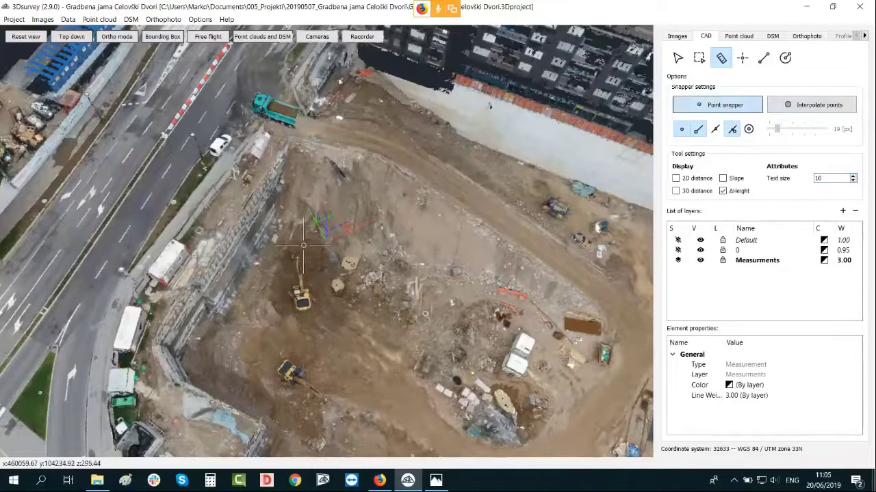
Step: Measure the height difference from the top of the pit's retaining wall down to the ground at its foot near the excavator
scroll(303, 245, up, 3)
drag(303, 245, 180, 254)
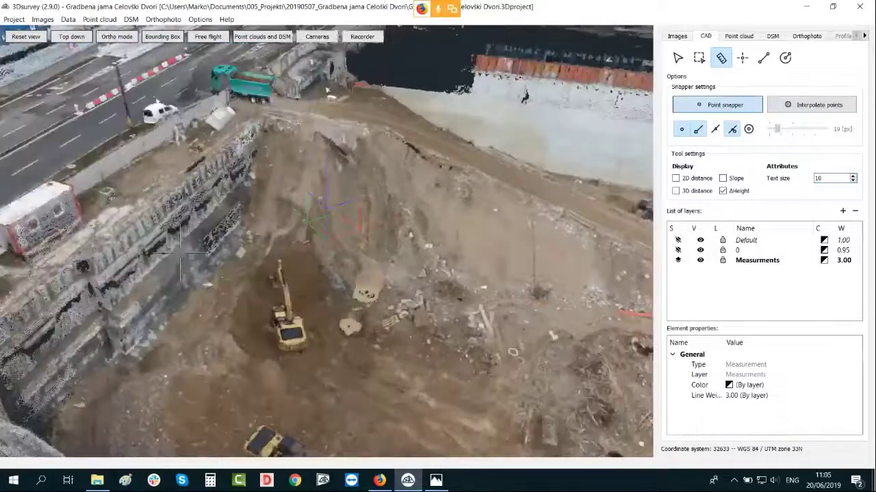
scroll(180, 253, up, 4)
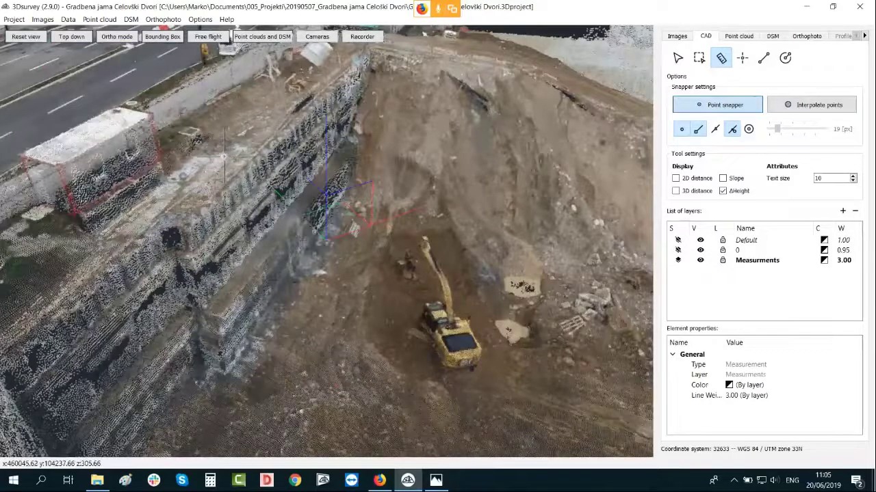
click(224, 157)
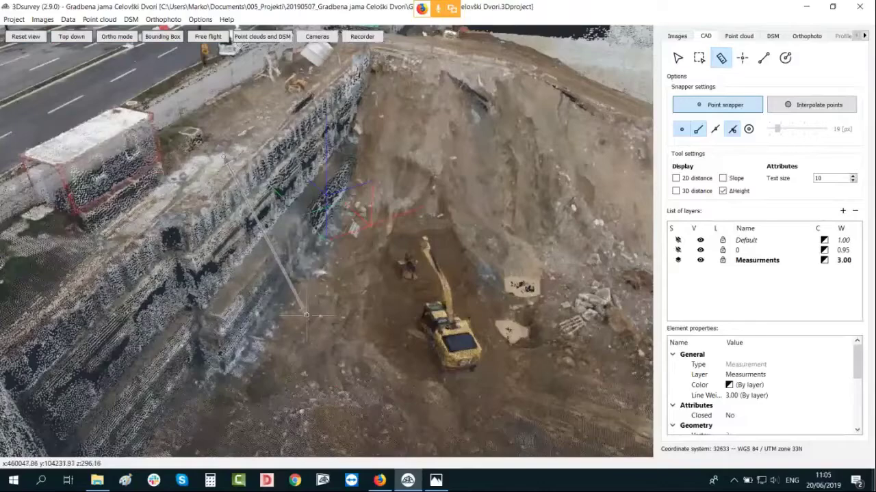
drag(363, 345, 238, 205)
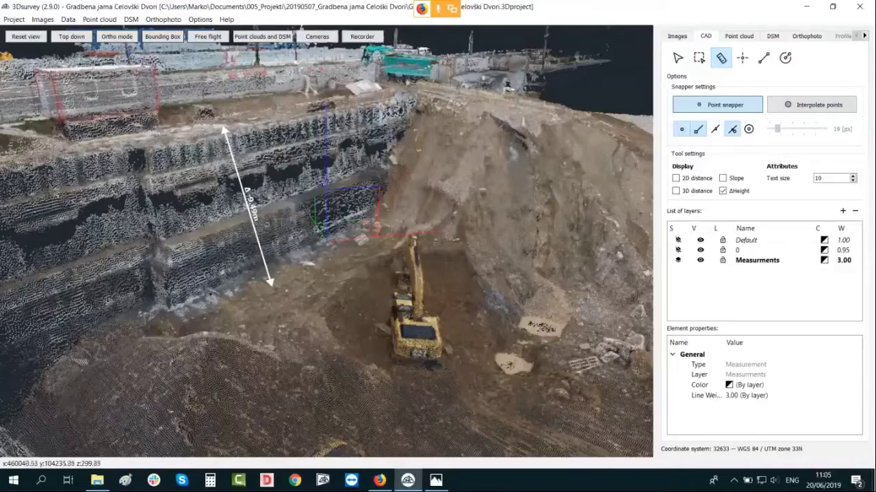
Step: Measure the height difference from the first measurement's wall-top point to the central pit floor near the stacked blocks
drag(293, 164, 328, 192)
scroll(328, 192, down, 3)
drag(362, 256, 283, 209)
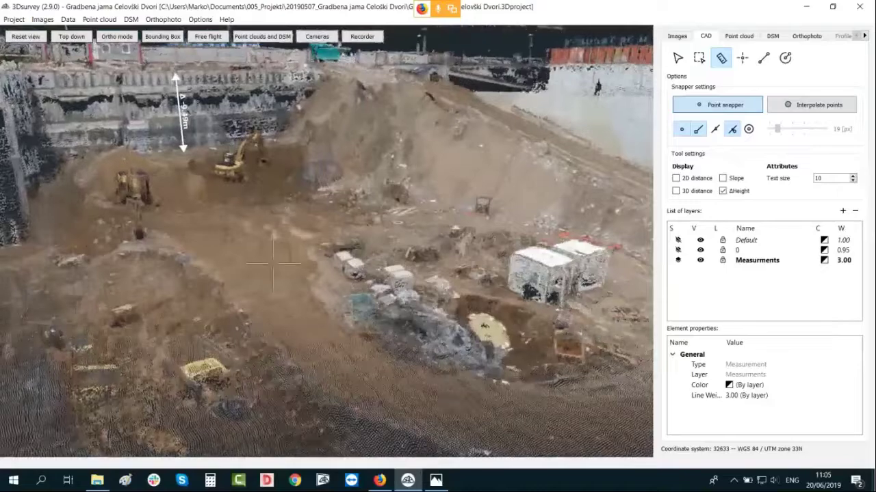
drag(258, 222, 308, 272)
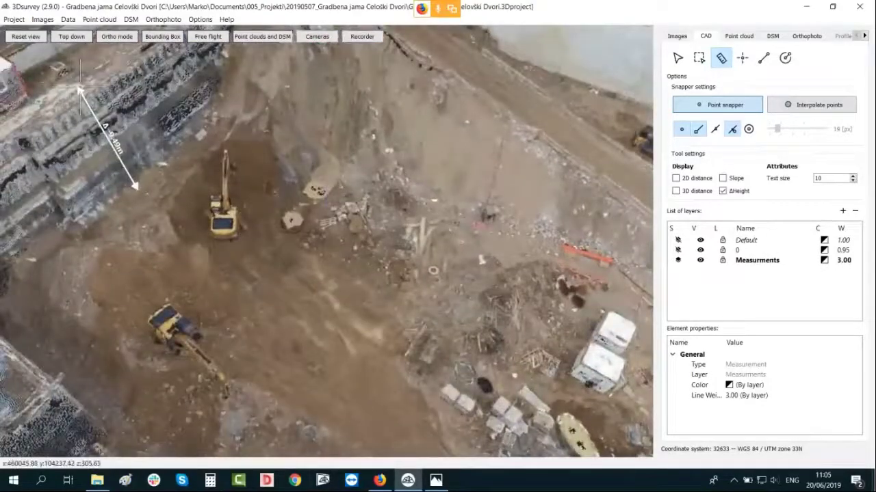
click(76, 86)
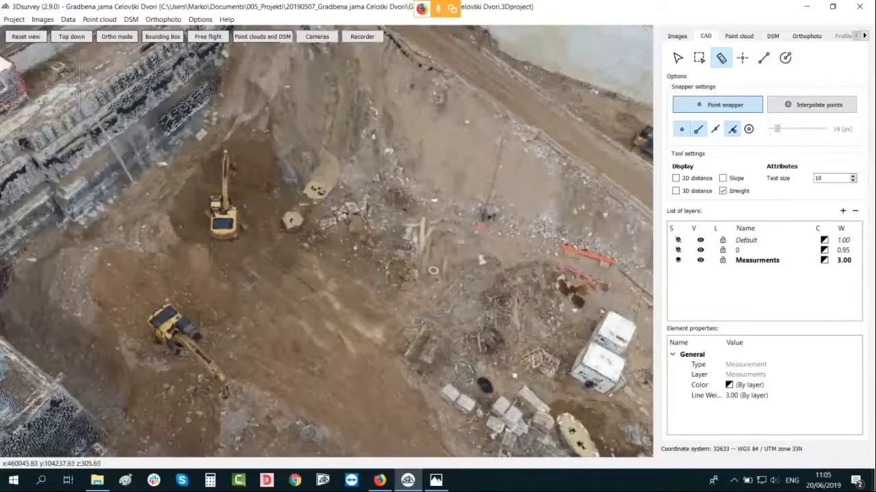
click(77, 88)
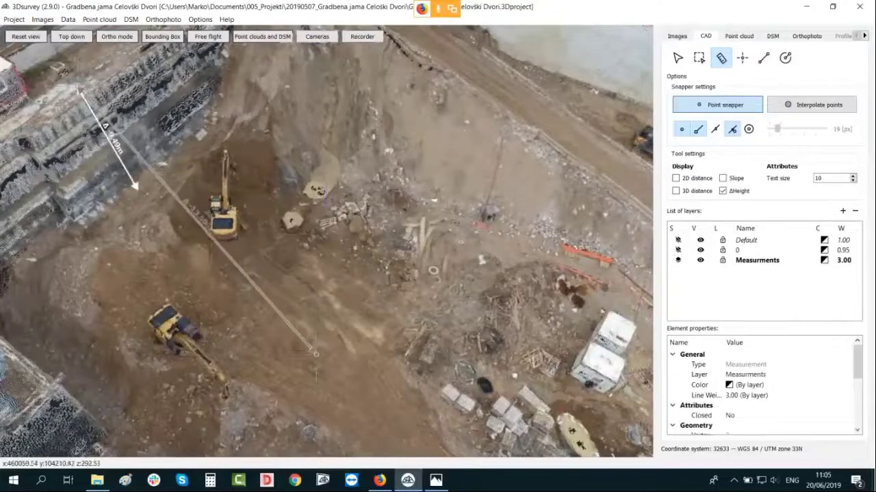
middle_drag(329, 320, 267, 205)
middle_drag(283, 279, 295, 303)
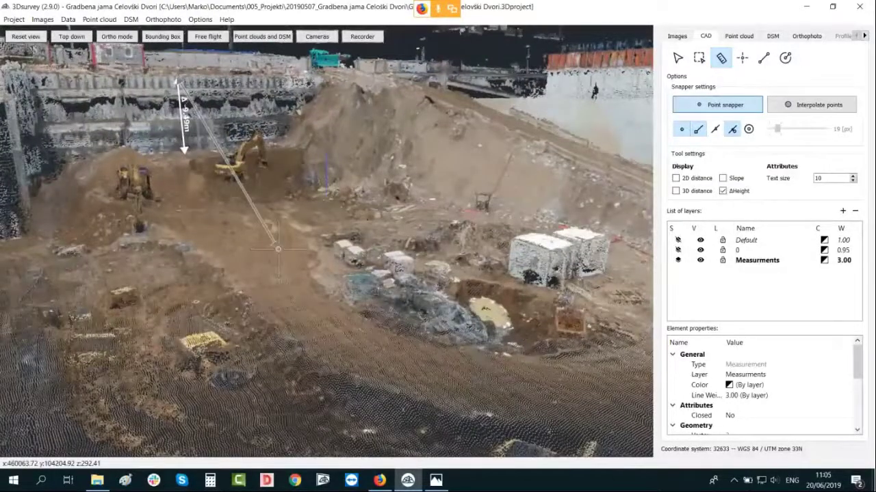
click(277, 248)
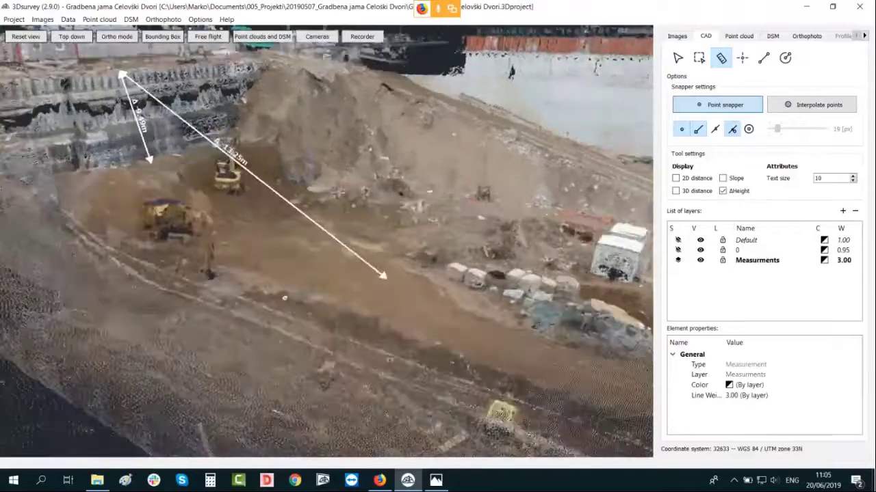
middle_drag(284, 273, 268, 300)
key(ctrl+z)
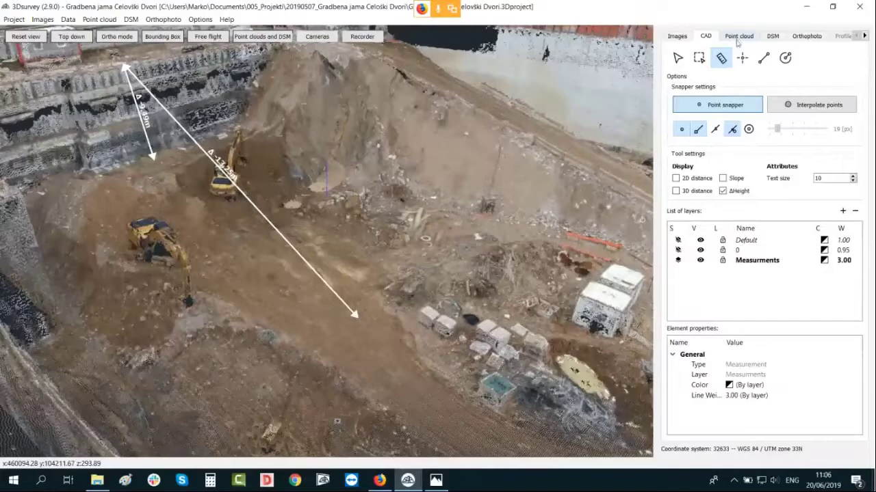
Step: Colour the point cloud as a heightmap and examine the pit floor from above for its deepest area
click(737, 39)
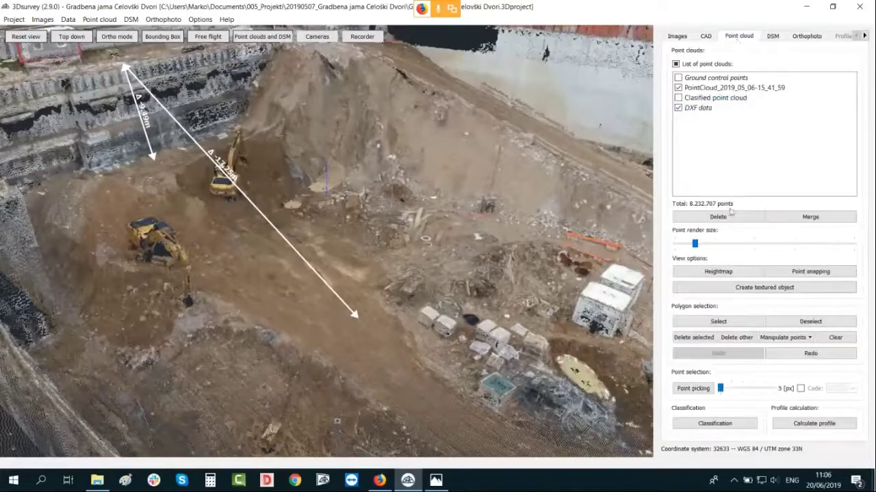
click(718, 272)
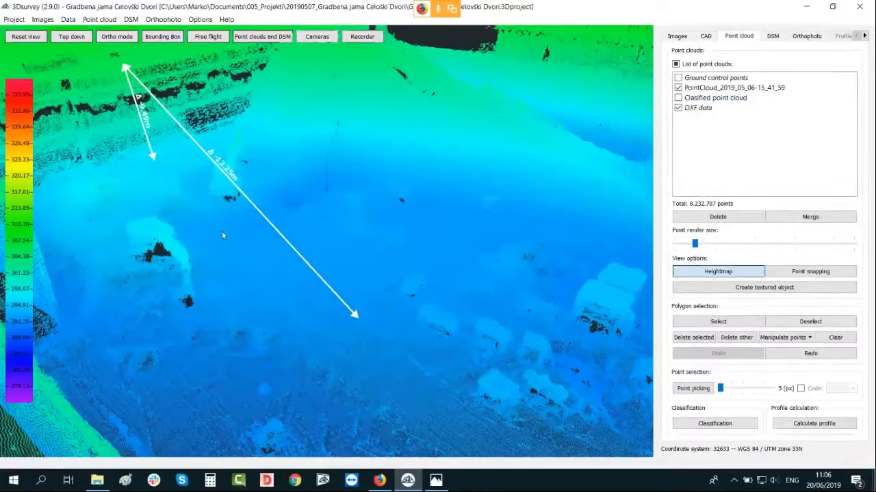
drag(222, 231, 250, 313)
right_drag(251, 313, 182, 182)
scroll(355, 317, up, 1)
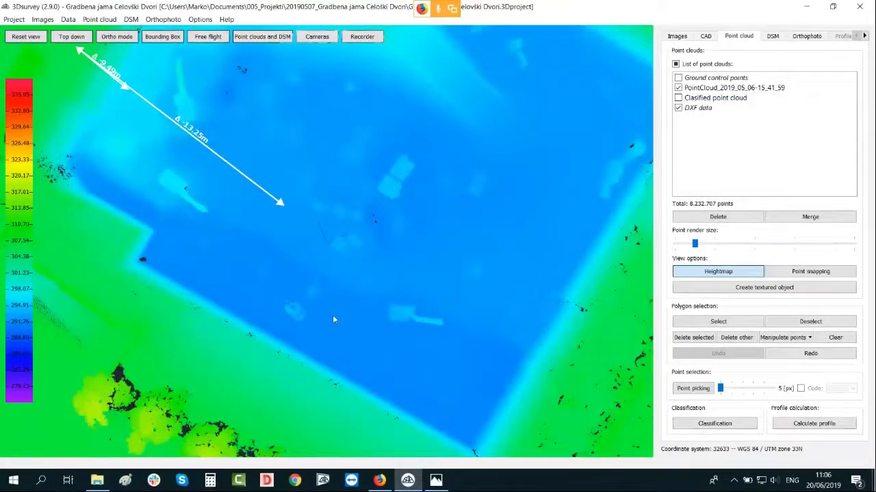
drag(334, 320, 401, 317)
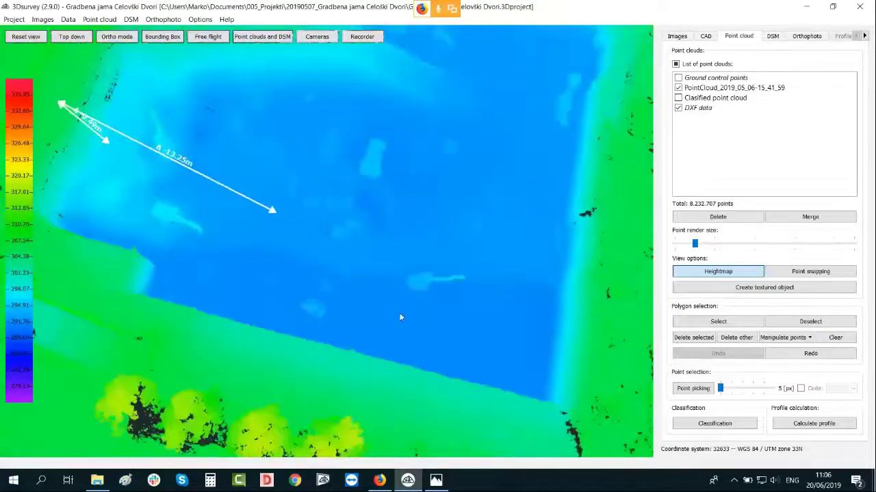
Step: Move the lower endpoint of the longer height measurement to the deep floor area near the pit's far corner, beyond the excavator
click(275, 211)
key(Escape)
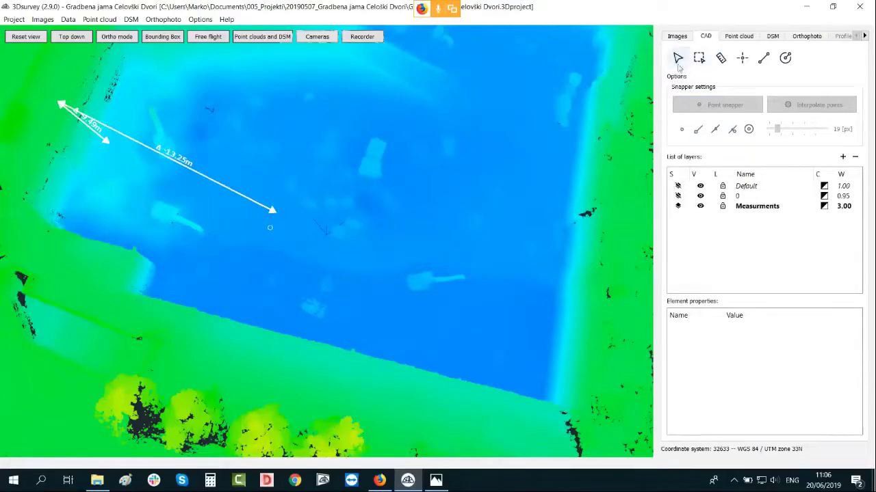
click(234, 190)
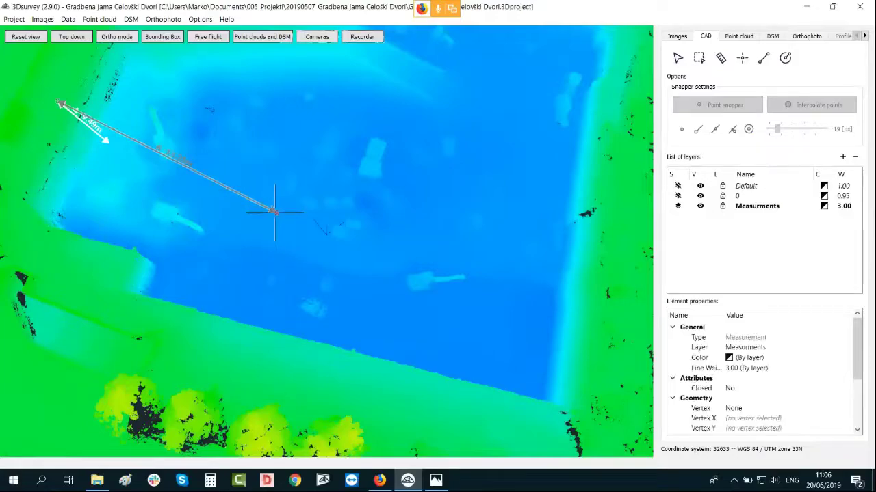
drag(275, 213, 453, 339)
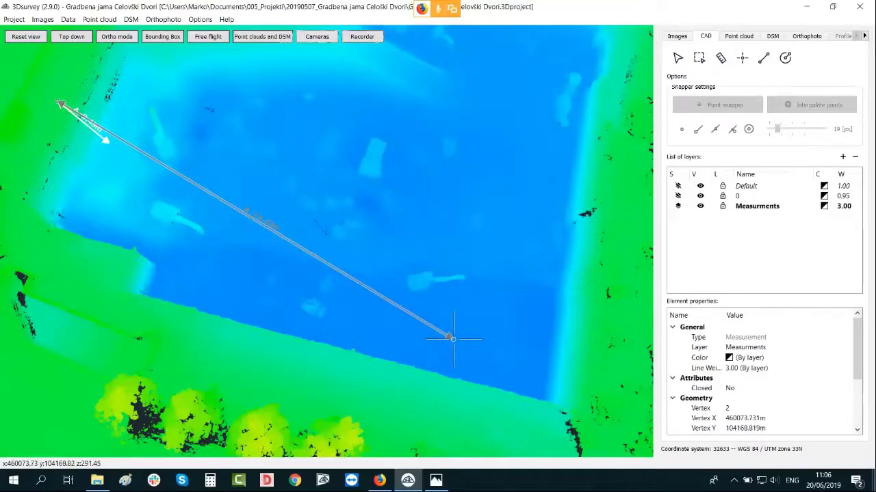
click(452, 339)
Step: Turn off the heightmap so the point cloud is displayed in its real colours
middle_drag(402, 176, 261, 132)
scroll(262, 131, up, 3)
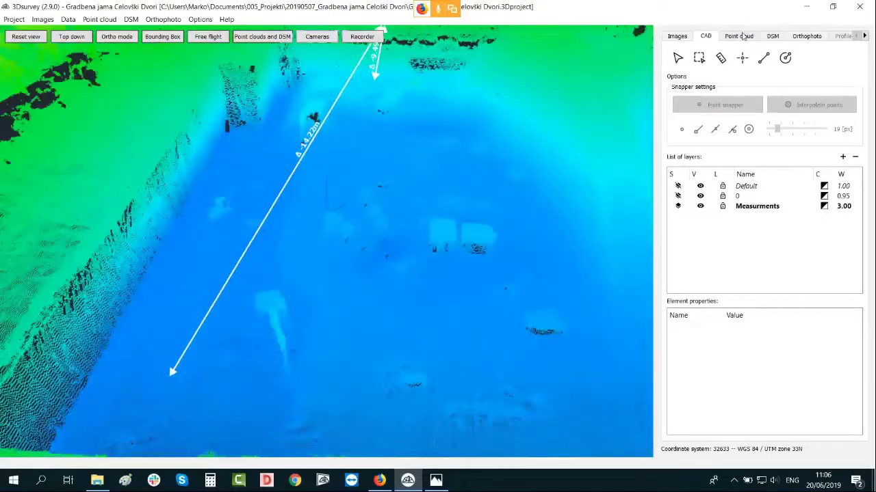
click(741, 36)
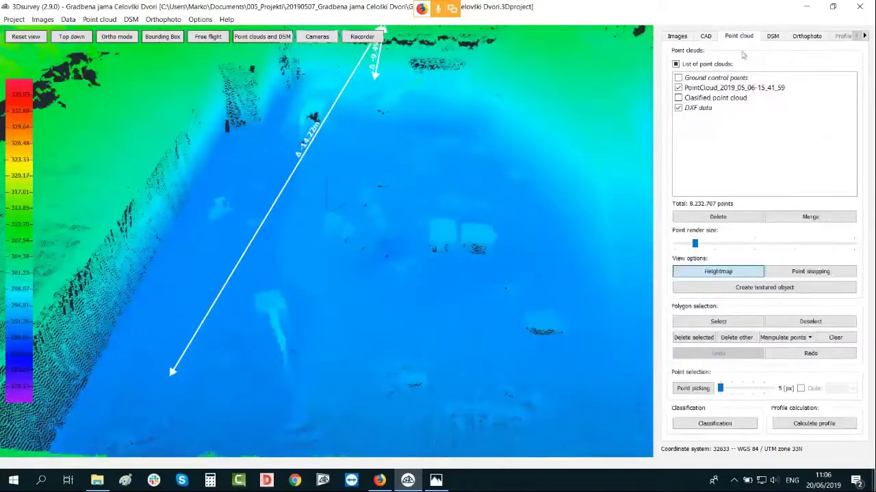
click(703, 272)
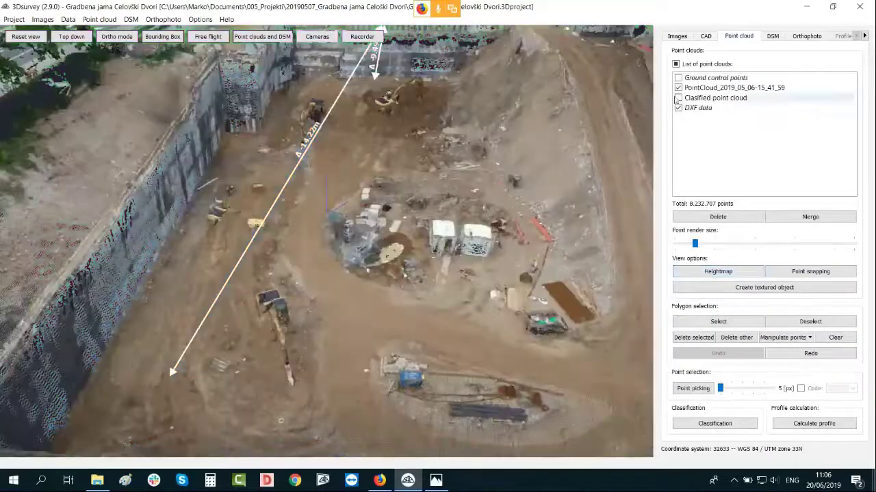
Step: Add a new CAD layer named "Measrument 2"
click(707, 38)
middle_drag(379, 271, 309, 211)
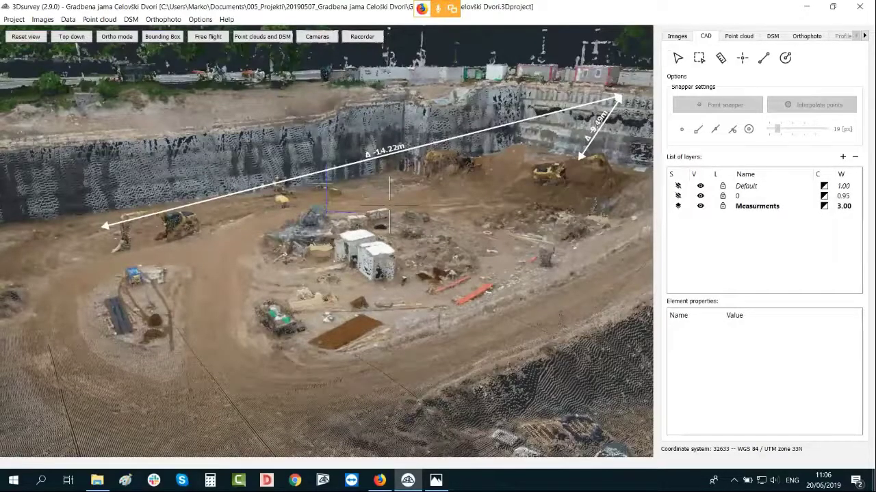
drag(386, 205, 410, 267)
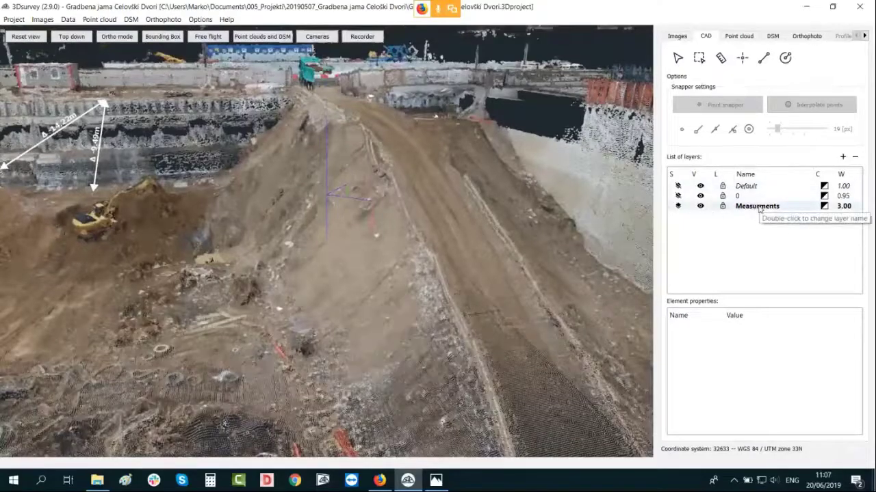
click(843, 157)
text(Measrument 2)
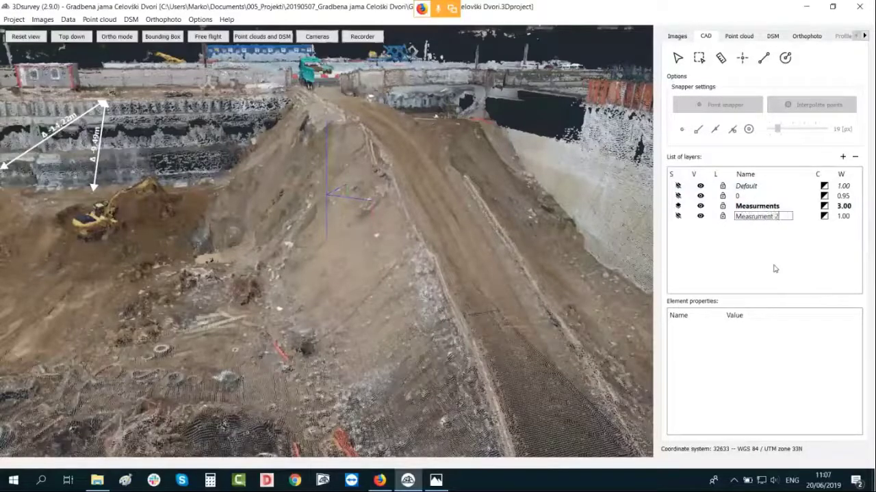
key(Return)
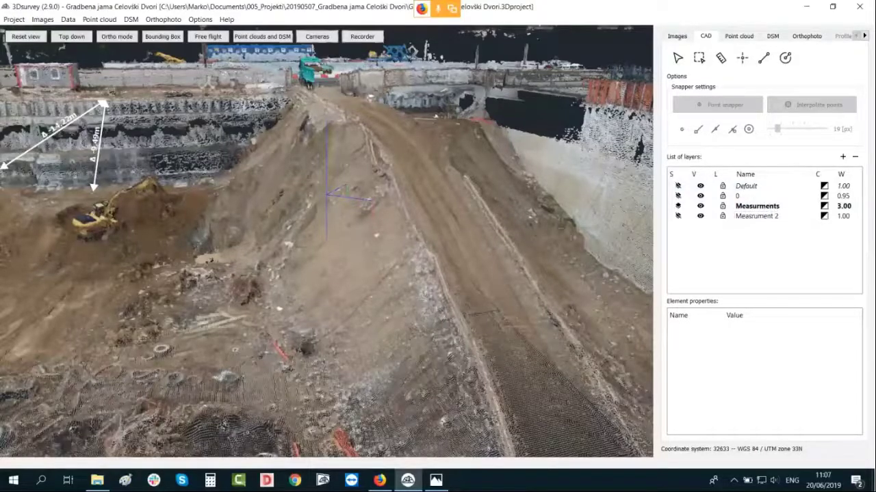
Step: Make the Measrument 2 layer active and give it an orange line colour and a line weight of 3.00
click(678, 215)
click(824, 216)
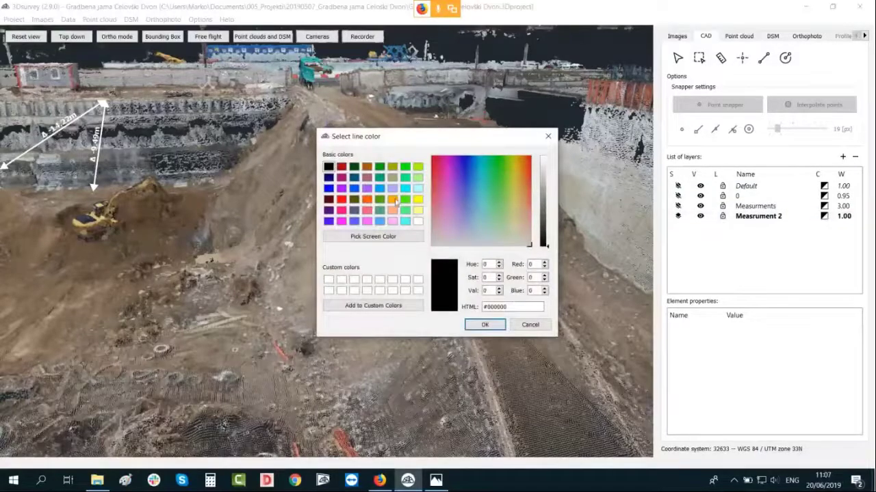
click(393, 200)
click(484, 325)
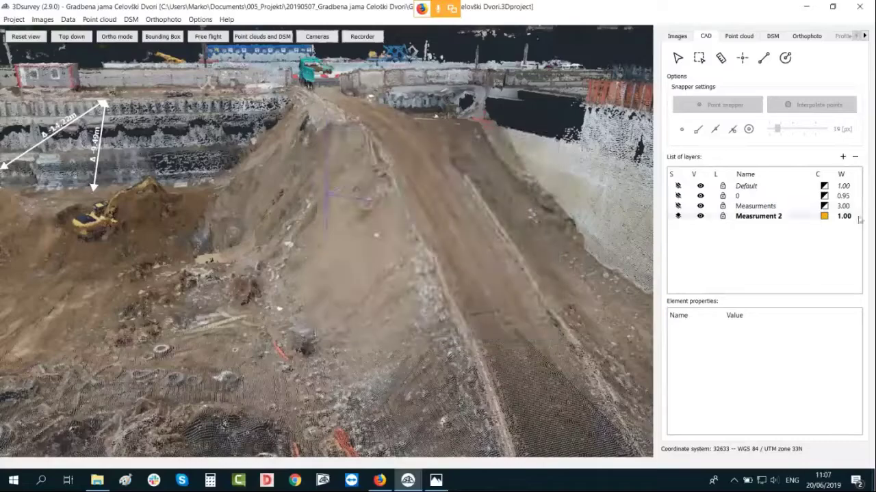
double_click(845, 216)
key(Return)
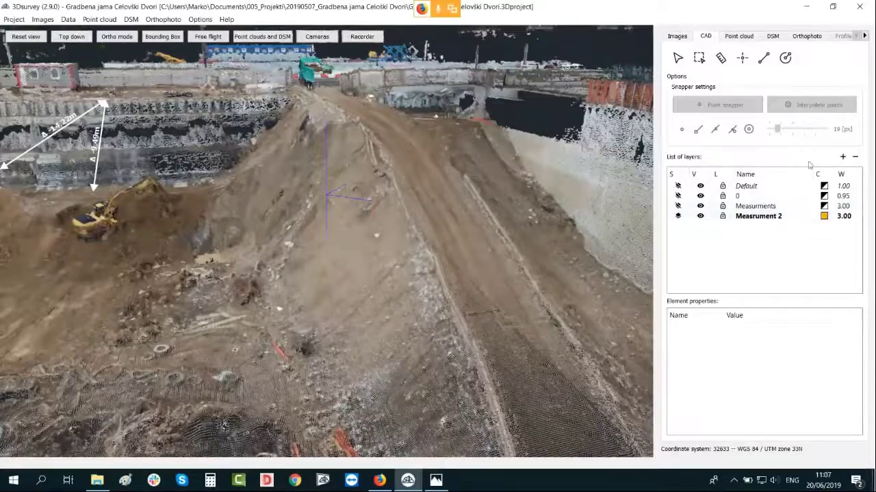
Step: Measure the embankment from the ramp's edge down to its foot, displaying only 3D distance and Slope
click(721, 58)
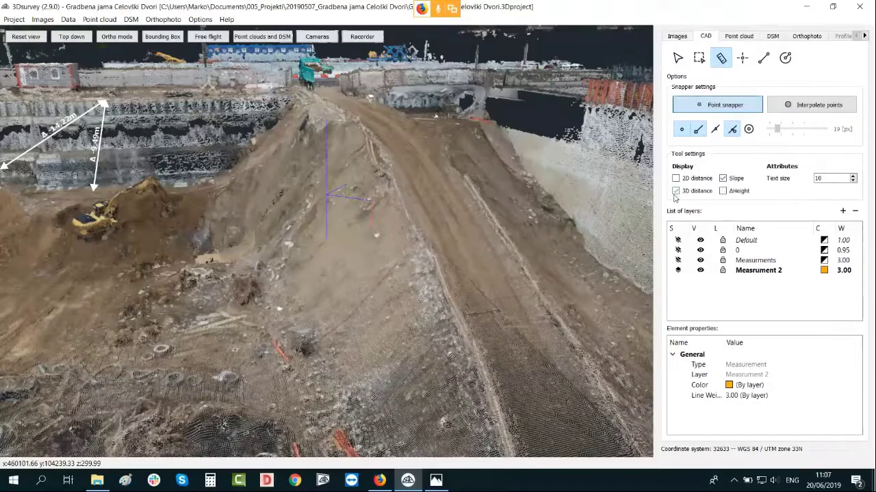
click(403, 204)
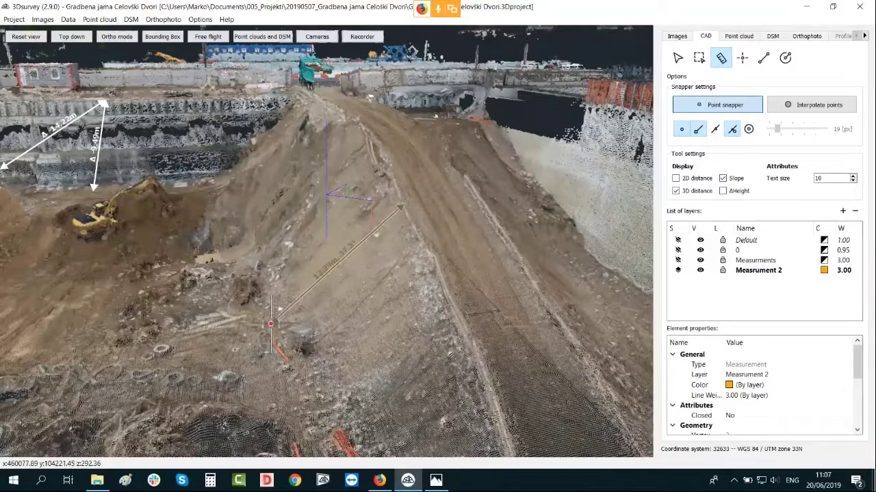
click(271, 323)
Step: Examine the embankment's slope measurement up close and from several angles, along with the height measurements across the whole pit
drag(443, 363, 493, 353)
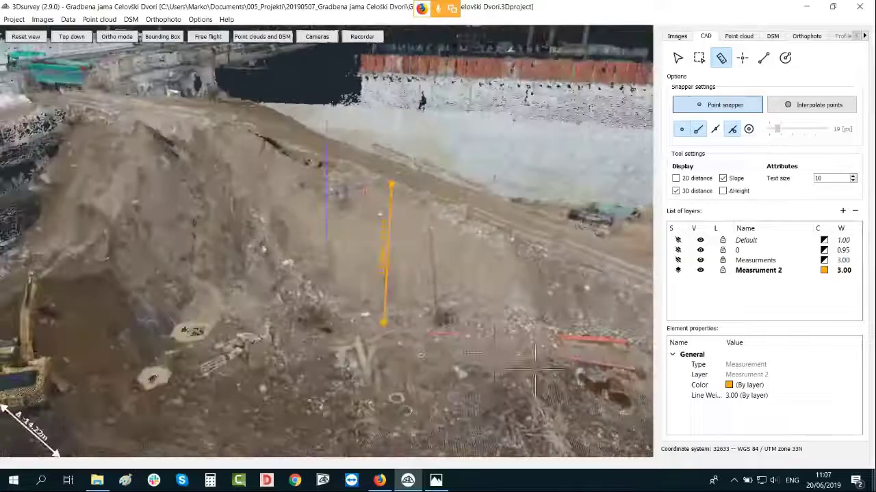
scroll(494, 353, up, 3)
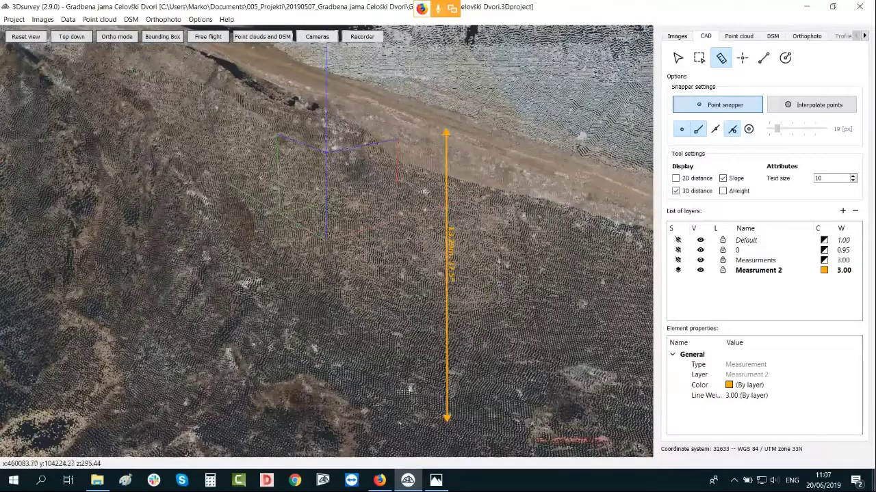
scroll(505, 271, down, 2)
drag(503, 273, 427, 254)
scroll(197, 282, down, 2)
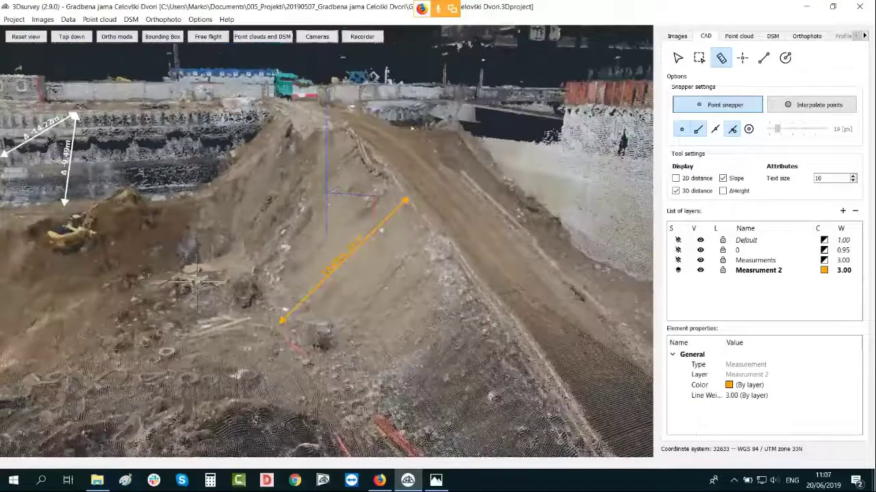
scroll(198, 281, down, 2)
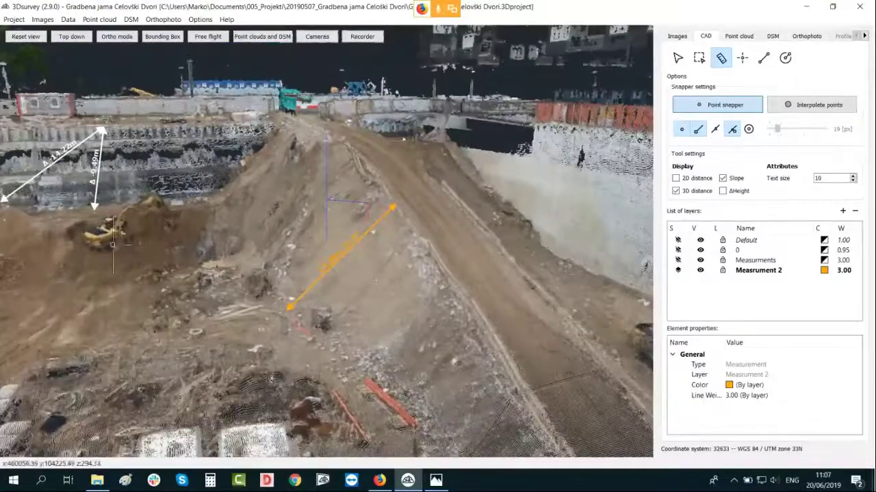
scroll(187, 253, down, 2)
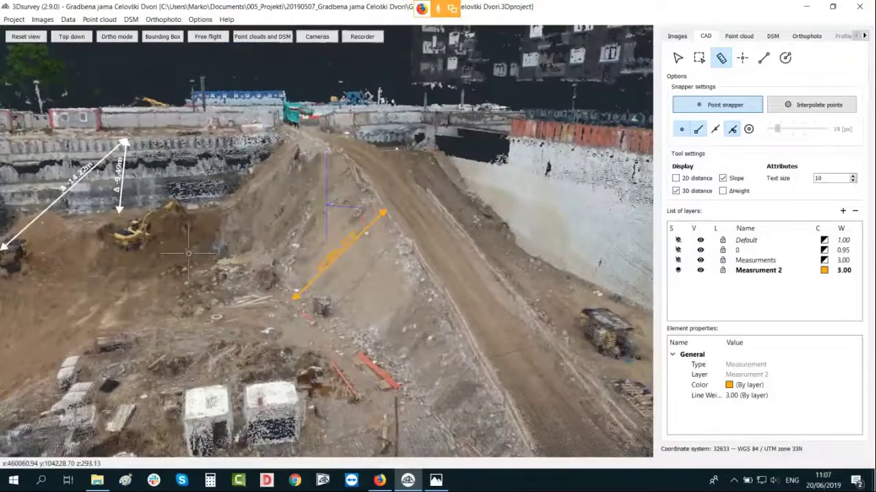
scroll(188, 253, down, 2)
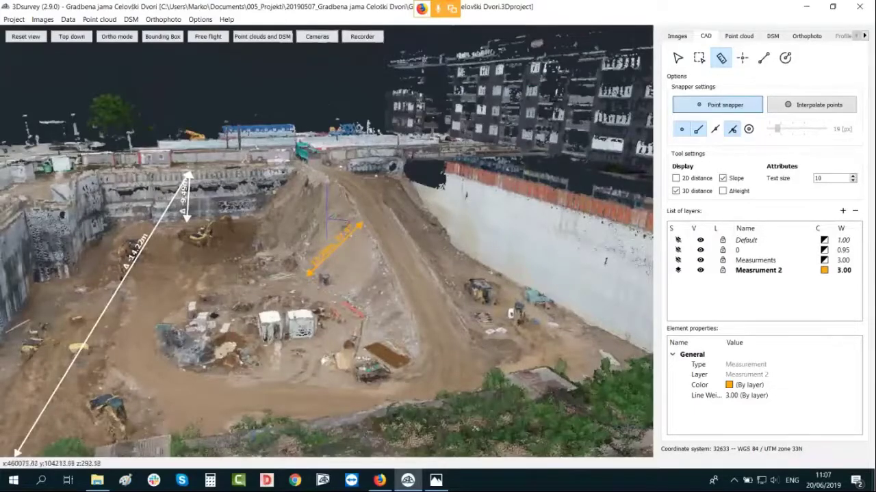
Step: Toggle the visibility of the Measurments and Measrument 2 layers, leaving both hidden
click(700, 261)
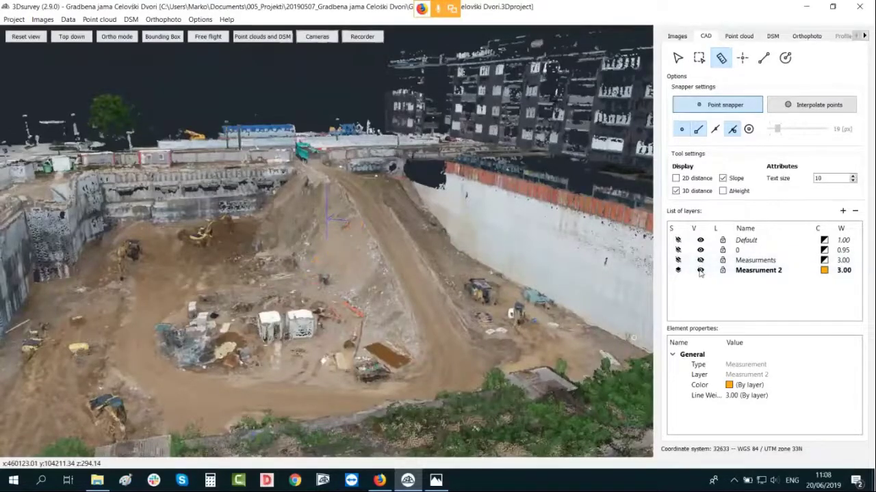
click(700, 260)
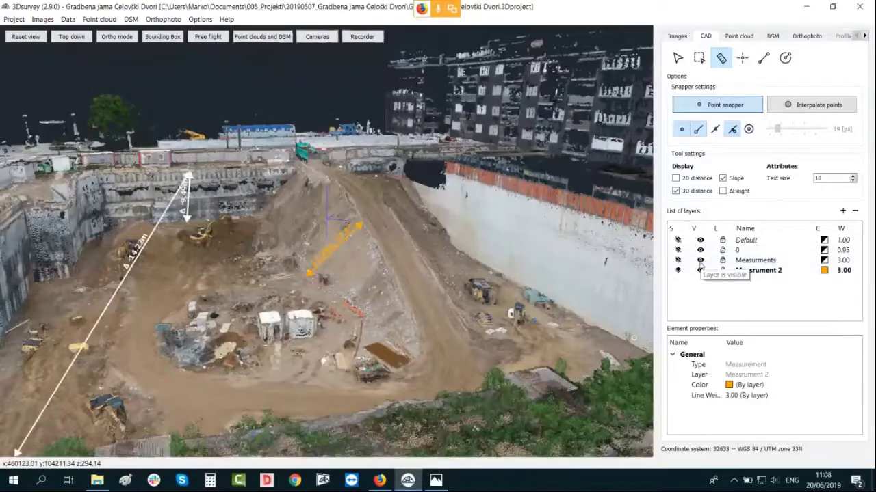
click(700, 261)
click(699, 270)
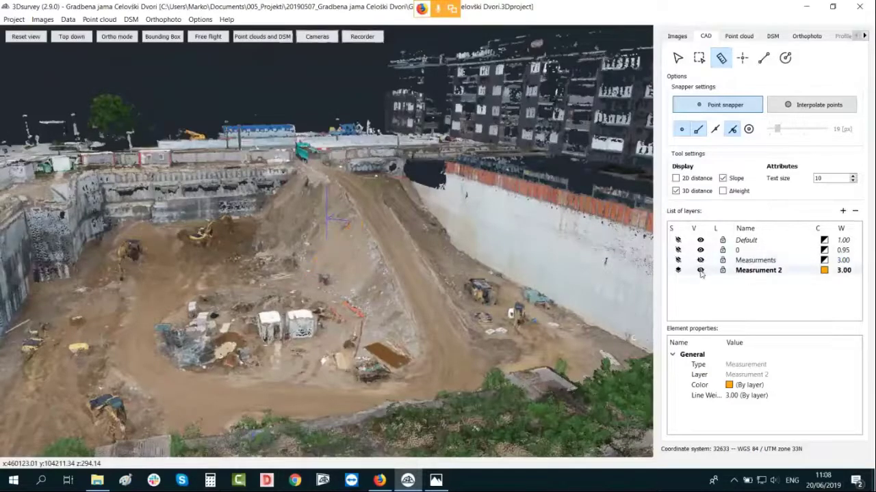
Step: Examine the road beside the pit from above, including its lane markings, kerbs and the pedestrian crossings at the junction
scroll(449, 319, up, 5)
drag(450, 319, 520, 383)
scroll(520, 383, down, 5)
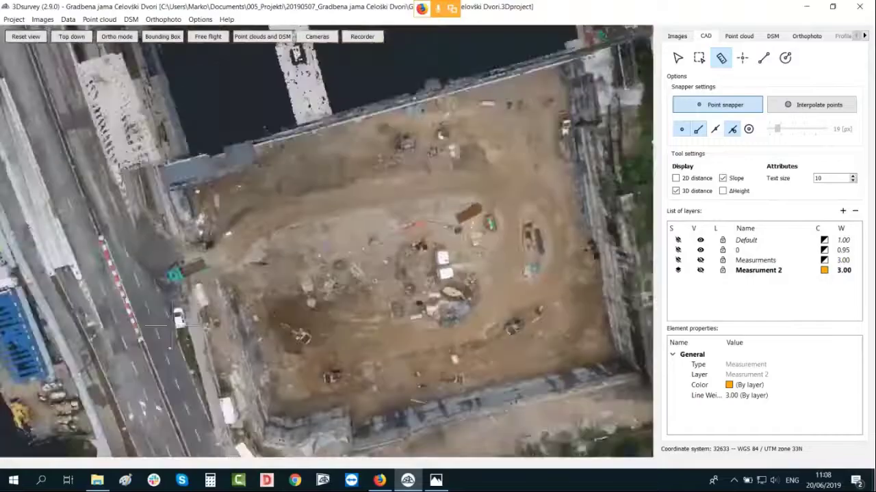
middle_drag(520, 383, 626, 301)
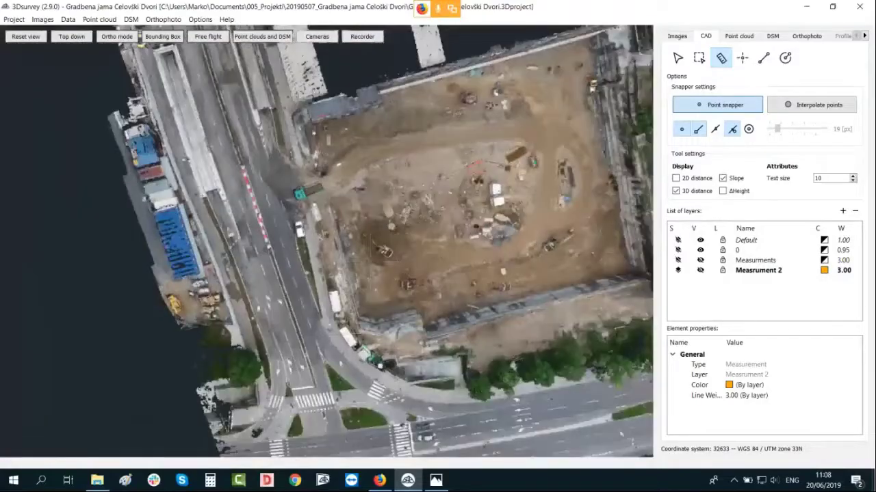
middle_drag(372, 260, 342, 199)
drag(370, 218, 328, 229)
scroll(328, 229, up, 4)
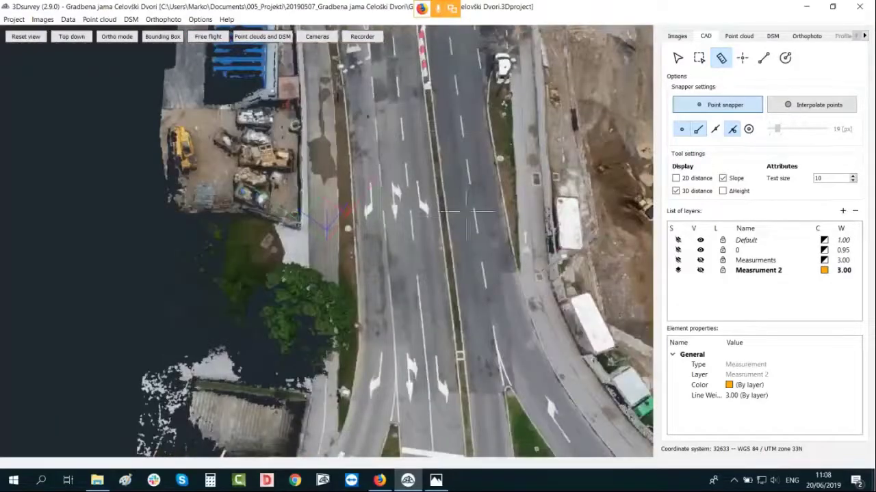
middle_drag(466, 211, 372, 237)
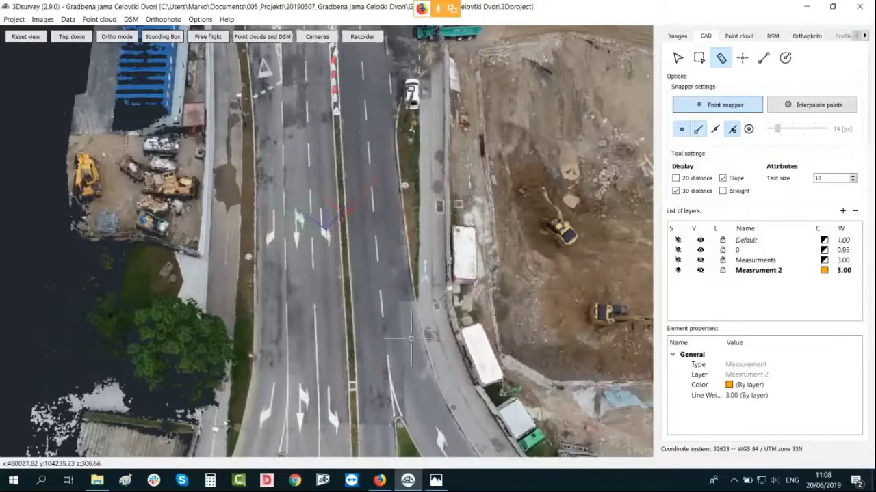
scroll(410, 336, up, 4)
middle_drag(420, 294, 274, 329)
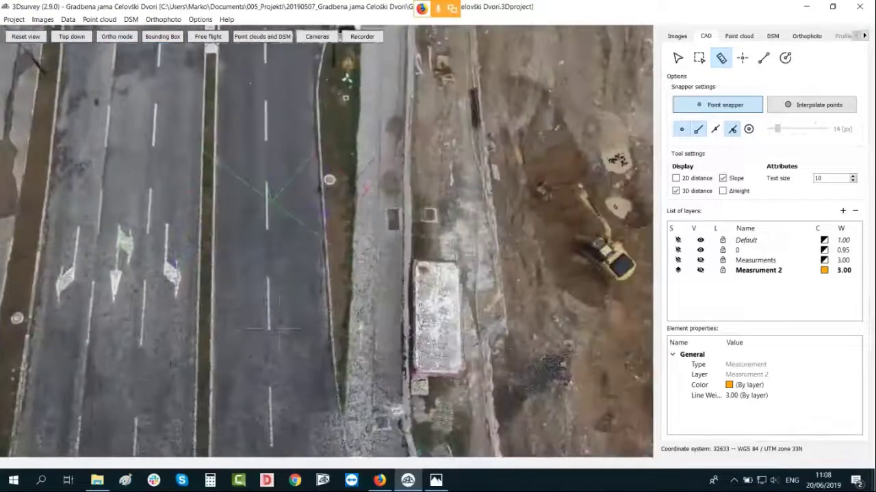
drag(286, 271, 426, 331)
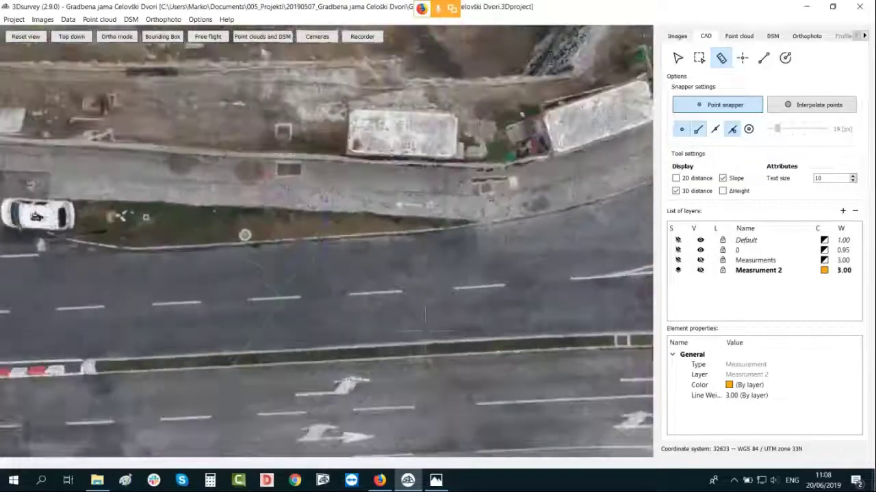
scroll(605, 205, down, 3)
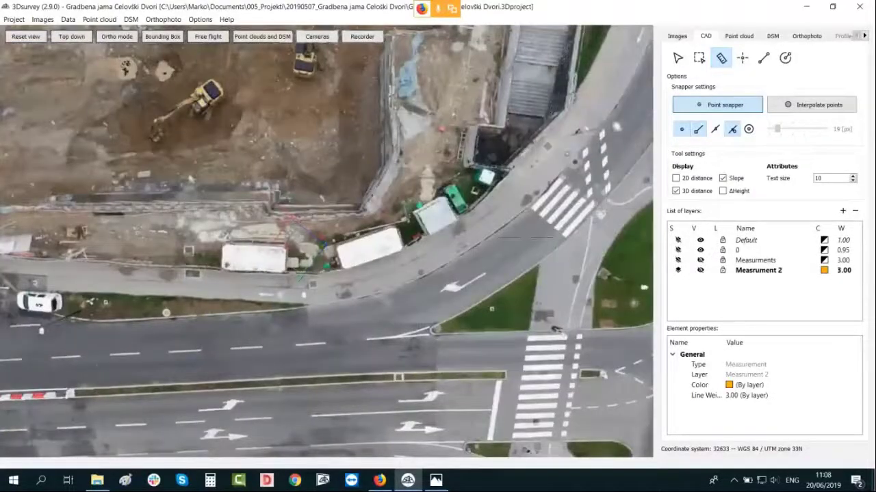
Step: Add a new CAD layer named Road
middle_drag(526, 238, 402, 300)
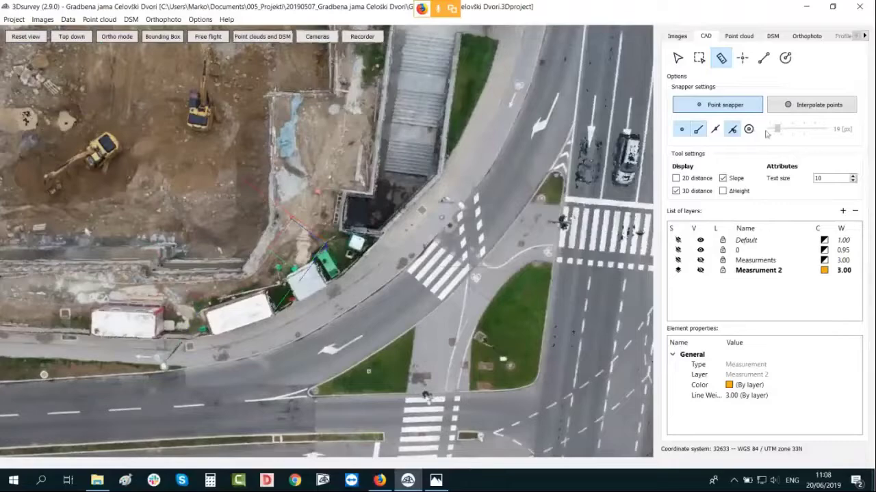
click(843, 212)
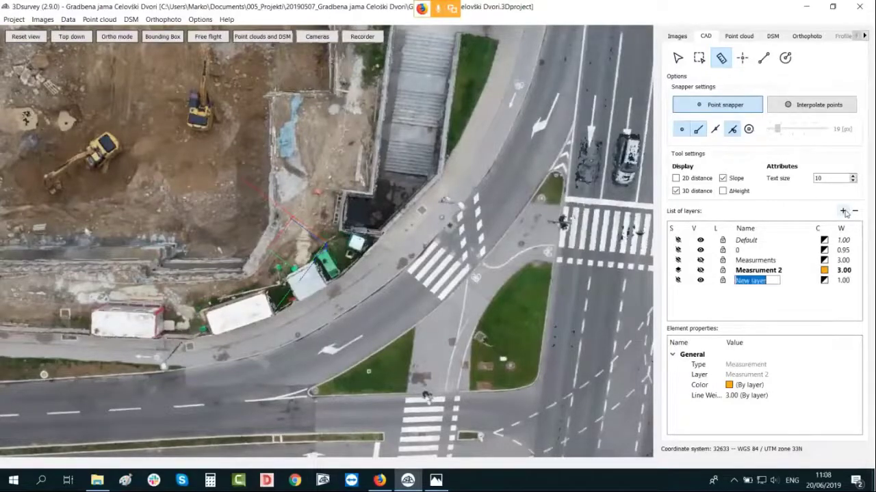
text(Road)
key(Return)
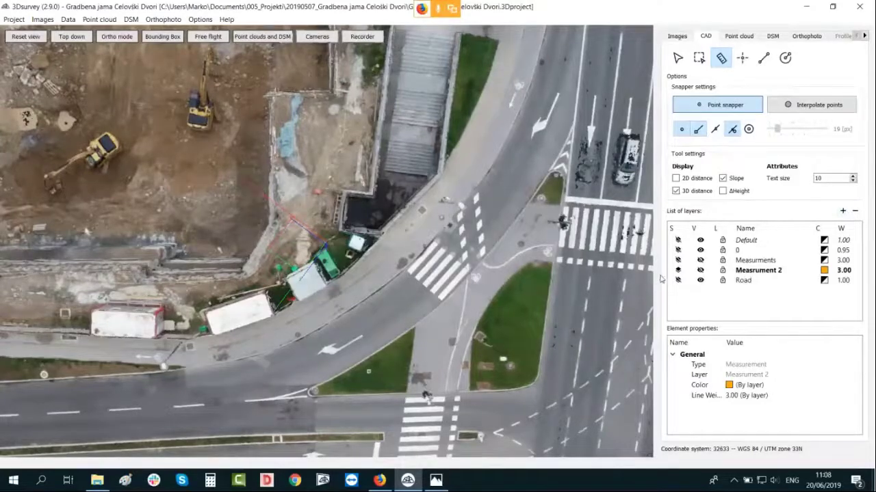
Step: Make the Road layer the active drawing layer and set its line color to bright blue
click(677, 281)
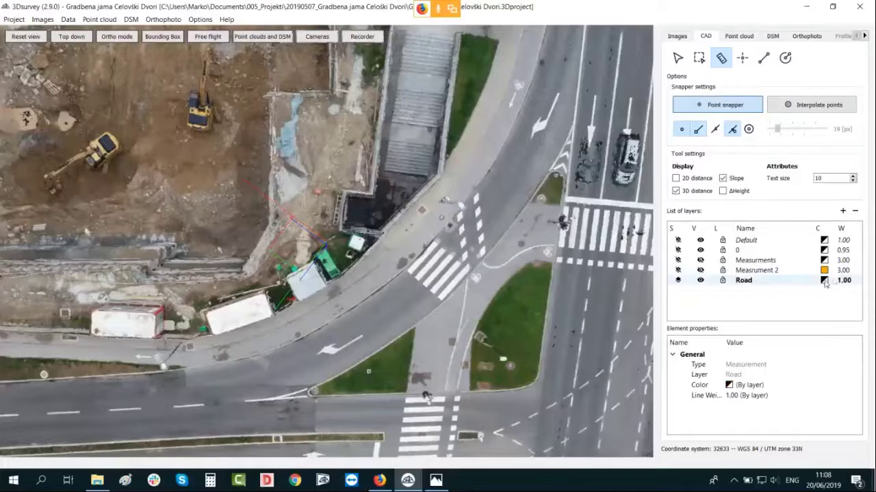
double_click(824, 280)
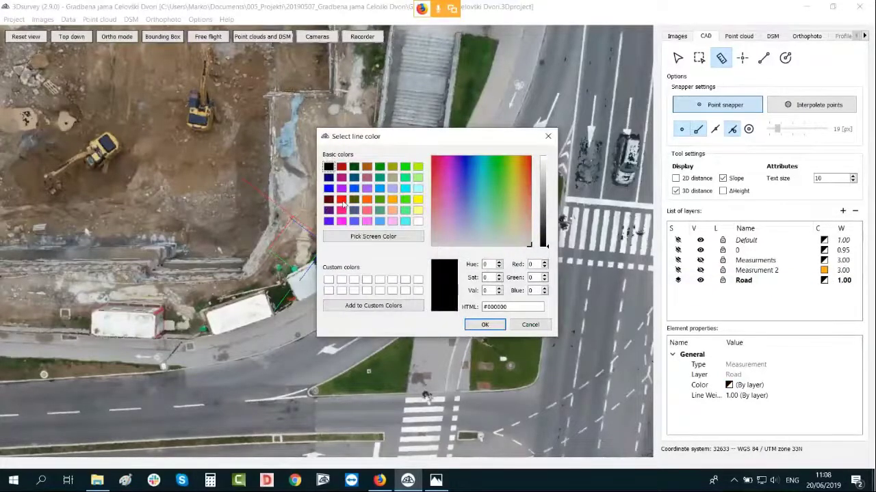
click(379, 189)
click(483, 326)
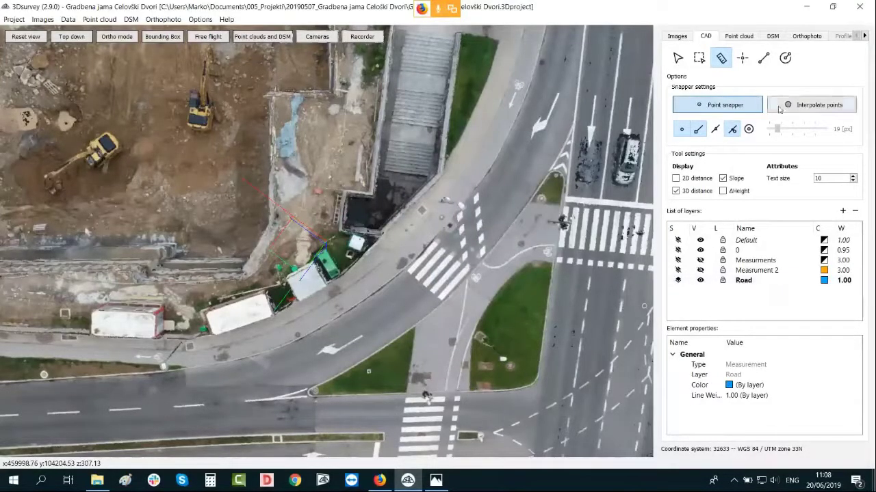
Step: Draw a five-vertex polyline along the curved kerb beside the ramp, ending at the pedestrian crossing, with only Point snapping and 2D distance enabled
click(764, 60)
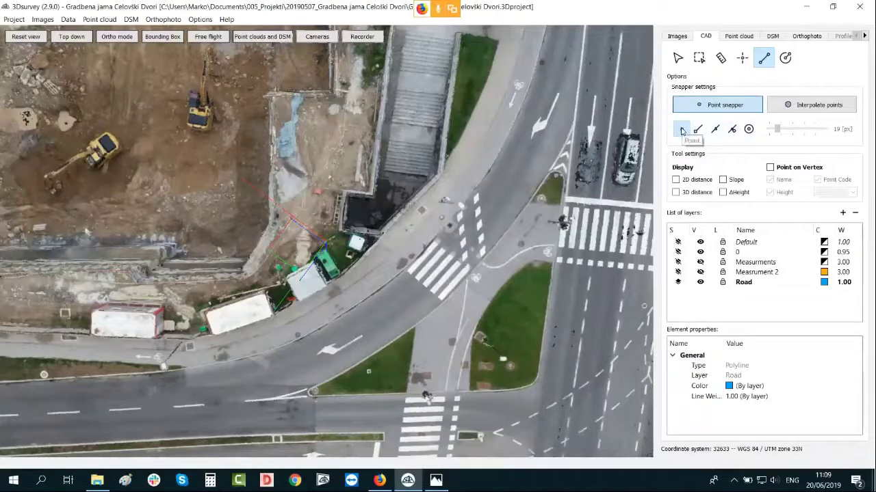
click(681, 130)
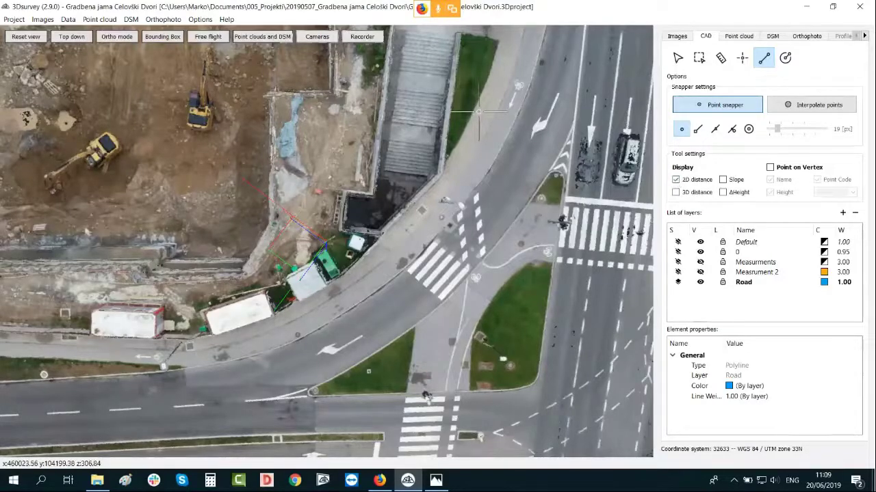
scroll(312, 226, up, 1)
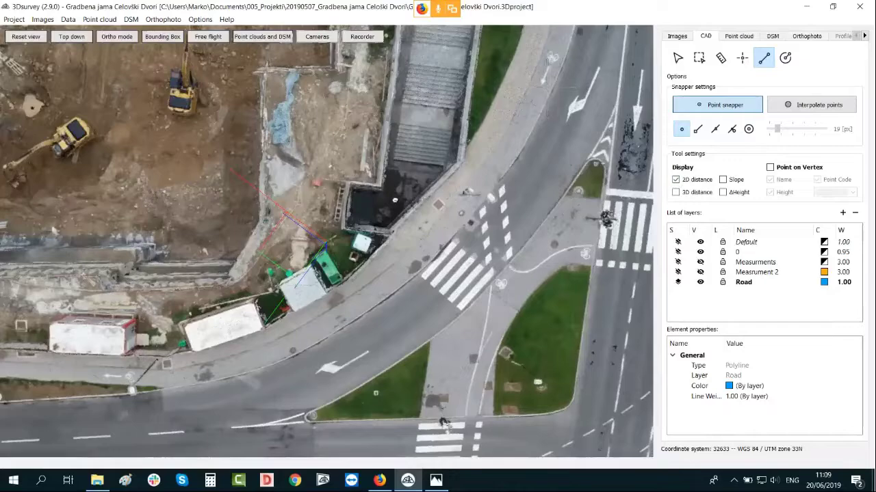
middle_drag(573, 28, 422, 137)
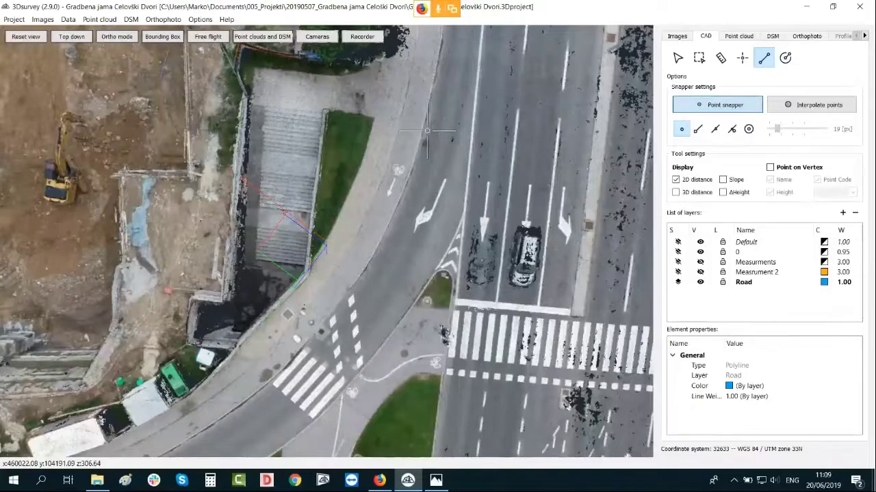
scroll(427, 130, up, 3)
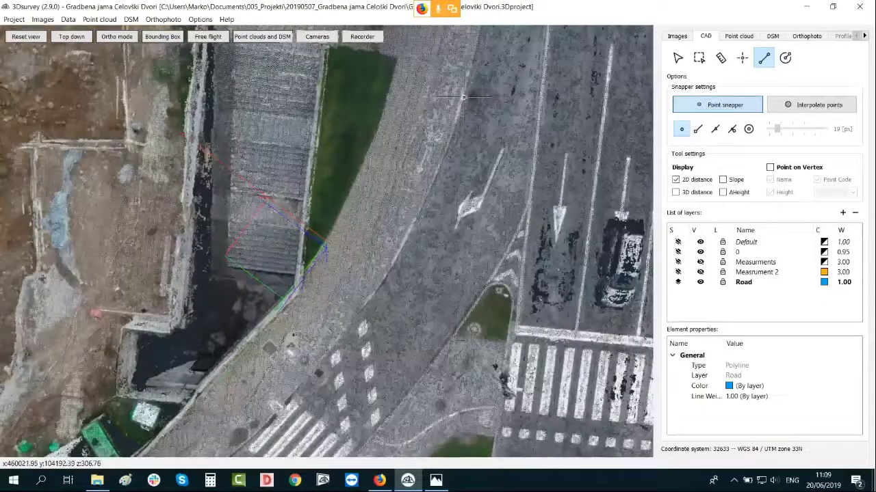
click(463, 97)
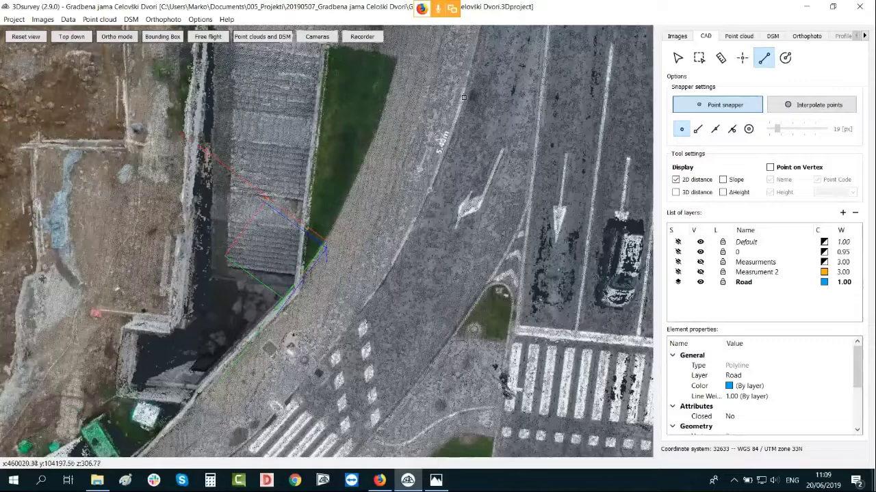
click(429, 193)
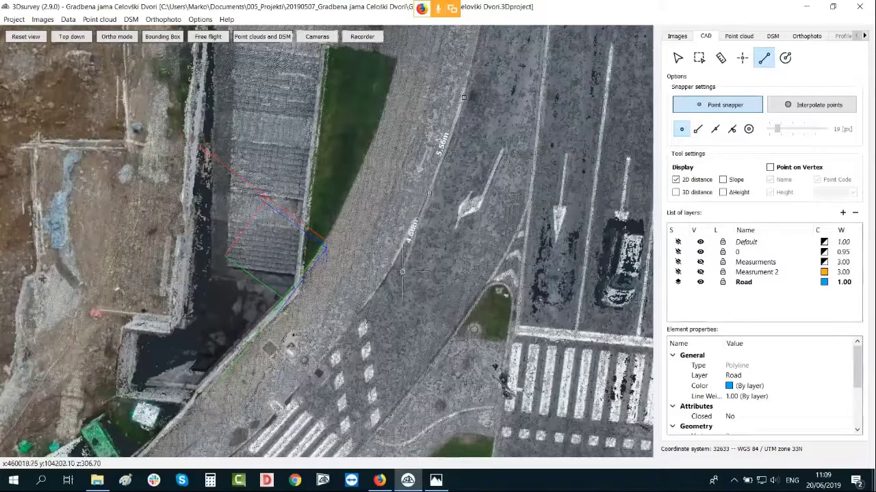
click(374, 294)
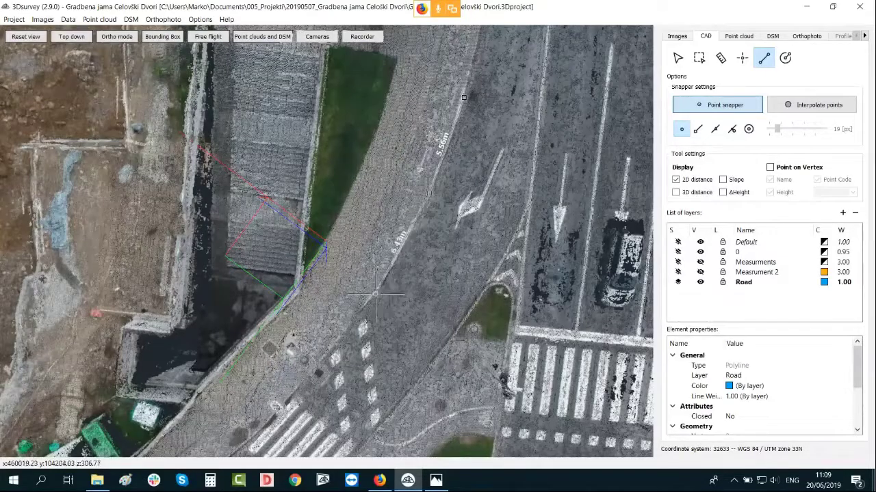
click(333, 344)
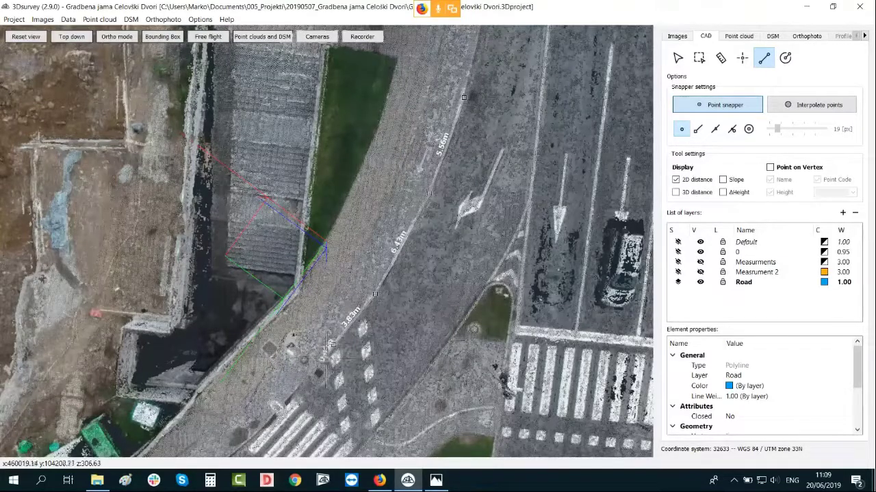
click(291, 398)
middle_drag(326, 313, 528, 88)
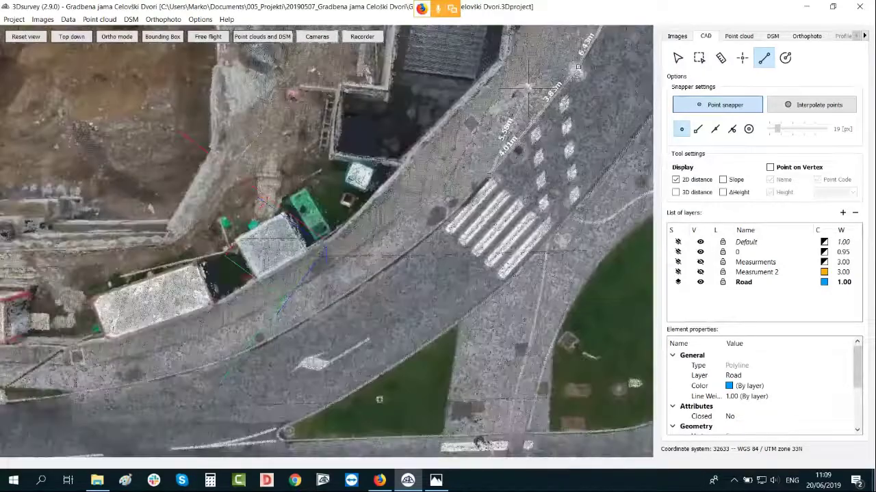
key(Escape)
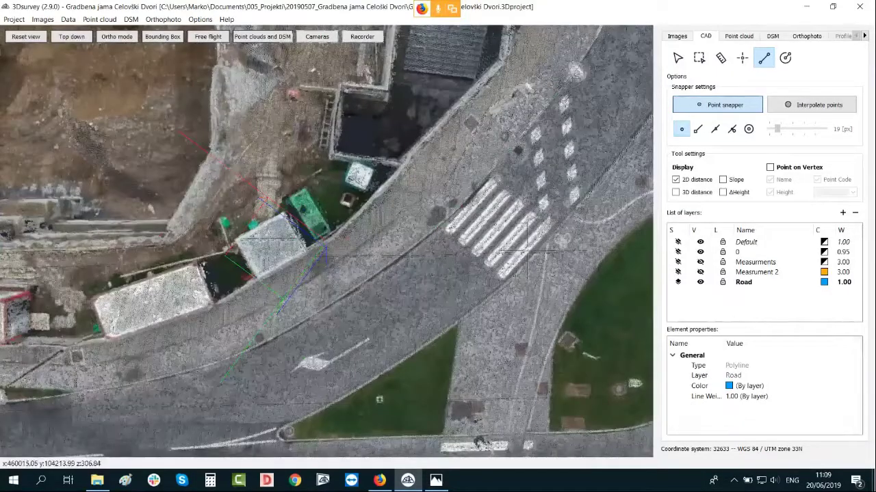
Step: Set the Road layer's line weight to 3.00
drag(532, 252, 373, 160)
scroll(373, 161, down, 4)
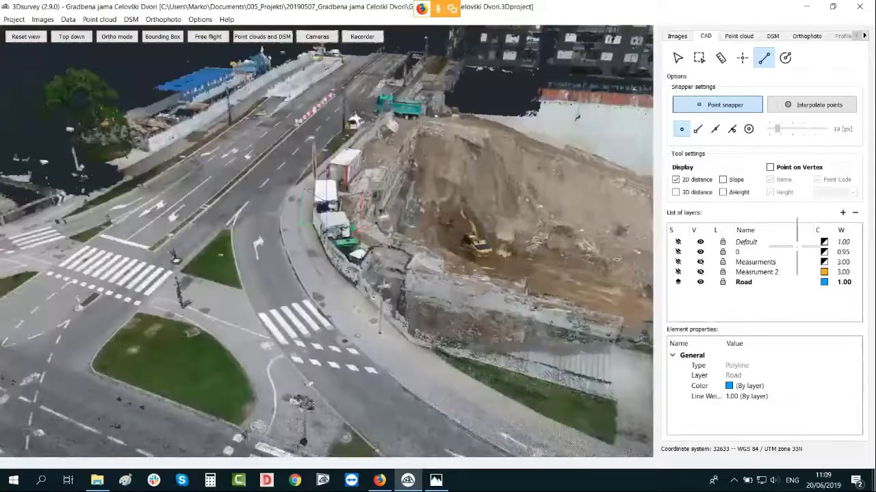
double_click(845, 283)
click(858, 281)
click(858, 281)
click(857, 281)
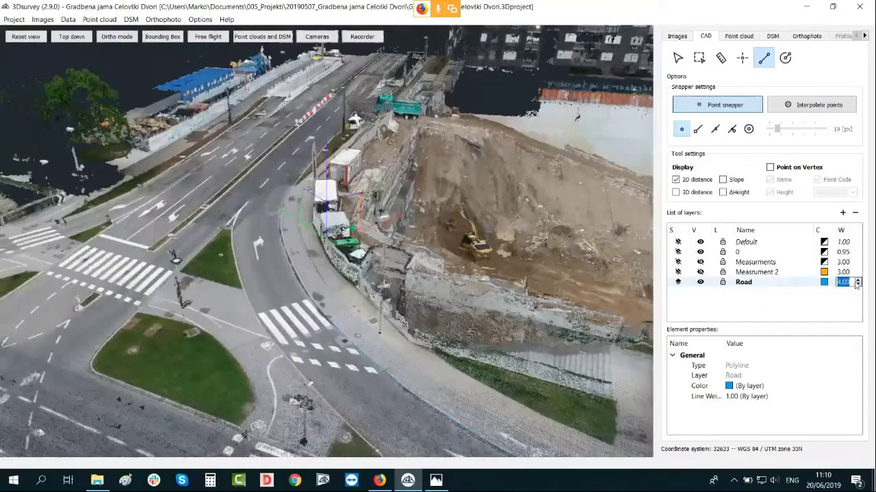
click(858, 284)
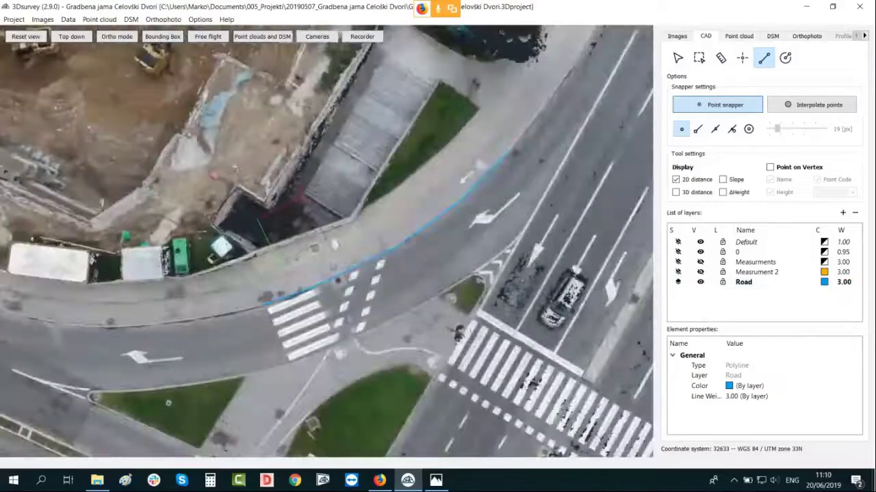
Step: Switch to the DSM view and drape the orthophoto over the mesh
scroll(423, 257, down, 1)
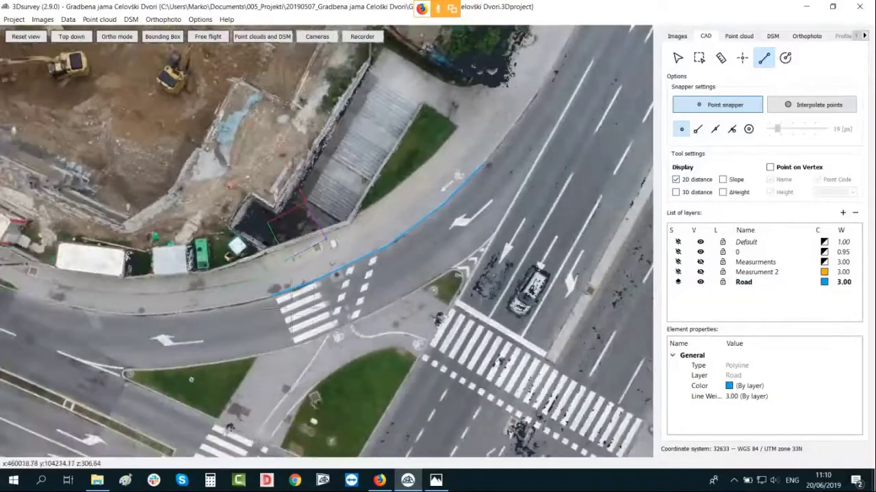
middle_drag(423, 257, 357, 349)
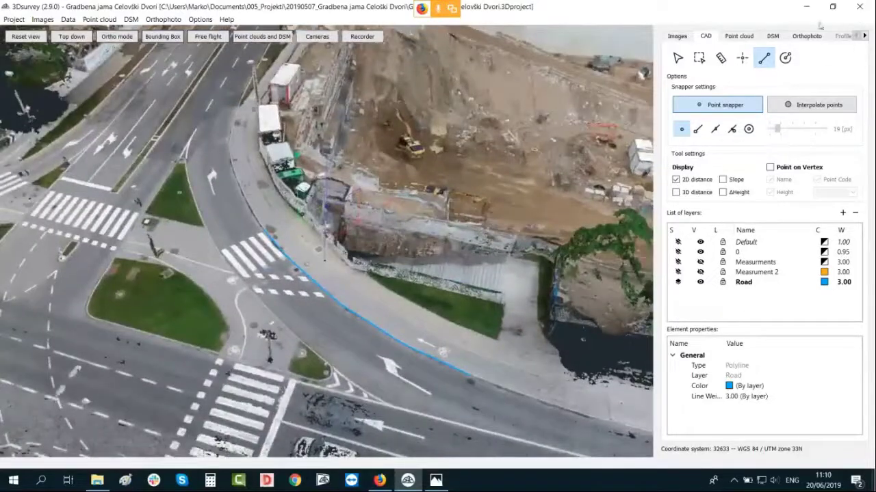
click(773, 37)
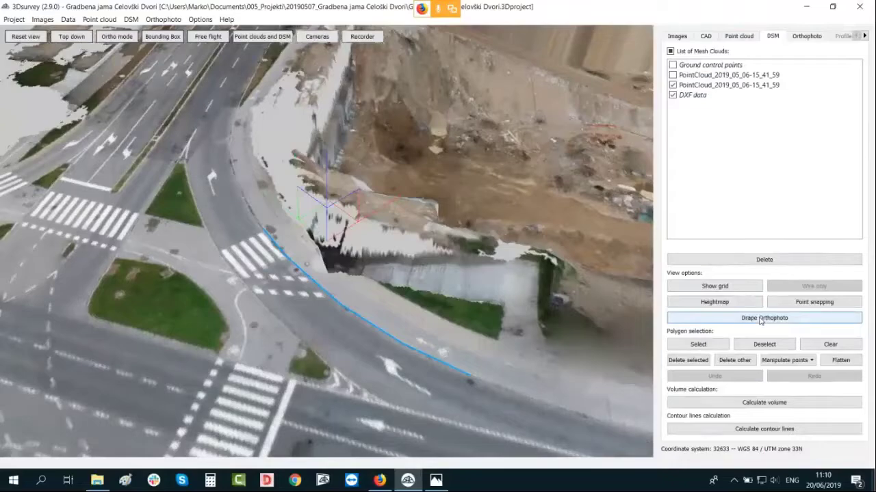
click(761, 318)
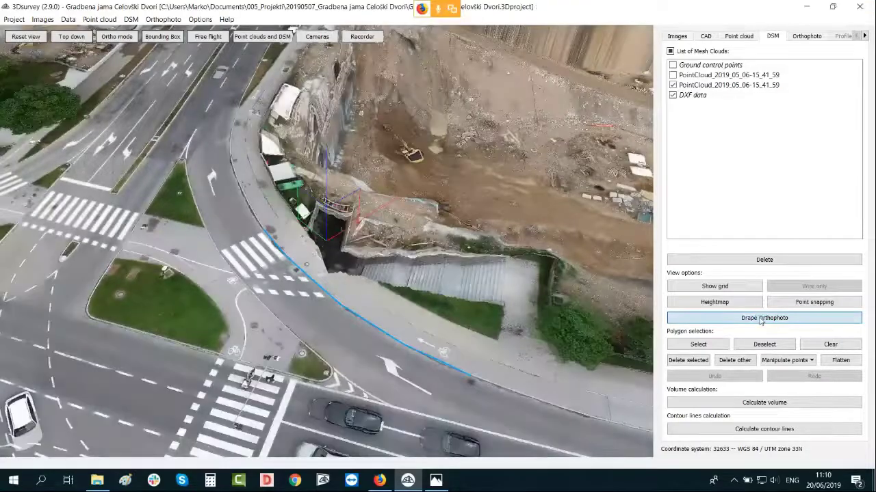
Step: Return to the CAD tools and display the point clouds and draped DSM together at the kerb by the crossing
drag(451, 316, 371, 327)
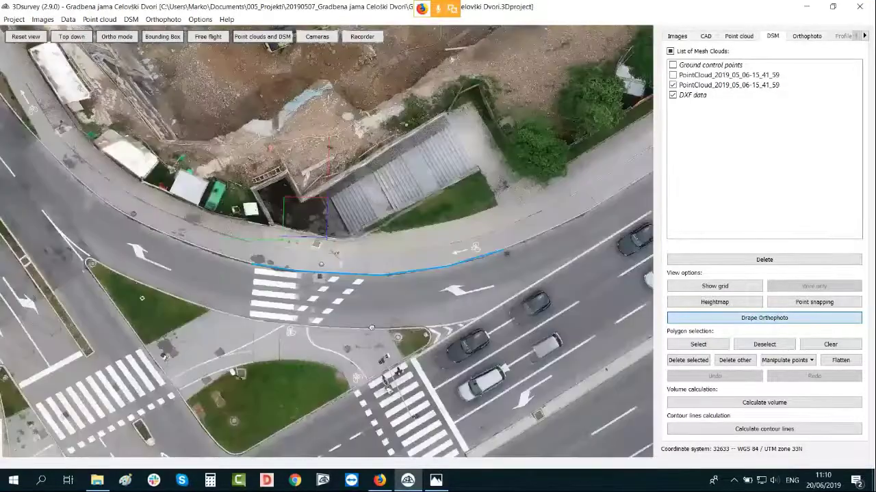
scroll(371, 328, up, 10)
right_drag(260, 294, 369, 195)
scroll(380, 178, down, 3)
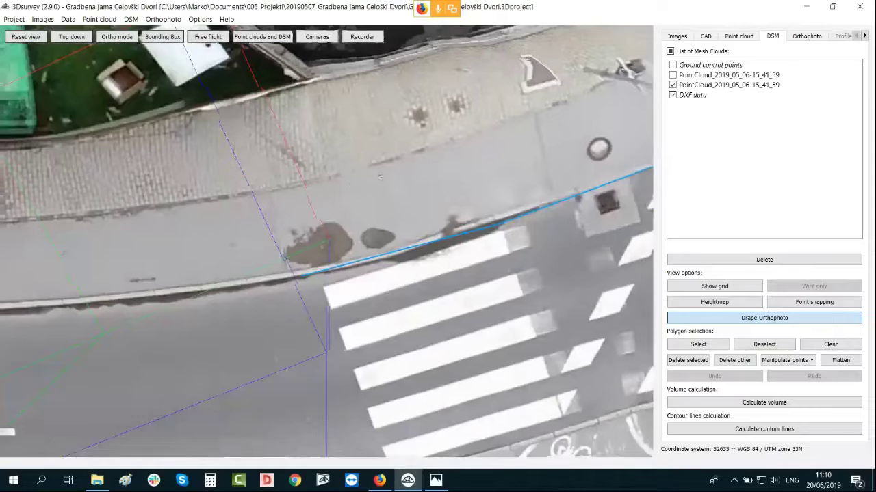
right_drag(365, 320, 557, 261)
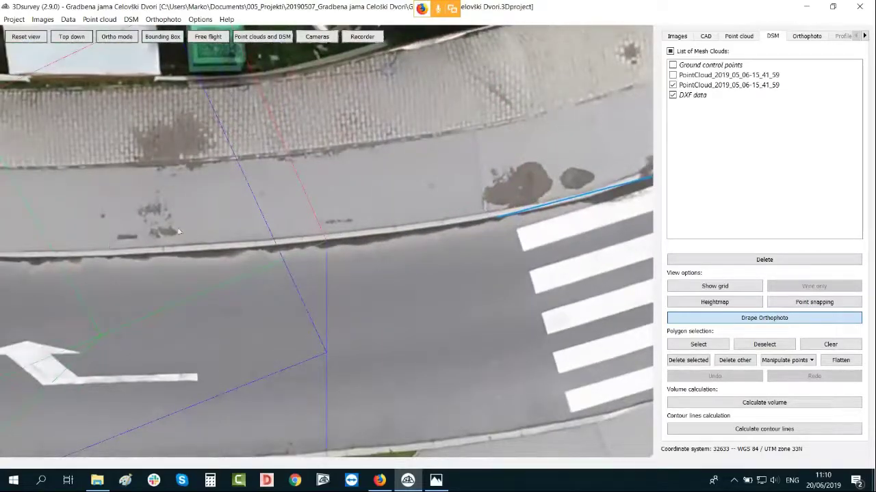
click(706, 36)
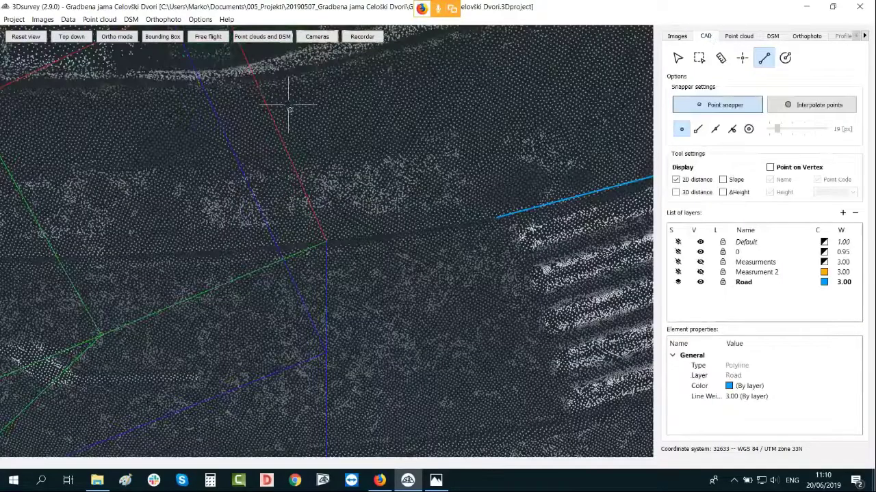
click(265, 40)
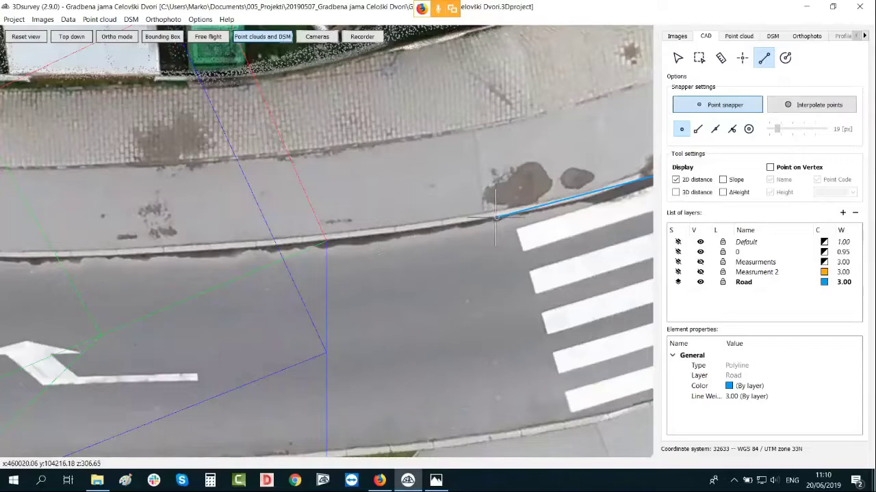
Step: Enable endpoint snapping and draw a seven-vertex polyline along the kerb from the existing line's end at the crossing to the manhole
click(699, 130)
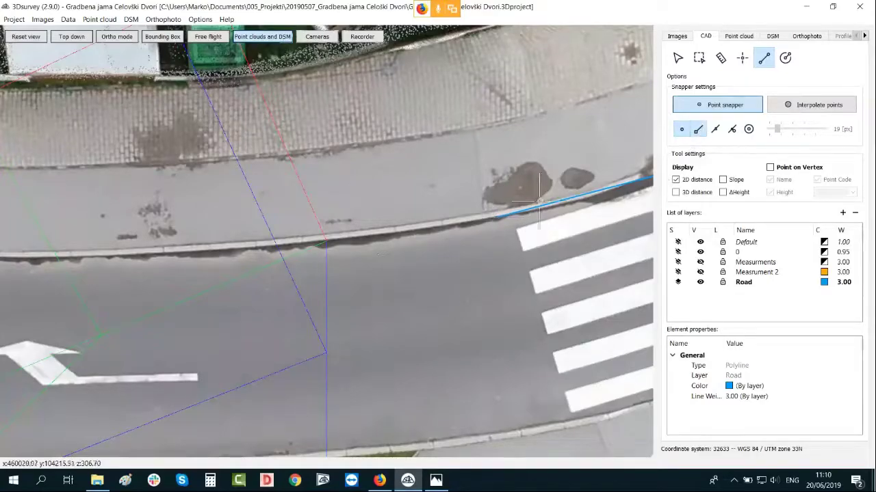
click(498, 217)
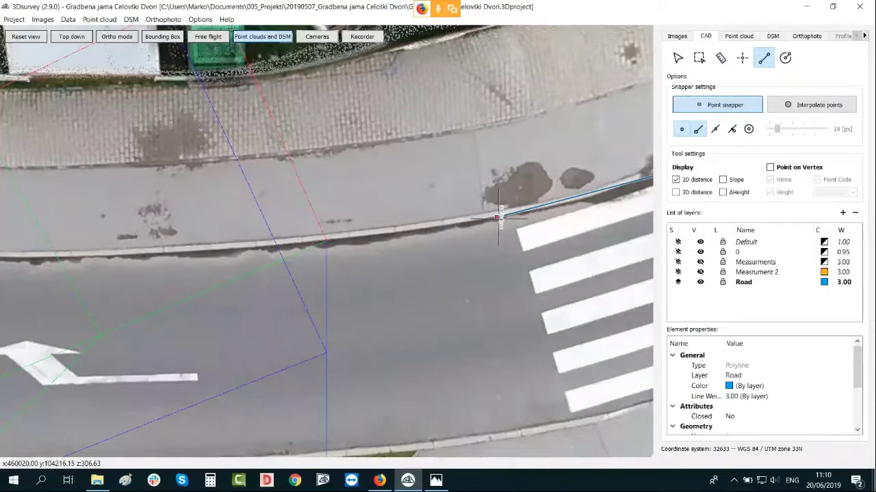
click(402, 232)
click(312, 242)
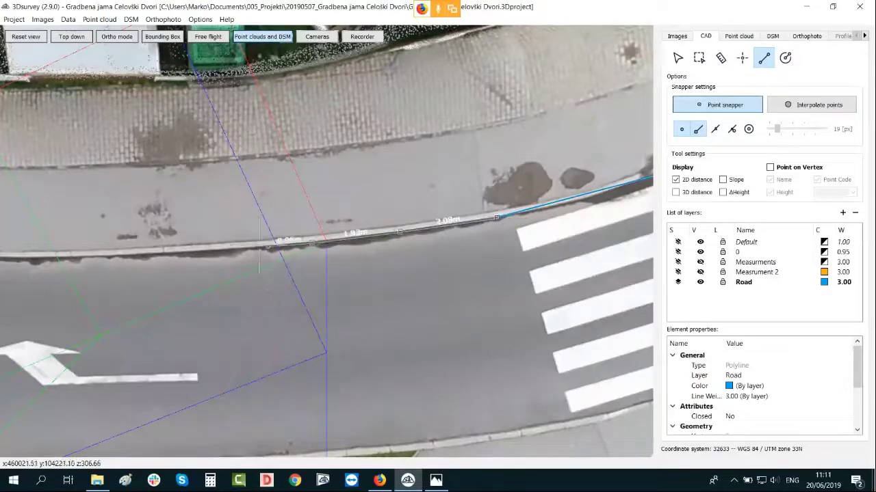
click(199, 250)
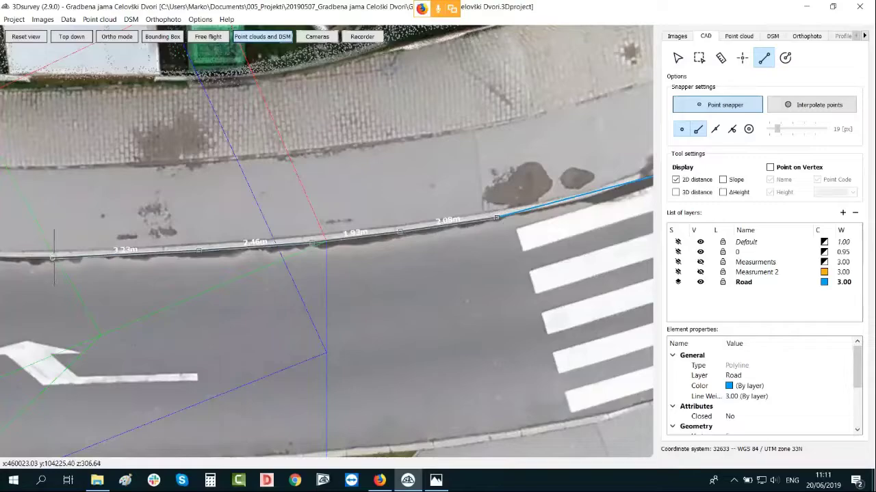
click(54, 258)
middle_drag(188, 261, 628, 266)
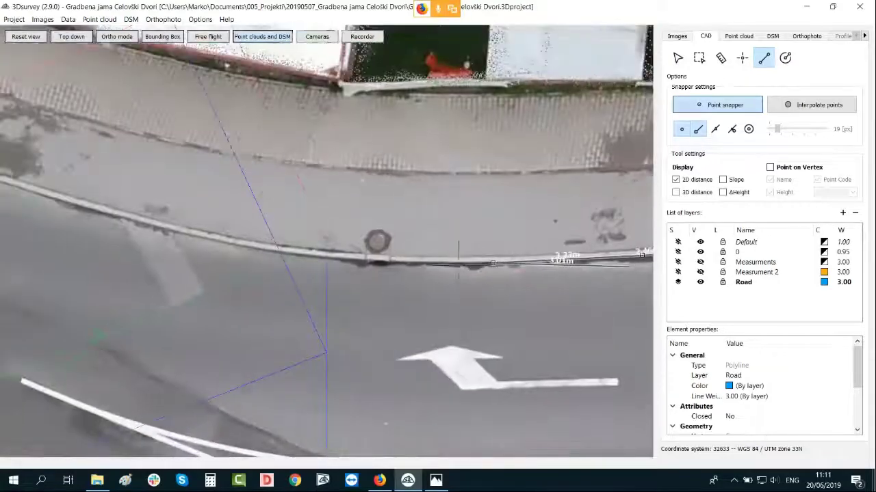
click(438, 263)
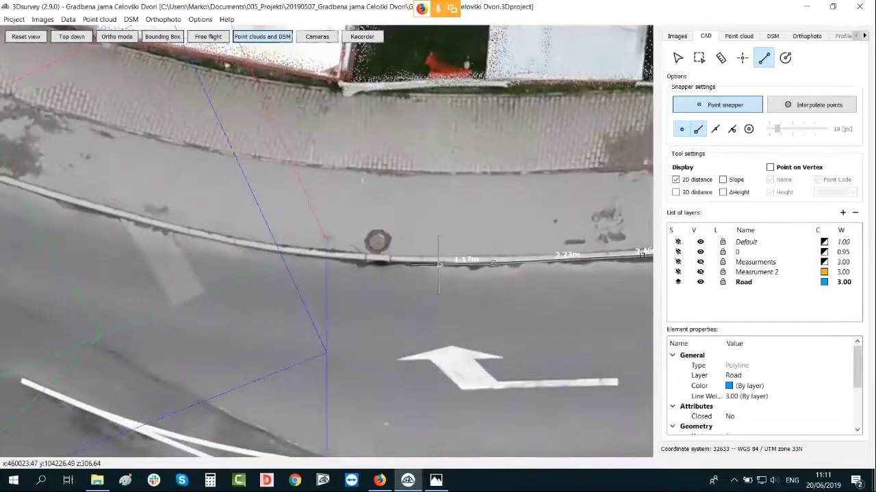
double_click(340, 258)
Step: Turn on Point on Vertex for the polyline tool, with Name and Height shown and Point Code off
scroll(340, 259, down, 5)
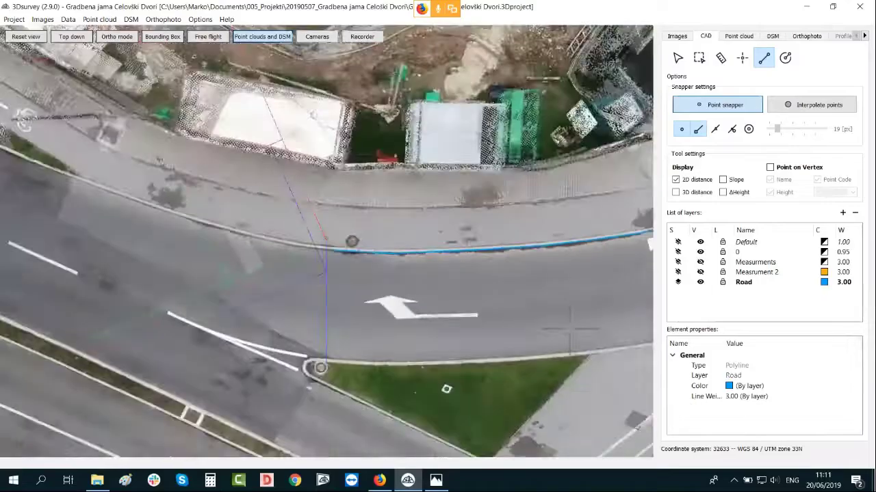
drag(570, 330, 564, 309)
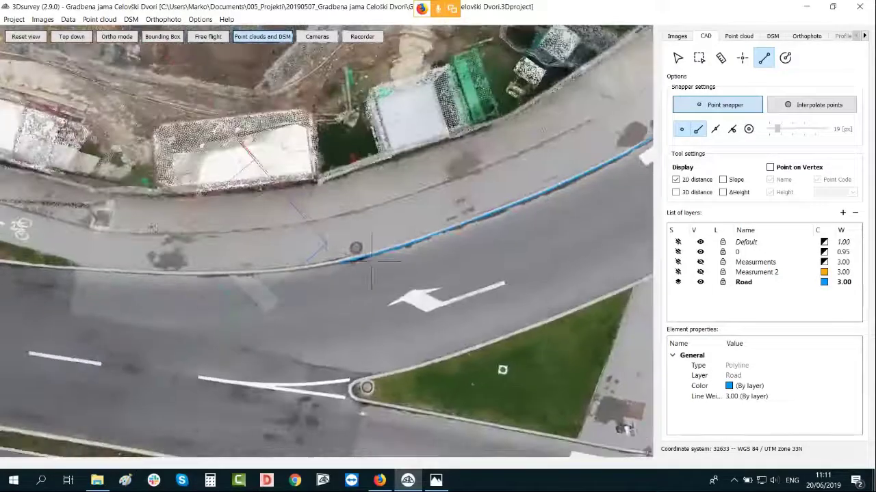
scroll(372, 260, up, 2)
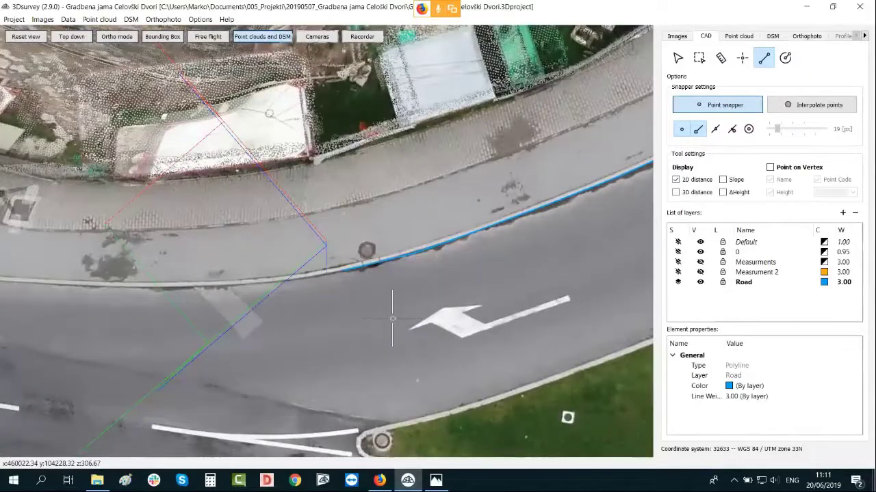
click(770, 167)
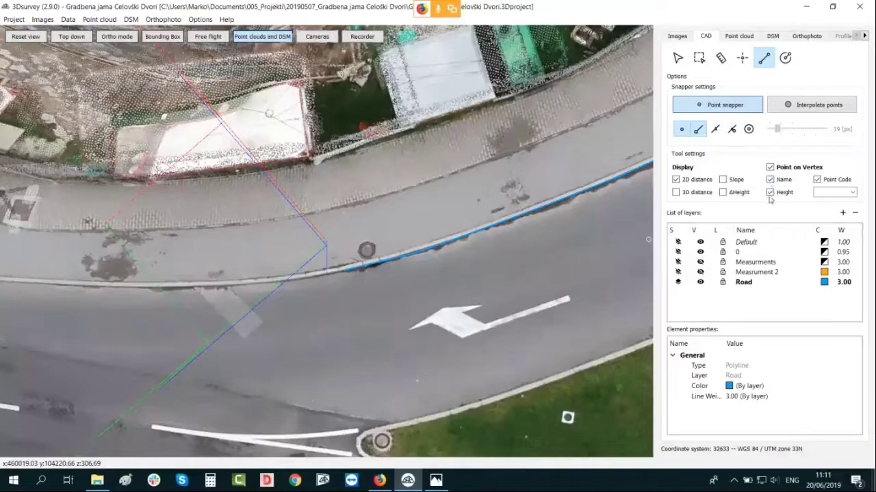
click(816, 180)
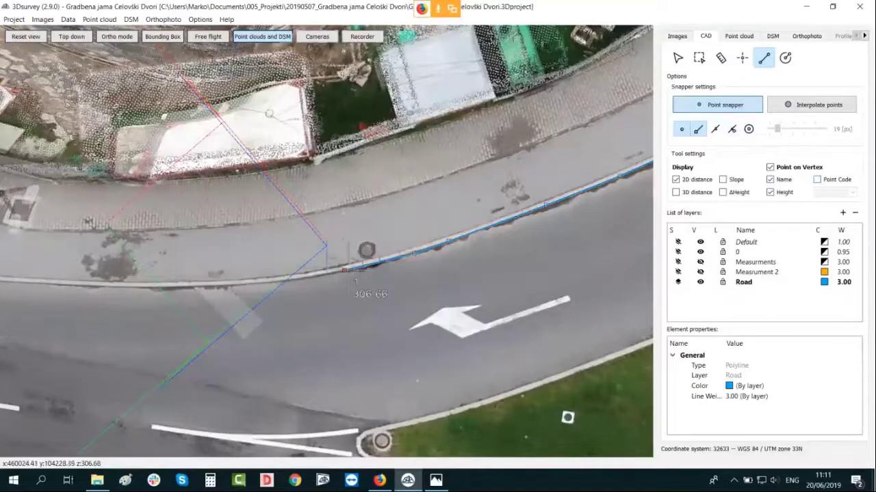
Step: Start a polyline at the previous line's end by the manhole and trace seven vertices along the kerb past the bicycle marking
click(344, 271)
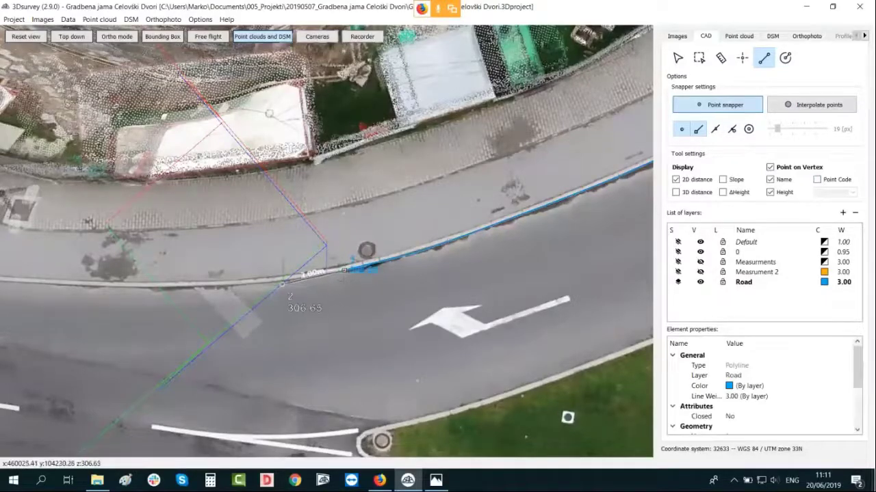
click(284, 281)
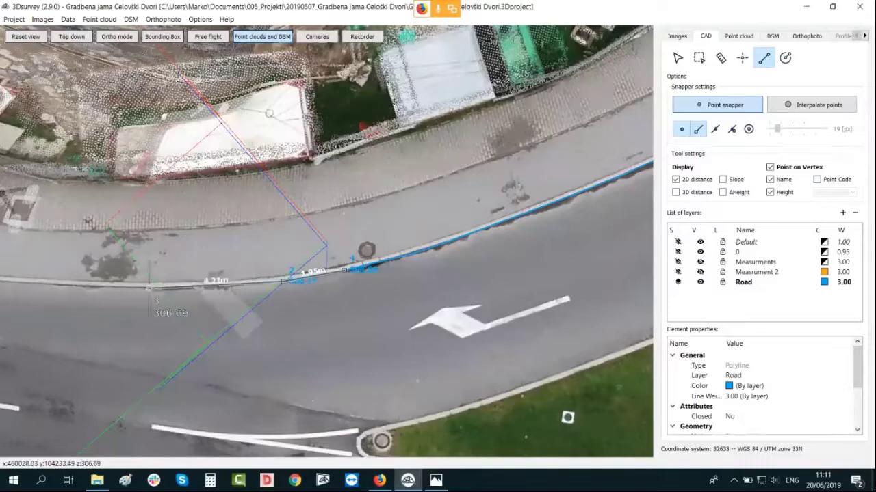
click(149, 289)
middle_drag(66, 308, 386, 344)
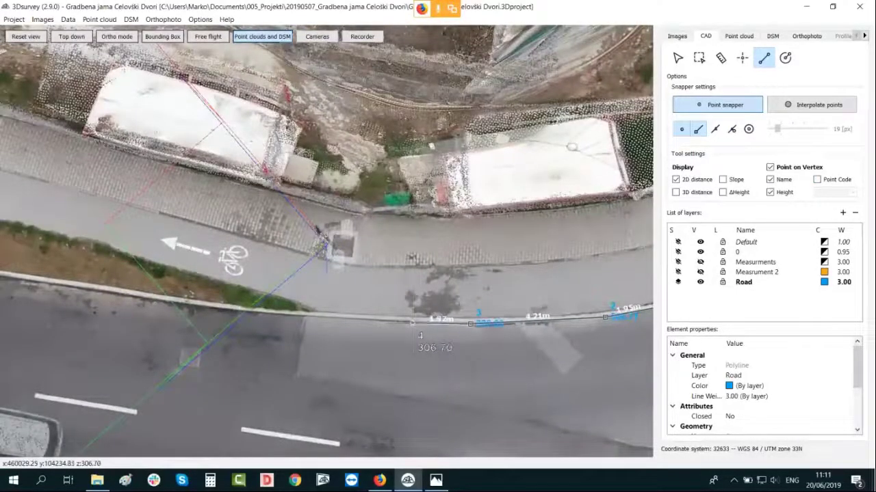
click(411, 322)
click(284, 314)
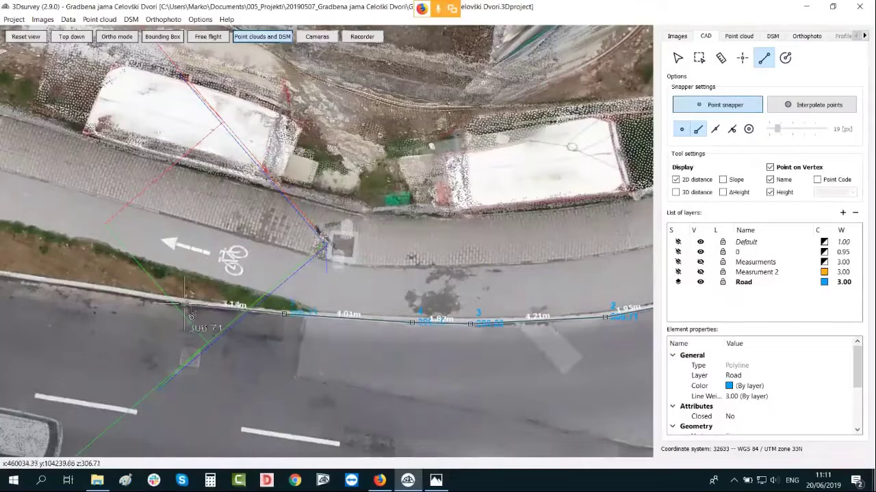
click(182, 304)
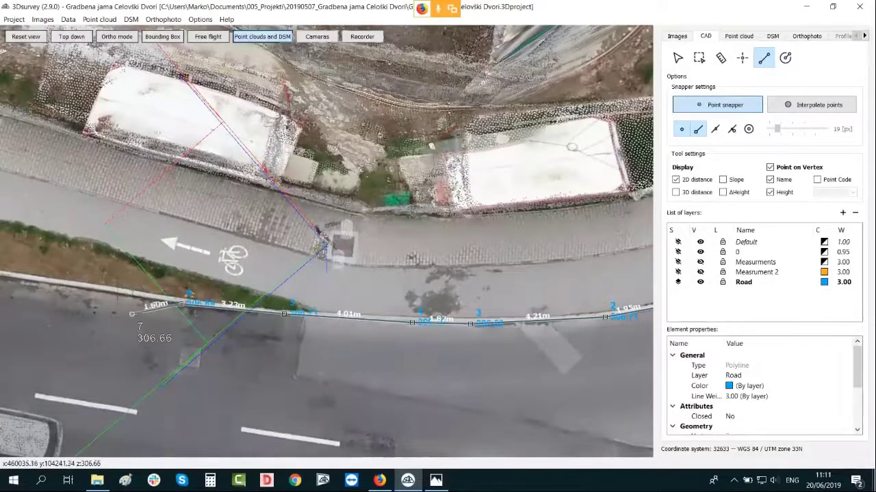
middle_drag(132, 314, 409, 331)
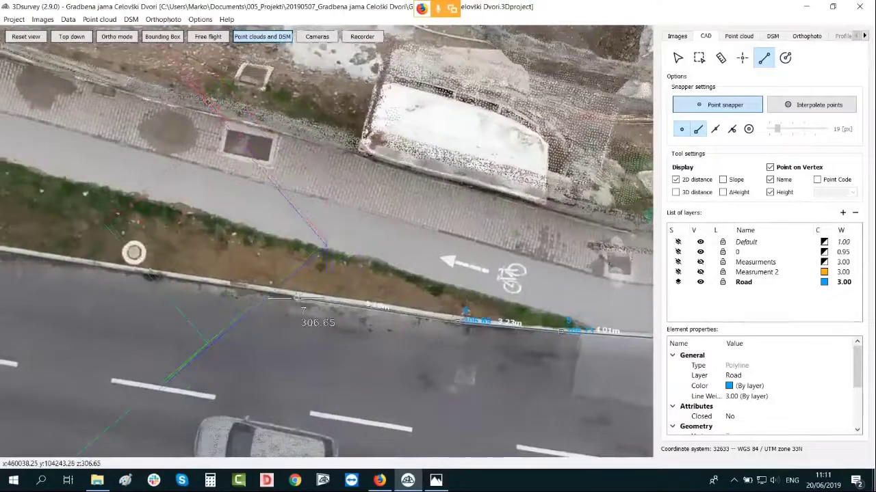
click(296, 298)
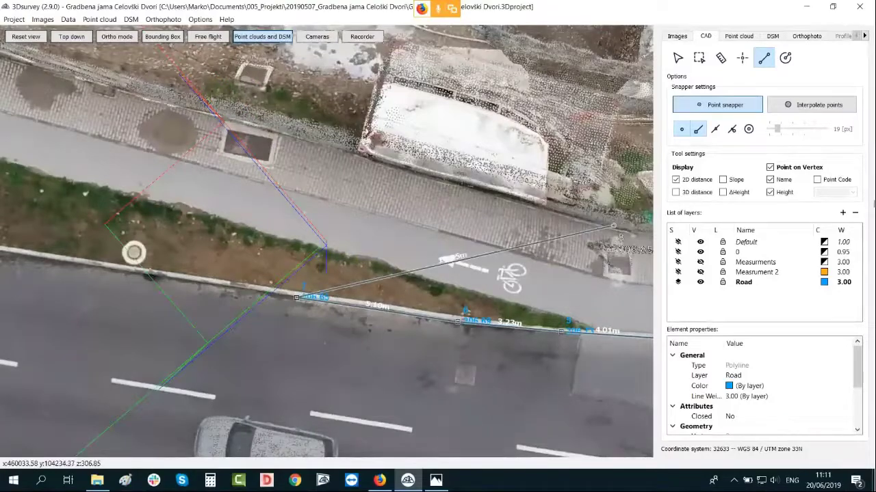
Step: Enable Point Code with the code "road", add three more kerb vertices beside the planted strip and finish the polyline
click(817, 180)
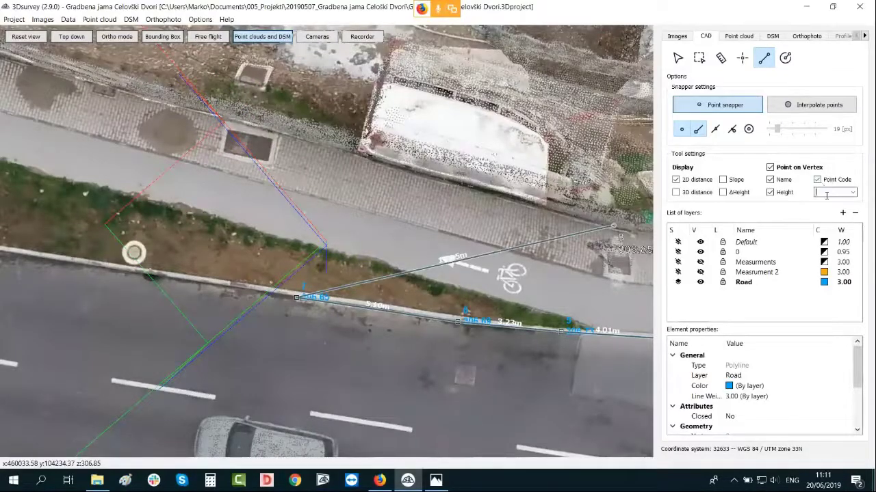
text(Road)
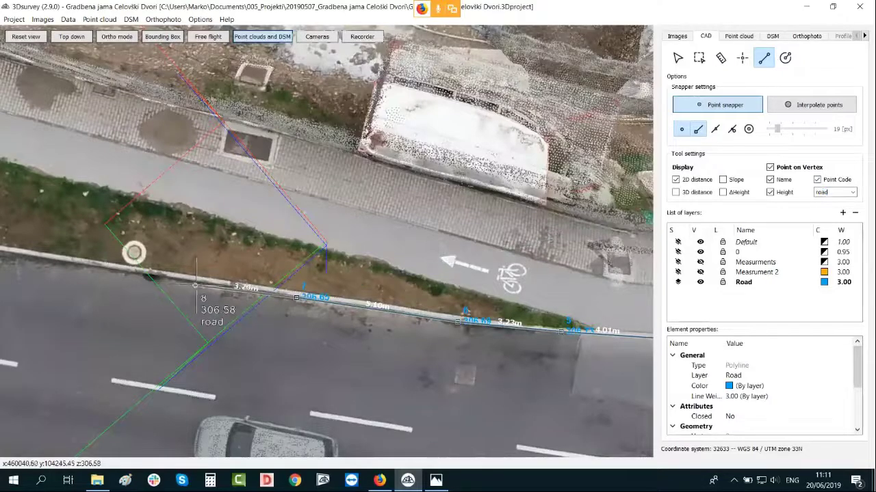
click(195, 281)
middle_drag(54, 282, 312, 313)
click(281, 282)
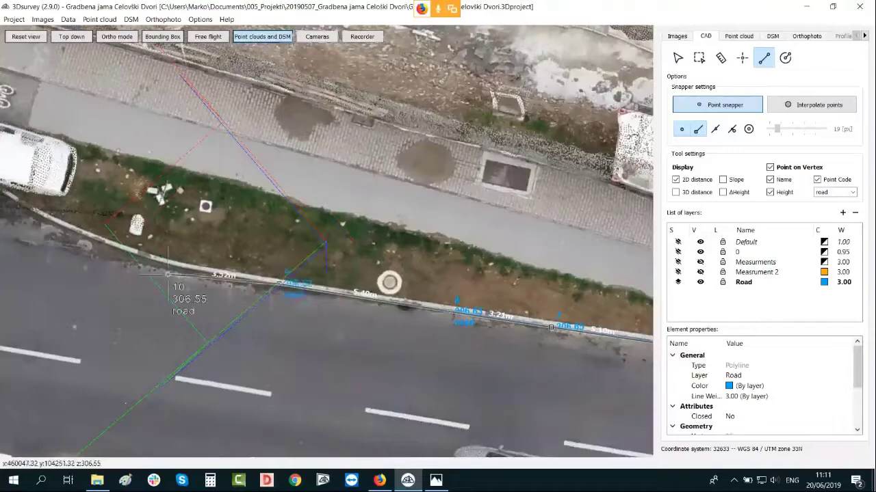
right_click(181, 269)
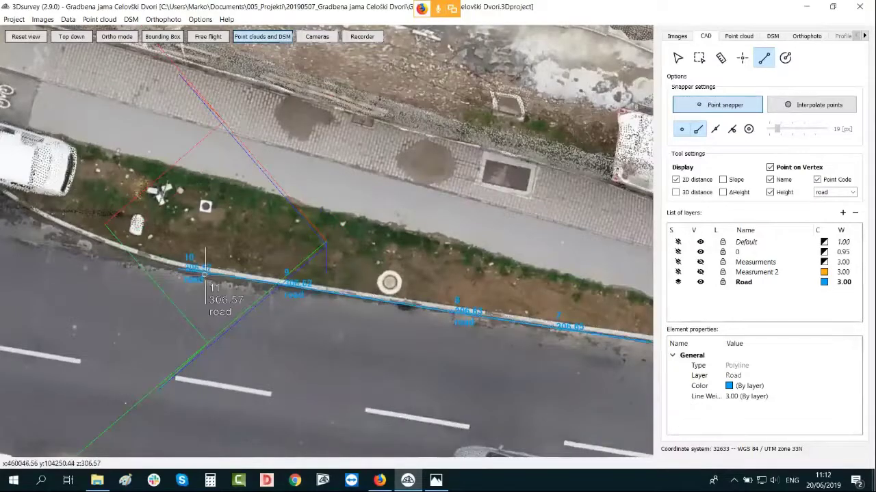
scroll(219, 284, down, 4)
drag(229, 292, 171, 273)
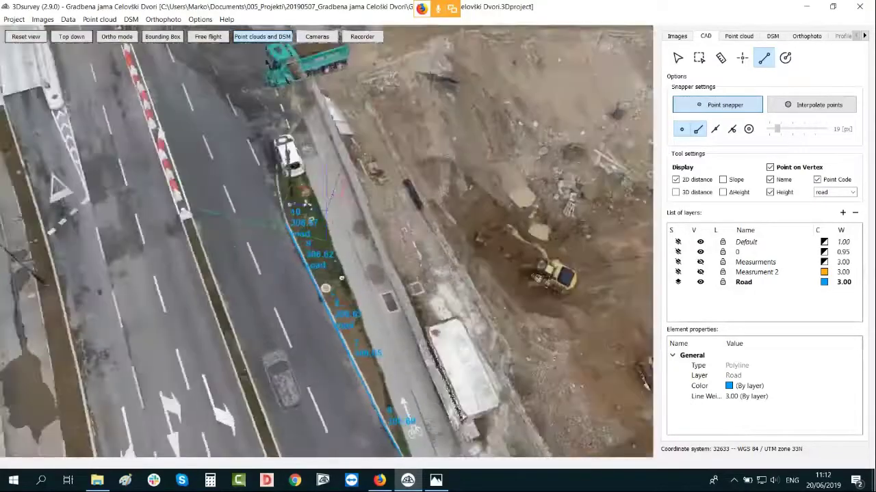
scroll(171, 274, up, 4)
middle_drag(318, 342, 376, 208)
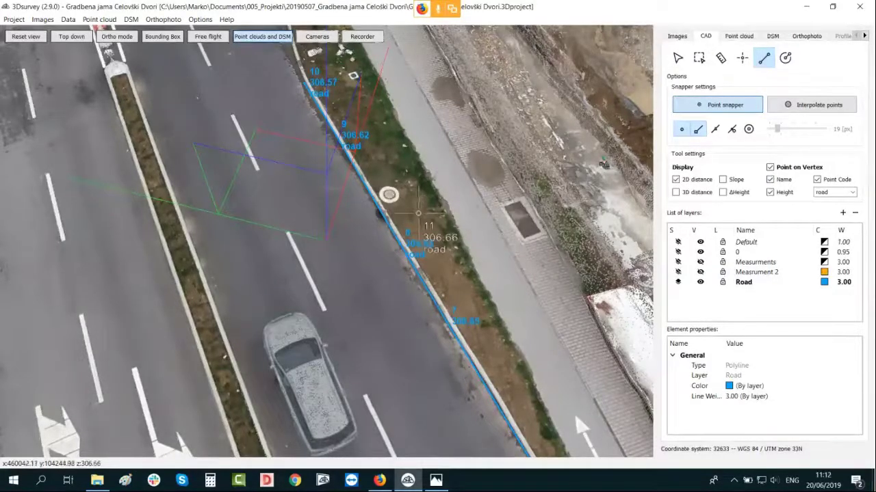
key(Escape)
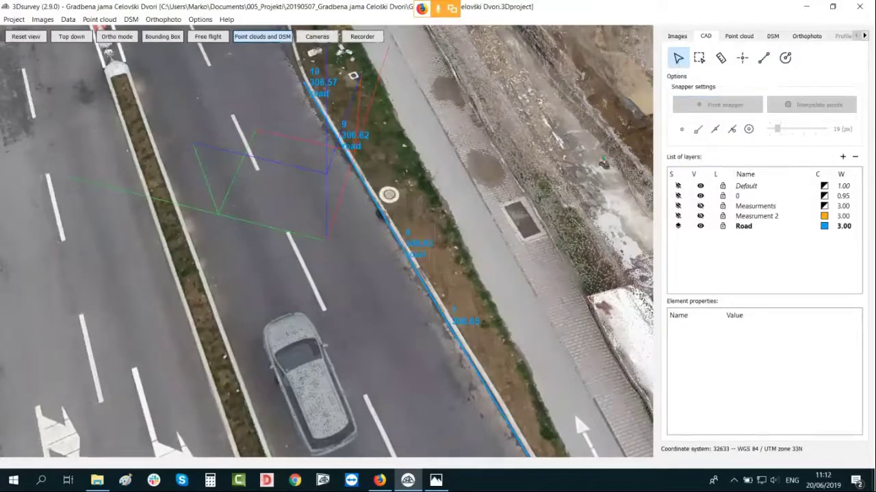
Step: Set the Name, Height and Code display of vertex point 8 on the kerb line to No
click(425, 244)
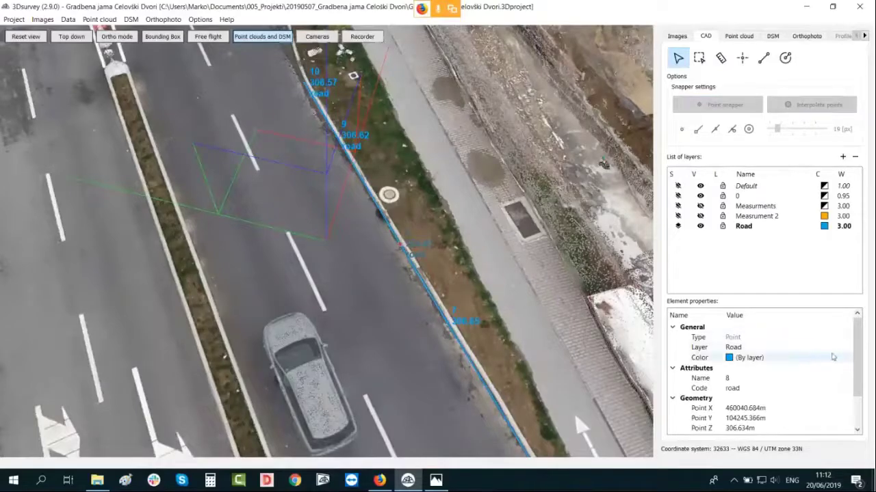
drag(858, 354, 858, 383)
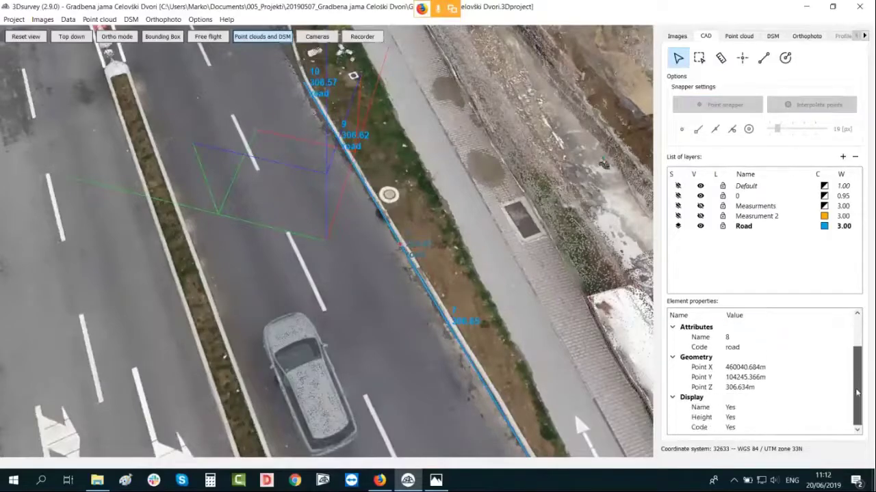
click(733, 408)
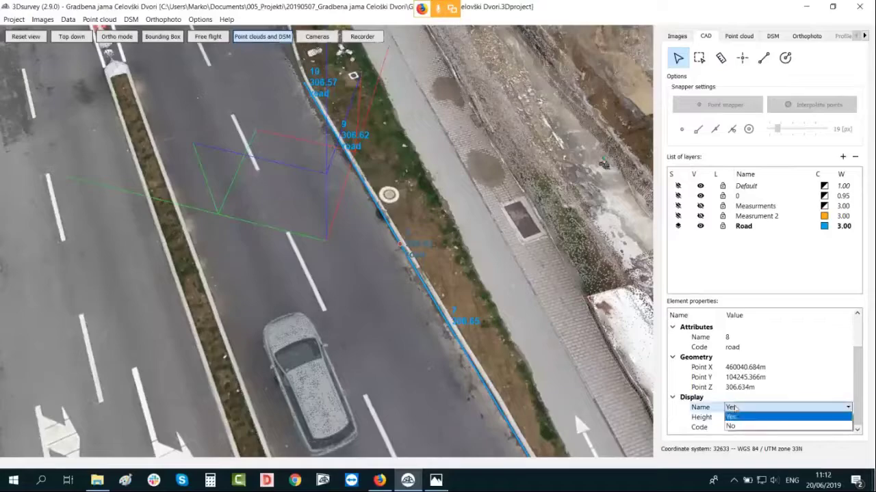
click(731, 426)
click(730, 417)
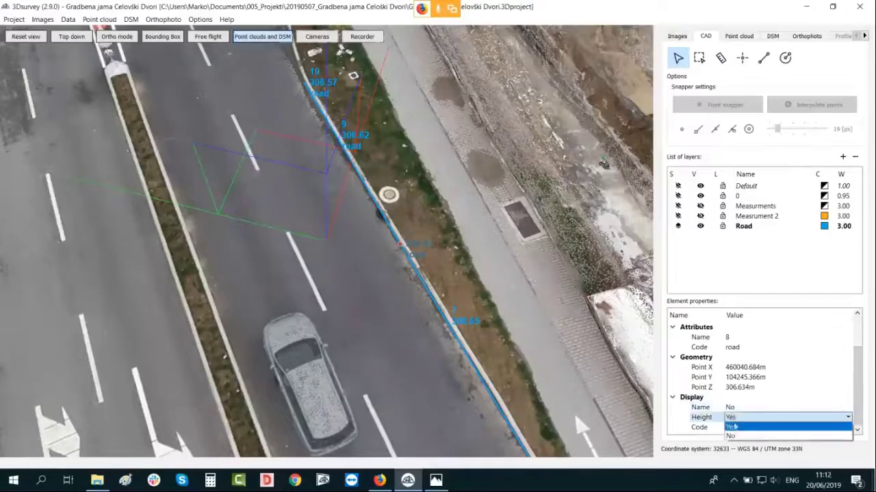
click(732, 436)
click(730, 428)
click(732, 427)
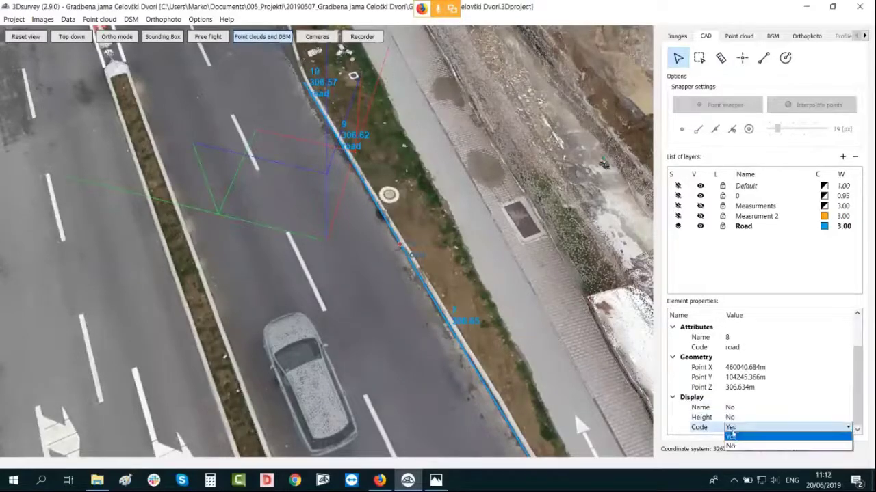
click(731, 445)
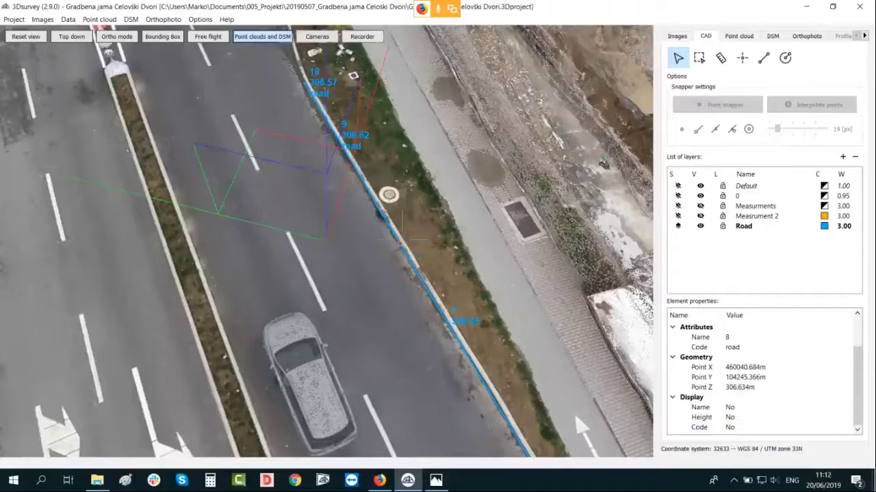
Step: Deselect the point, review the labelled kerb line and examine the triangular grass island between the pedestrian crossings
scroll(396, 315, down, 3)
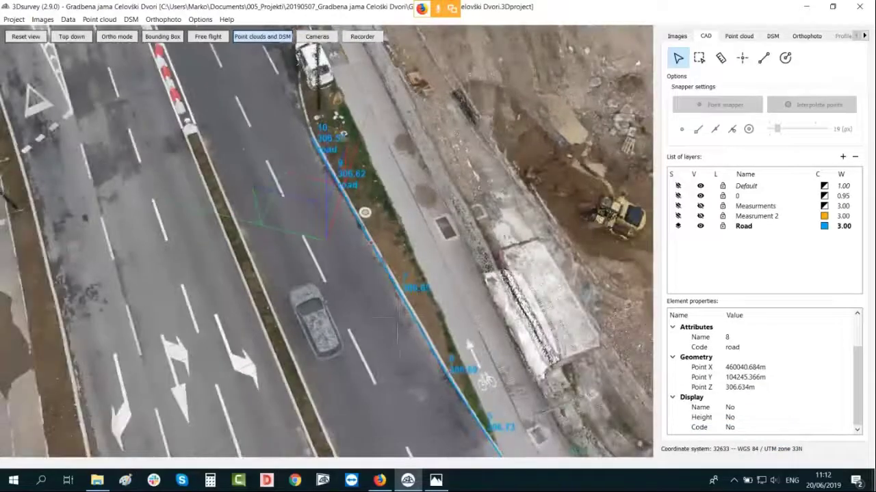
drag(399, 332, 460, 296)
scroll(460, 296, down, 2)
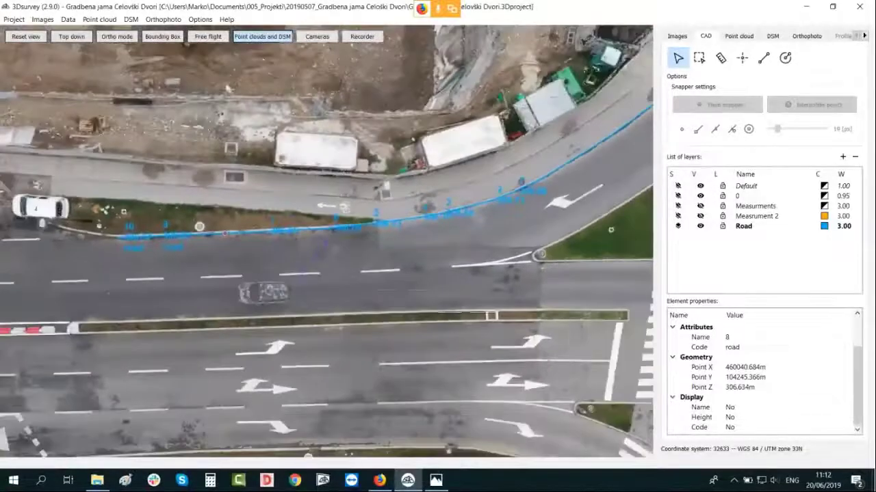
middle_drag(460, 296, 367, 324)
click(368, 295)
middle_drag(526, 234, 346, 303)
drag(346, 304, 380, 217)
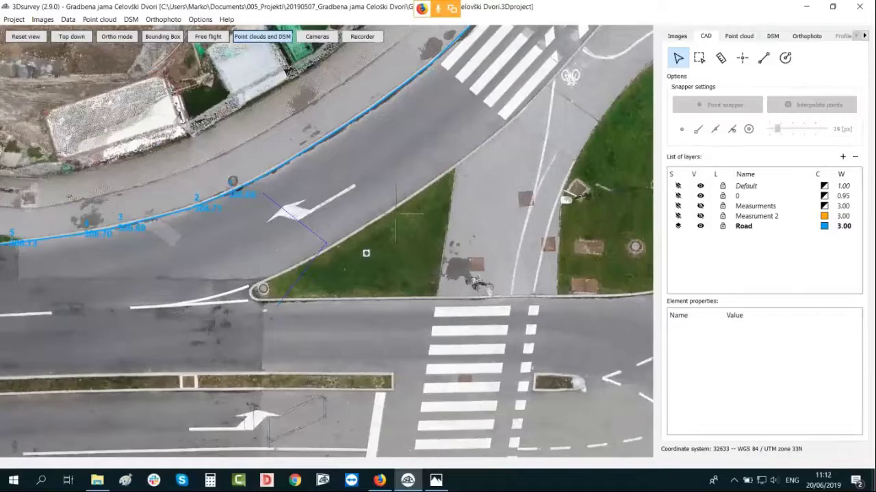
scroll(418, 215, up, 3)
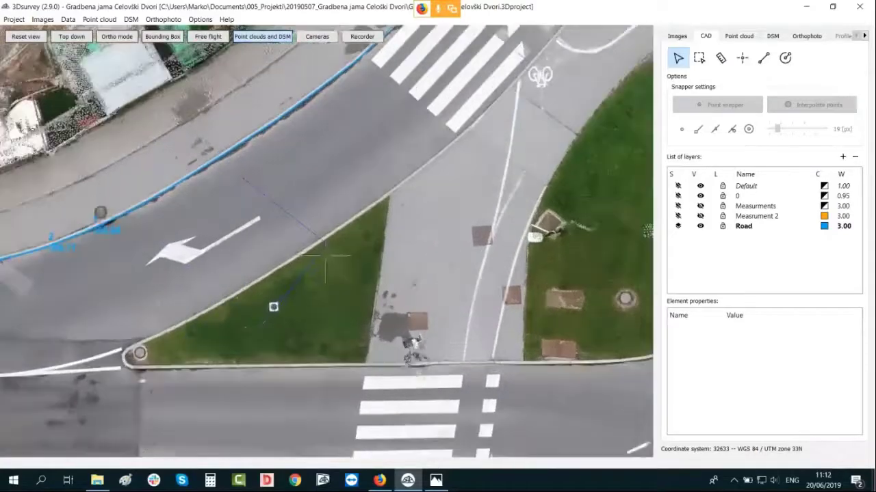
Step: Draw a polyline with four coded vertices along the kerb of the triangular grass island, from its upper corner toward the manhole
click(764, 58)
scroll(381, 156, up, 5)
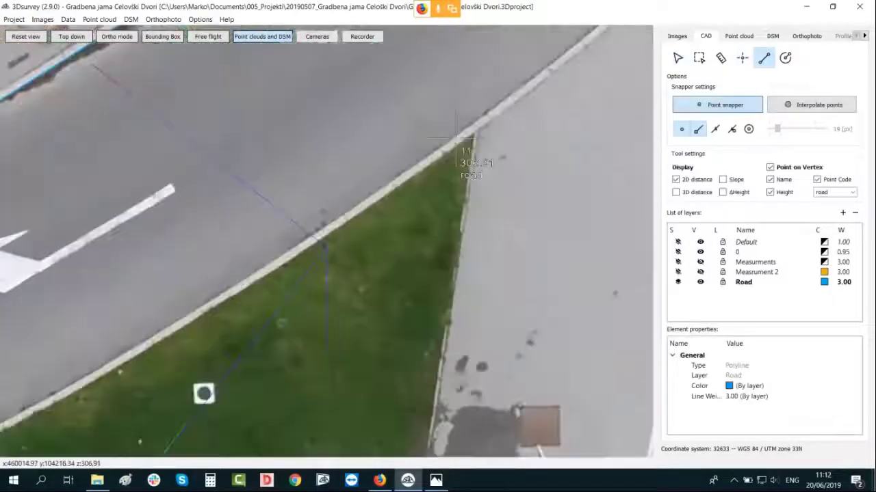
click(483, 115)
click(371, 193)
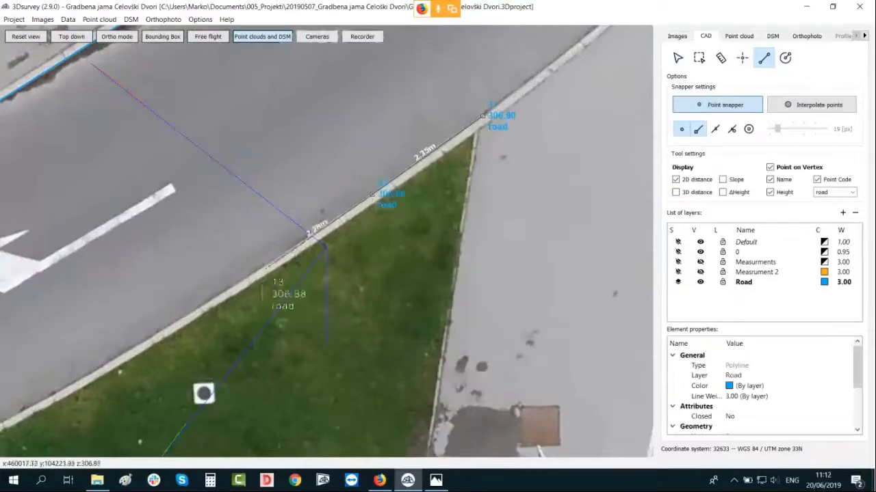
click(230, 281)
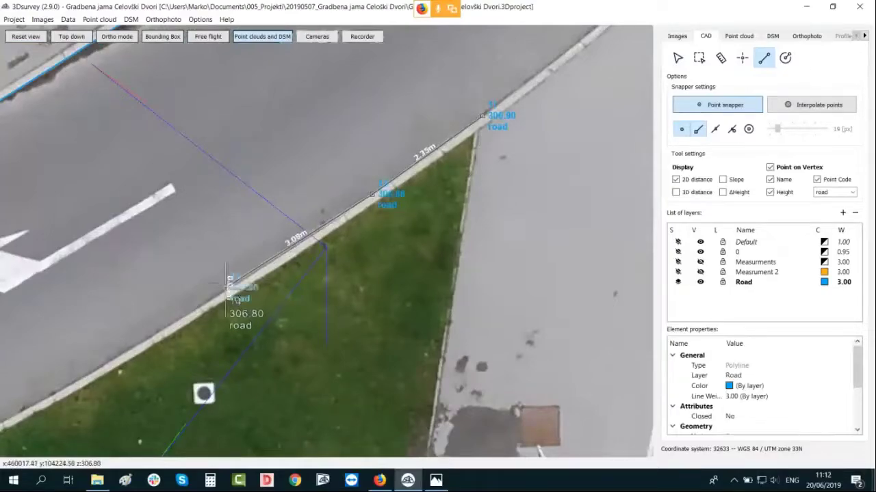
middle_drag(227, 288, 547, 99)
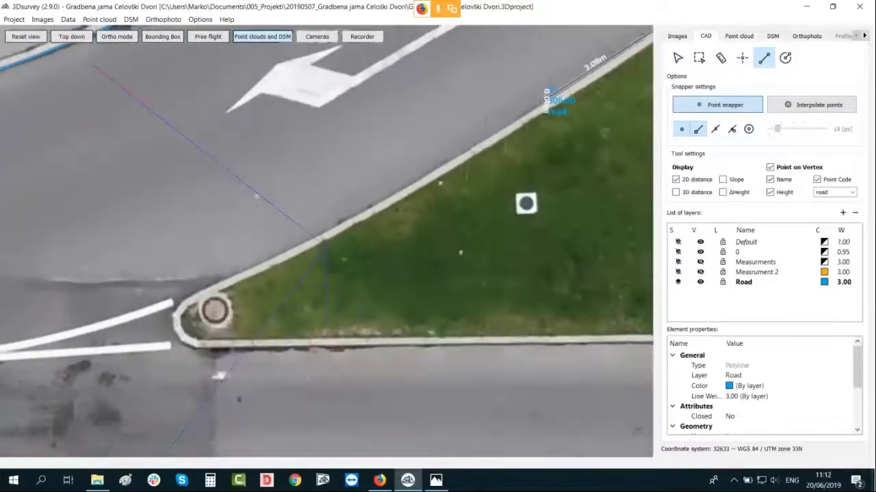
click(361, 211)
Step: Extend the polyline with four rough vertices past the manhole, out onto the road marking and back into the grass
click(272, 258)
click(169, 282)
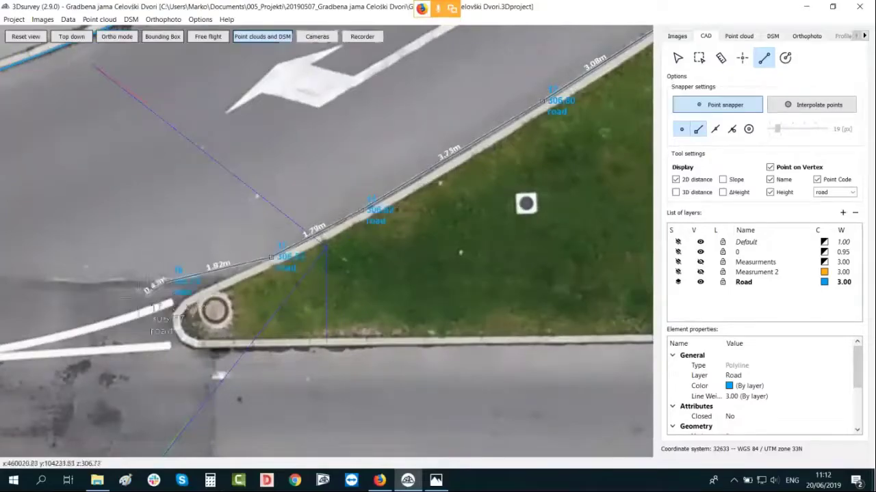
click(49, 330)
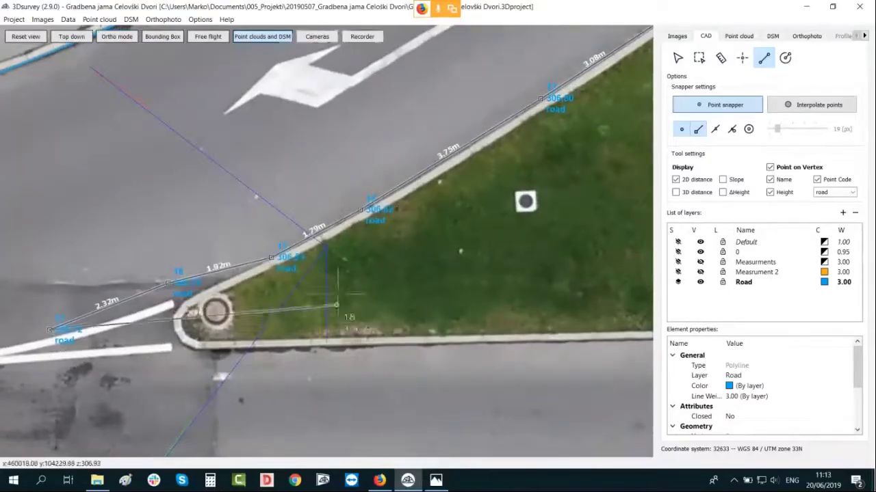
click(336, 305)
scroll(407, 214, down, 2)
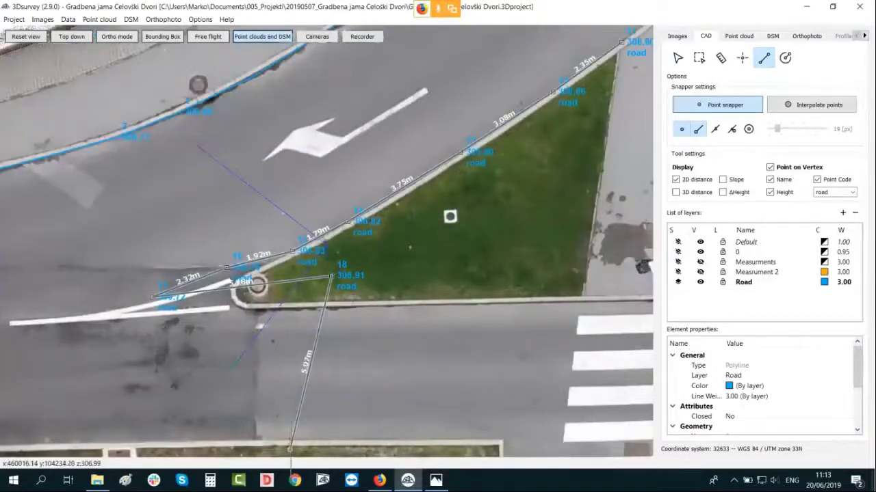
Step: Remove the last four vertices of the polyline one by one and finish the line
key(BackSpace)
key(BackSpace)
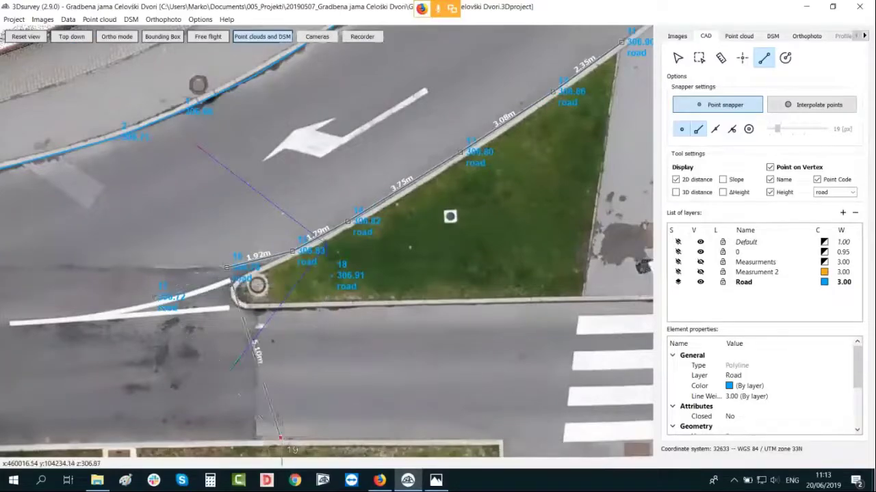
key(ctrl+z)
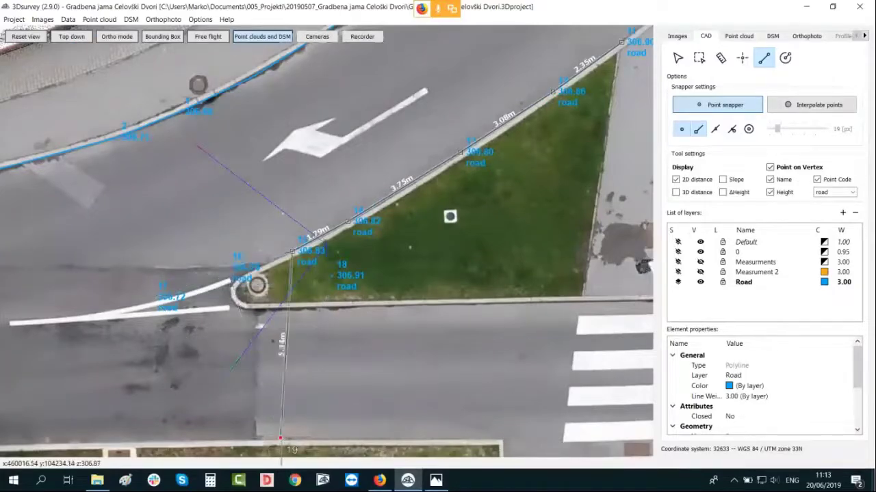
key(ctrl+z)
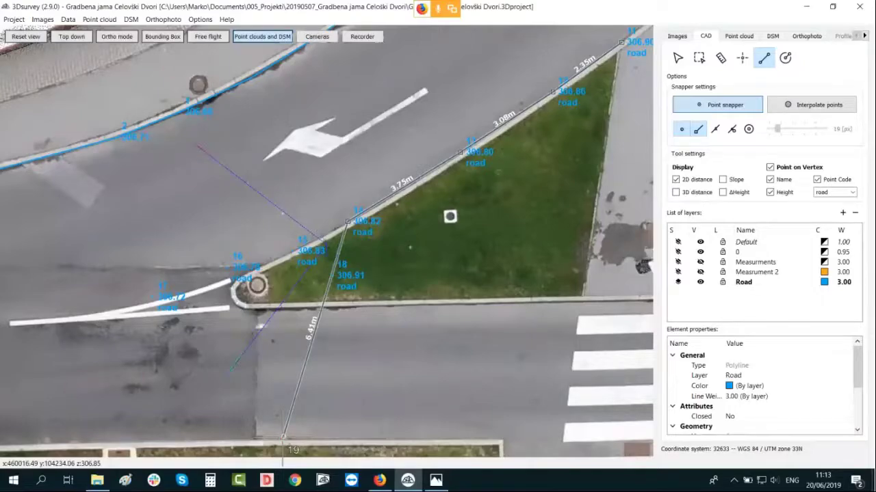
key(Return)
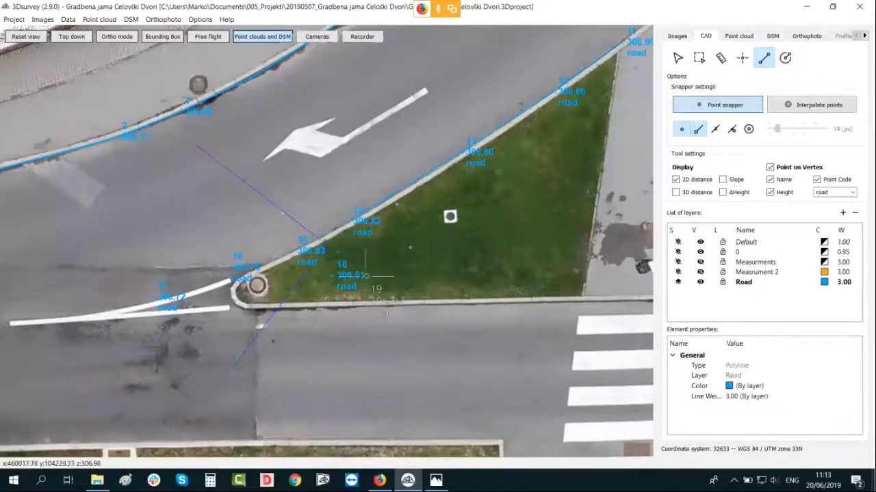
scroll(325, 240, down, 2)
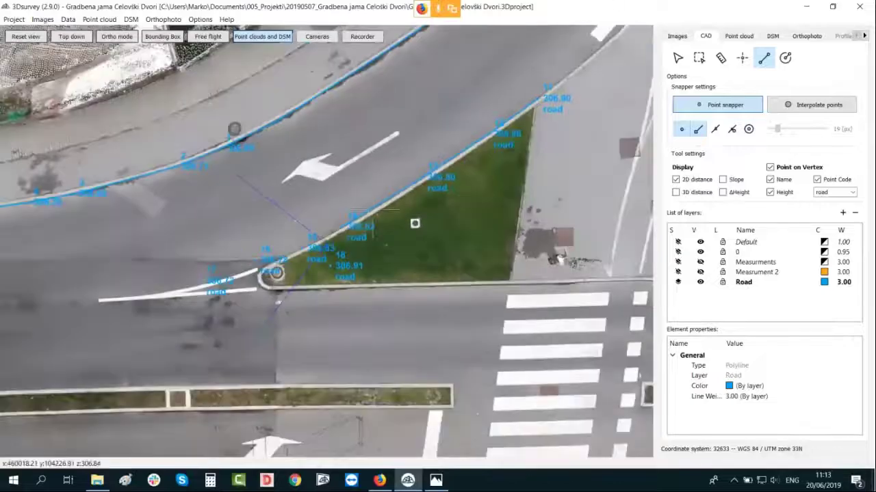
scroll(323, 240, up, 3)
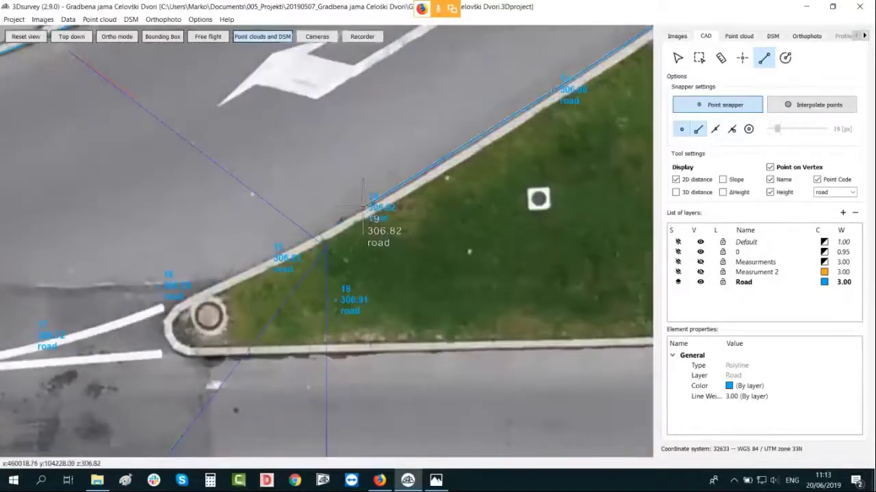
click(362, 207)
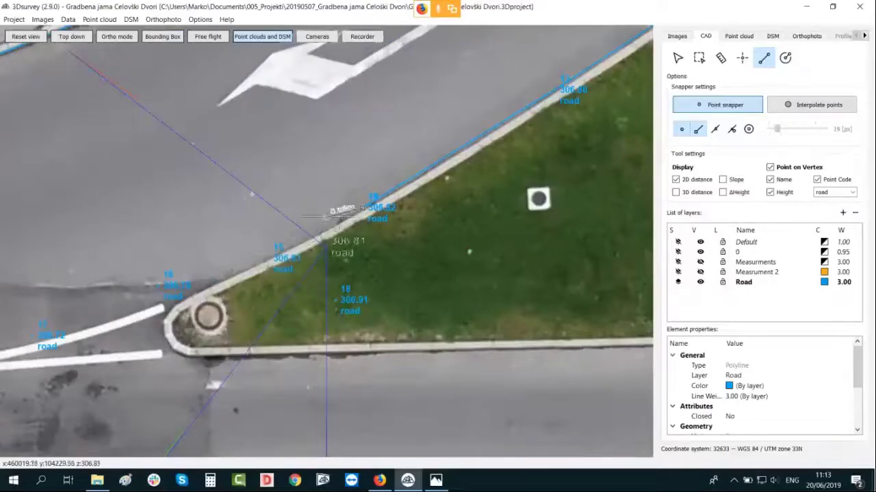
key(Escape)
Step: Window-select the leftover vertex points 15 to 18 around the island's tip and delete them
scroll(344, 214, down, 5)
scroll(345, 213, up, 2)
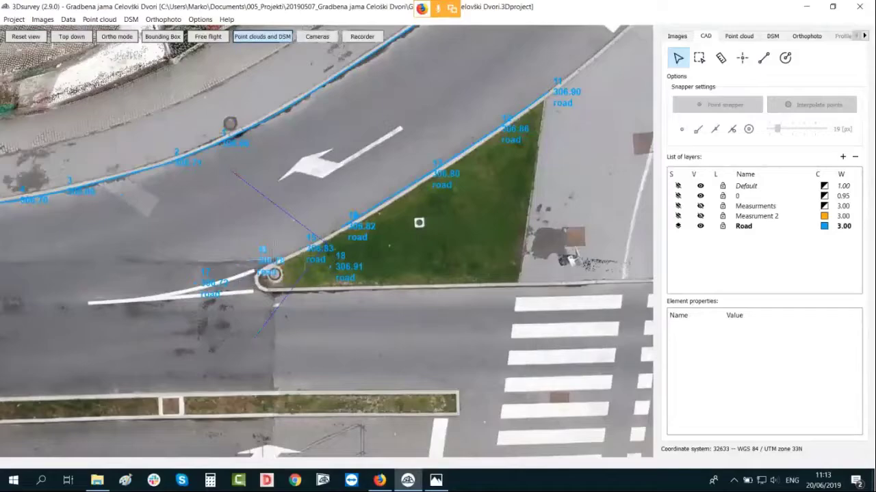
click(699, 59)
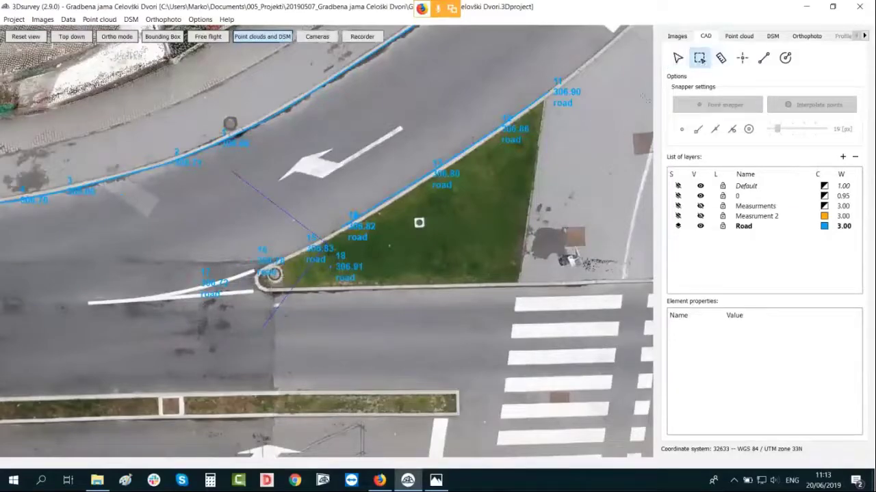
drag(371, 314, 170, 238)
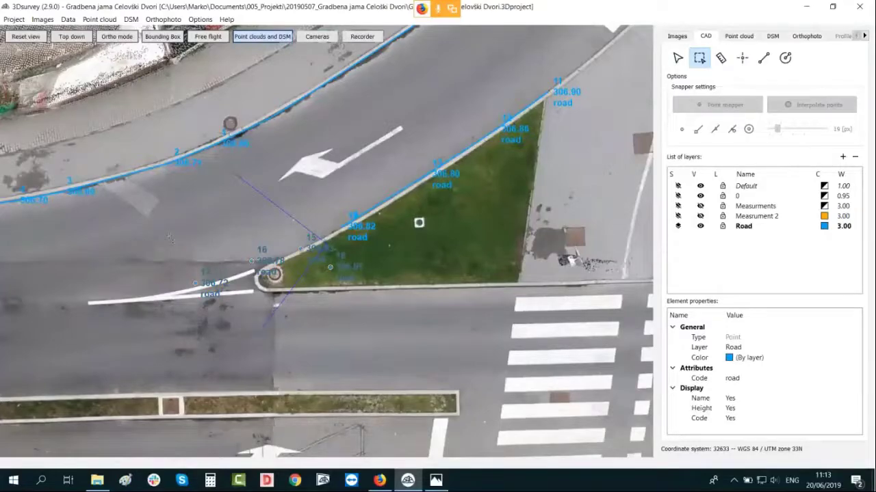
key(Delete)
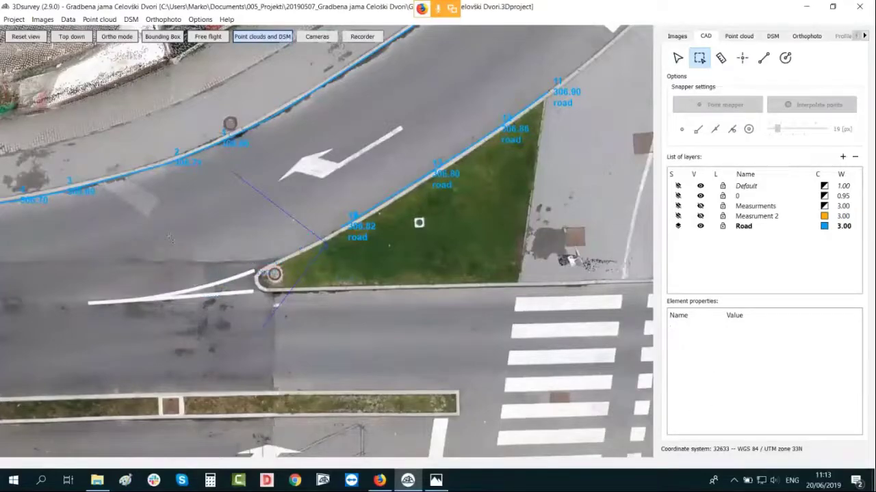
Step: Examine the labelled kerb lines across the junction and the adjacent excavation pit in 3D
scroll(234, 236, down, 4)
middle_drag(234, 237, 333, 226)
scroll(333, 226, down, 1)
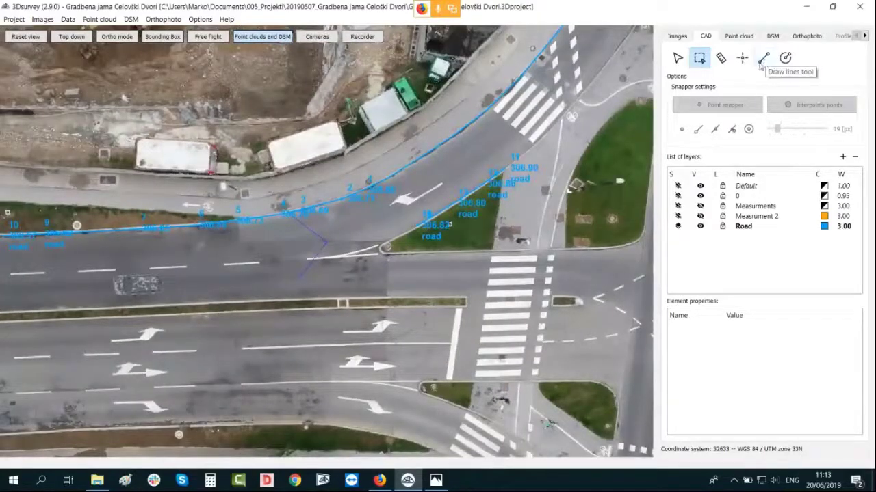
scroll(246, 306, down, 2)
scroll(253, 301, down, 1)
middle_drag(252, 301, 358, 350)
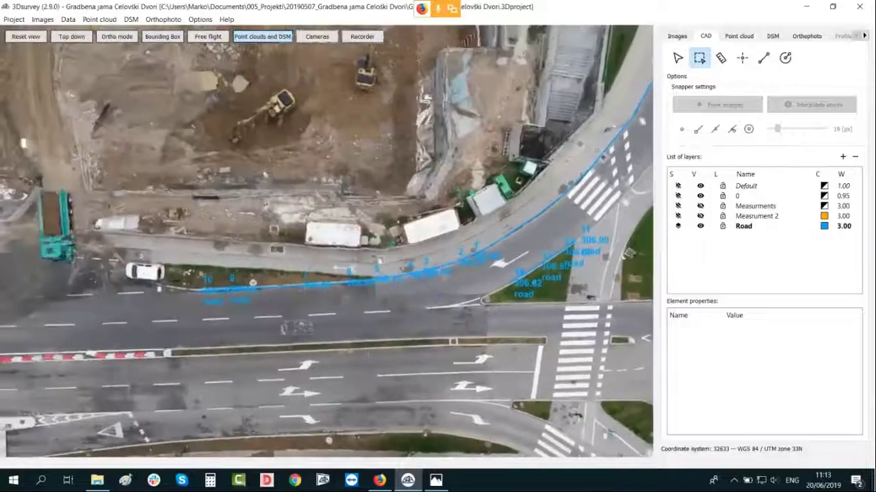
right_drag(358, 350, 658, 231)
middle_drag(442, 263, 436, 217)
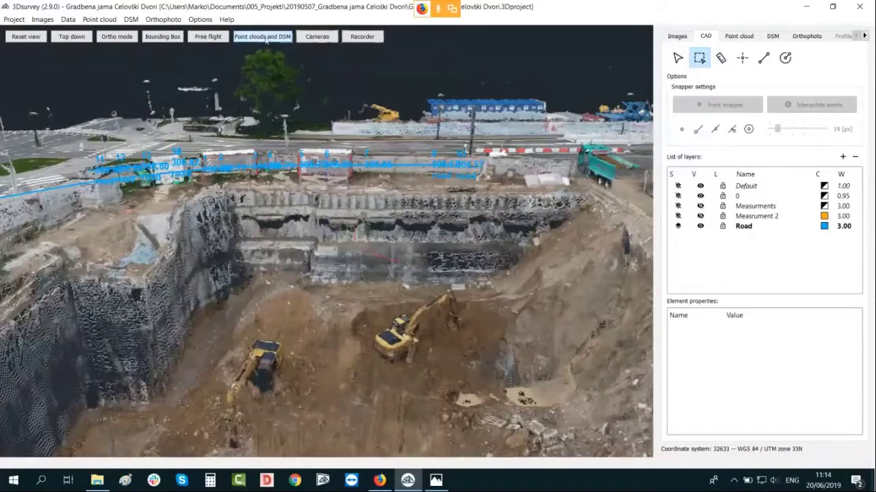
drag(427, 137, 385, 246)
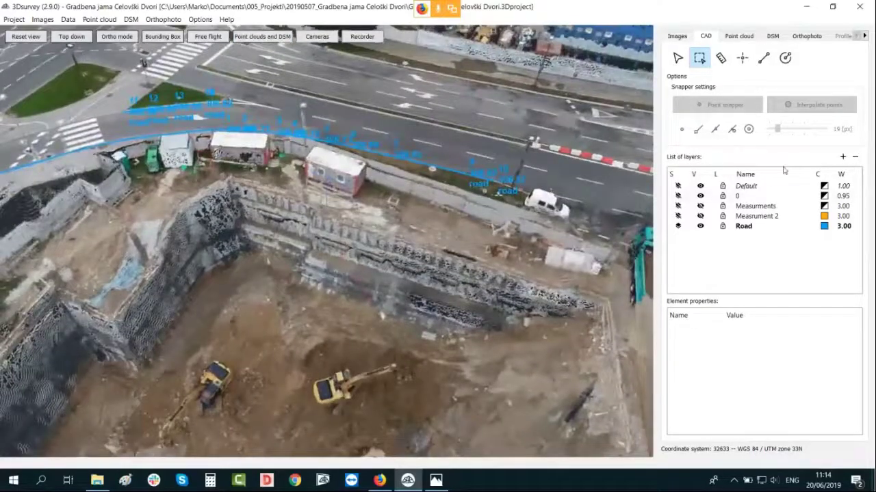
Step: Keep the Road layer and add a new layer named "Construstion site LOW"
click(853, 157)
key(Escape)
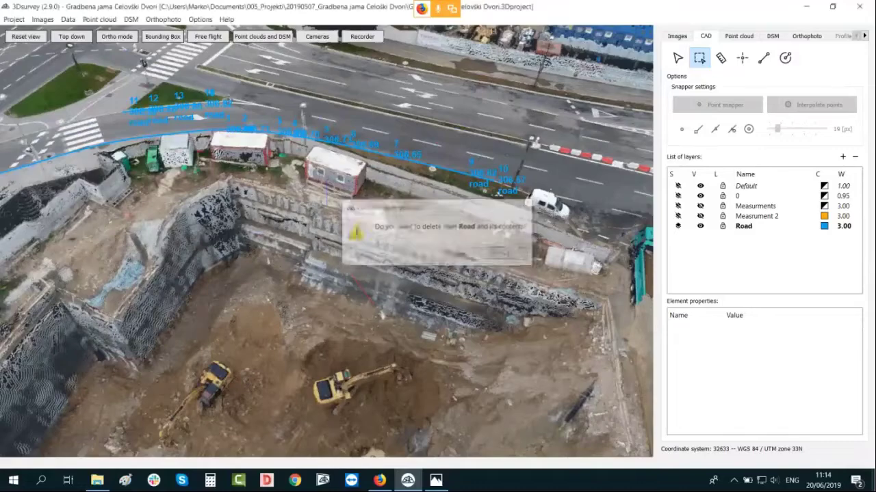
click(842, 156)
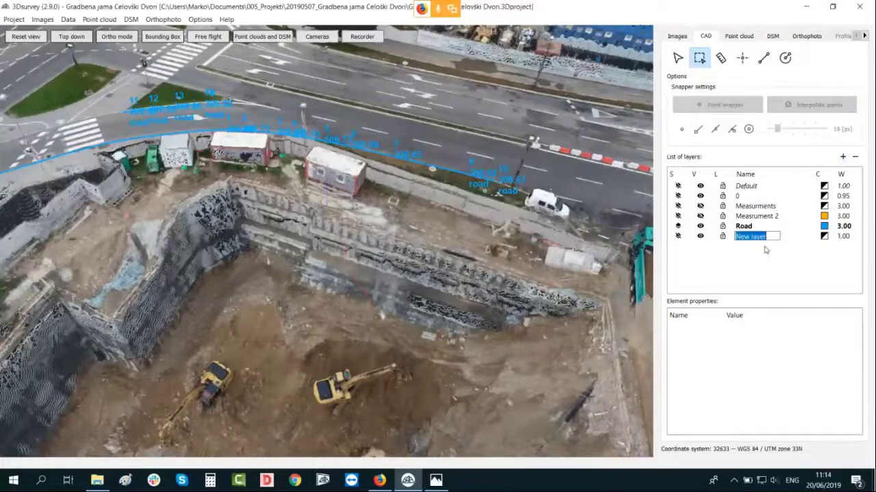
text(Constru)
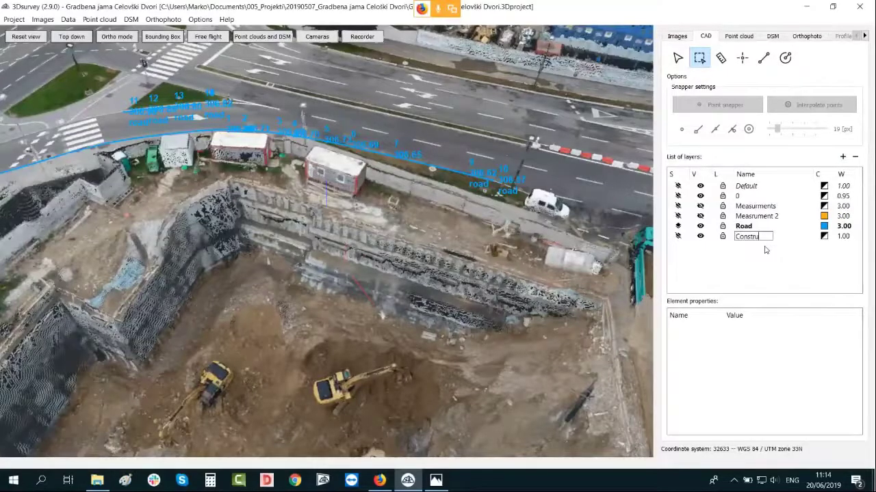
text(stion site LOW)
key(Return)
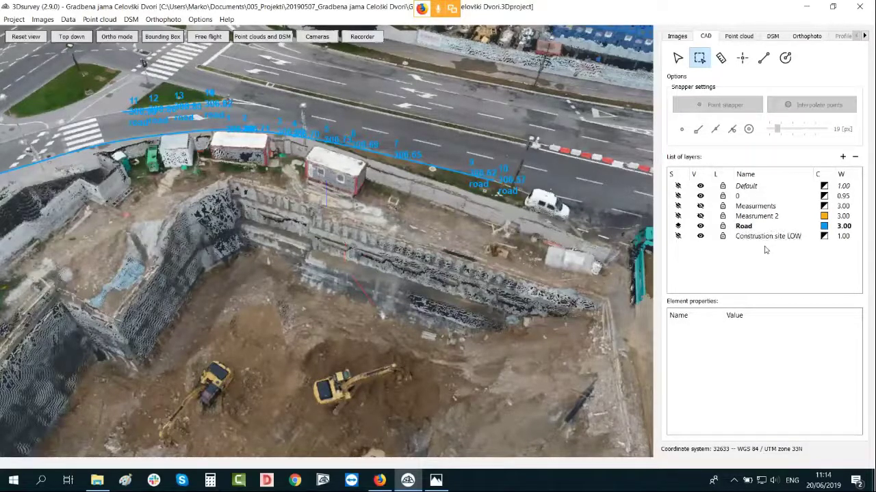
Step: Make the Construstion site LOW layer current and set its line color to red
click(677, 237)
click(823, 236)
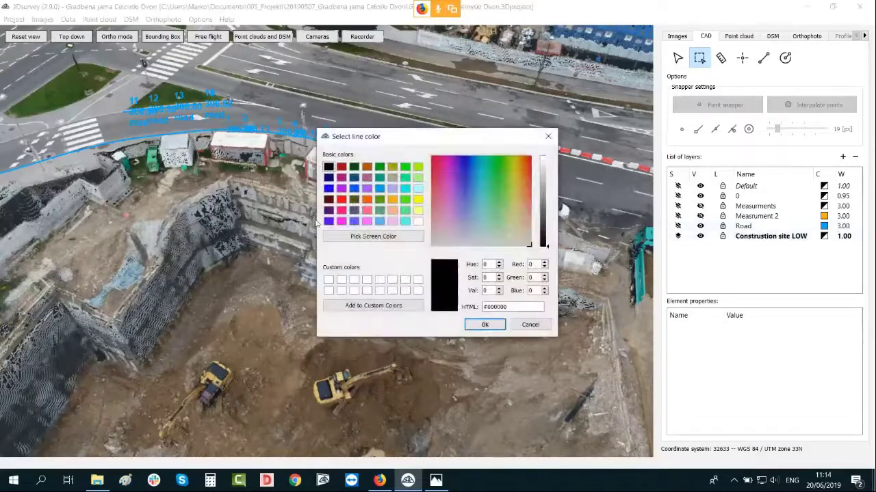
click(341, 200)
click(484, 324)
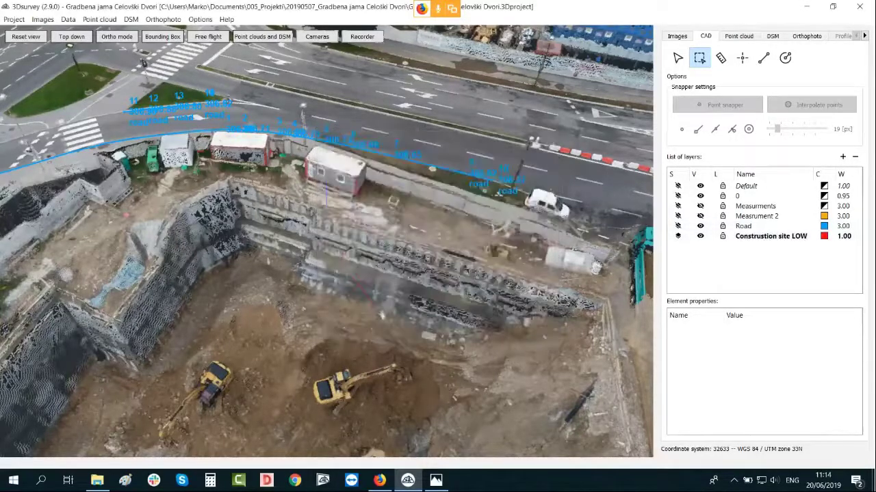
Step: Turn off Point on Vertex for polylines and start one at the pit's upper corner near the green truck
click(763, 59)
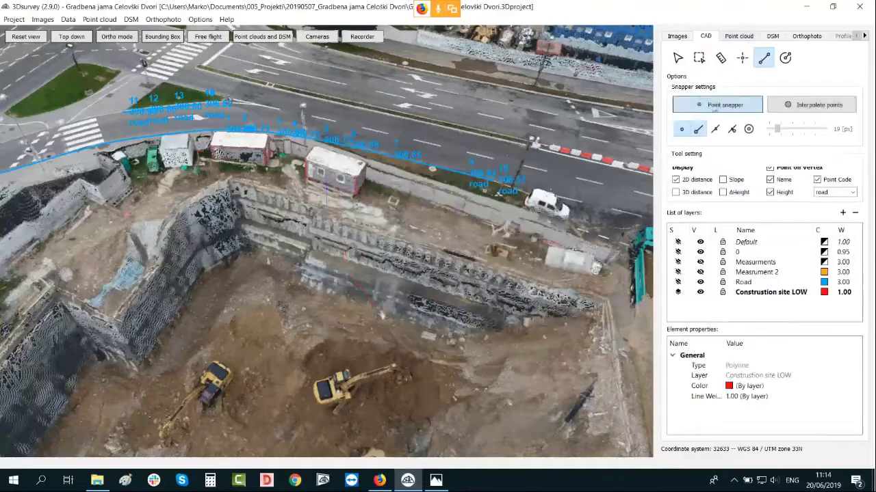
click(677, 180)
click(770, 167)
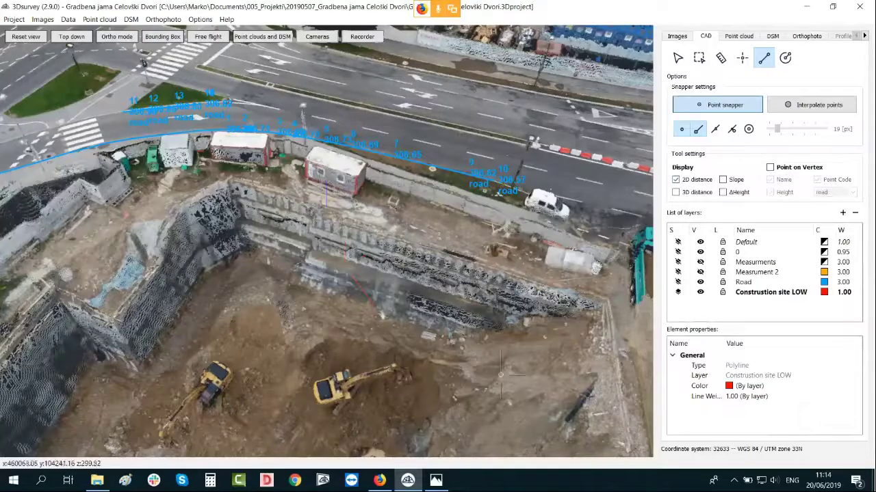
click(603, 306)
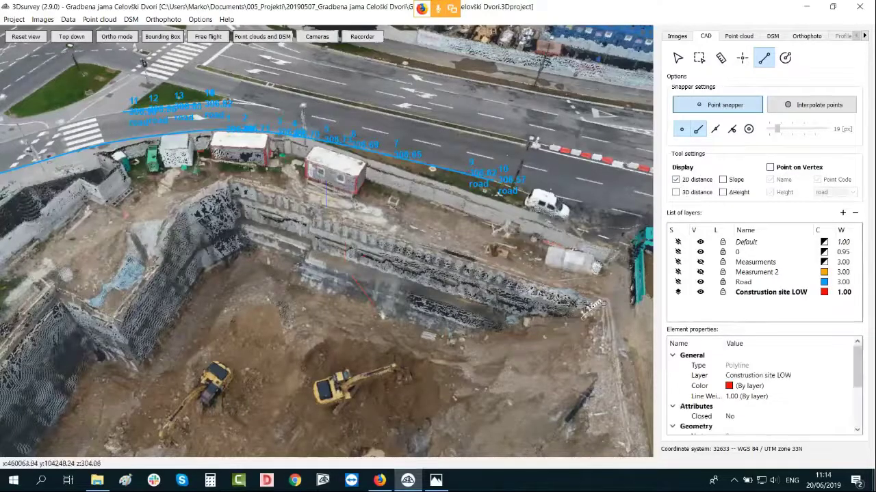
Step: Trace the polyline from the pit's upper corner down the slope to the wall foot, with segments of about 1.4, 4.4, 2.2 and 3.4 m
scroll(578, 322, up, 2)
scroll(578, 322, up, 3)
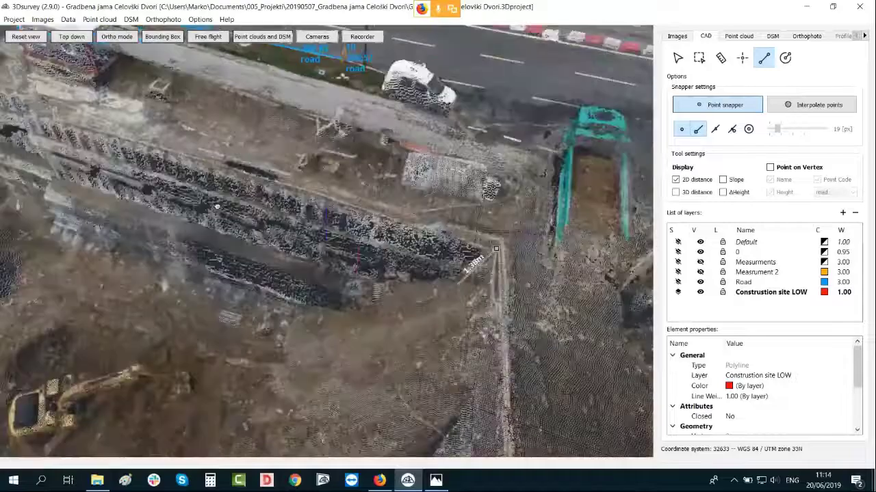
middle_drag(459, 281, 377, 243)
click(378, 243)
click(298, 264)
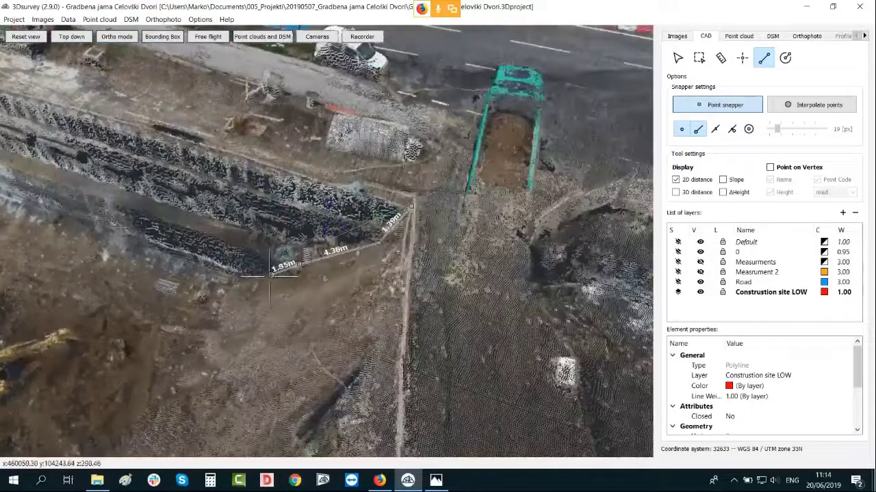
click(267, 277)
click(211, 289)
Step: Continue the polyline along the foot of the road-side wall with segments of about 10.8 and 8.2 m, plus a short 1.6 m jog
middle_drag(4, 269, 342, 238)
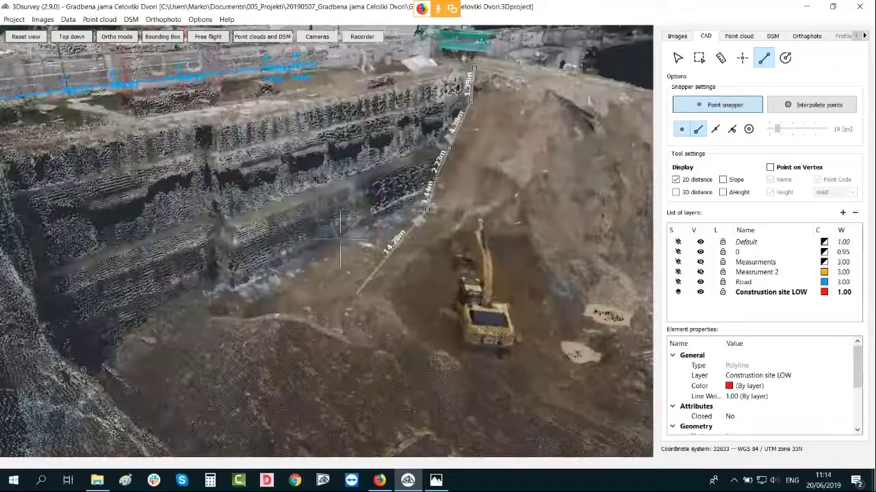
click(329, 245)
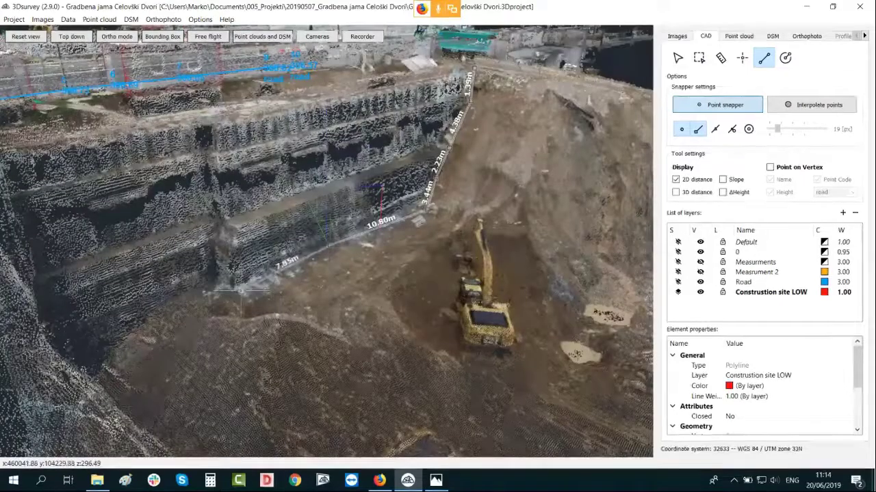
click(214, 280)
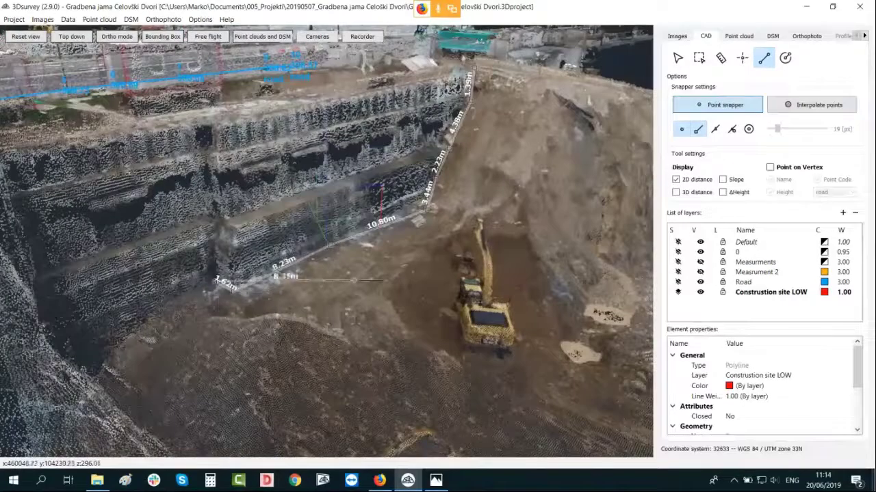
Step: Enlarge the point cloud's point render size so the pit walls look denser, and return to the CAD polyline
click(744, 40)
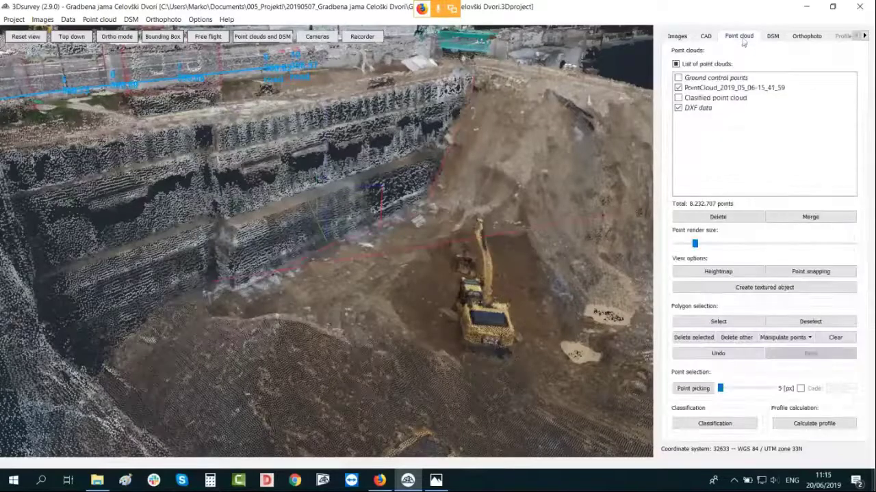
drag(694, 245, 753, 248)
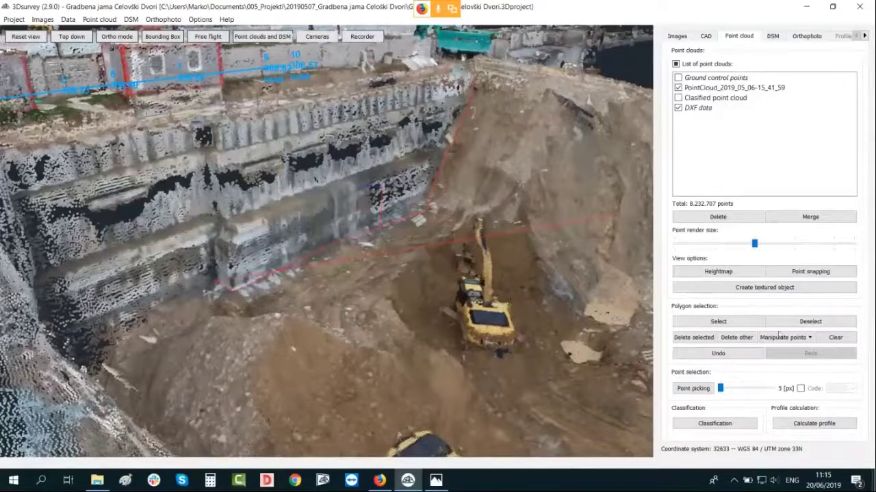
click(705, 36)
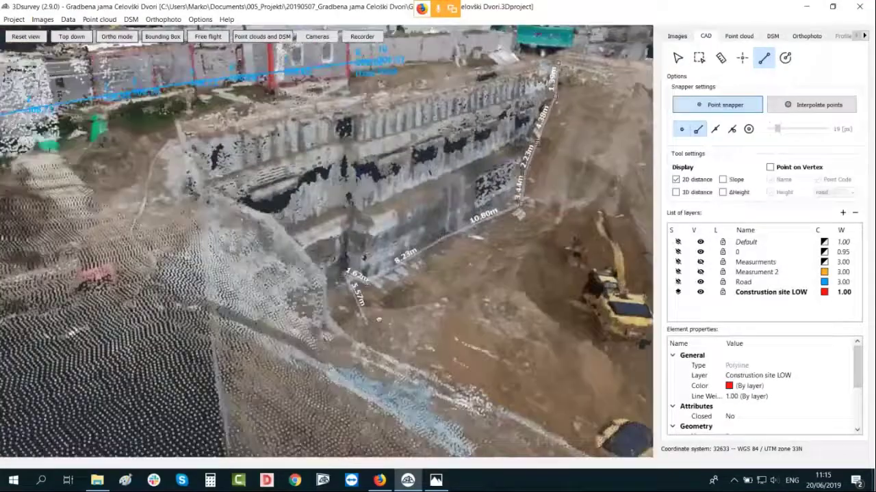
Step: Continue the polyline around the pit's inner corner with segments of about 7.2, 1.7, 2.2, 2.8 and 13.7 m along the wall foot
drag(347, 273, 173, 304)
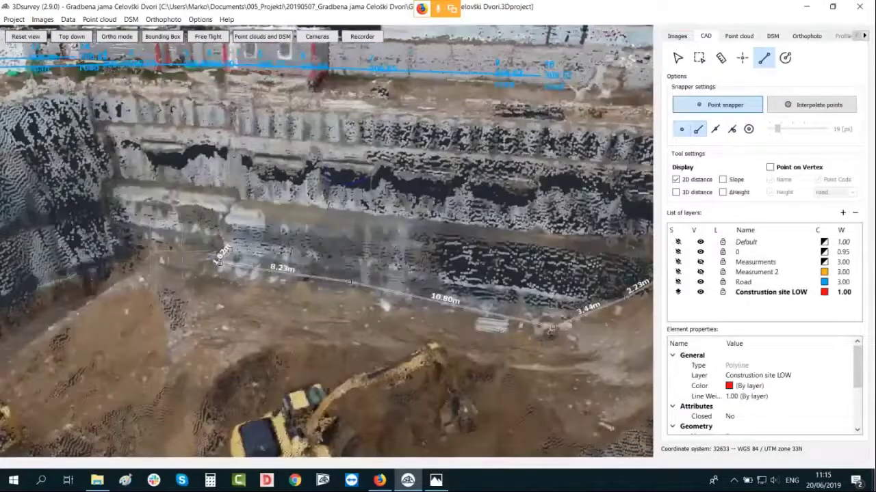
click(136, 244)
click(113, 270)
click(92, 294)
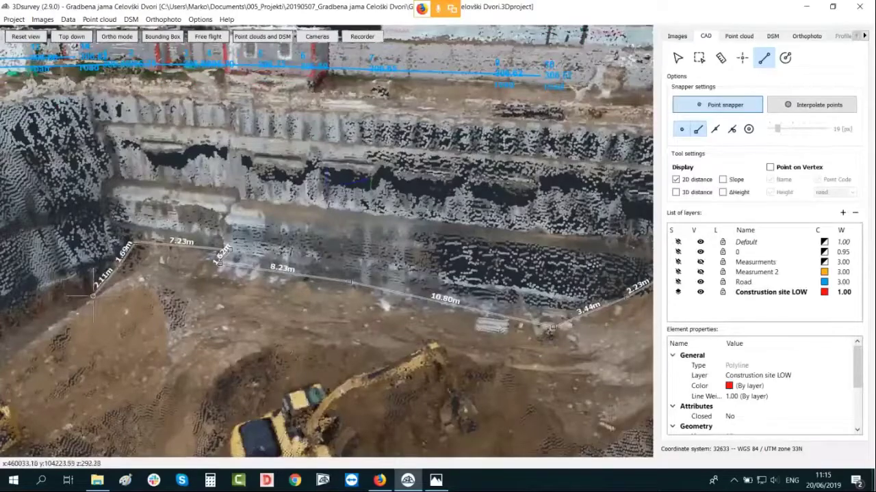
right_drag(170, 313, 400, 278)
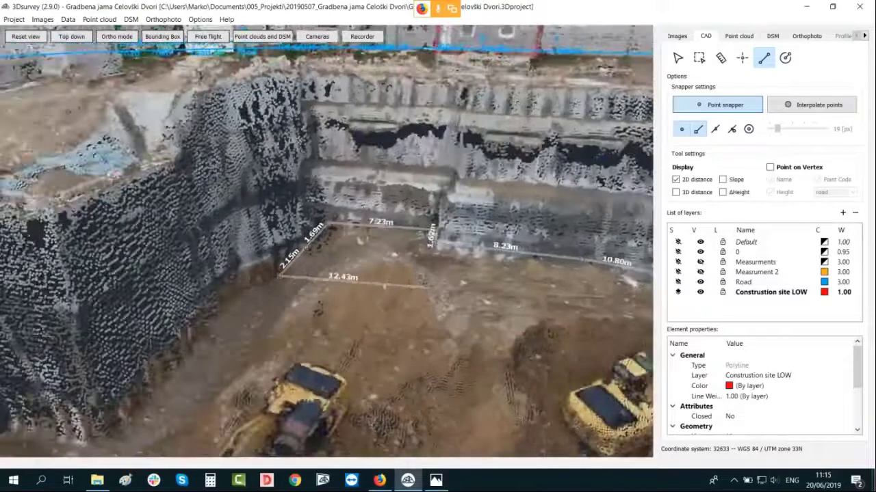
click(244, 285)
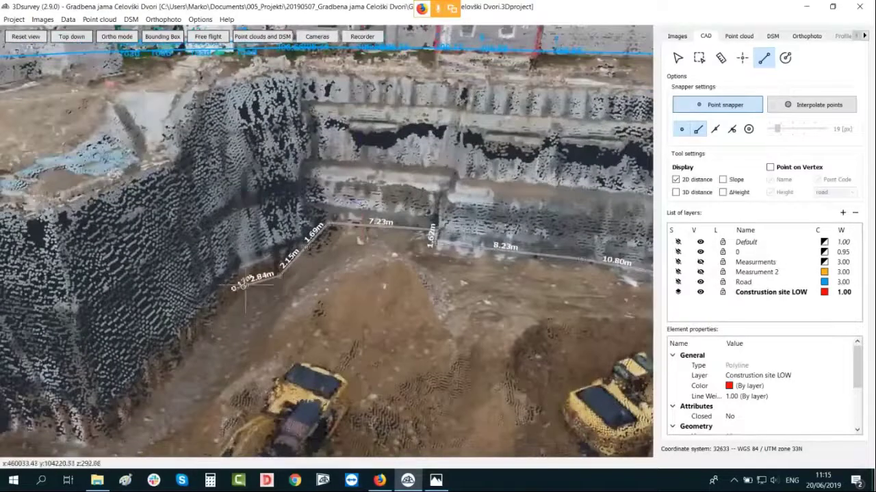
click(93, 442)
Step: Extend the polyline around the protruding wall block with segments of about 5.9 and 5.2 m
middle_drag(281, 325, 576, 197)
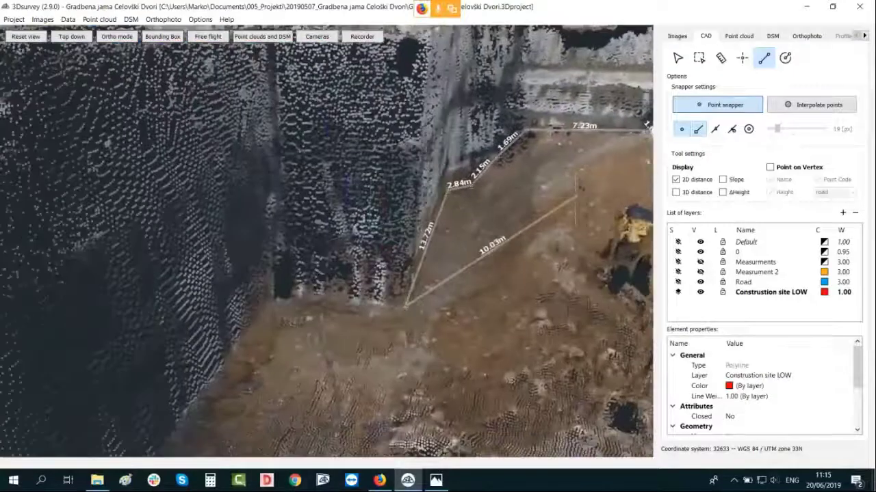
click(279, 303)
scroll(321, 277, down, 3)
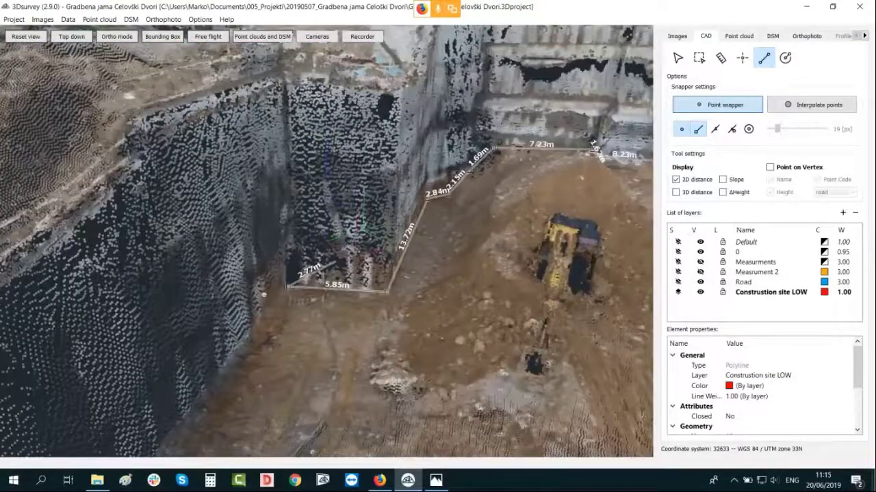
middle_drag(264, 295, 287, 229)
click(274, 265)
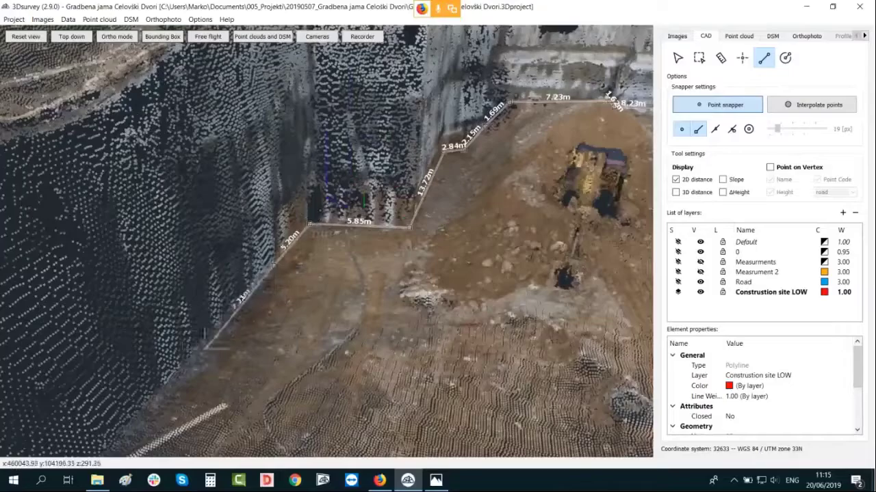
Step: Extend the polyline along the foot of the long pit wall to its far corner with segments of about 27.5 and 34 m
drag(75, 357, 361, 308)
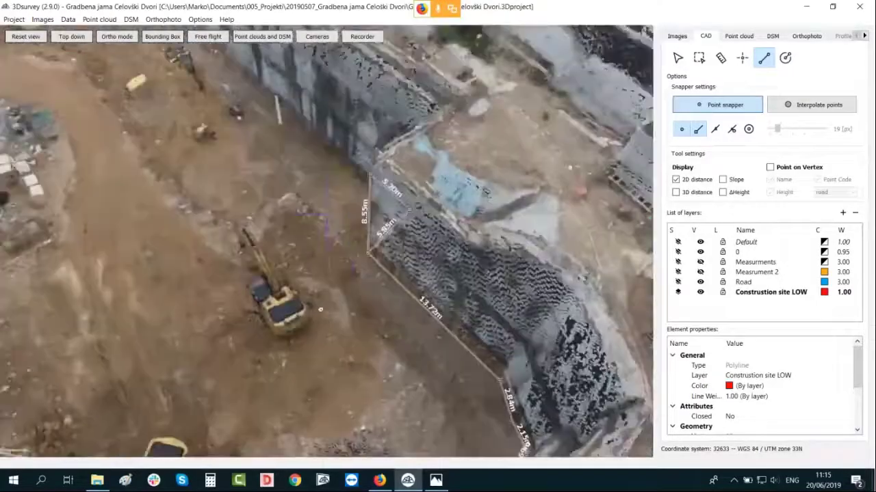
scroll(327, 232, up, 3)
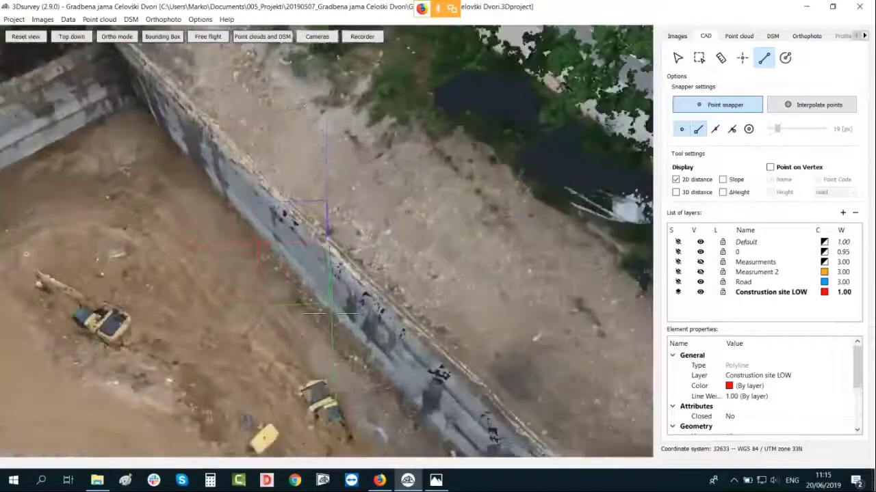
click(334, 314)
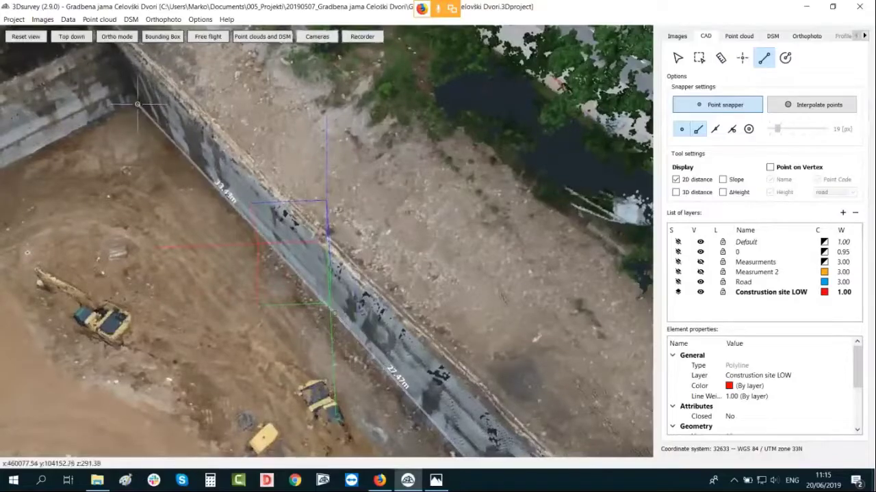
drag(255, 313, 332, 266)
right_drag(331, 267, 602, 209)
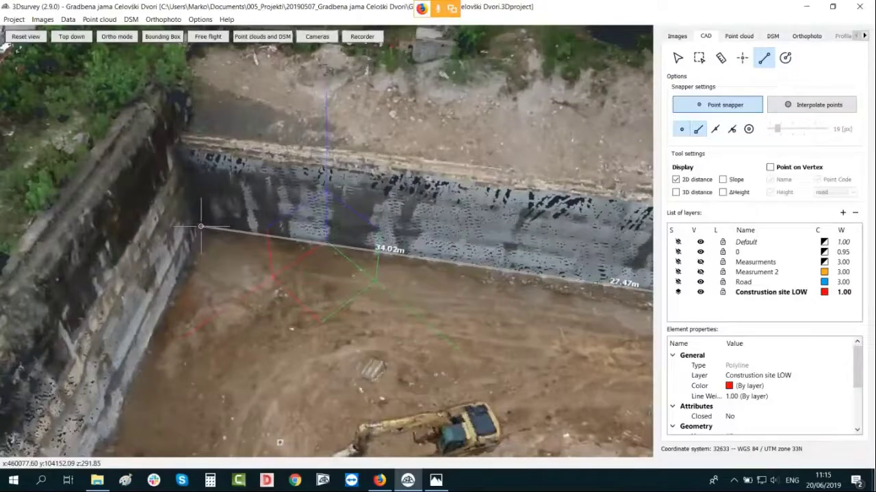
Step: Continue the polyline along the foot of the adjoining wall past the far corner with segments of about 16.6, 3 and 0.9 m
right_drag(173, 333, 226, 263)
drag(226, 264, 193, 284)
click(213, 285)
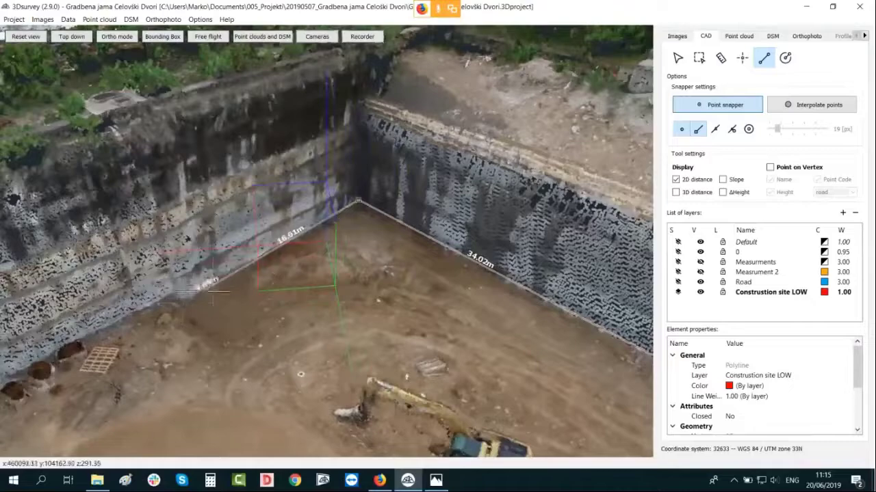
click(184, 306)
click(171, 294)
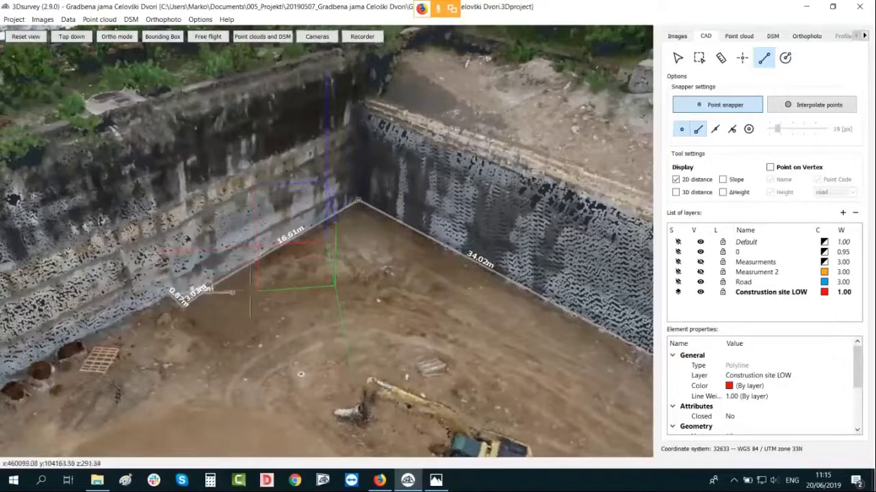
Step: Turn on Point on Vertex with name and height but no point code, and place two labelled vertices about 9 m apart along the wall foot
right_drag(244, 290, 408, 258)
right_drag(290, 285, 298, 284)
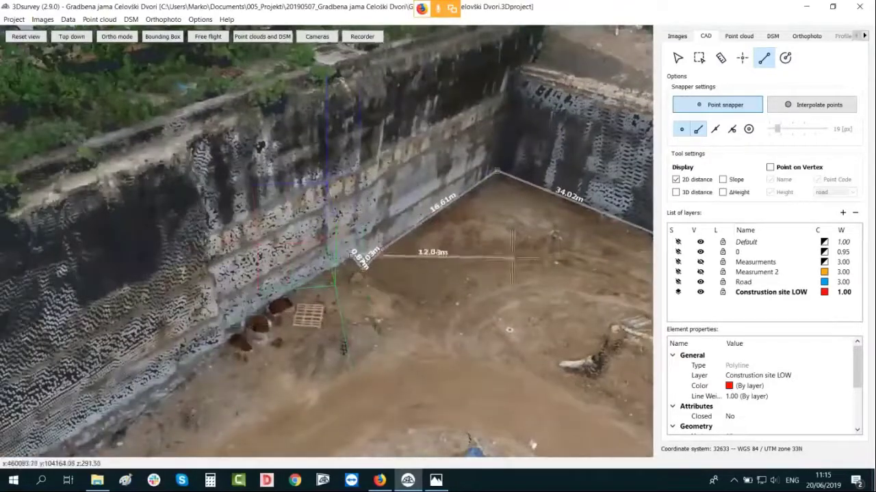
click(770, 168)
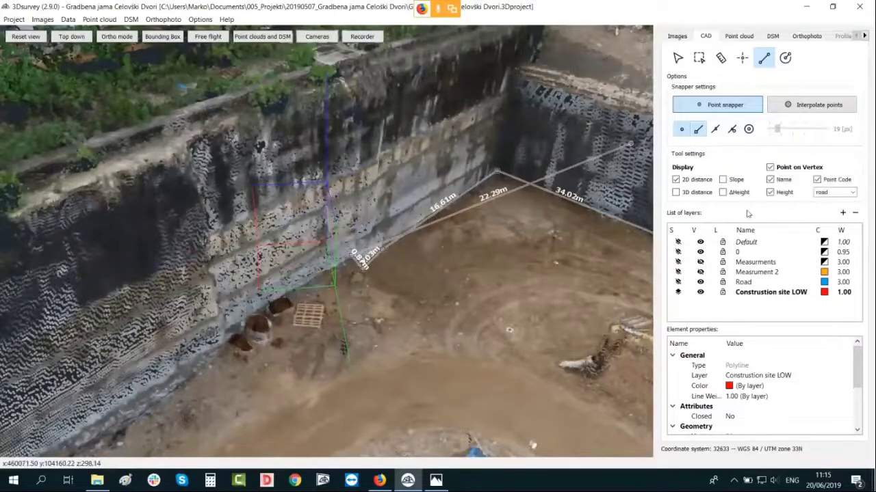
click(817, 179)
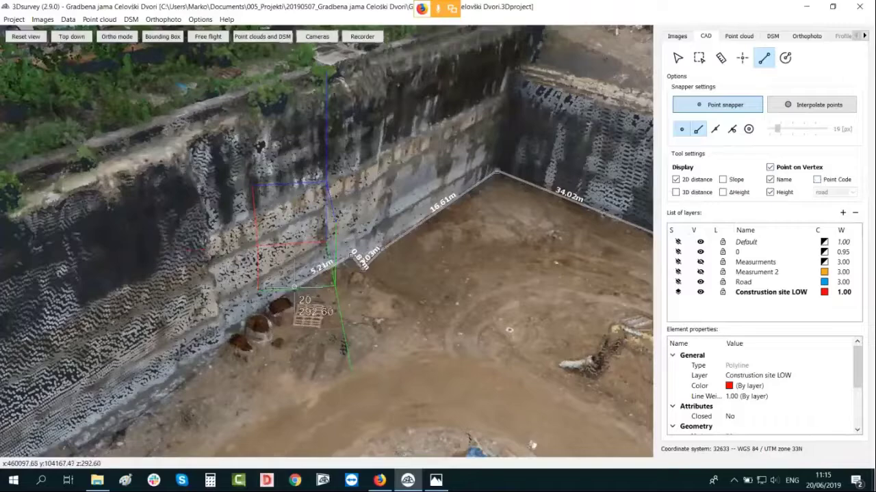
click(294, 287)
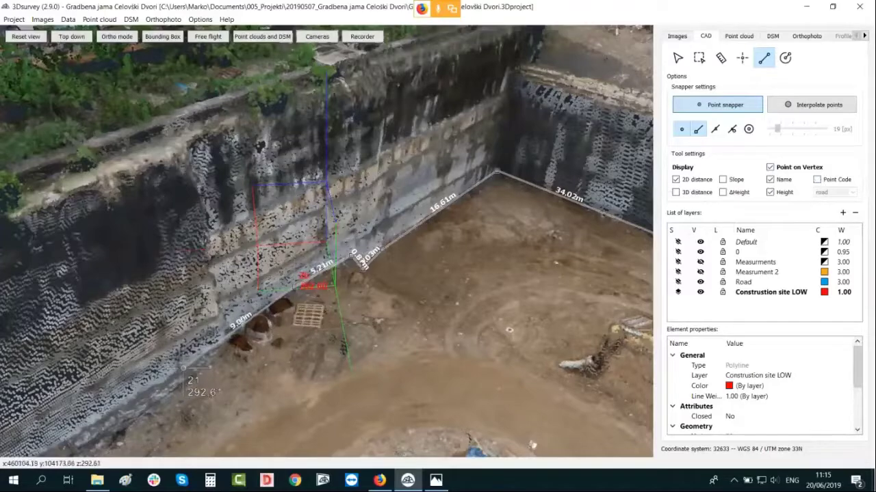
click(183, 367)
Step: Turn off Point on Vertex and continue the polyline along the wall foot to the yellow truck, ending with a segment of about 8.4 m
click(770, 168)
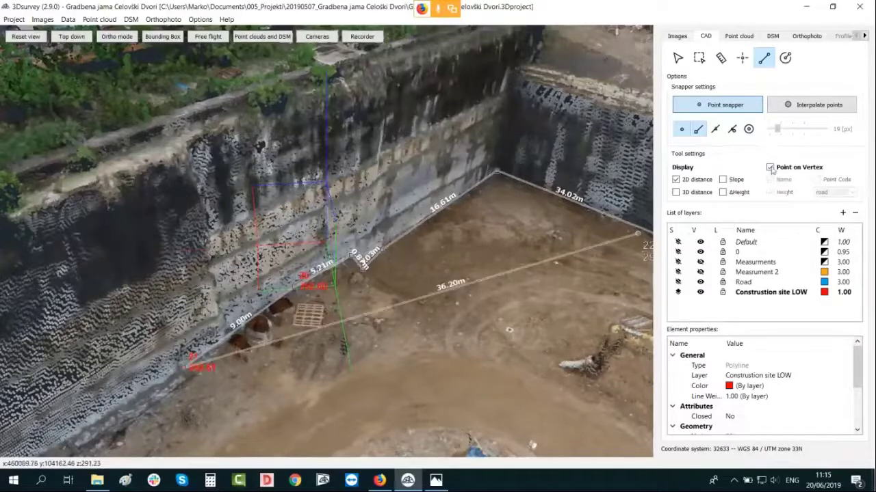
right_drag(193, 234, 411, 110)
drag(411, 109, 408, 120)
drag(202, 334, 229, 284)
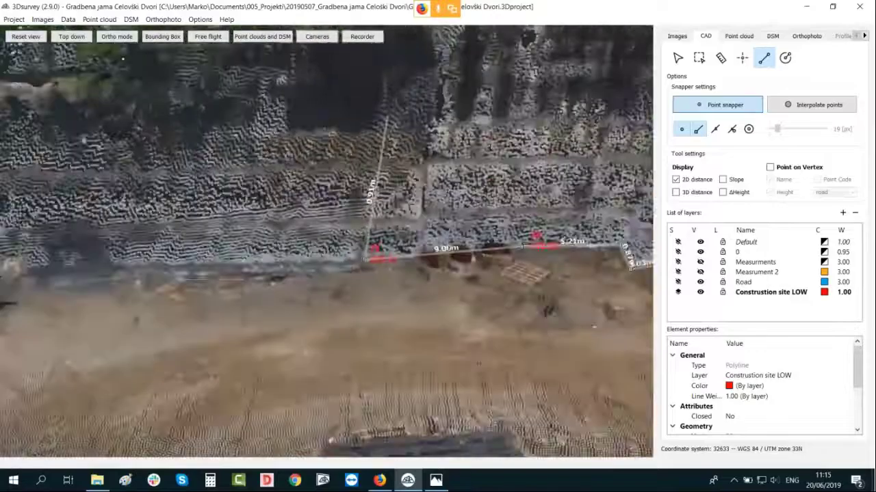
click(226, 271)
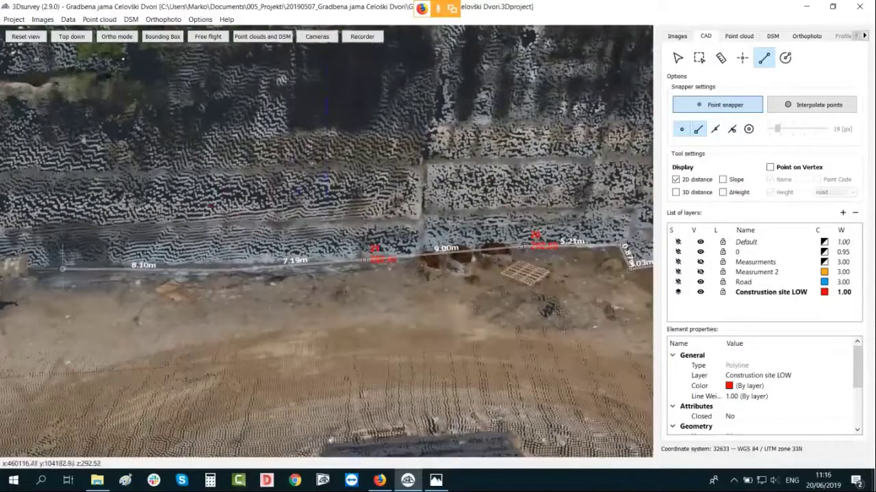
click(63, 267)
drag(205, 293, 390, 253)
click(408, 266)
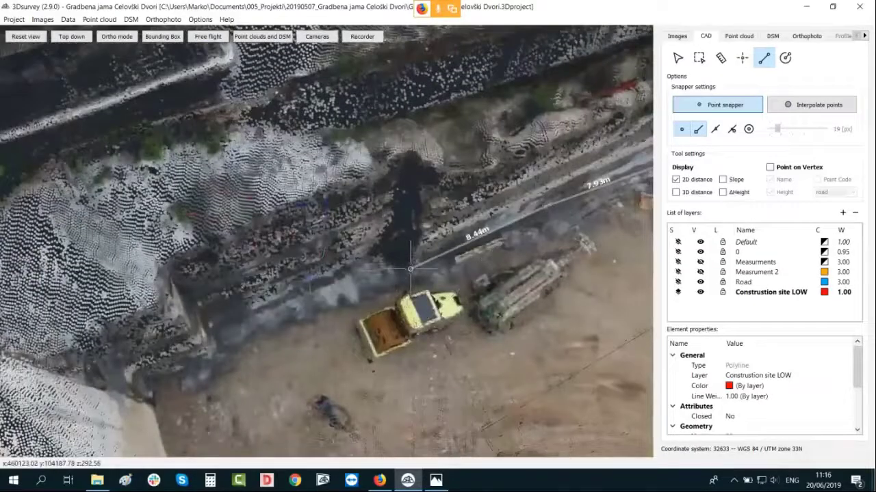
Step: Add one vertex labelled with name and height about 2.1 m further, above the yellow truck, and switch Point on Vertex back off
click(770, 168)
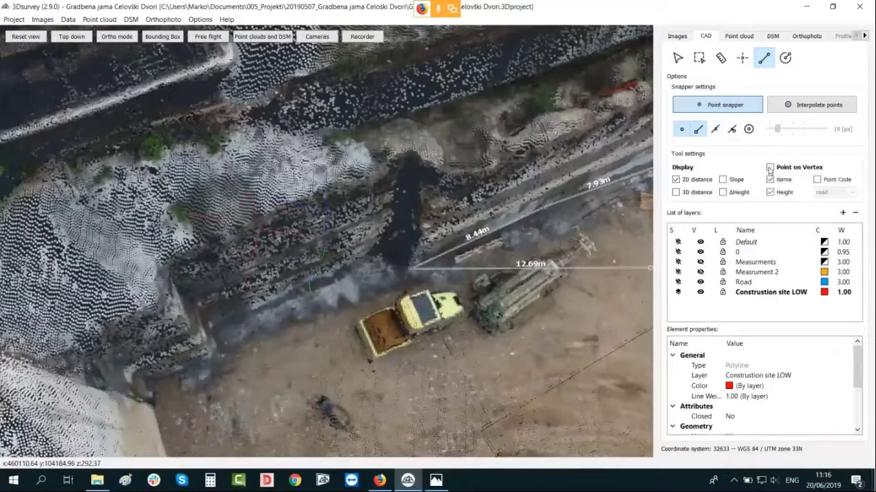
click(372, 258)
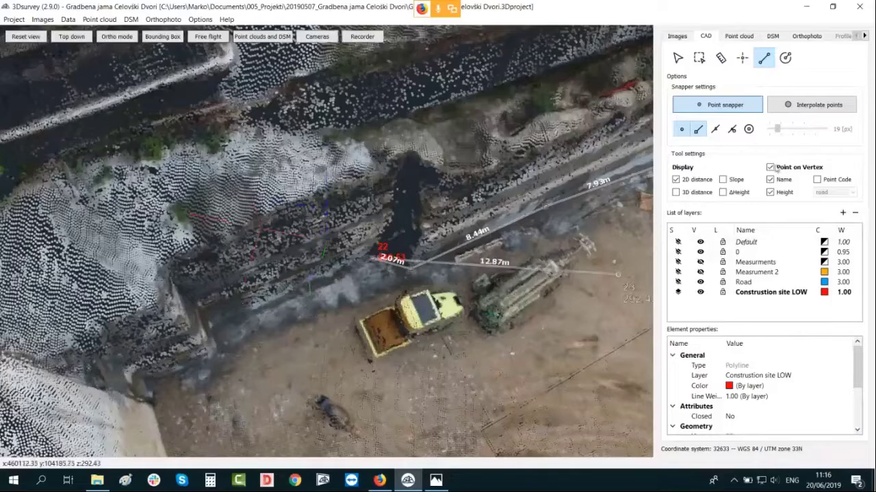
click(771, 167)
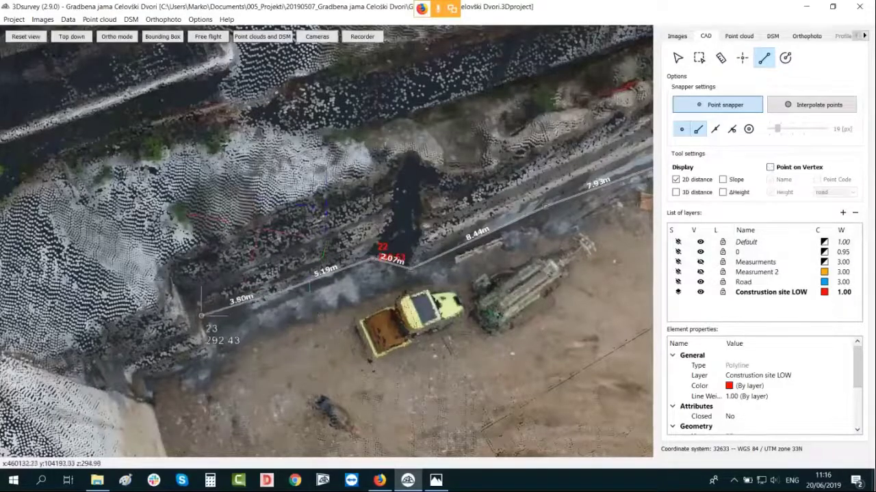
Step: Trace the wall's step with segments of about 3.8 and 0.9 m, and add a vertex with Point on Vertex enabled about 2.9 m further
click(206, 320)
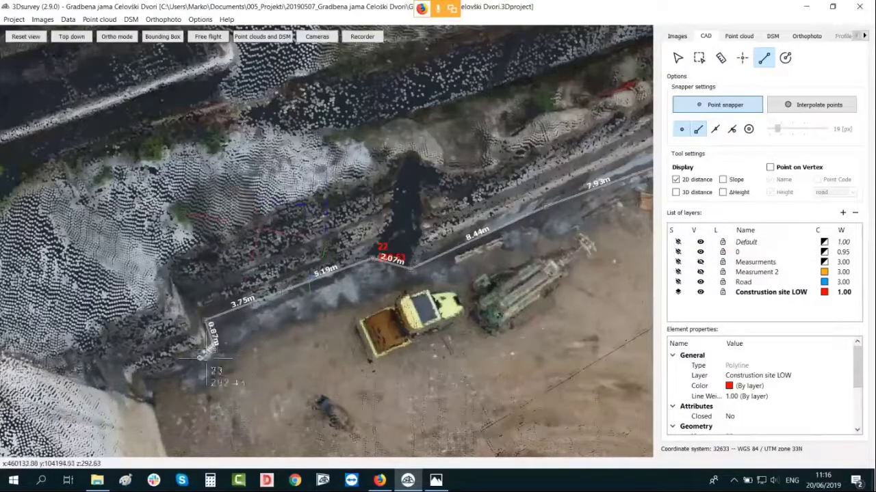
click(212, 350)
click(788, 171)
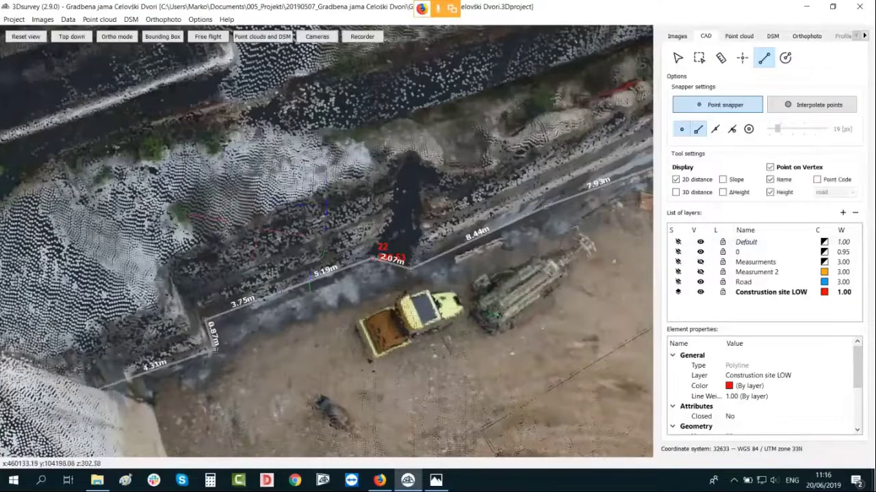
click(151, 374)
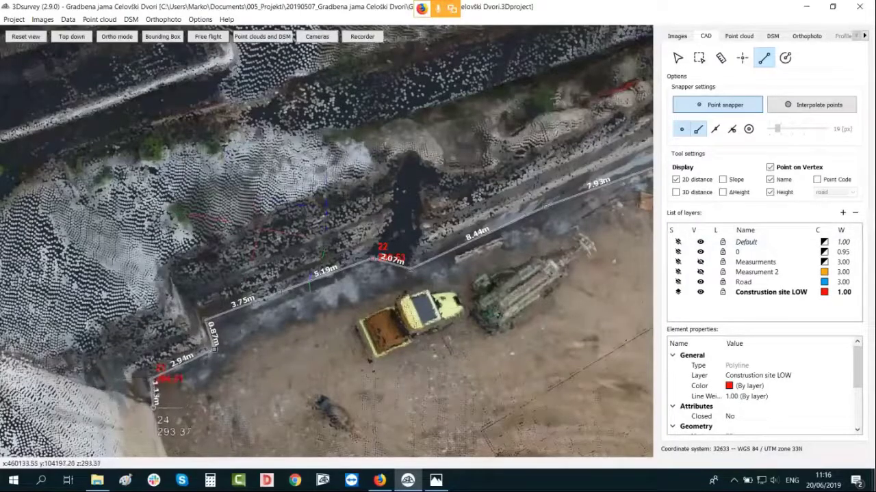
Step: Place two labelled vertices with name and height at the pit corner, about 1 m and 6.2 m further along
click(149, 400)
middle_drag(250, 400, 208, 199)
drag(305, 224, 61, 282)
click(159, 101)
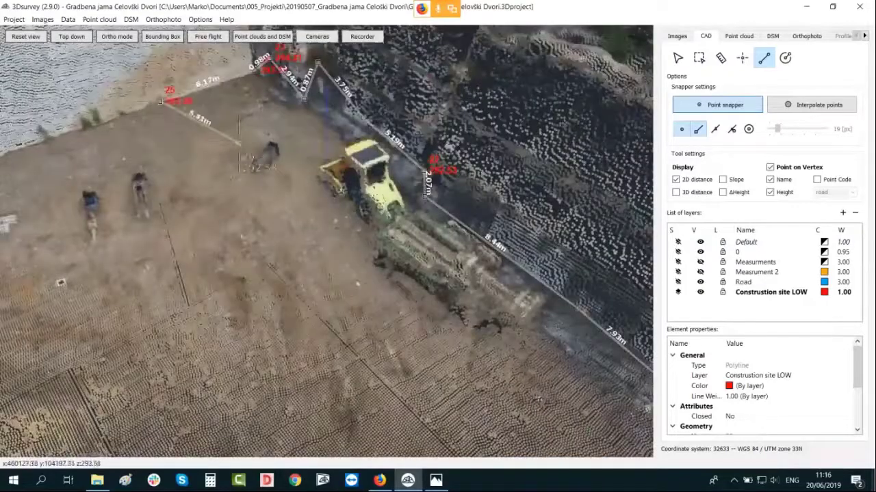
Step: Continue the polyline along the white wall's foot with three labelled vertices, spaced about 15.9, 8.2 and 12.1 m
middle_drag(240, 146, 487, 227)
drag(487, 227, 498, 214)
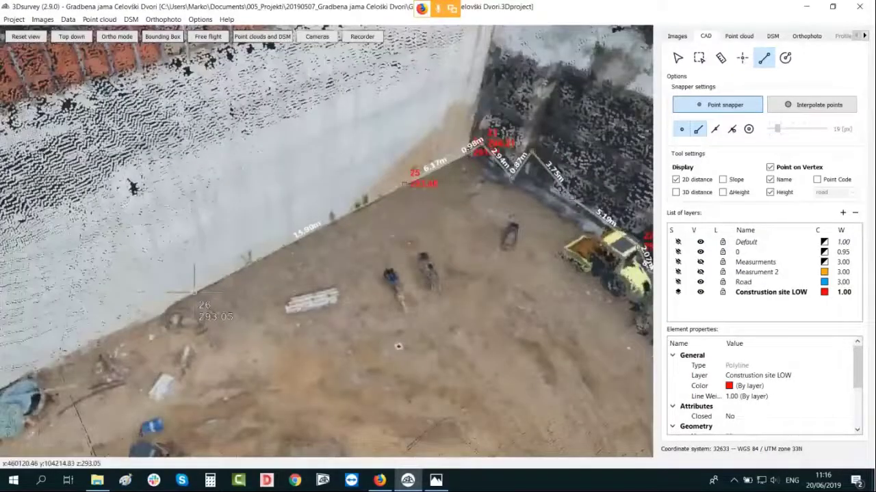
click(198, 294)
middle_drag(89, 339, 400, 242)
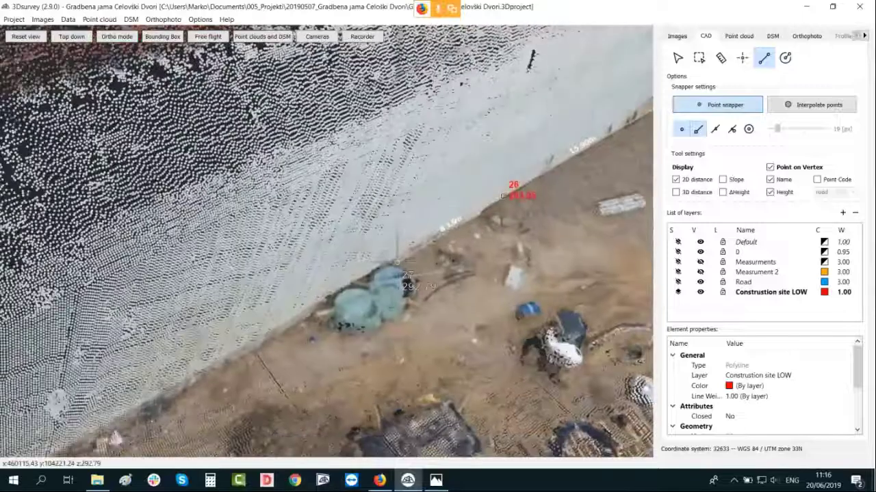
click(396, 262)
click(176, 381)
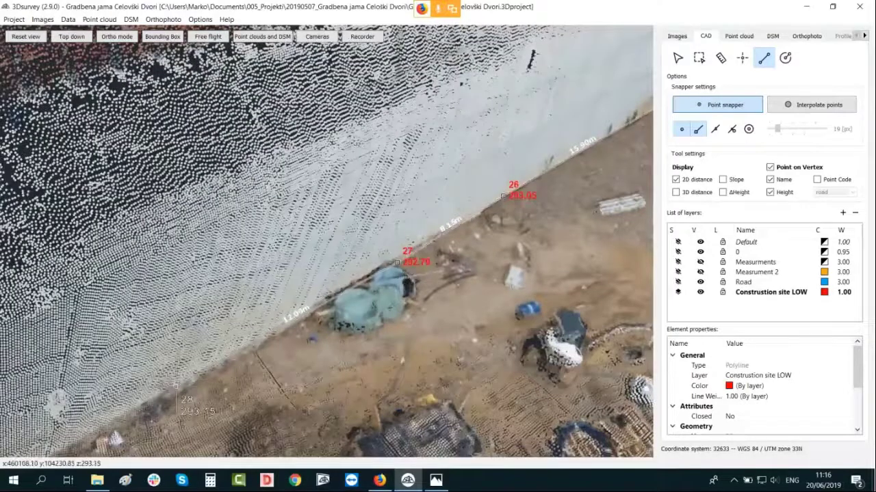
scroll(177, 381, down, 3)
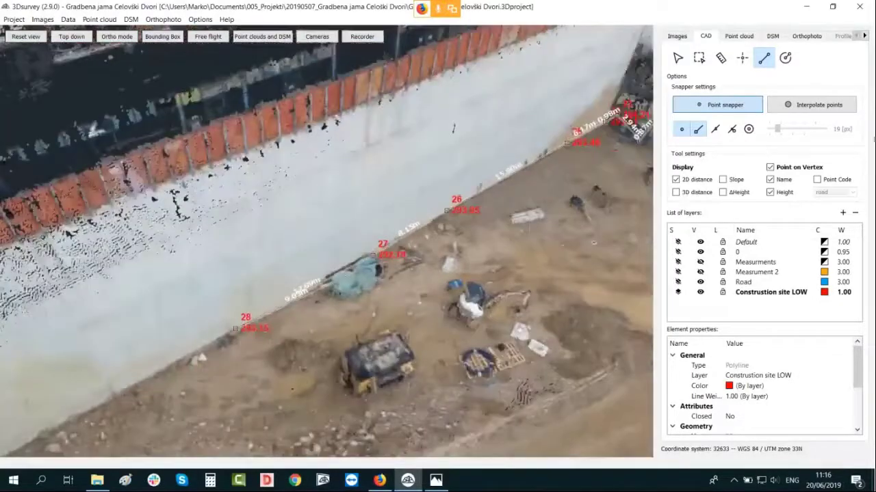
Step: Turn off Point on Vertex and trace the white wall's foot with segments of about 16.9, 1.7, 4.0, 1.6, 2.4 and 1.4 m
click(770, 168)
middle_drag(82, 356, 356, 232)
drag(356, 233, 173, 246)
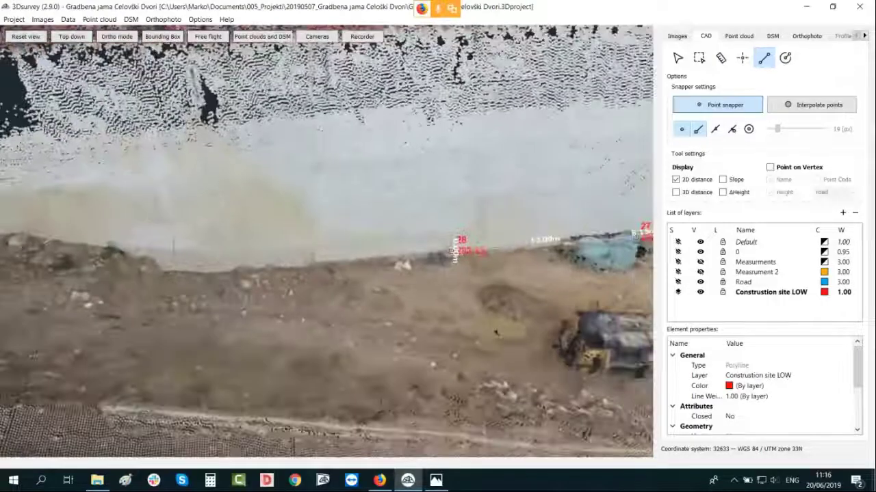
scroll(320, 268, up, 3)
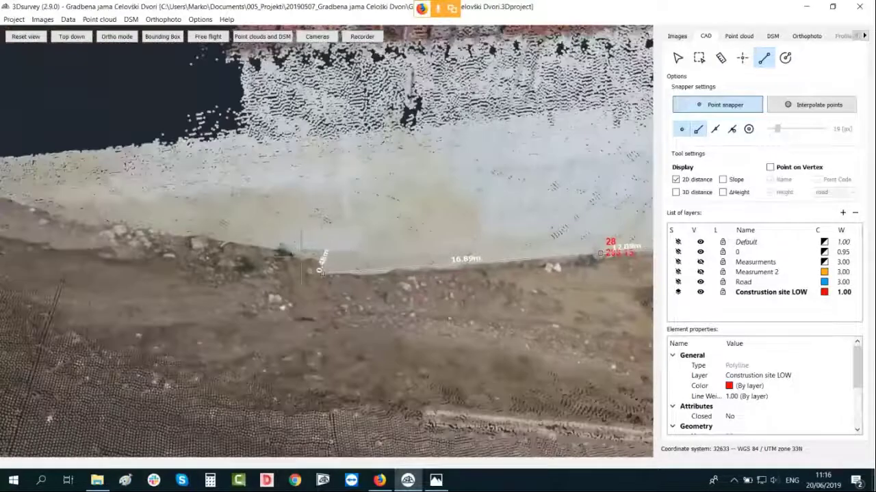
click(291, 254)
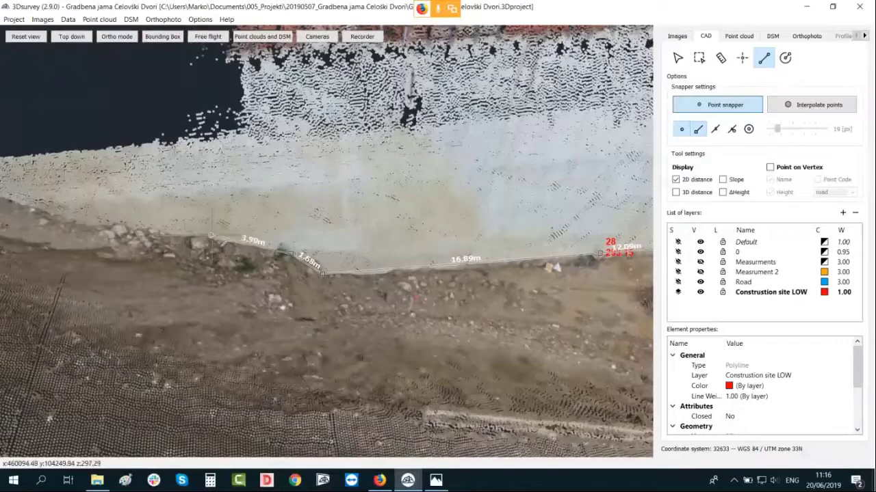
click(179, 236)
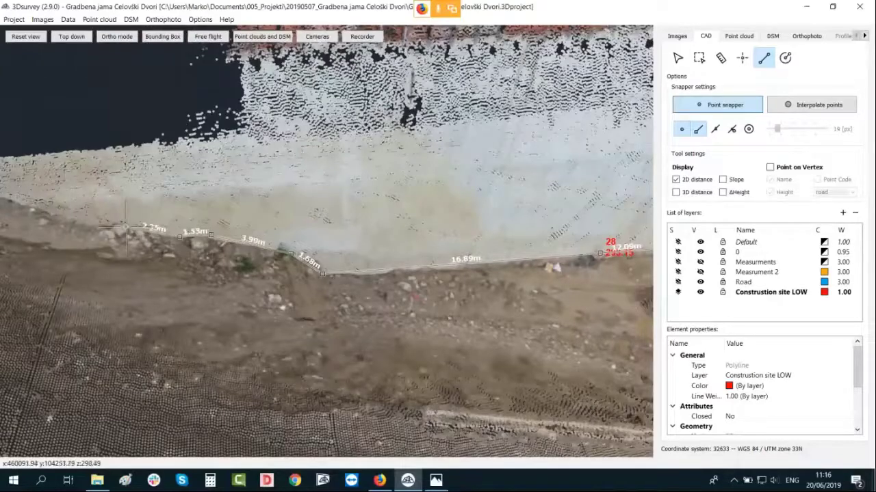
click(123, 226)
click(94, 229)
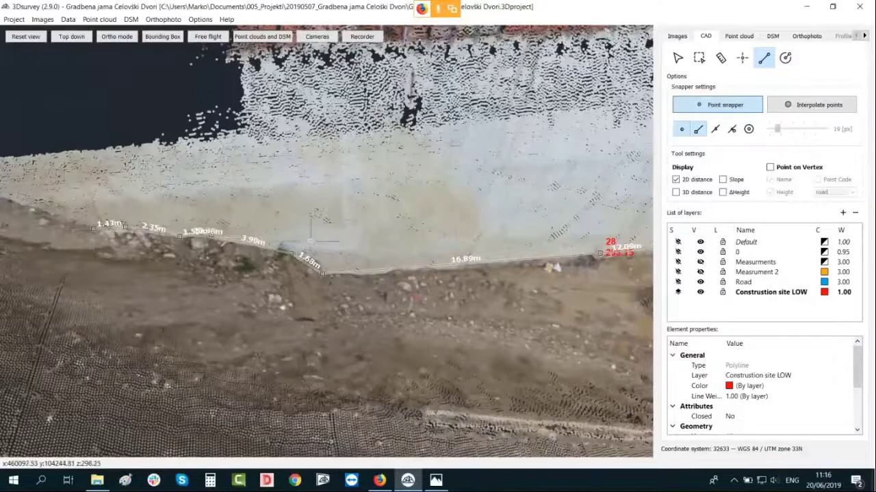
Step: Extend the polyline up the slope to the end of the white wall and finish it
scroll(312, 245, down, 2)
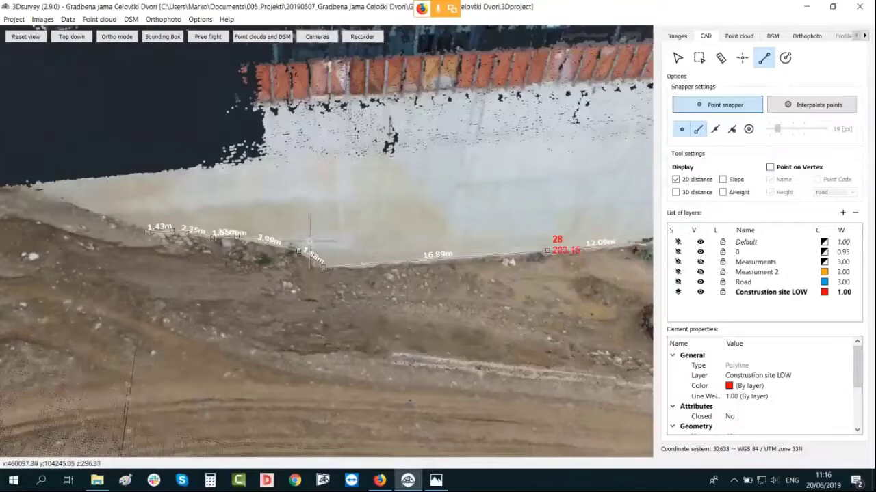
middle_drag(141, 224, 209, 227)
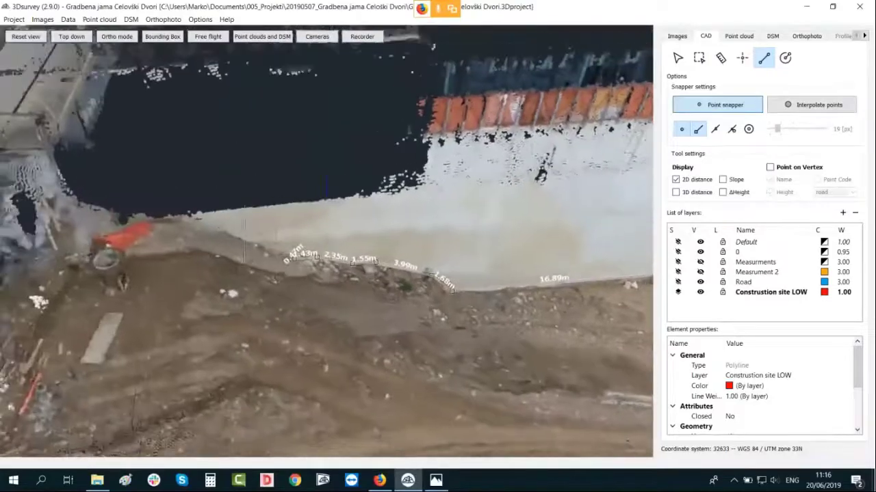
click(205, 230)
click(180, 216)
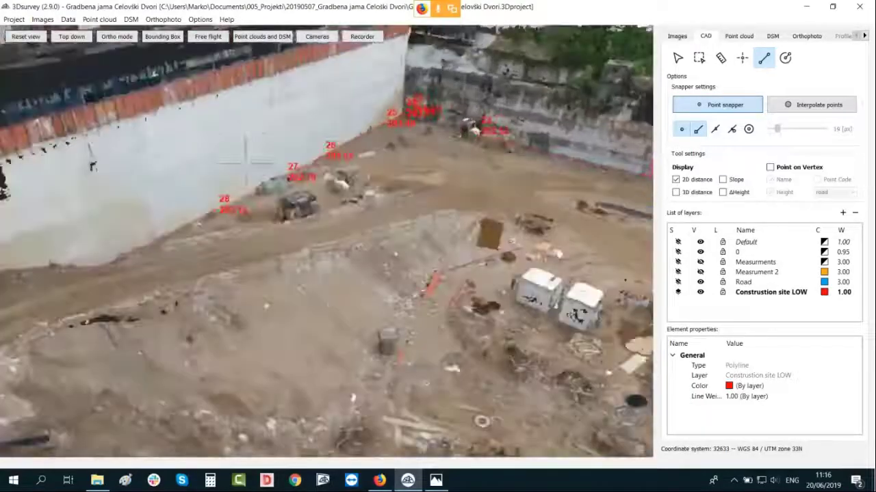
Step: Examine the pit-bottom polyline and its labels together with the road kerb lines across the whole site
scroll(292, 167, down, 5)
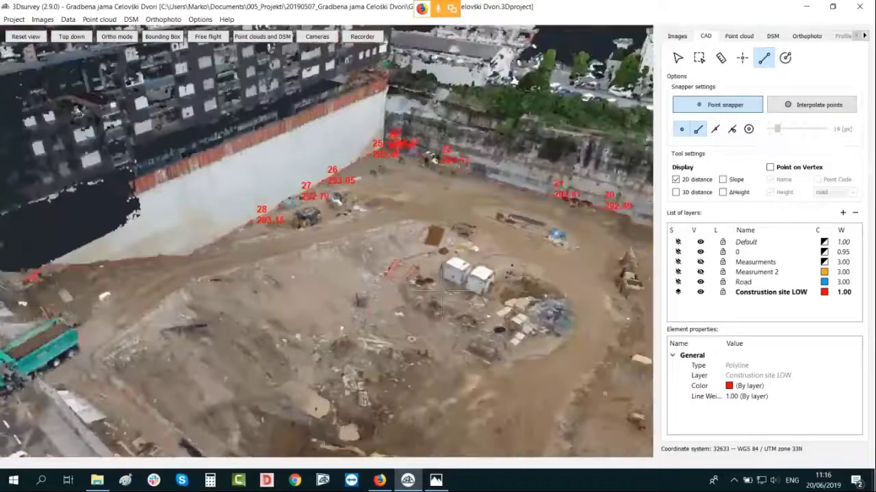
drag(292, 168, 151, 226)
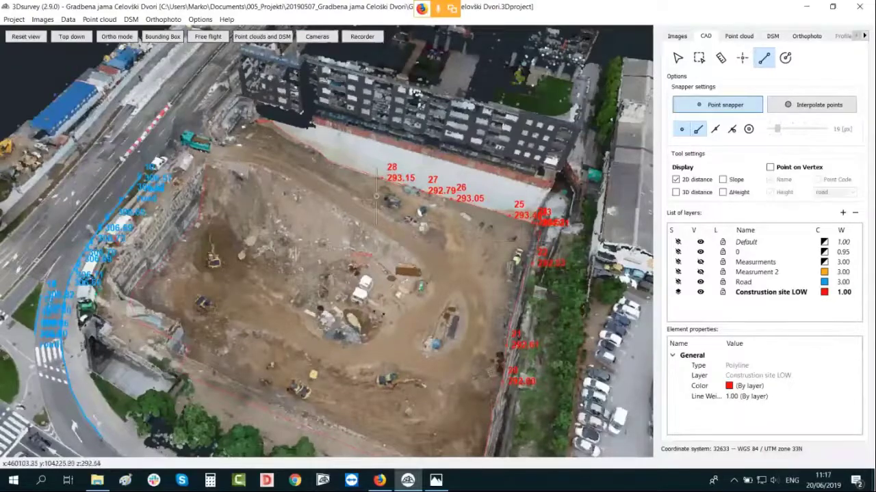
scroll(377, 204, down, 2)
drag(377, 203, 264, 221)
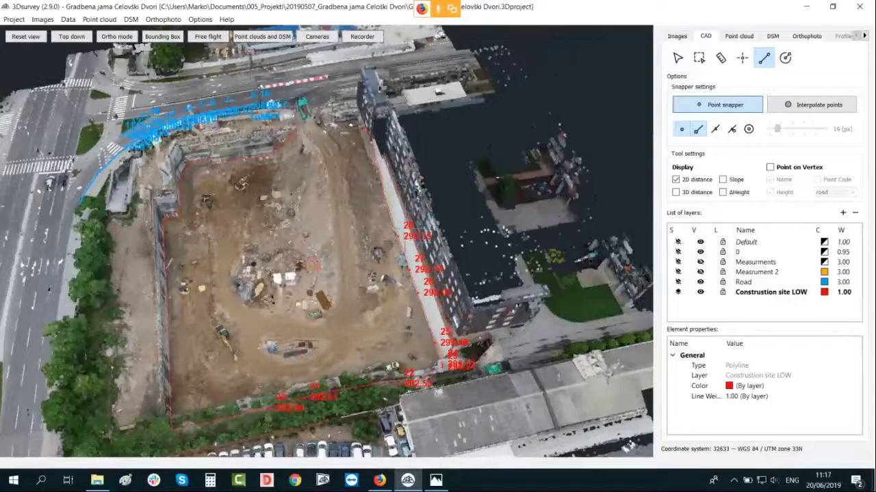
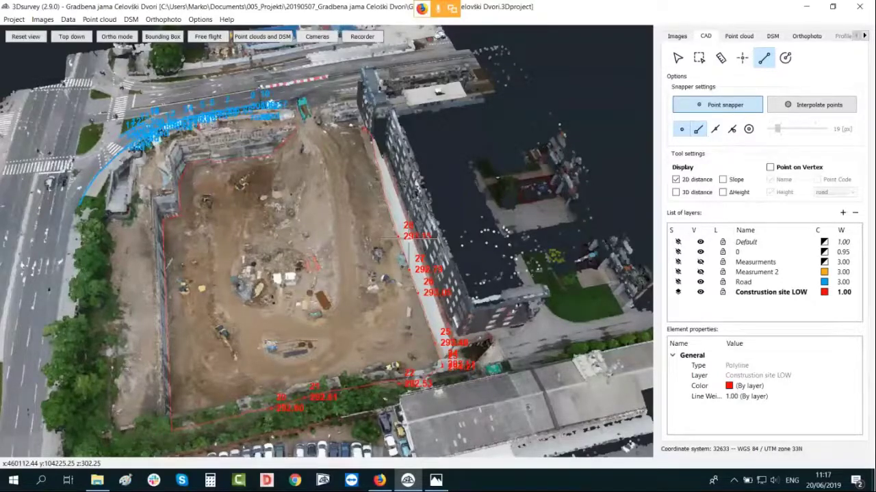
drag(407, 238, 258, 229)
scroll(467, 199, up, 2)
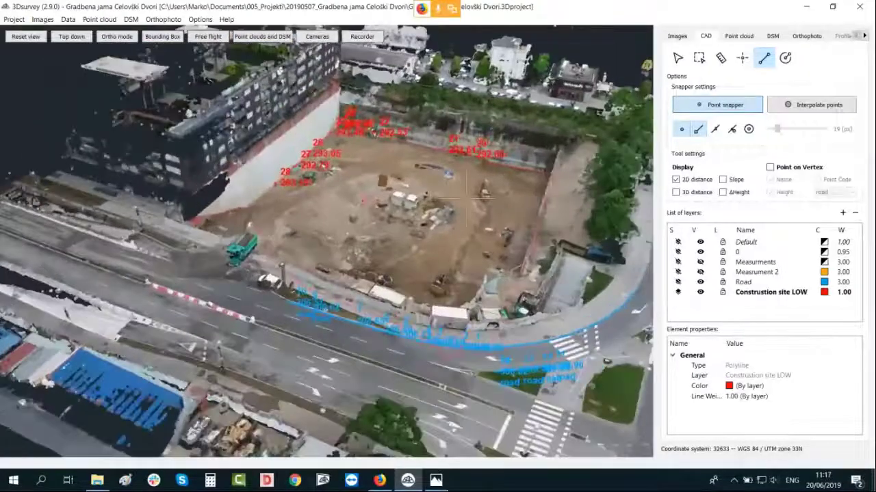
scroll(349, 212, up, 2)
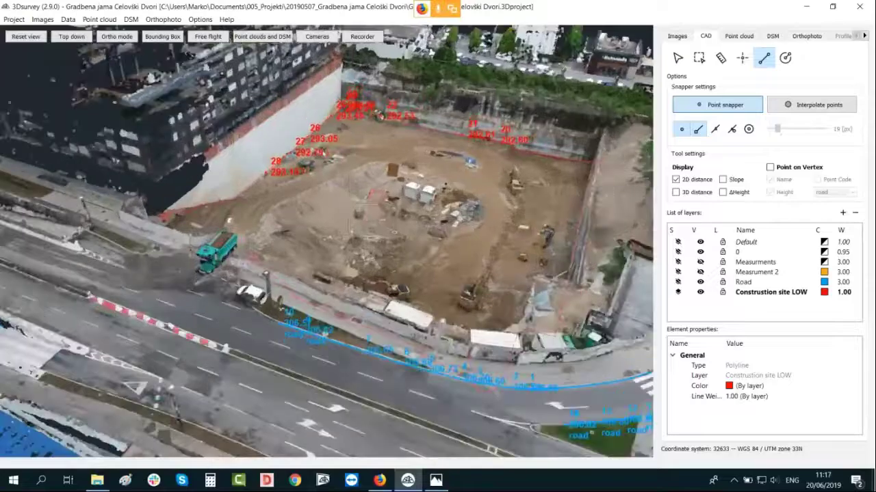
Step: Inspect how the CAD lines and point labels overlay the orthophoto, from the pit to the road kerb
click(810, 36)
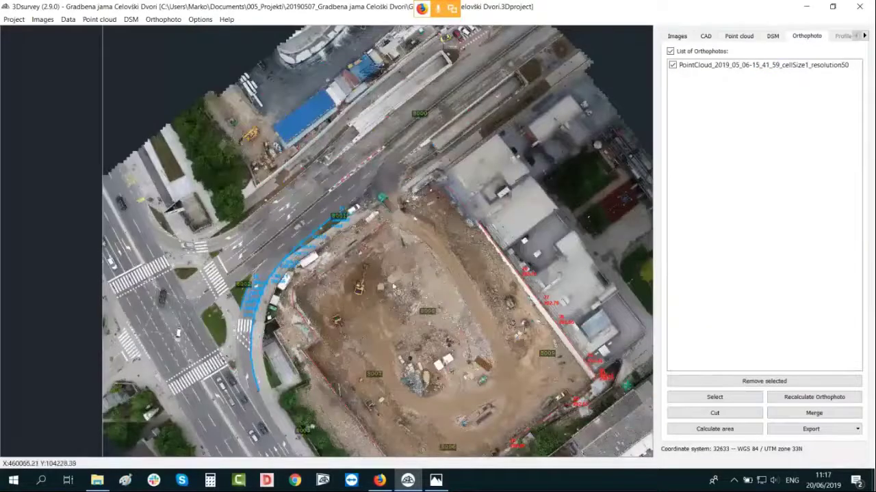
scroll(307, 228, up, 8)
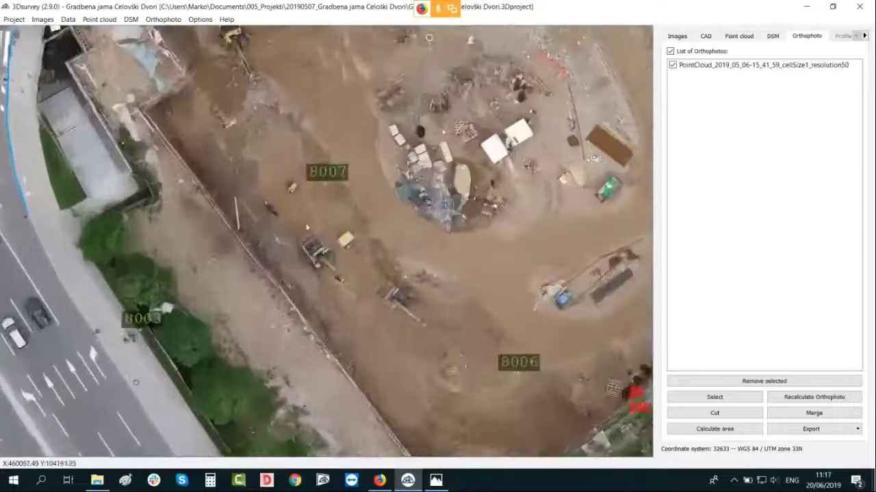
middle_drag(273, 141, 389, 399)
scroll(239, 224, up, 3)
scroll(282, 222, up, 2)
middle_drag(302, 179, 179, 370)
middle_drag(318, 34, 381, 193)
scroll(381, 193, up, 2)
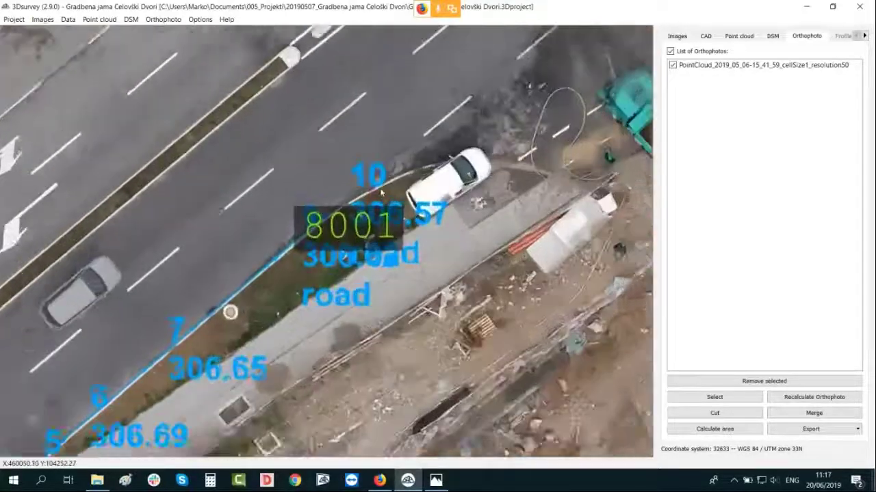
drag(364, 315, 127, 139)
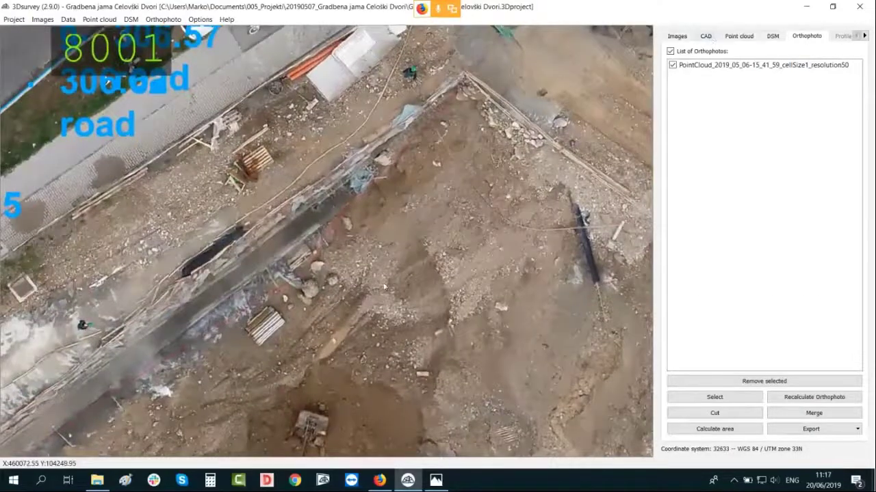
Step: Reduce the displayed point size of the point cloud and show the point clouds together with the DSM in the CAD view
click(710, 38)
scroll(363, 321, down, 4)
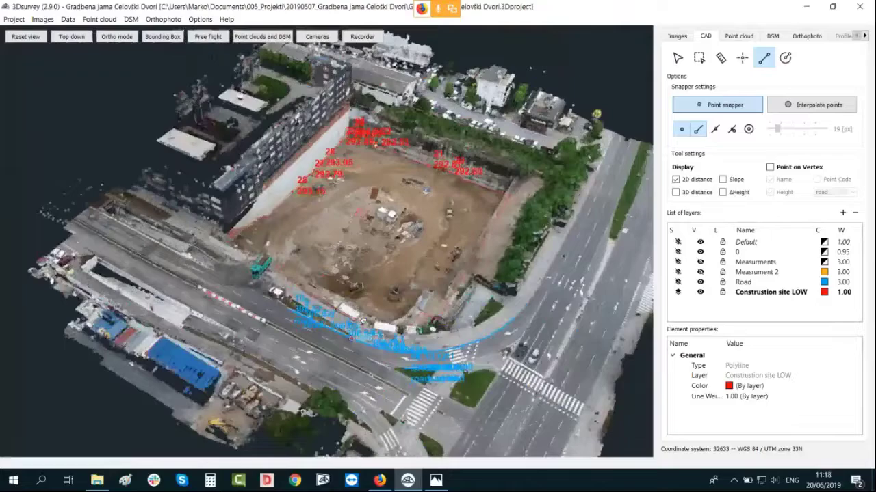
drag(363, 321, 393, 208)
middle_drag(279, 441, 368, 281)
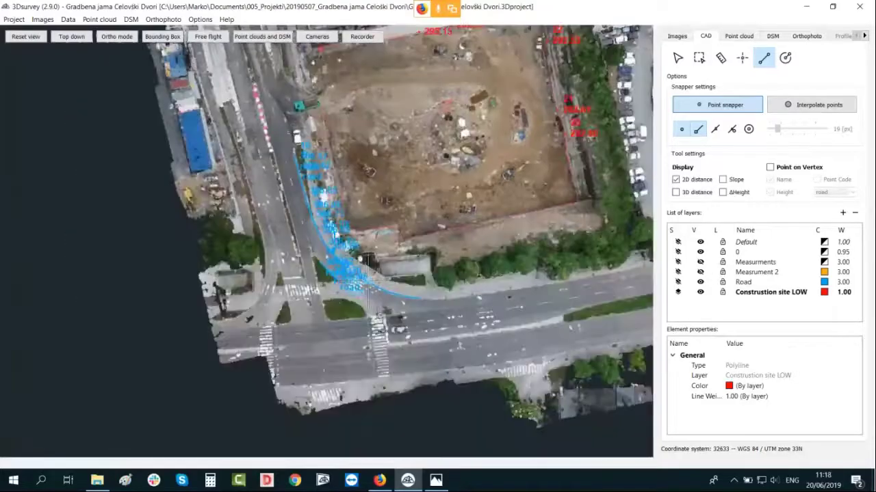
scroll(329, 284, up, 1)
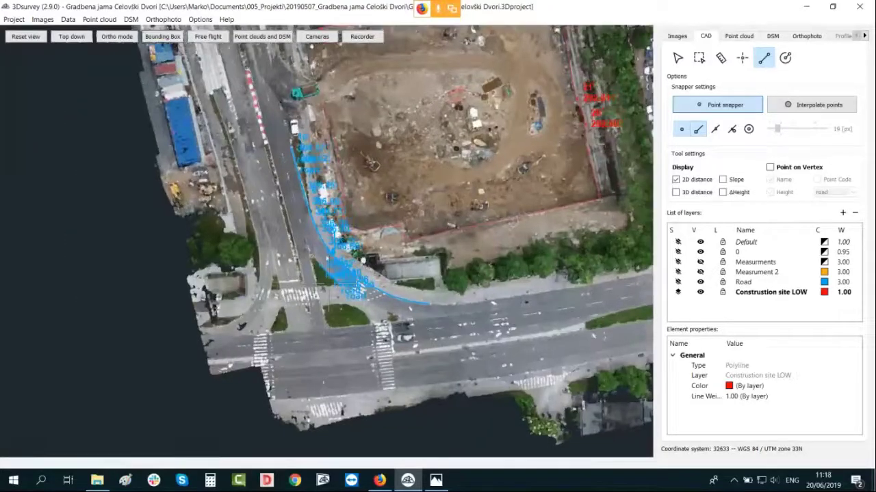
scroll(317, 273, up, 10)
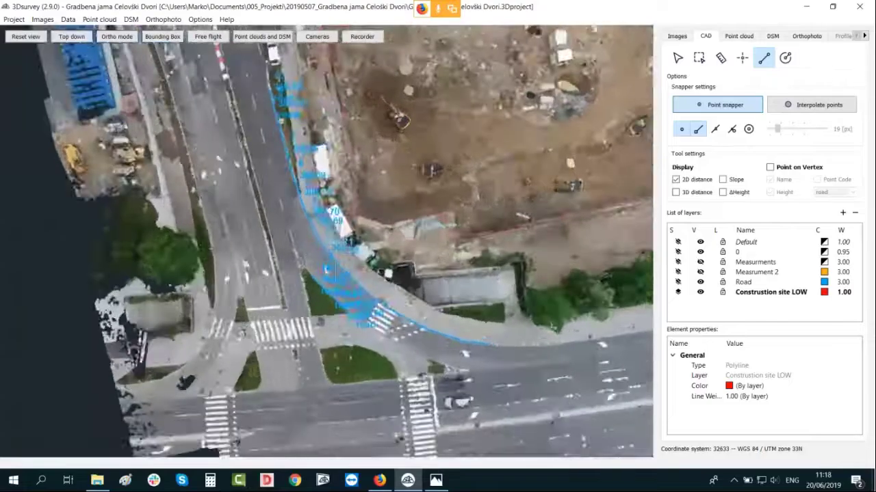
scroll(317, 274, down, 3)
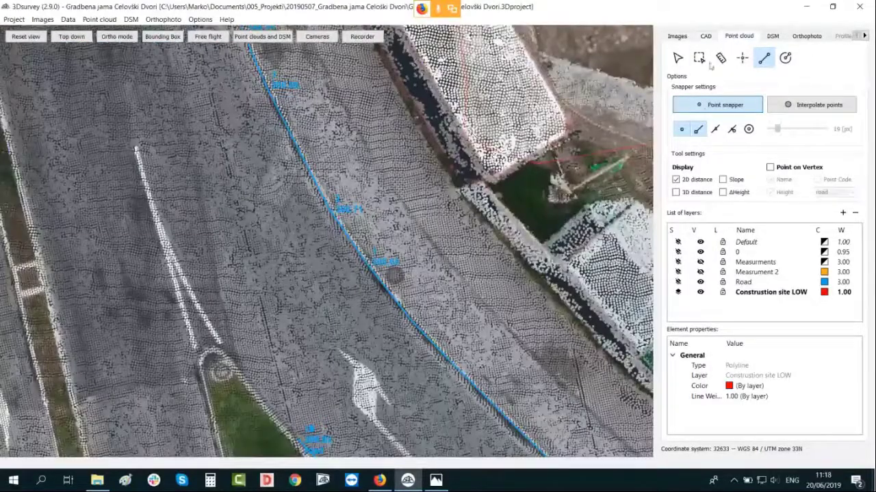
click(739, 35)
drag(756, 245, 696, 245)
click(705, 36)
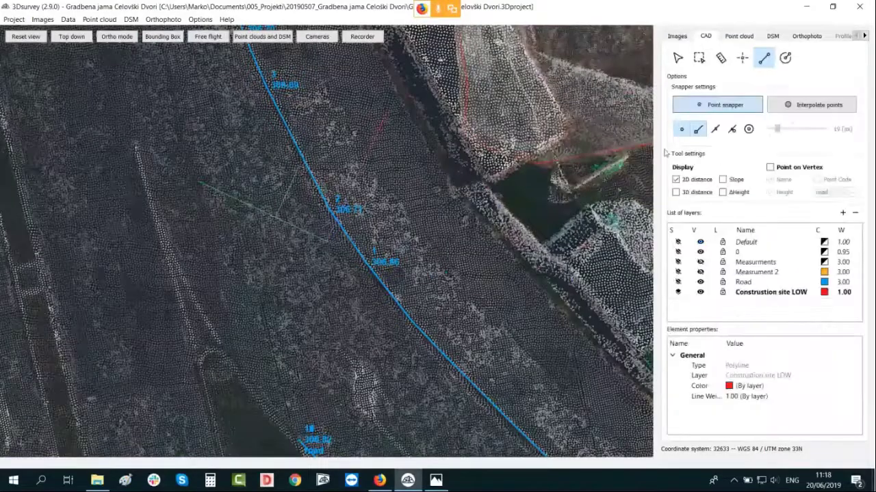
click(262, 38)
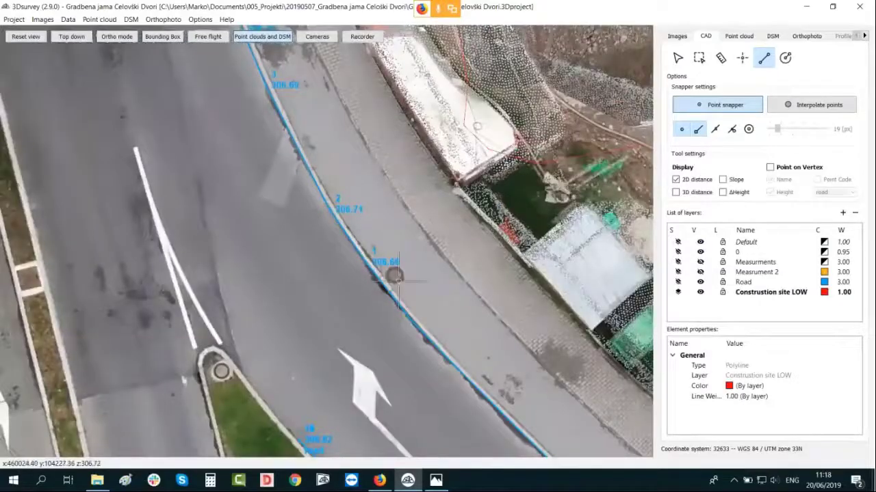
Step: Start the Point tool beside the pedestrian crossing, add a layer named 3Dpoints and make it the active layer
scroll(324, 396, down, 3)
middle_drag(425, 336, 219, 194)
scroll(415, 320, up, 3)
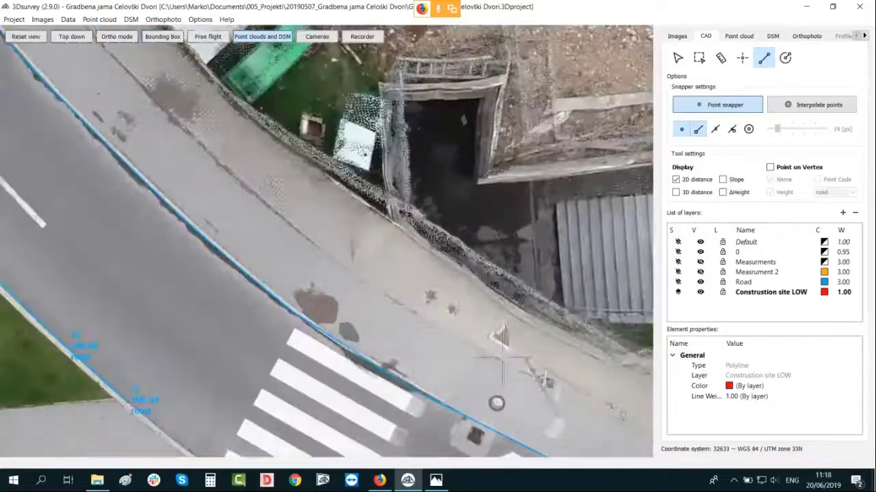
middle_drag(489, 398, 490, 200)
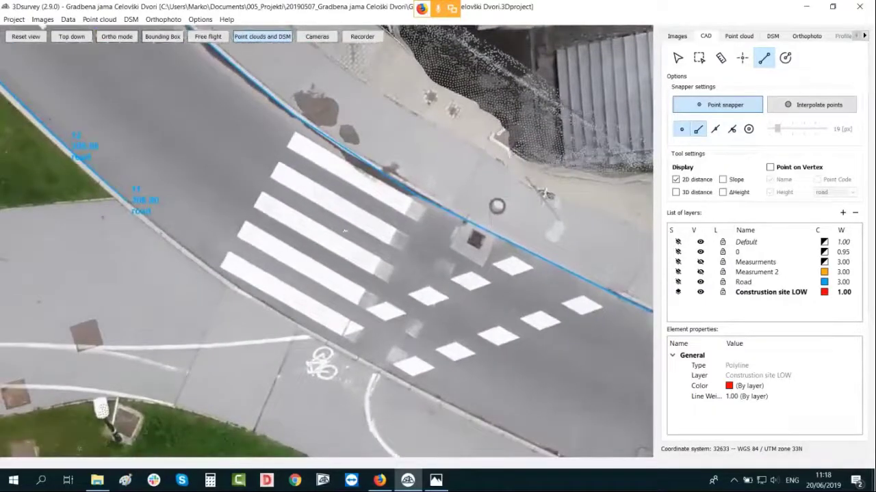
middle_drag(345, 231, 637, 128)
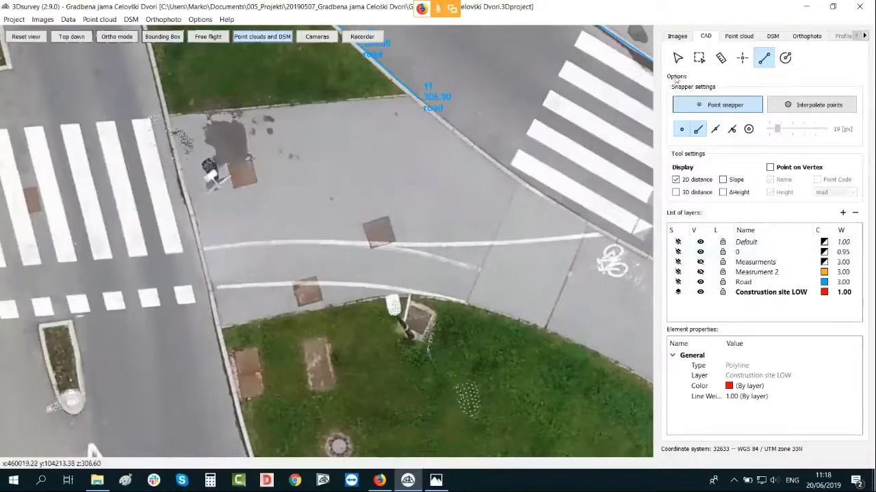
click(742, 60)
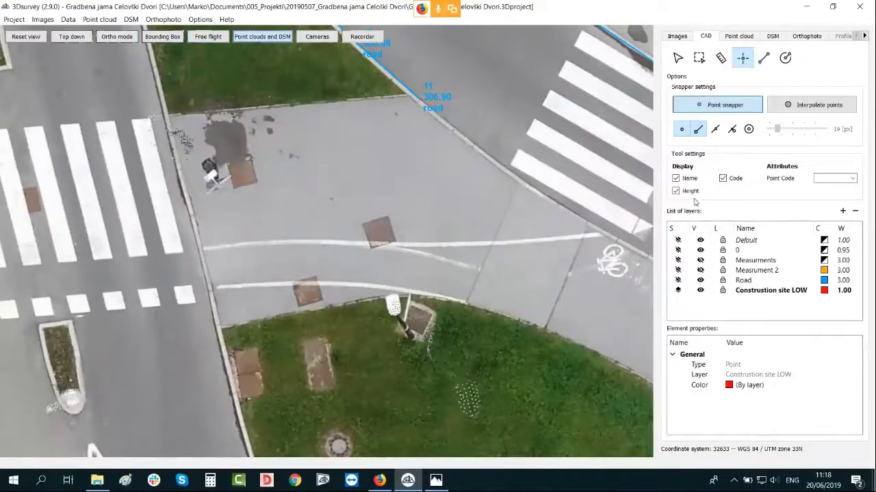
click(842, 211)
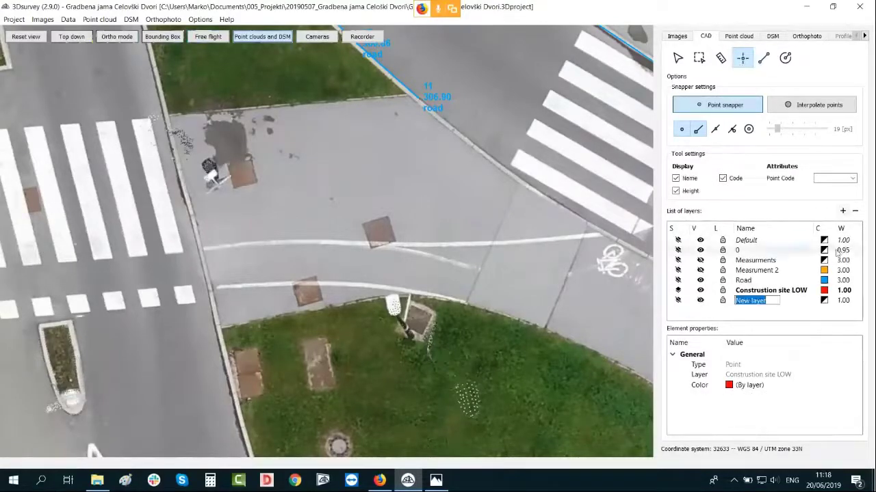
text(3Dpoints)
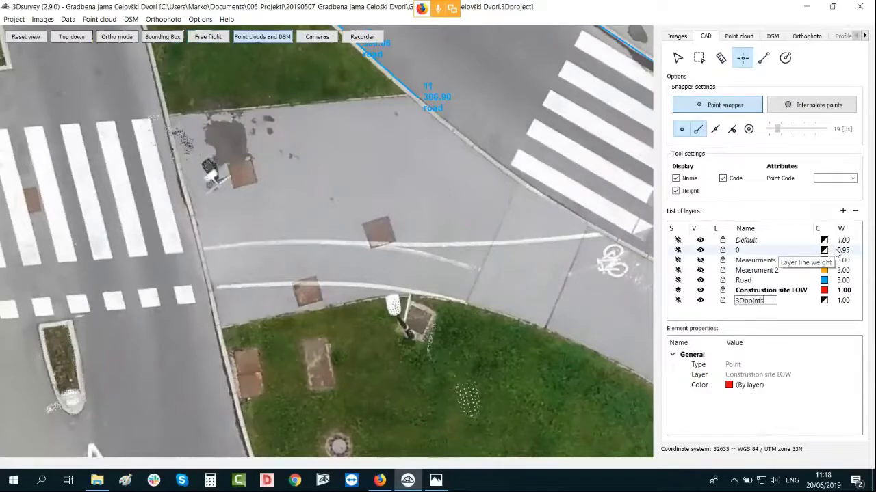
key(Return)
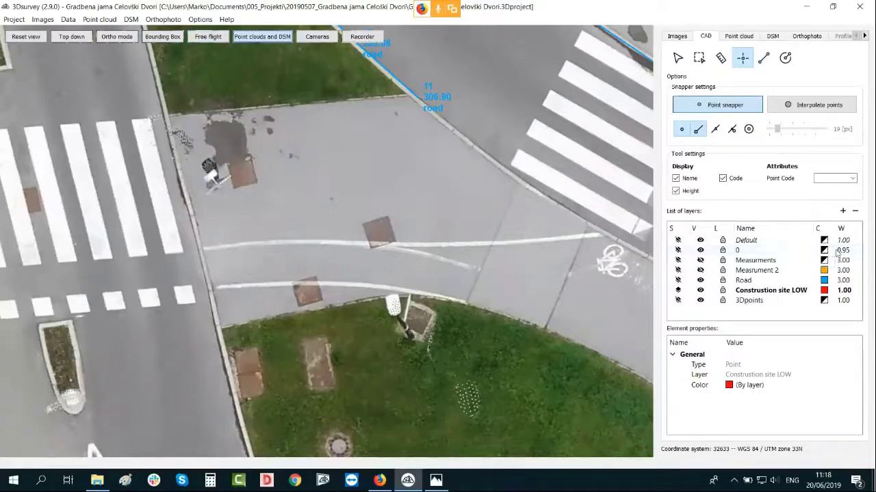
click(678, 301)
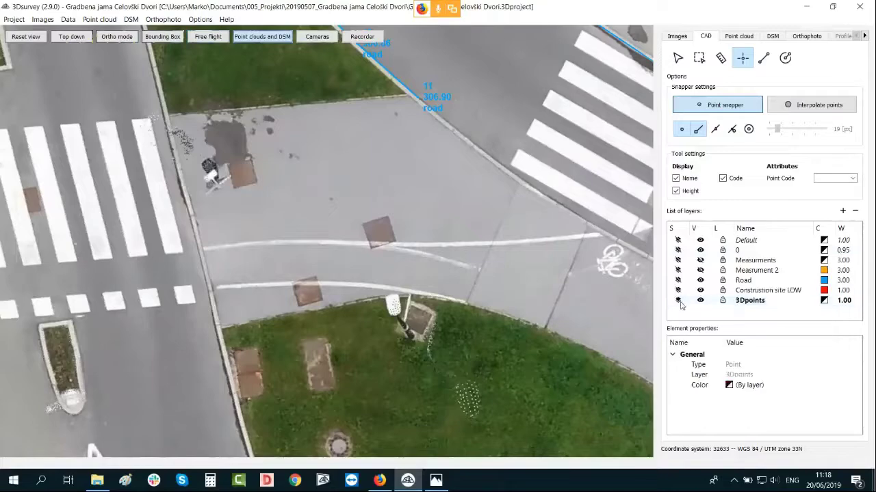
Step: Set the color of the 3Dpoints layer to bright yellow
click(823, 301)
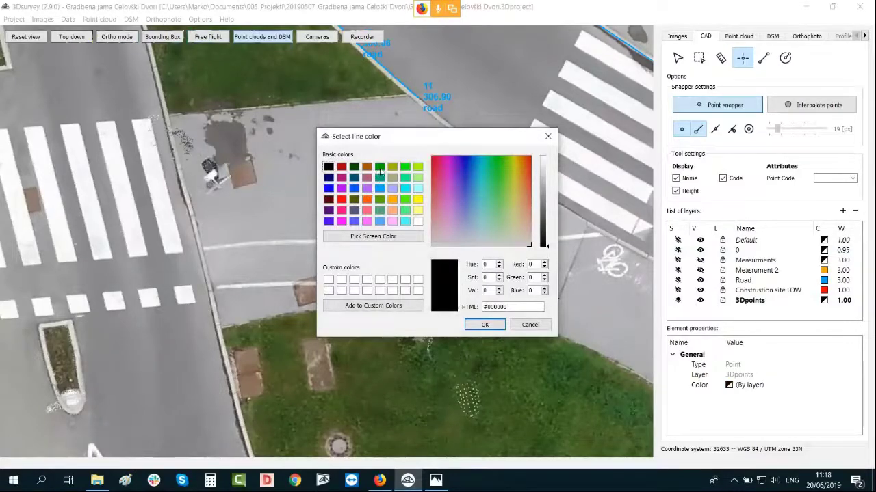
click(418, 199)
click(481, 325)
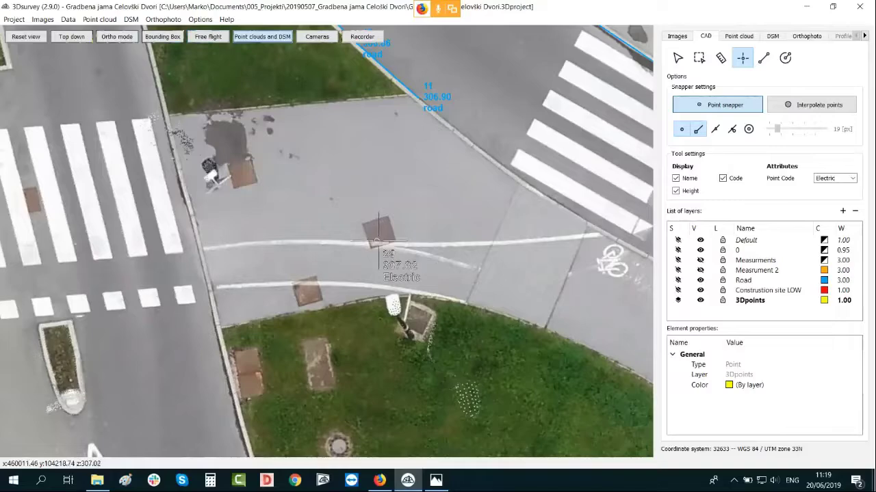
Step: Place points coded Electric on the three brown covers in the pavement, using interpolated points with a 30 px radius
scroll(378, 241, up, 2)
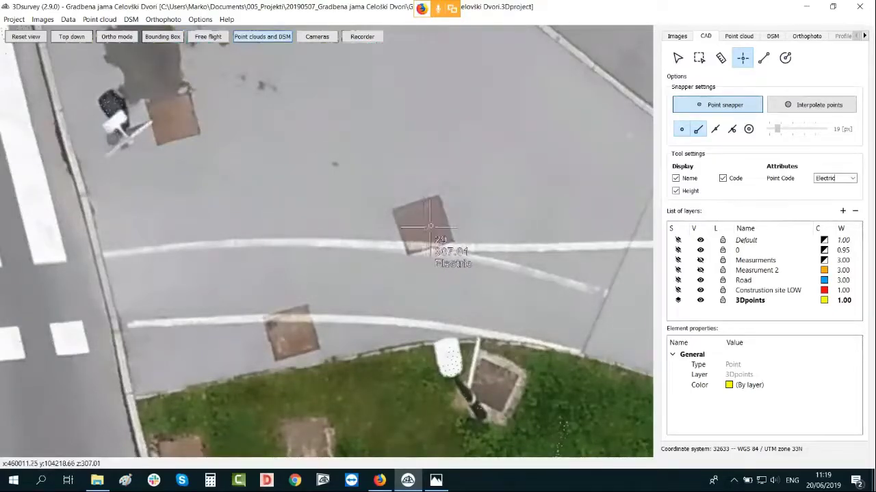
click(799, 105)
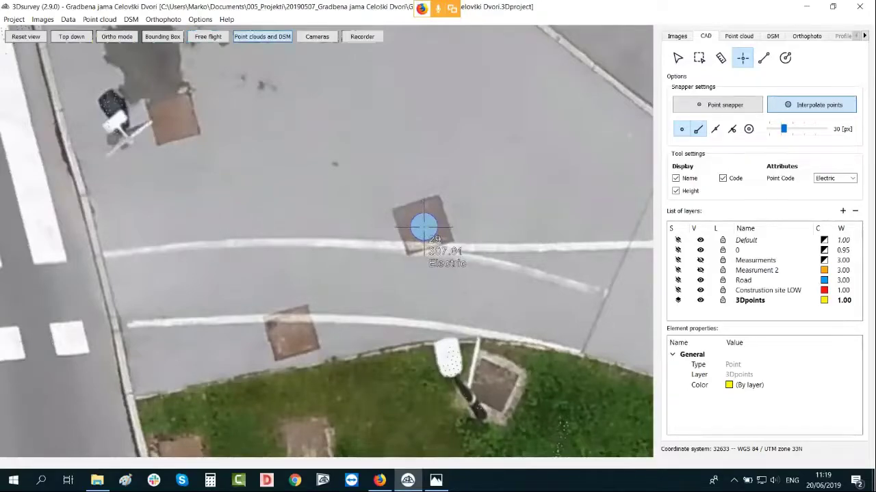
click(423, 227)
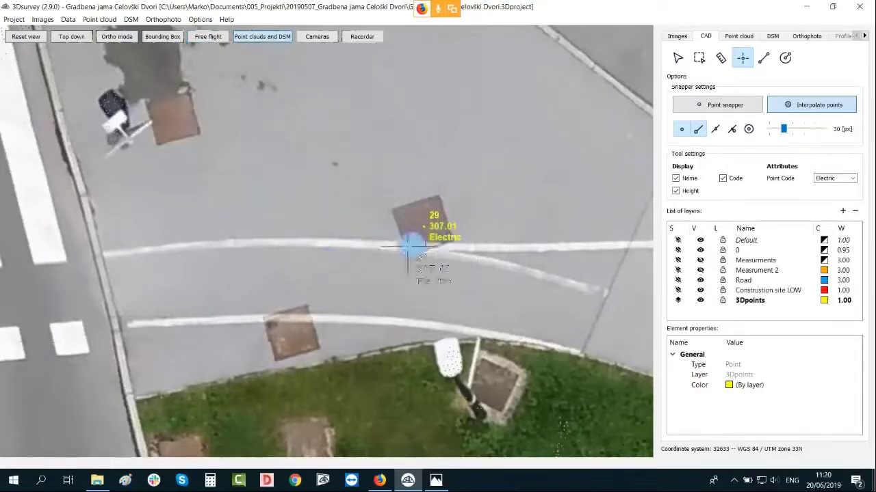
click(293, 334)
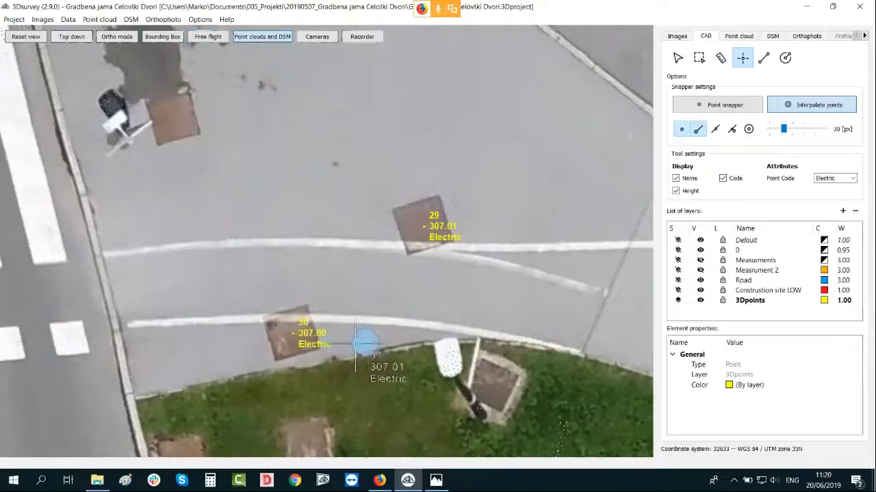
right_drag(279, 233, 324, 313)
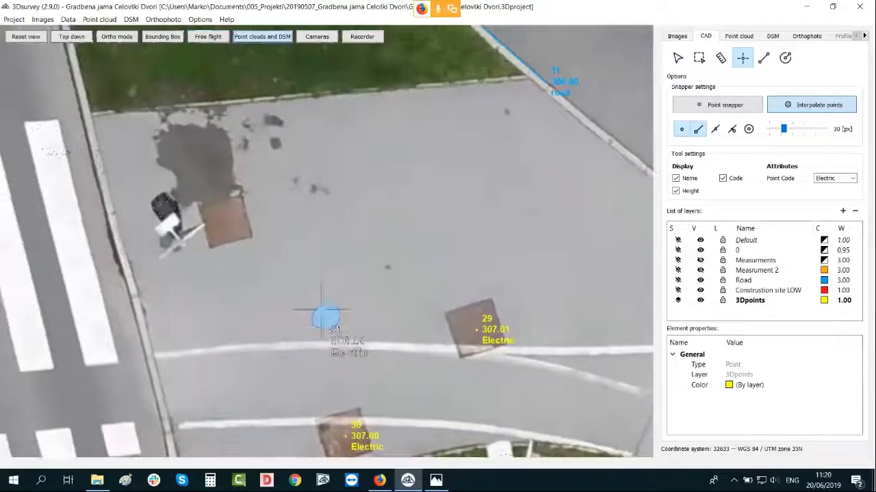
click(226, 220)
scroll(335, 230, down, 5)
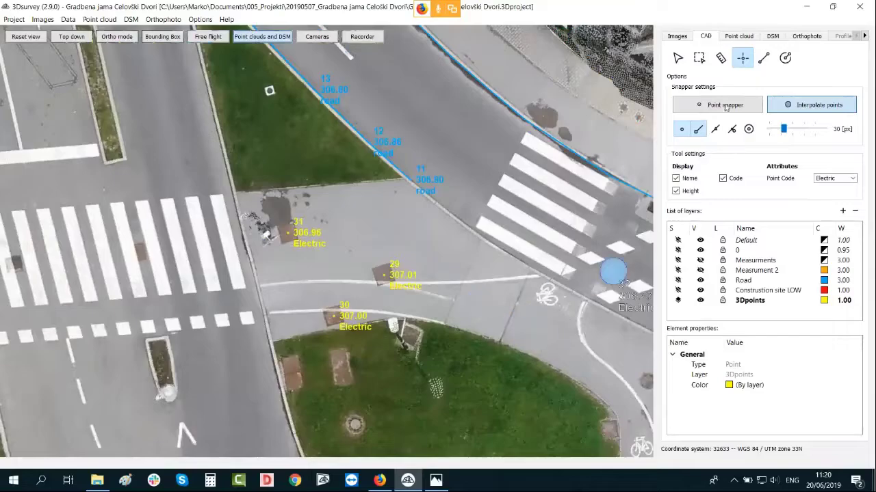
click(680, 61)
Step: Clear the point code and place two points on the rectangular slab, one on the round manhole and two on the double cover in the grass
drag(418, 345, 363, 298)
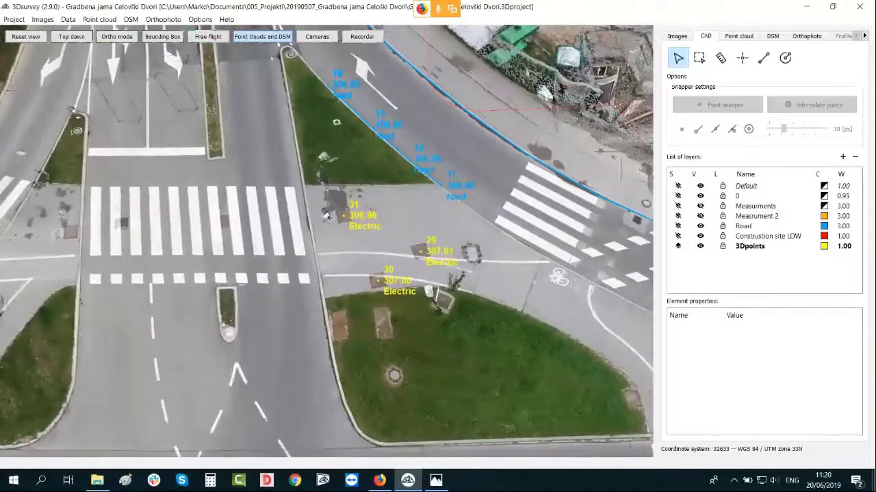
drag(385, 248, 265, 353)
scroll(264, 350, down, 5)
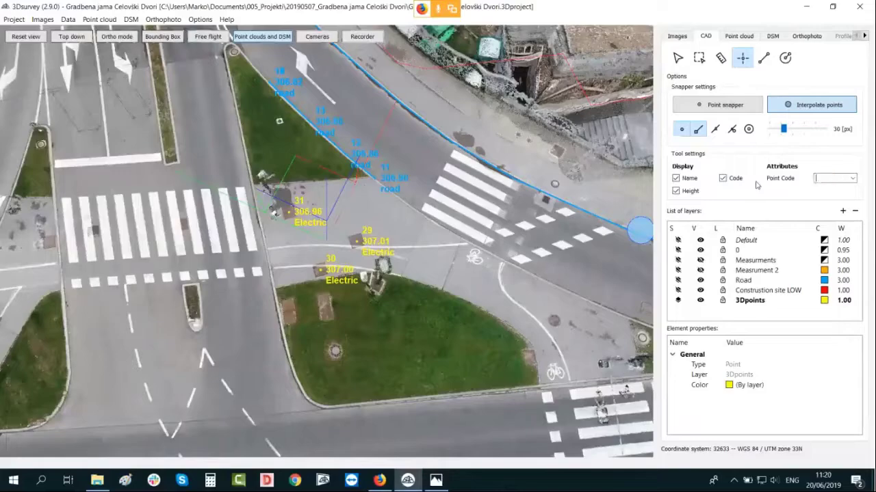
scroll(322, 371, up, 5)
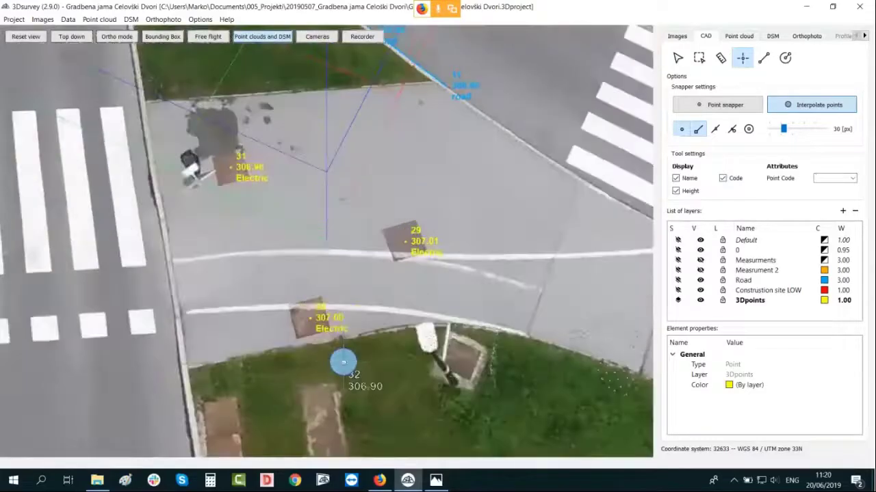
middle_drag(343, 362, 333, 159)
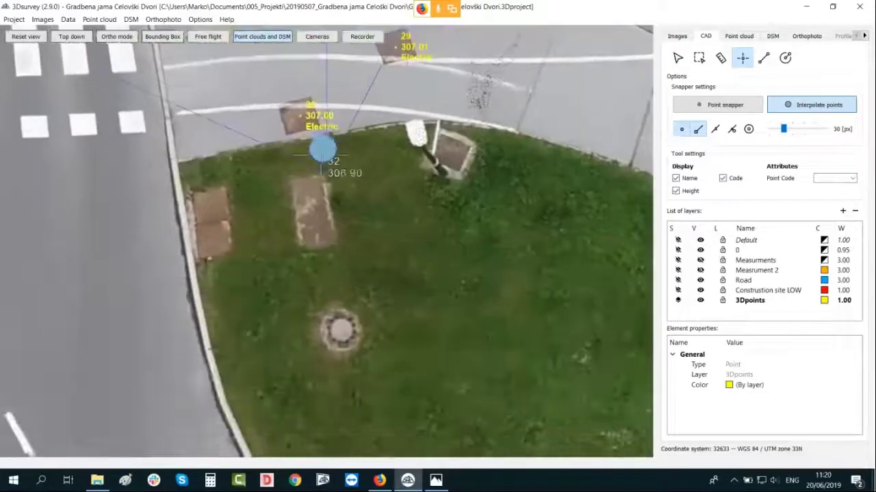
click(309, 193)
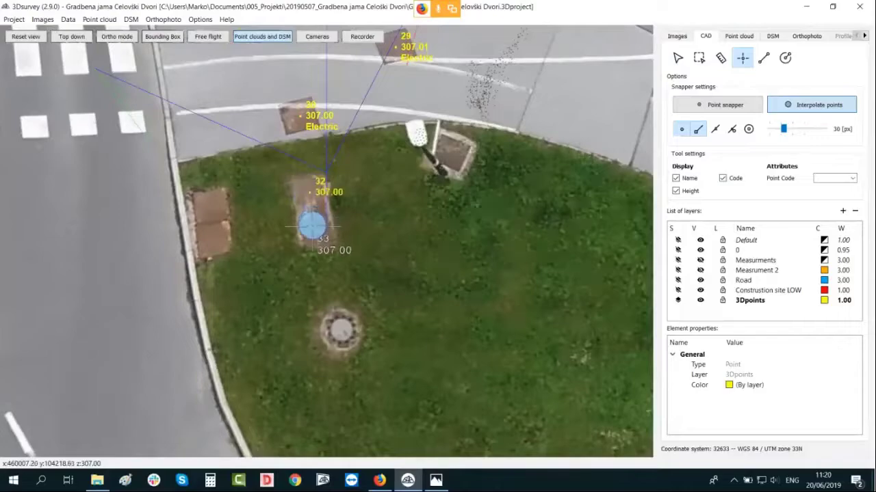
click(315, 228)
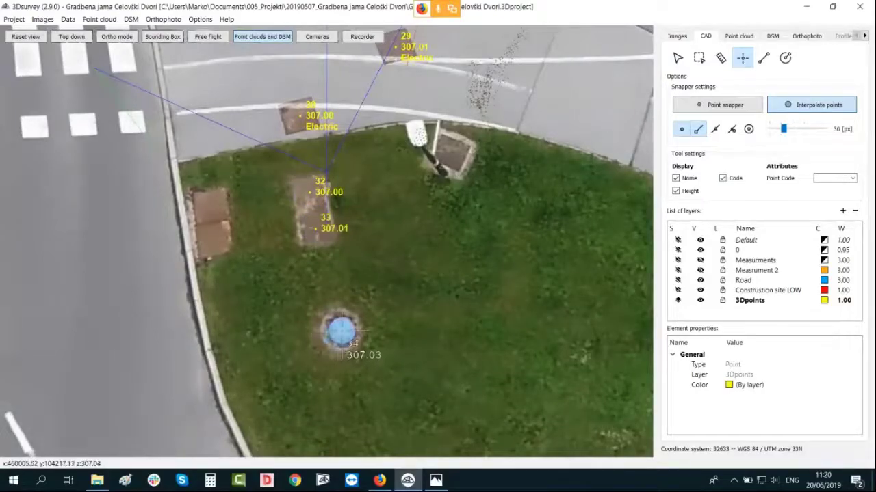
click(342, 331)
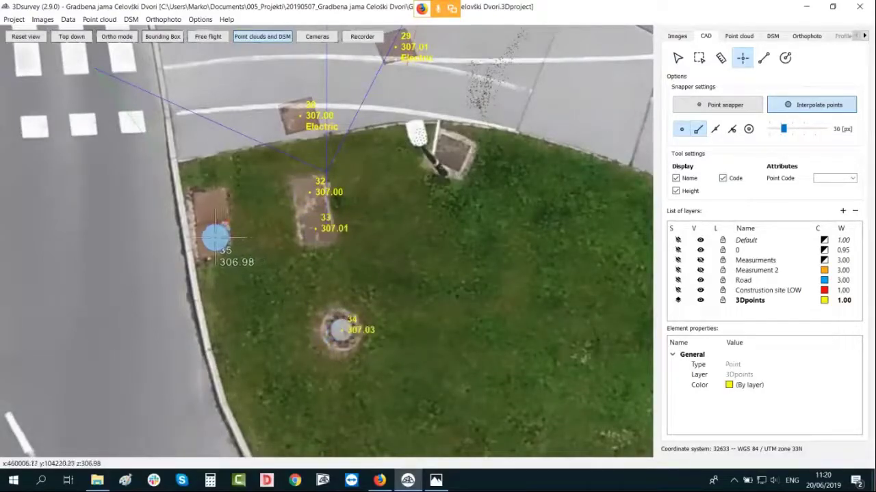
click(214, 238)
click(212, 209)
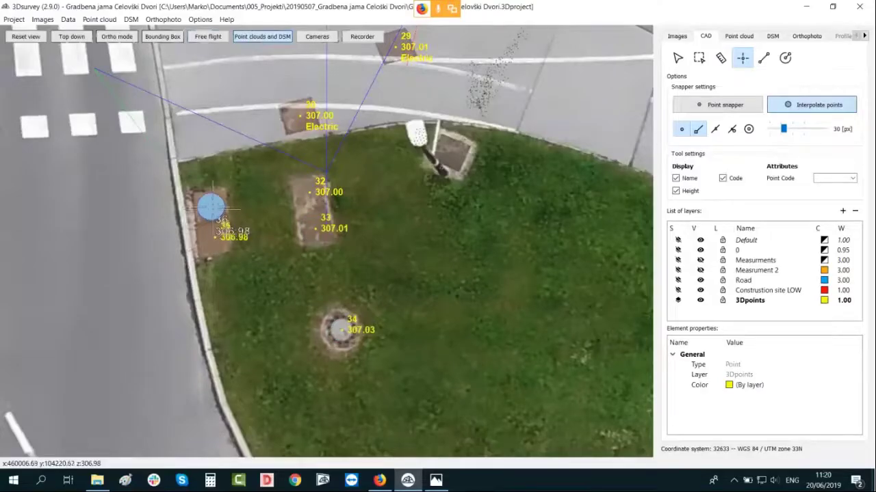
Step: Across the main road, place uncoded points on the manhole in the zebra crossing, the road-edge drain and the square cover beyond the crossing
scroll(408, 278, down, 4)
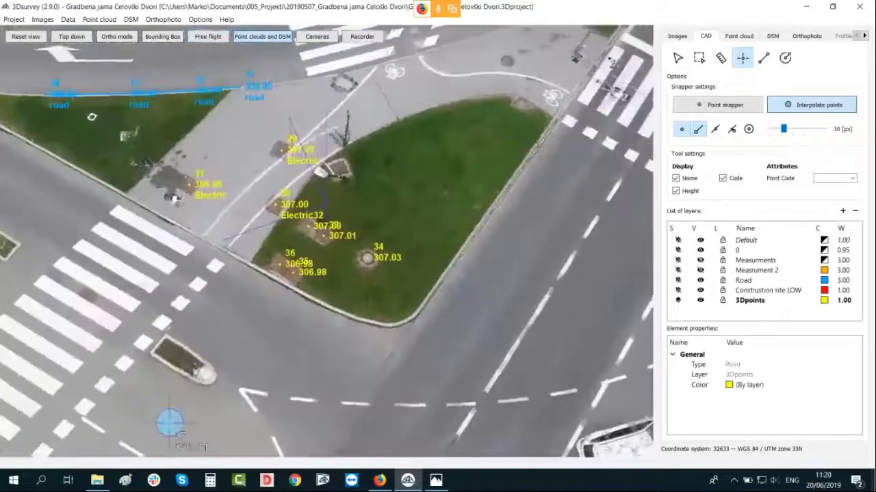
scroll(240, 315, down, 4)
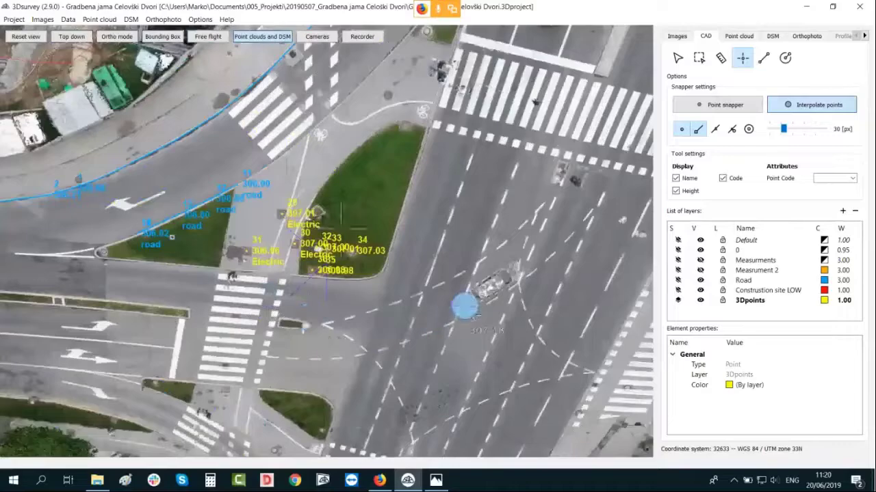
middle_drag(545, 422, 387, 290)
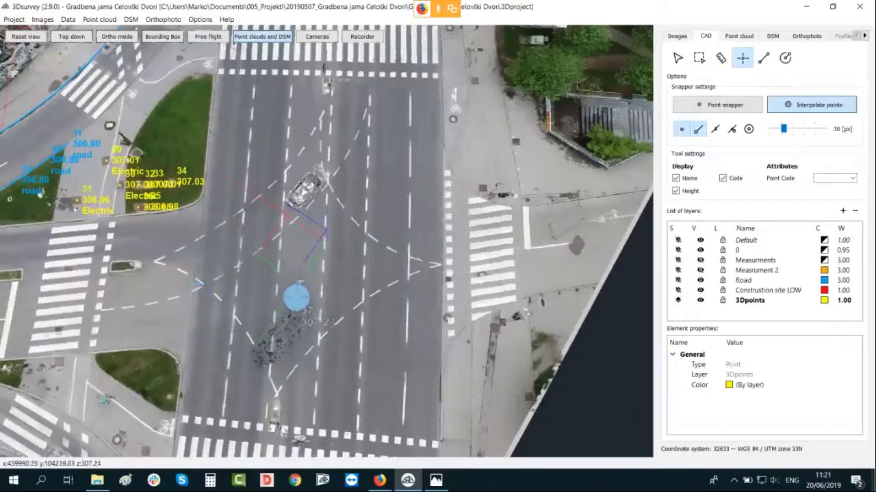
right_drag(297, 299, 365, 115)
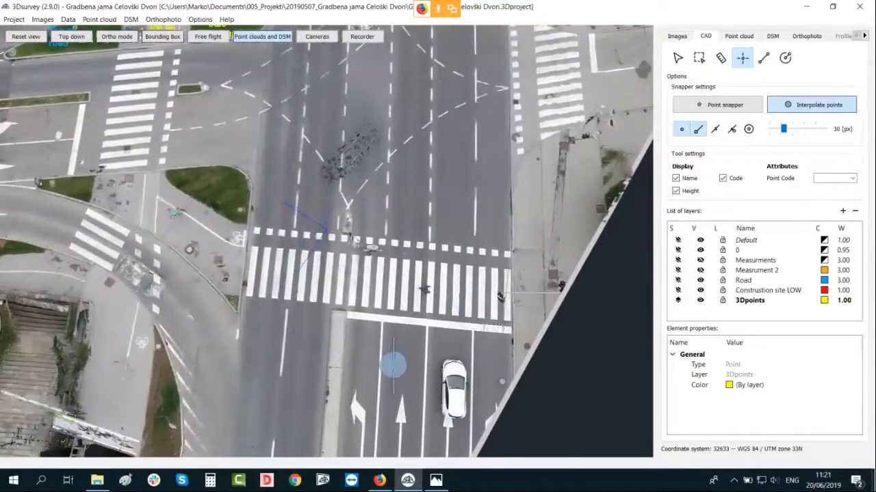
right_drag(361, 363, 396, 330)
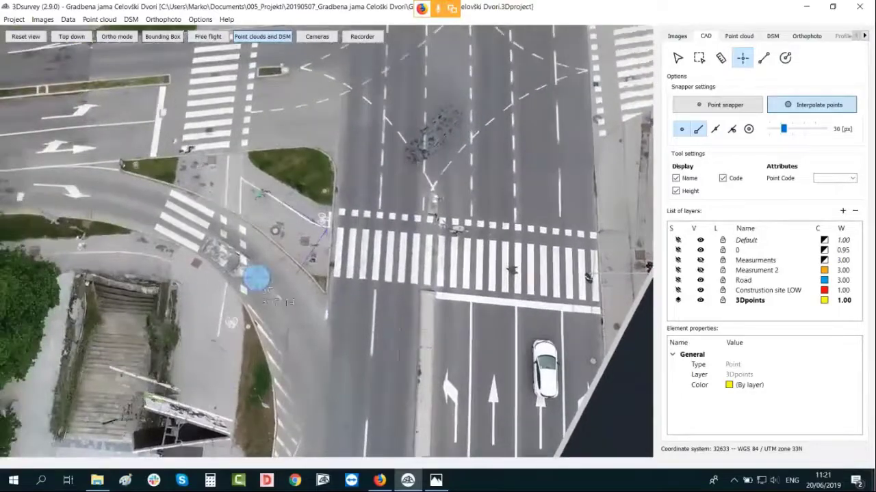
scroll(256, 277, up, 1)
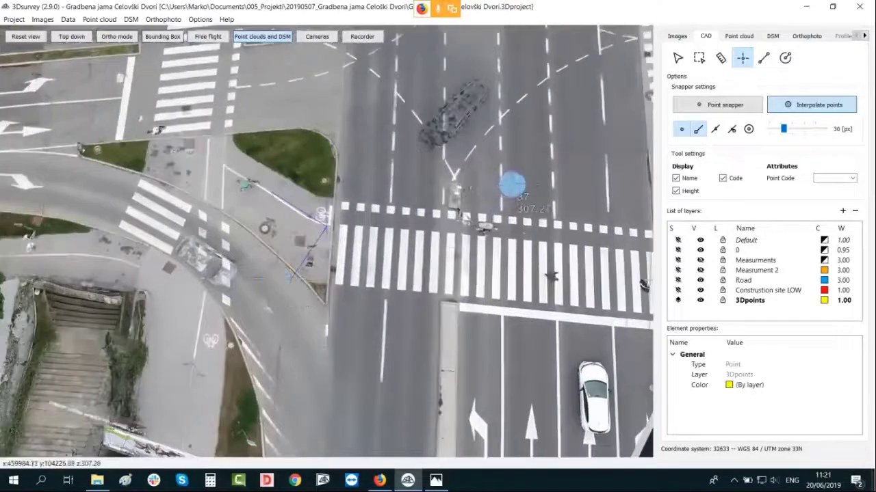
right_drag(512, 185, 342, 377)
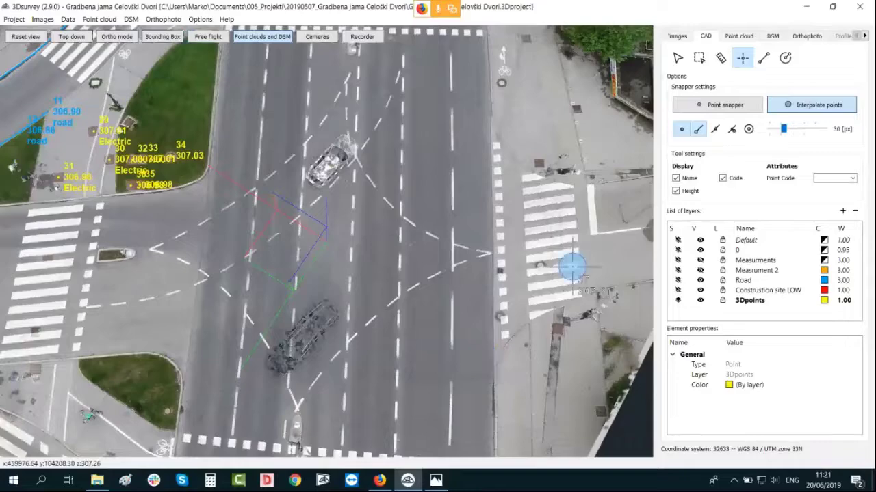
scroll(541, 264, up, 1)
right_drag(559, 274, 206, 285)
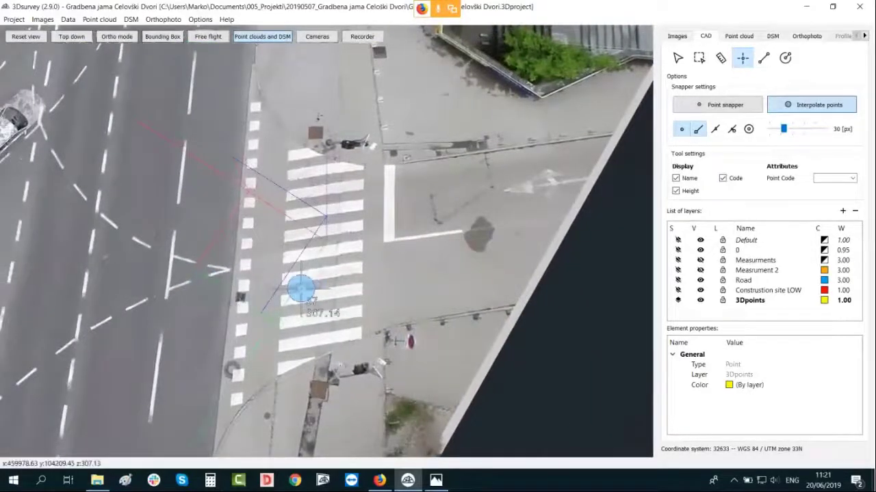
click(302, 289)
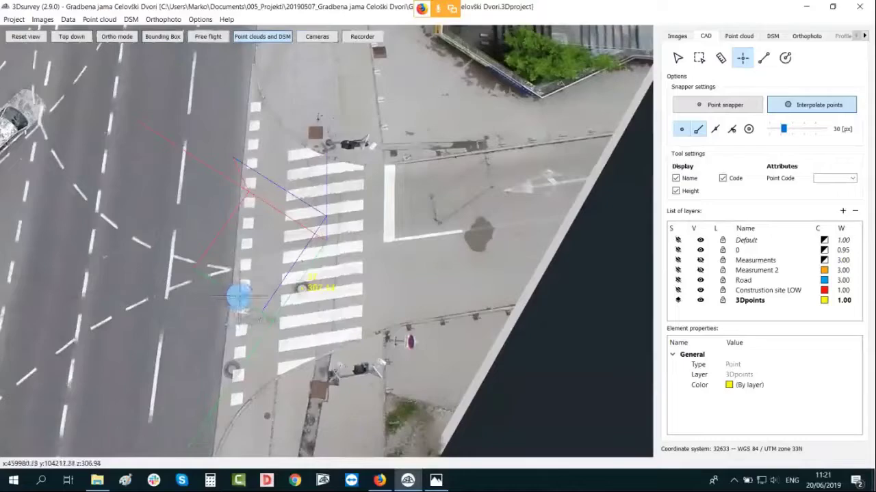
click(240, 295)
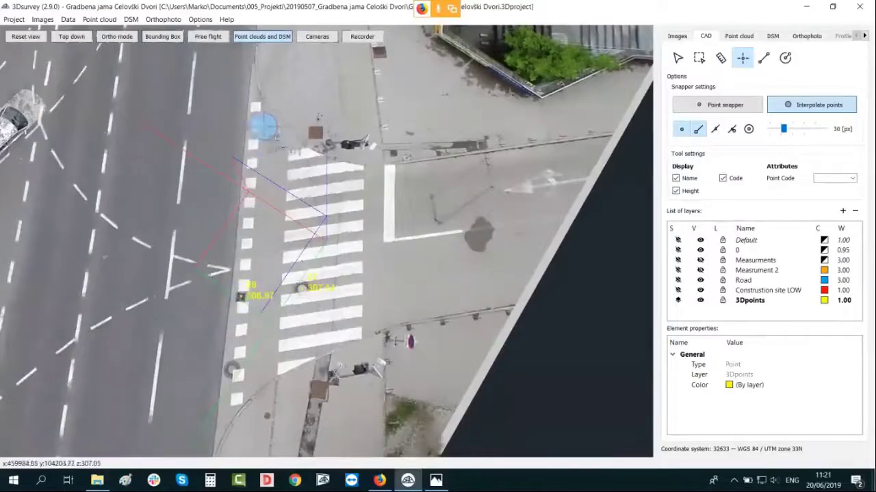
click(314, 132)
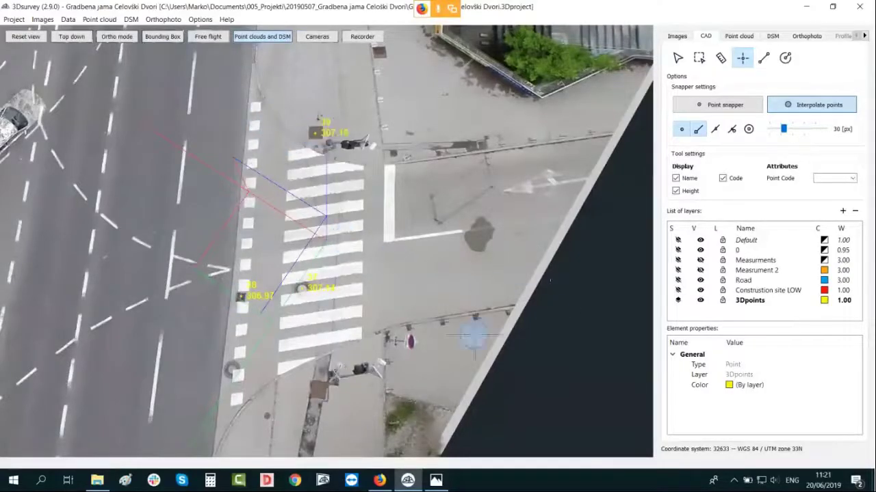
Step: Examine the placed points across the whole junction, both at a low angle and from above
scroll(474, 335, down, 3)
middle_drag(176, 326, 582, 310)
scroll(582, 310, down, 3)
middle_drag(373, 327, 548, 316)
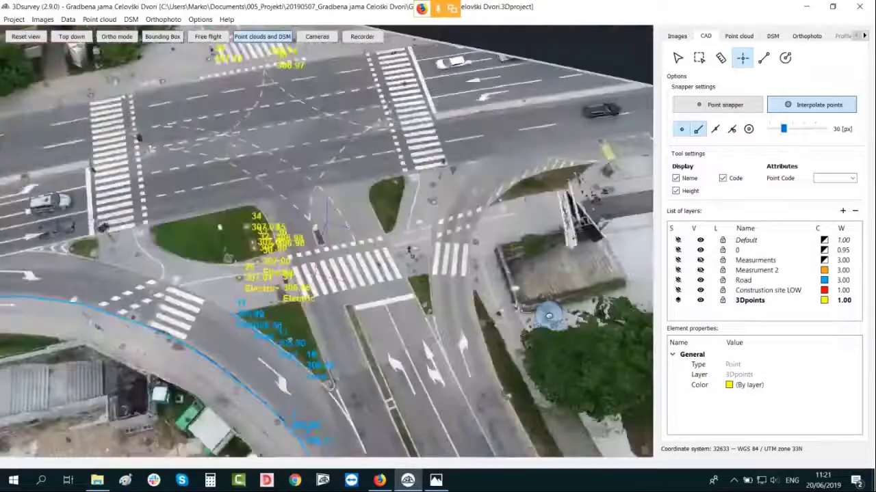
drag(549, 316, 525, 250)
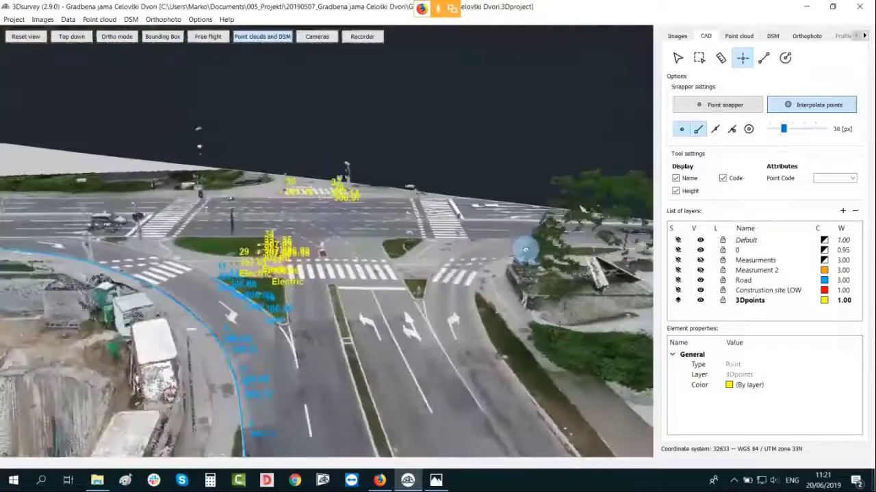
click(480, 319)
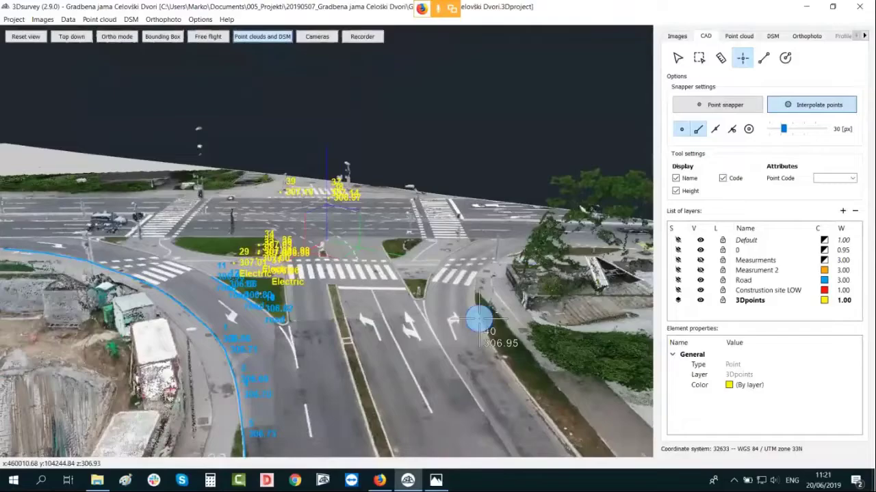
drag(397, 242, 461, 332)
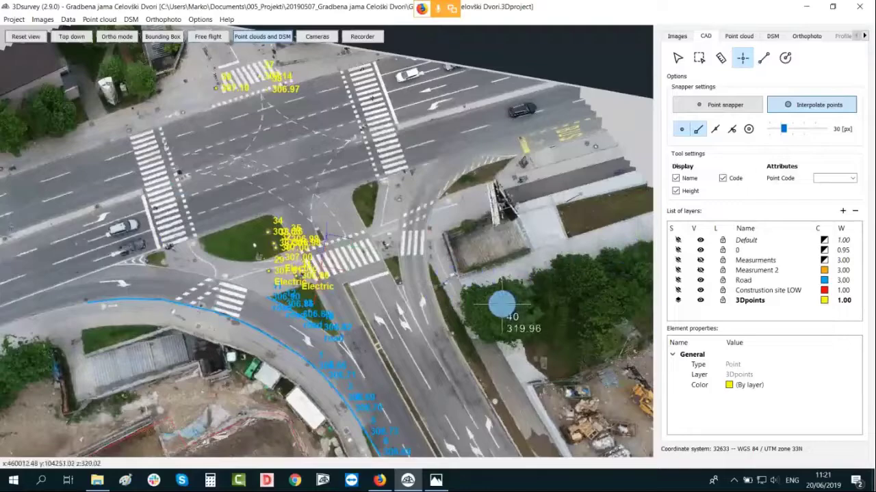
Step: Start the Circle tool on the 3Dpoints layer and bring the junction and the construction pit into view
click(786, 59)
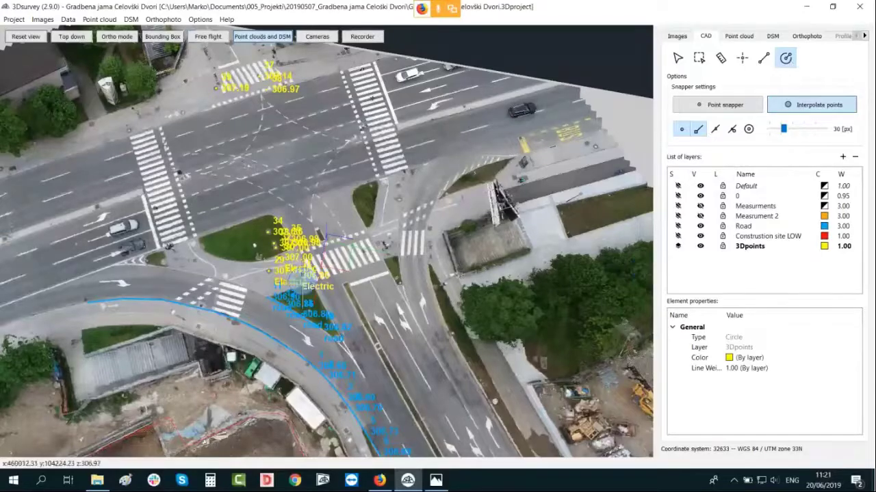
scroll(277, 349, down, 3)
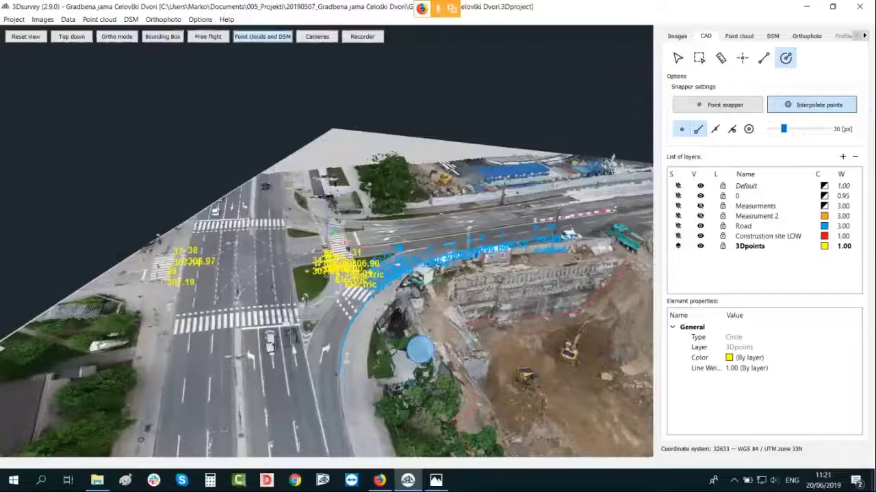
Step: Move point 31 from the cover on the sidewalk onto the zebra crossing
scroll(419, 349, up, 5)
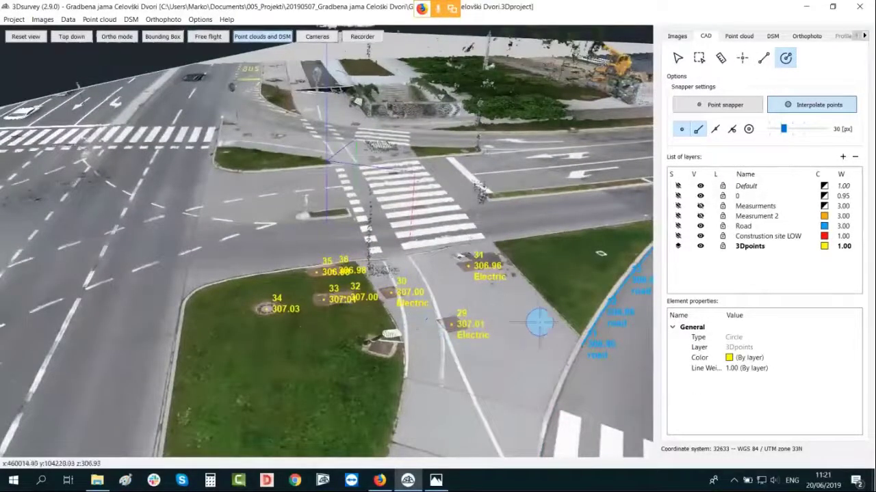
drag(541, 322, 539, 347)
click(677, 58)
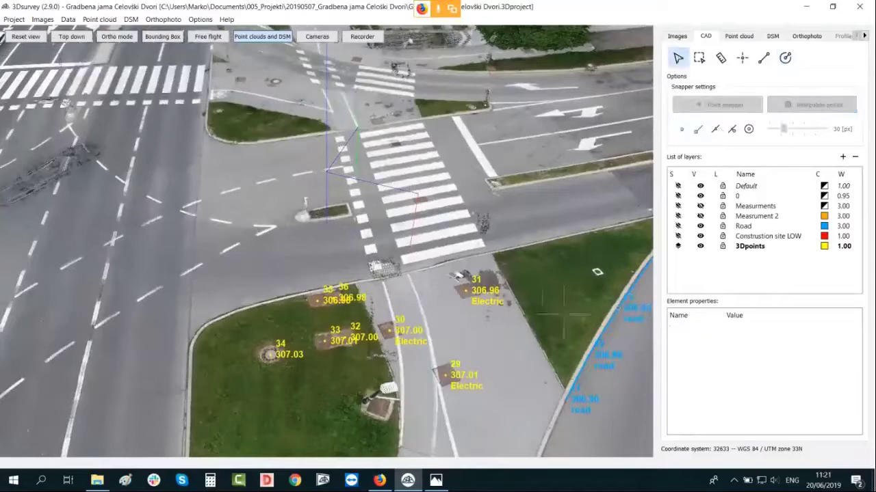
click(469, 293)
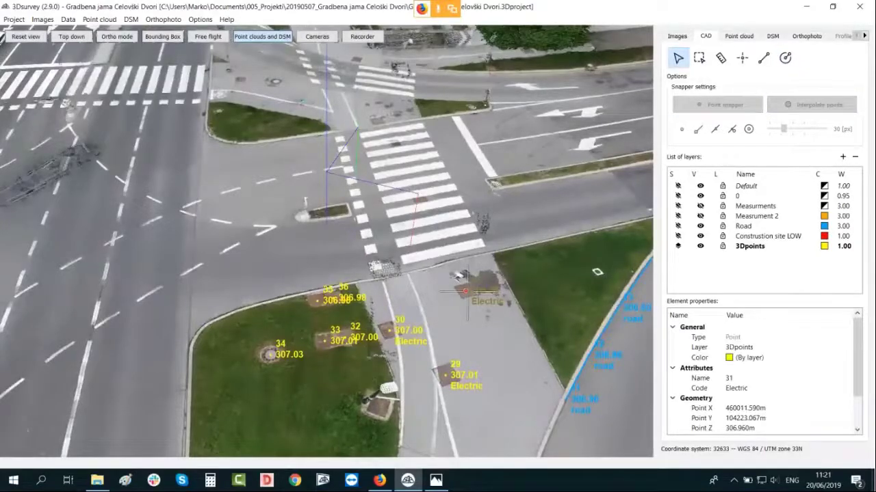
drag(465, 293, 424, 209)
Step: Reposition point 31 precisely onto the brown cover in the zebra crossing
drag(460, 310, 435, 279)
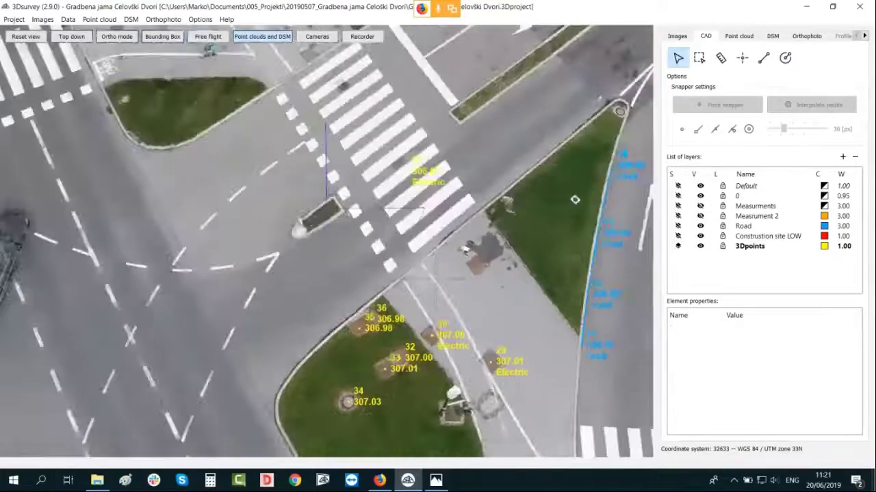
scroll(435, 279, up, 5)
scroll(435, 278, down, 5)
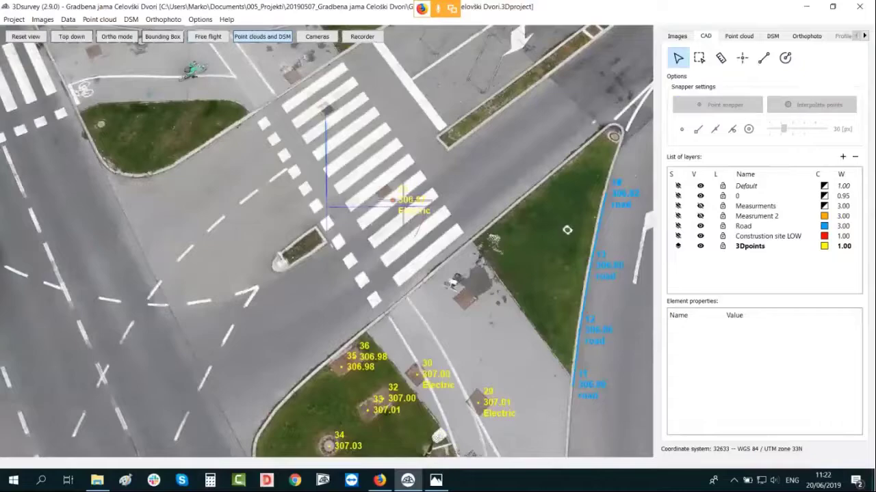
click(392, 199)
drag(392, 200, 383, 191)
key(Escape)
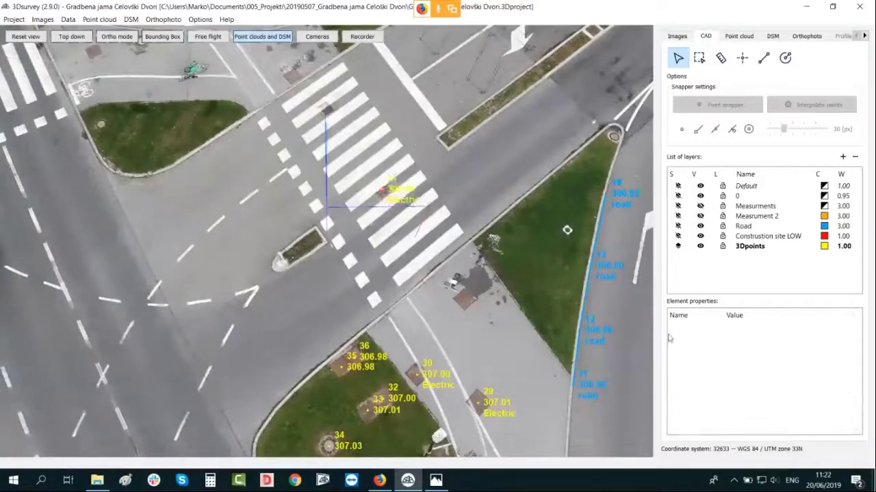
Step: Give point 31 a custom red colour (#ff0000) instead of the layer colour
click(382, 191)
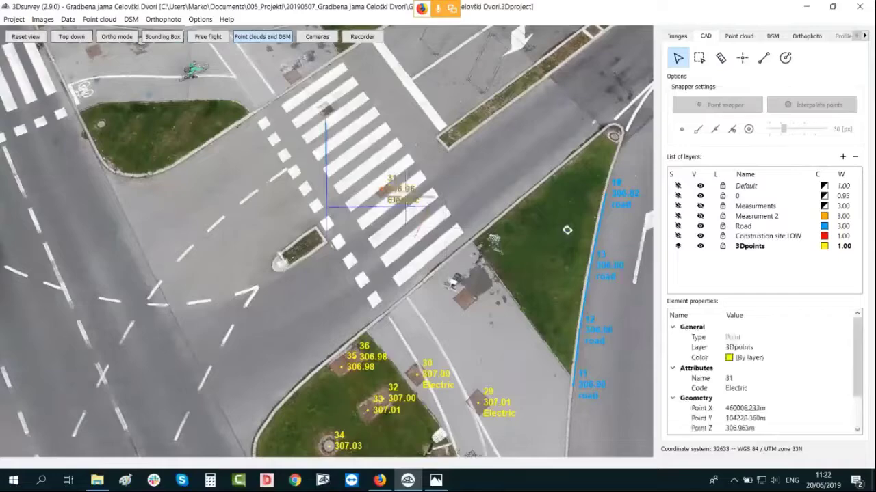
click(728, 358)
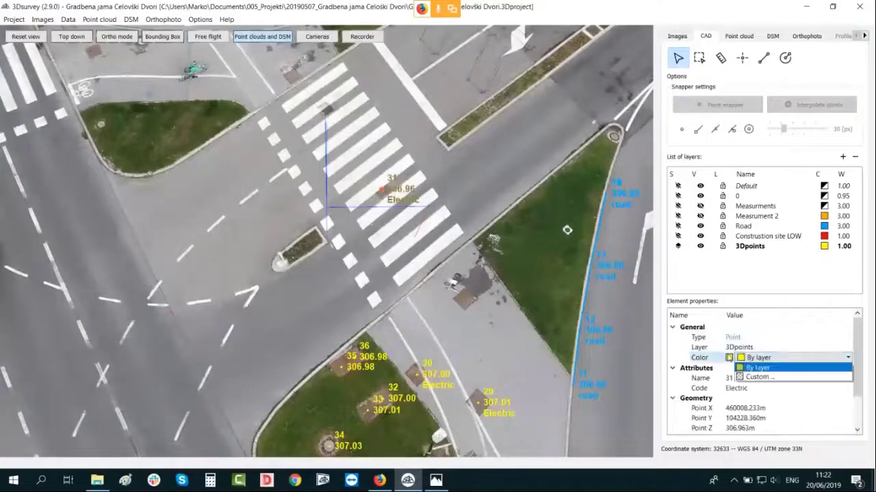
click(756, 377)
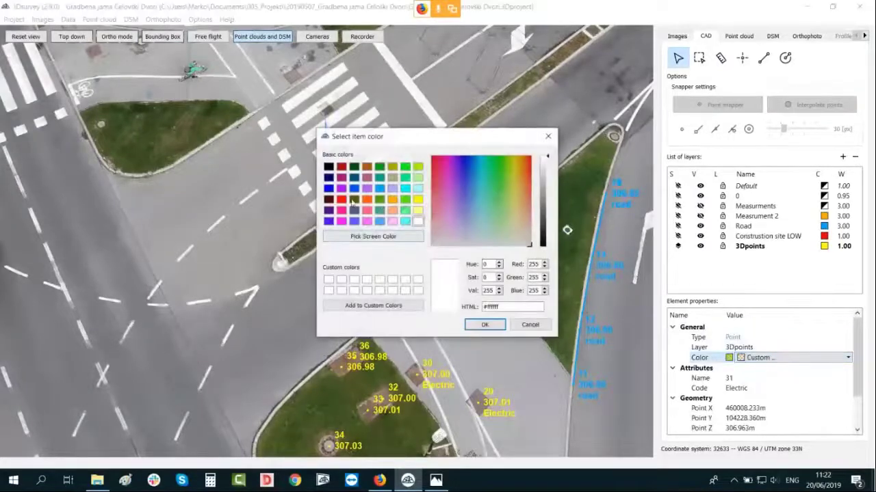
click(341, 200)
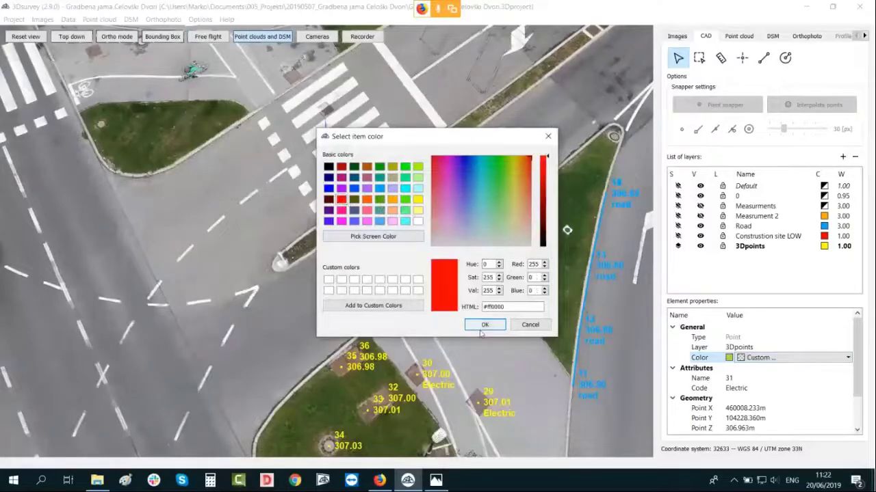
click(481, 327)
Step: Reassign point 31 from the 3Dpoints layer to the Measurments layer and deselect it
drag(334, 290, 412, 206)
click(376, 252)
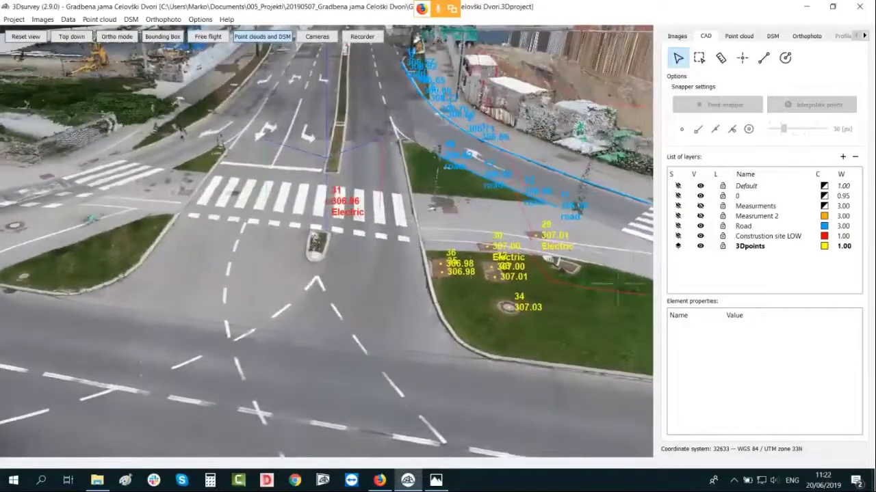
click(326, 201)
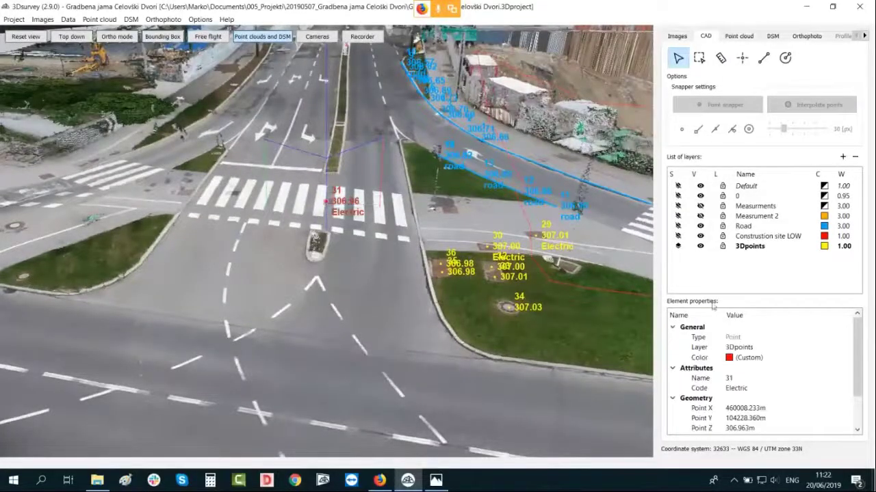
click(742, 348)
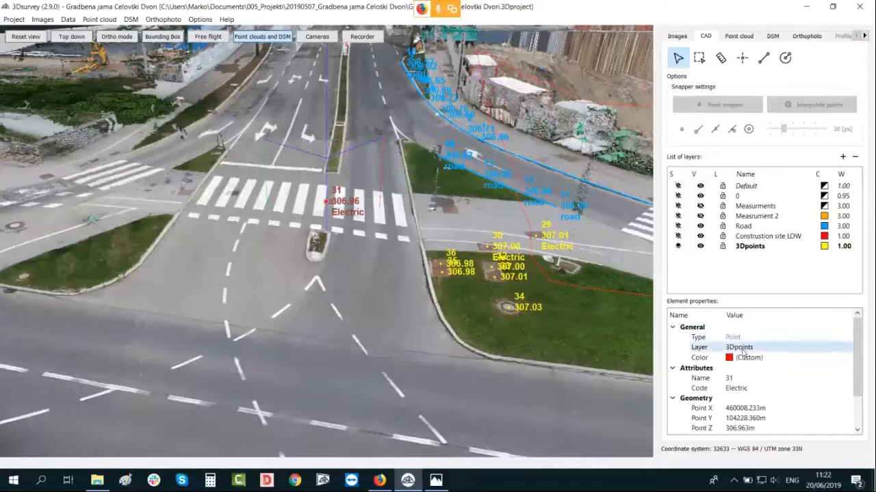
click(742, 348)
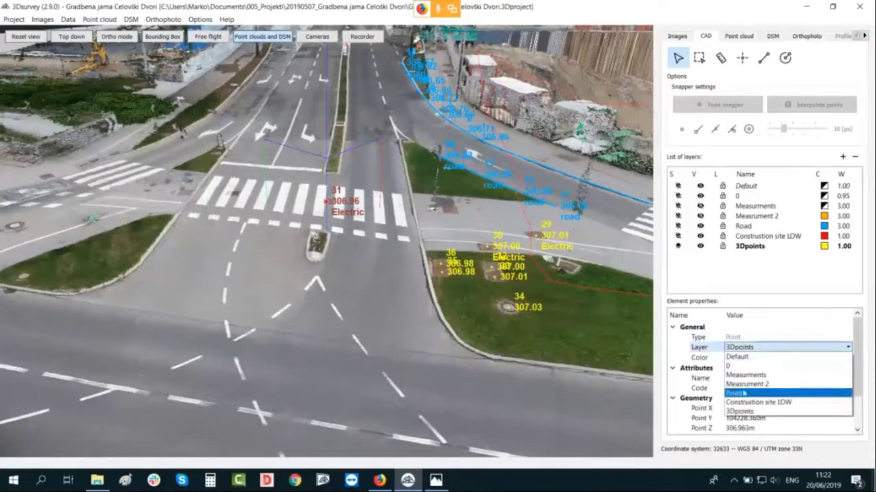
click(746, 375)
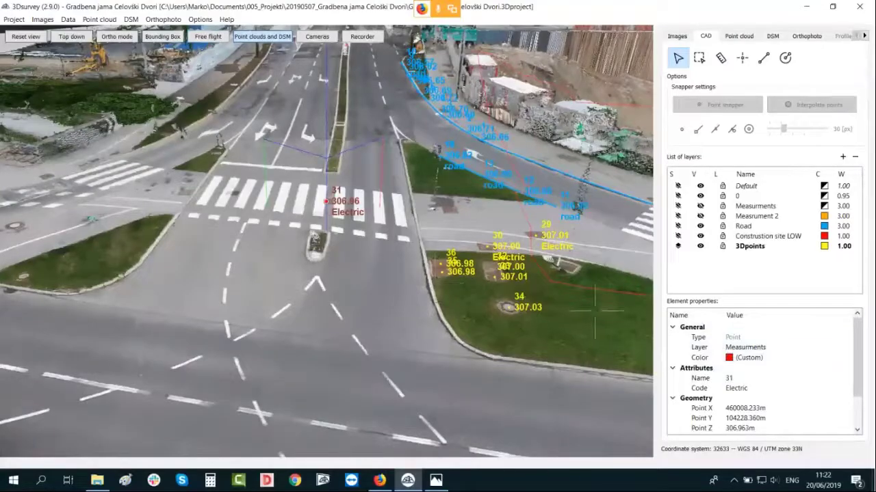
click(595, 311)
Step: Reassign point 29 on the sidewalk to the Measurments layer and clear the selection
scroll(342, 205, up, 5)
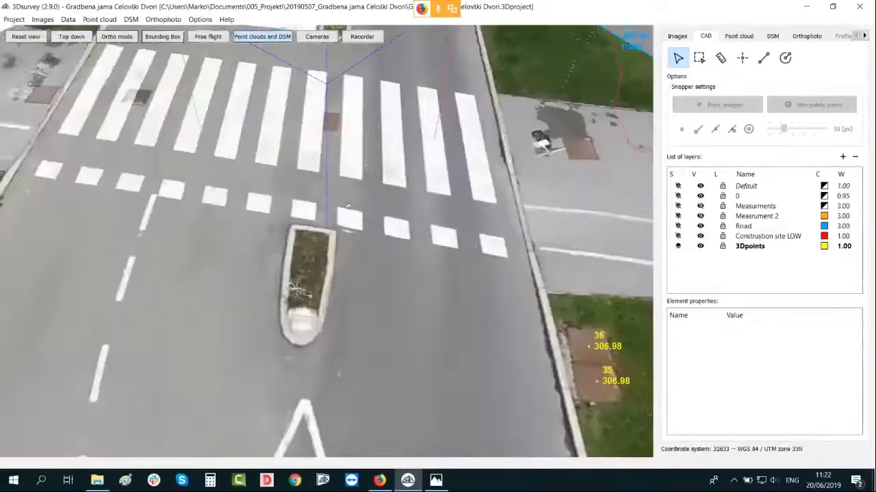
scroll(347, 205, down, 2)
drag(347, 206, 327, 184)
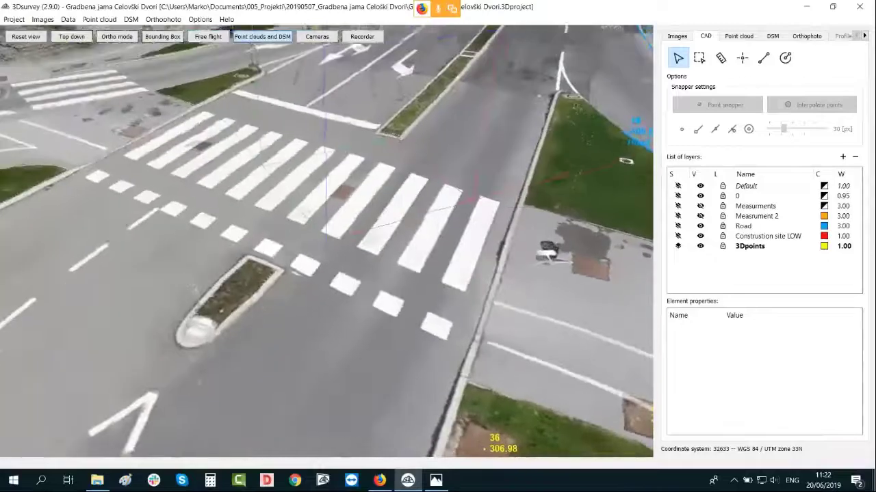
scroll(327, 185, down, 4)
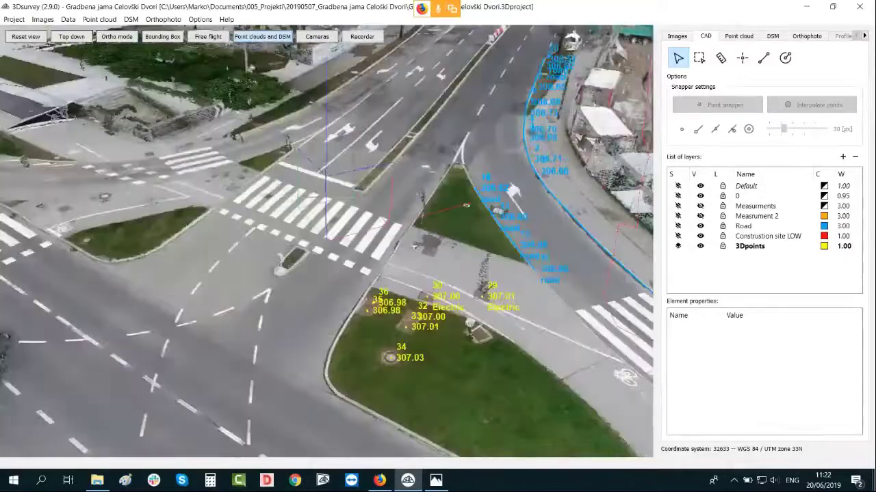
click(501, 297)
click(739, 348)
click(739, 348)
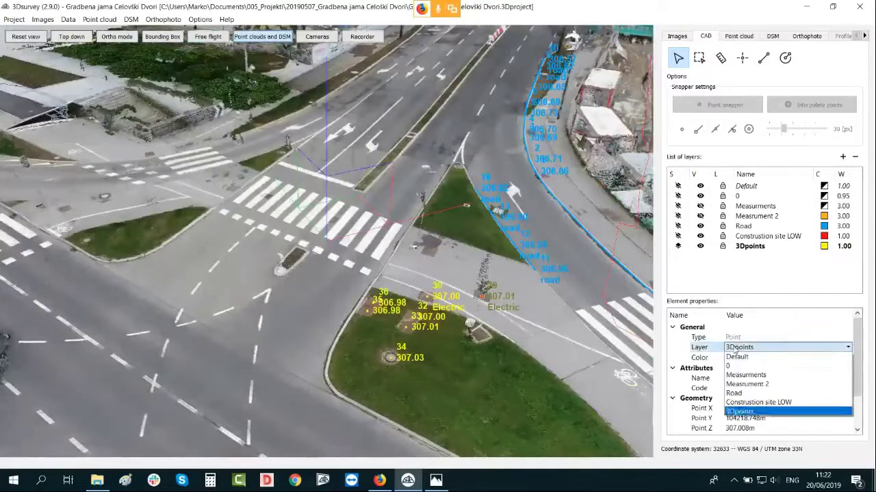
click(740, 375)
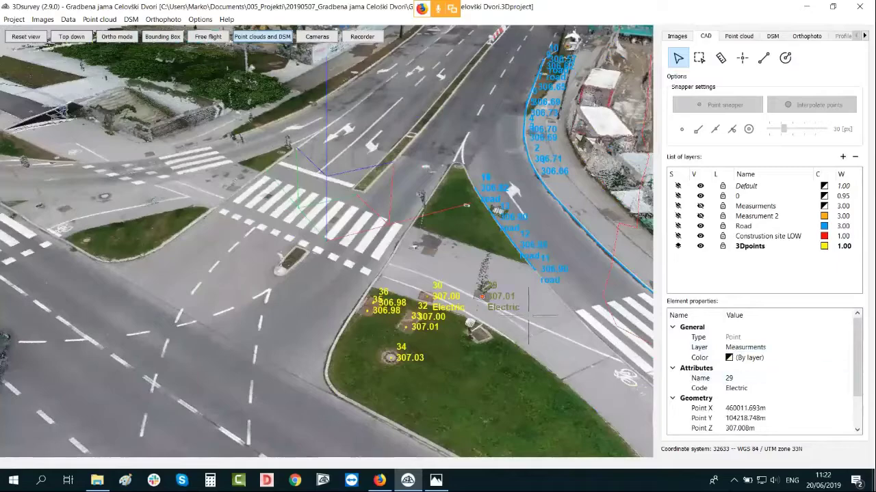
scroll(532, 307, up, 2)
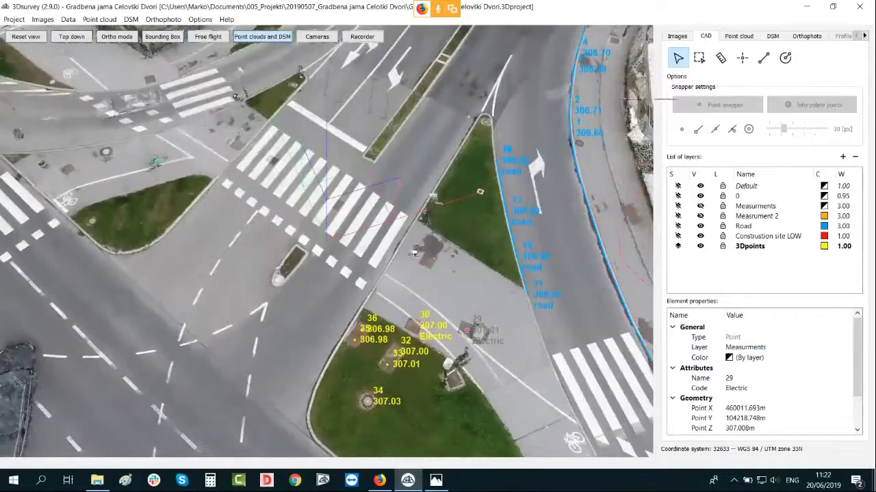
drag(575, 310, 441, 297)
click(327, 361)
Step: Set the Z coordinate of point 34 on the grass island to 310 m
scroll(224, 277, down, 3)
scroll(445, 297, down, 4)
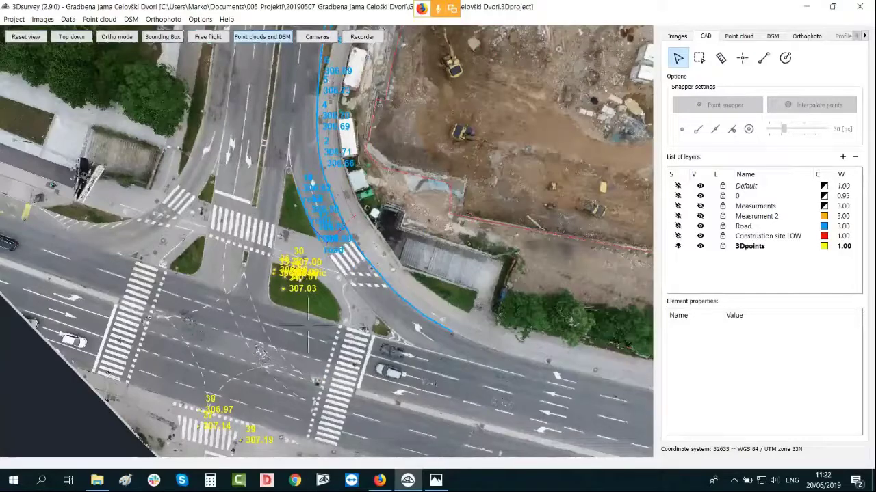
click(212, 405)
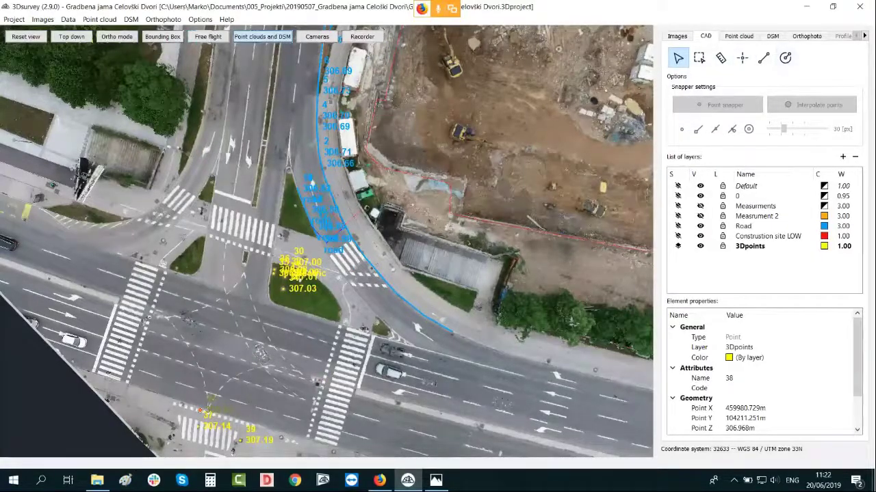
scroll(222, 313, down, 1)
scroll(247, 274, up, 5)
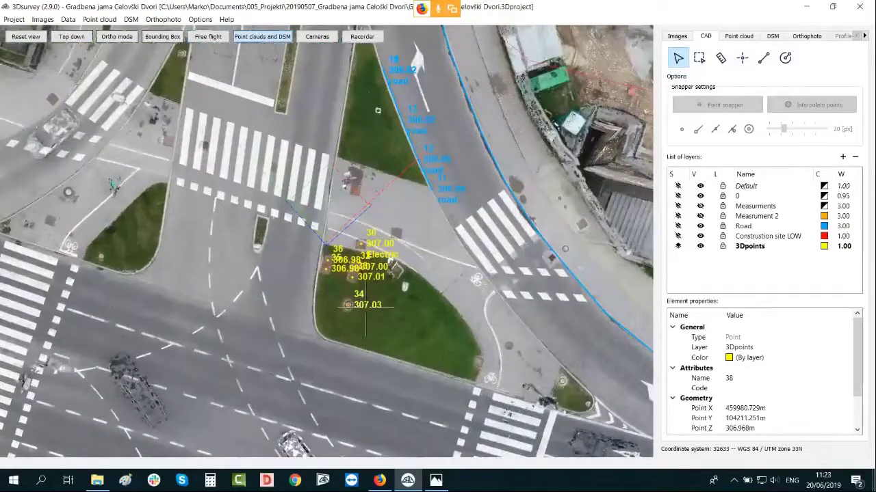
click(366, 307)
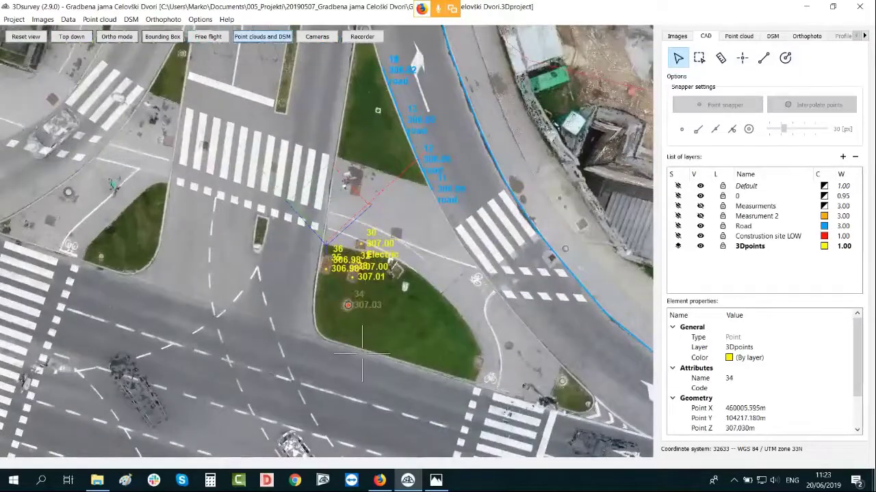
scroll(860, 376, down, 1)
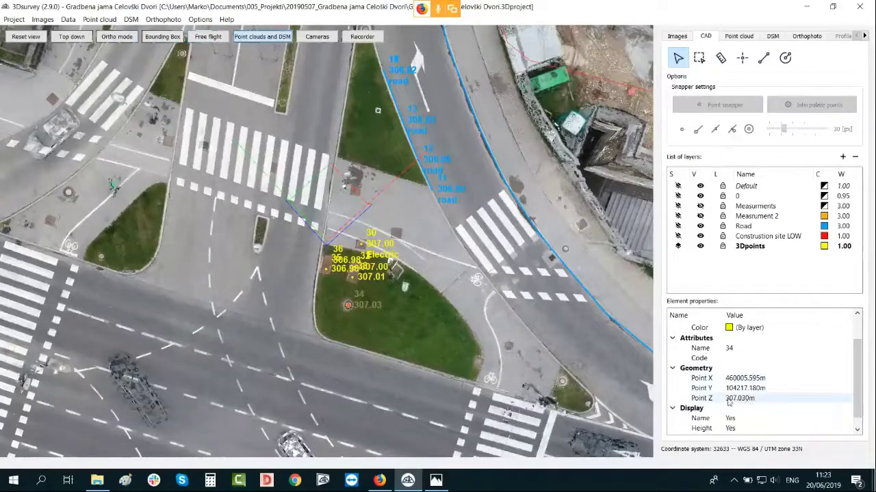
double_click(741, 399)
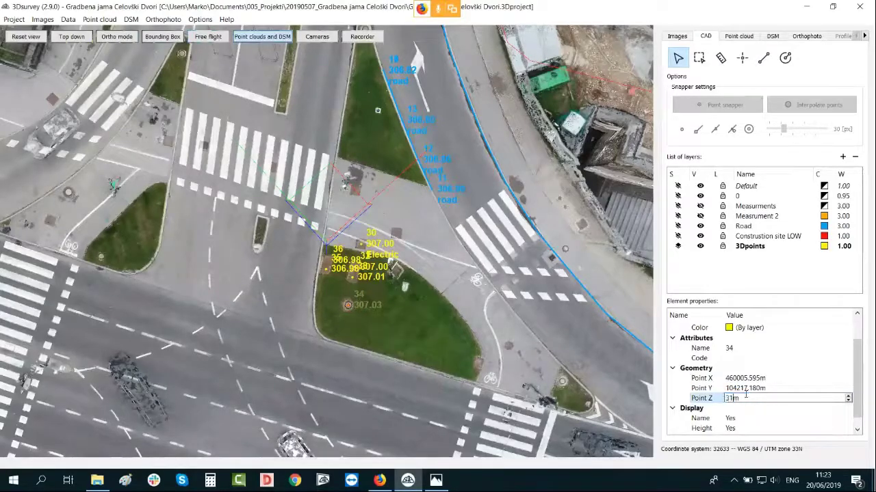
key(Return)
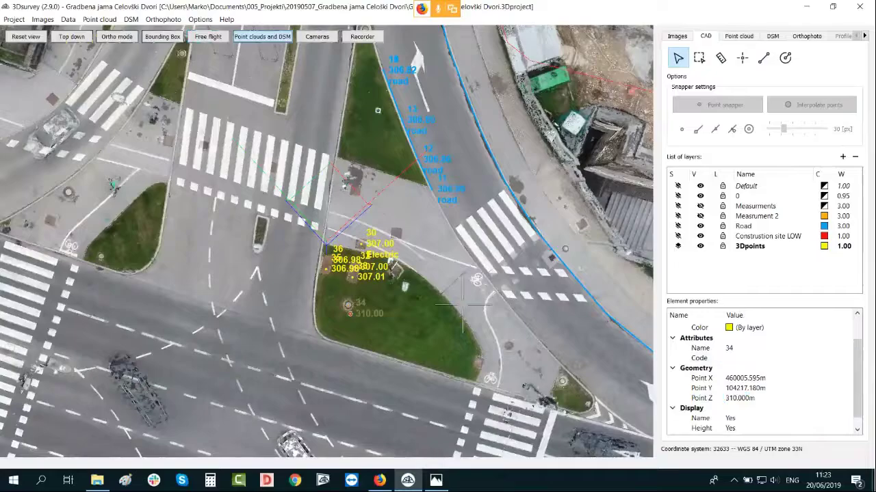
Step: Start saving the CAD drawing to the project folder with DXF drawing exchange format as the file type
drag(356, 281, 314, 236)
drag(397, 282, 248, 282)
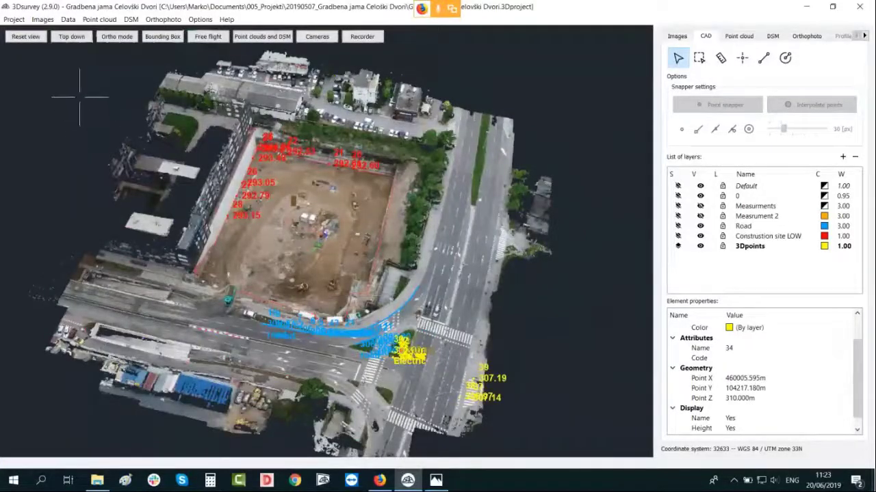
click(69, 19)
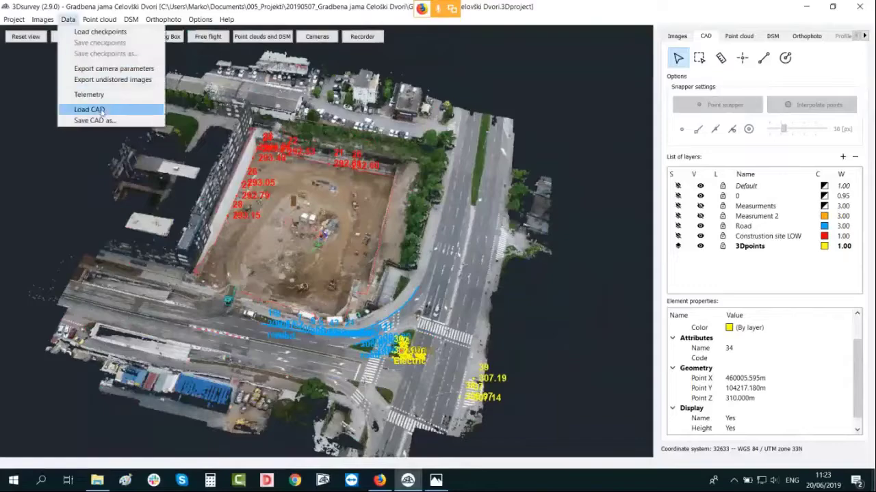
click(96, 120)
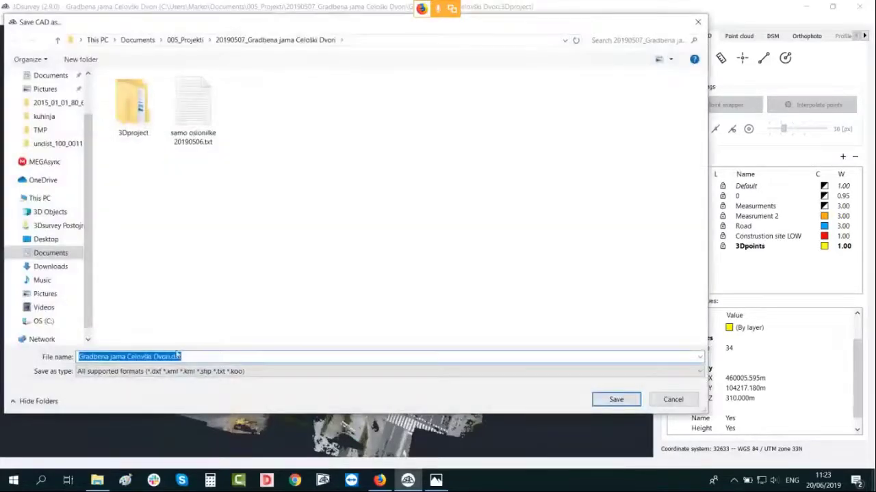
click(183, 371)
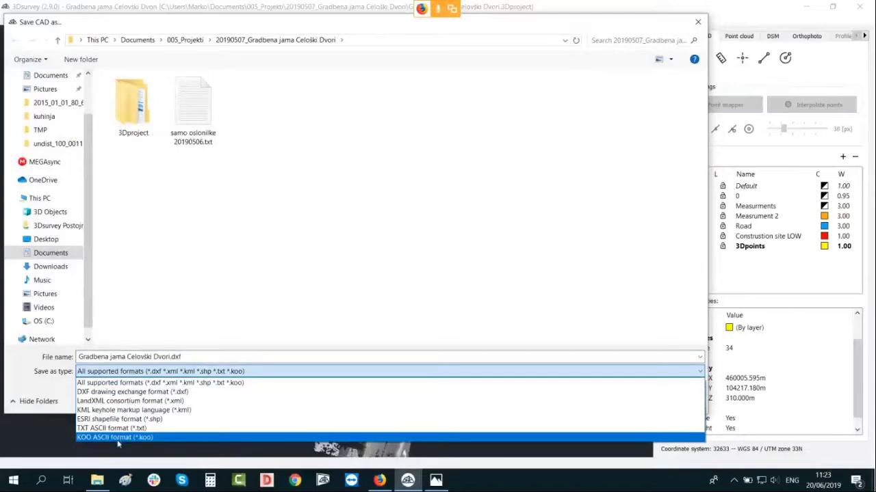
click(142, 392)
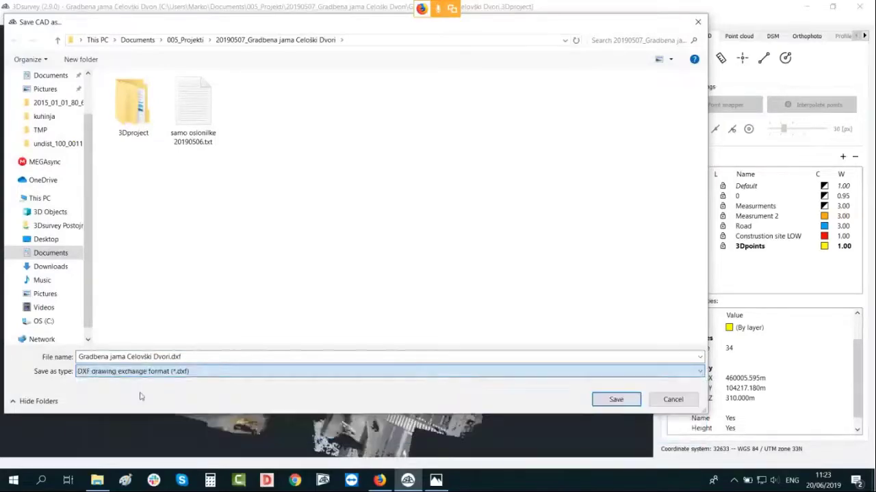
Step: Name the export file "Points and lines.dxf" and save it
click(169, 357)
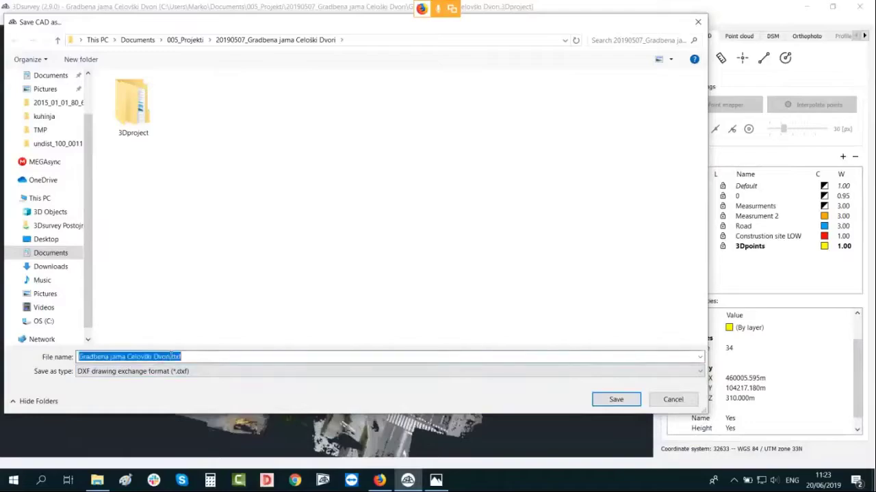
click(169, 357)
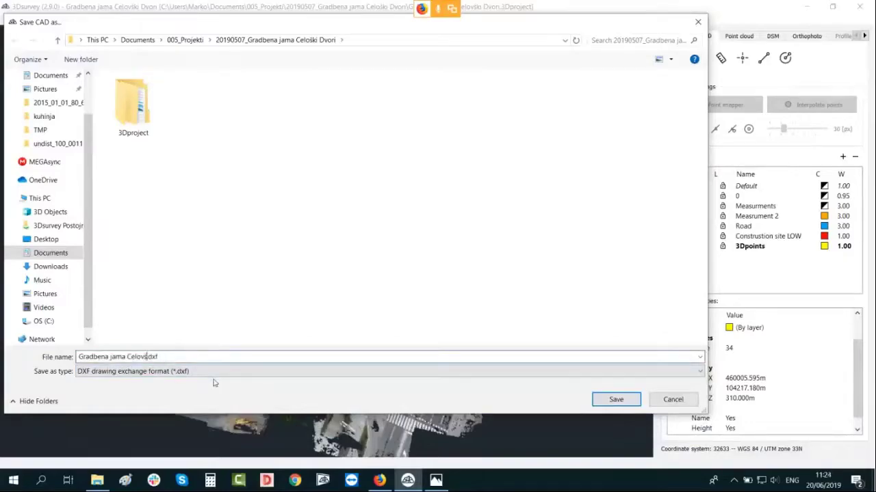
key(BackSpace)
key(BackSpace)
key(BackSpace)
key(BackSpace)
key(BackSpace)
key(BackSpace)
key(BackSpace)
key(BackSpace)
key(BackSpace)
key(BackSpace)
key(BackSpace)
key(BackSpace)
key(BackSpace)
key(BackSpace)
key(BackSpace)
key(BackSpace)
key(BackSpace)
text(Points a)
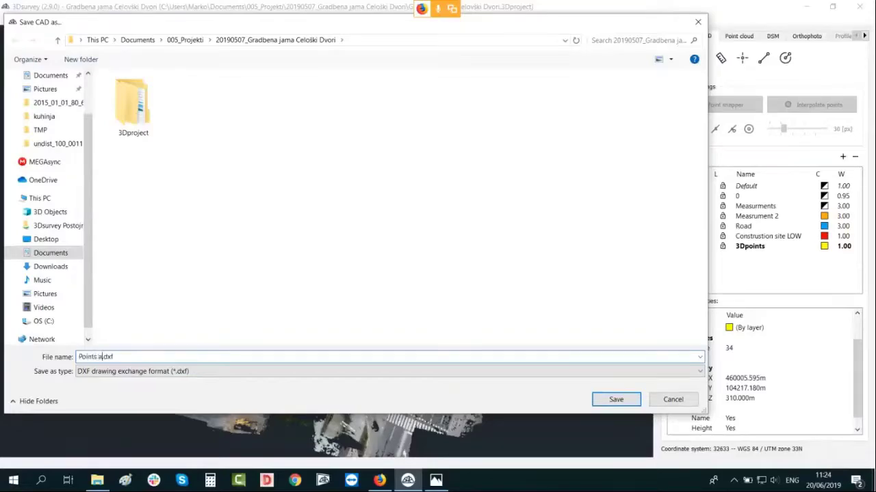
text(nd lines)
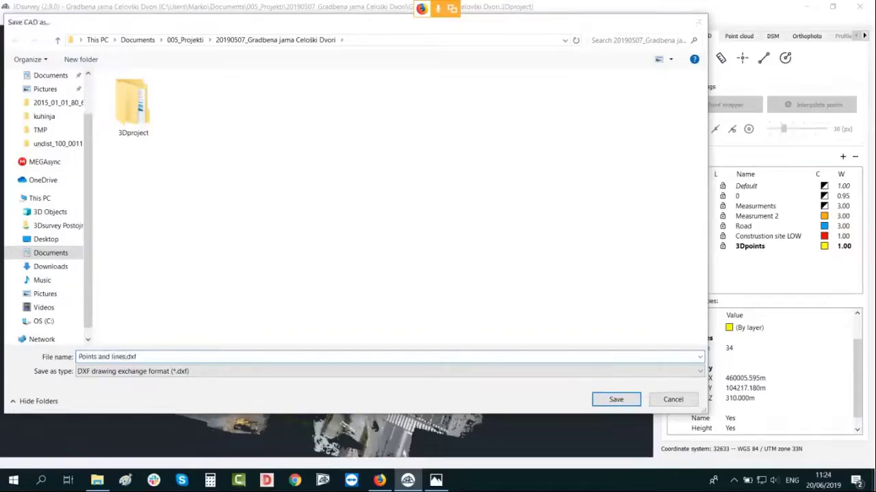
key(Return)
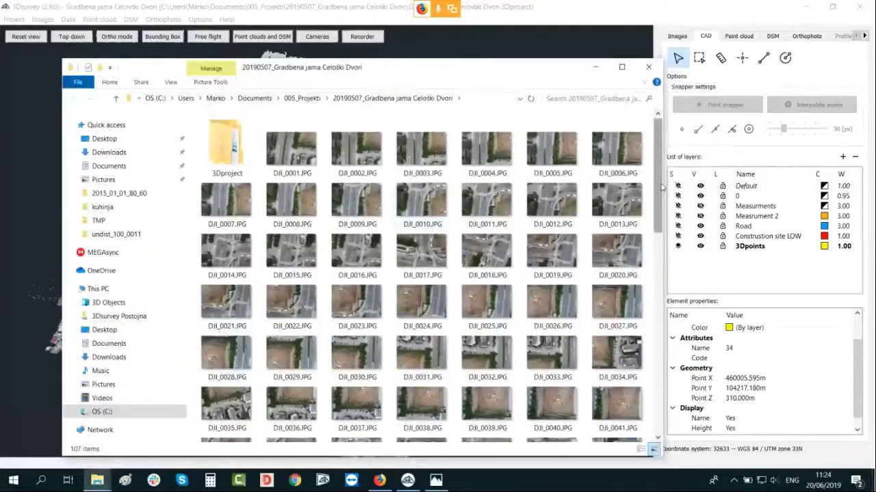
Step: Open the exported Points and lines.dxf from the project folder in Autodesk DWG TrueView
drag(658, 184, 669, 471)
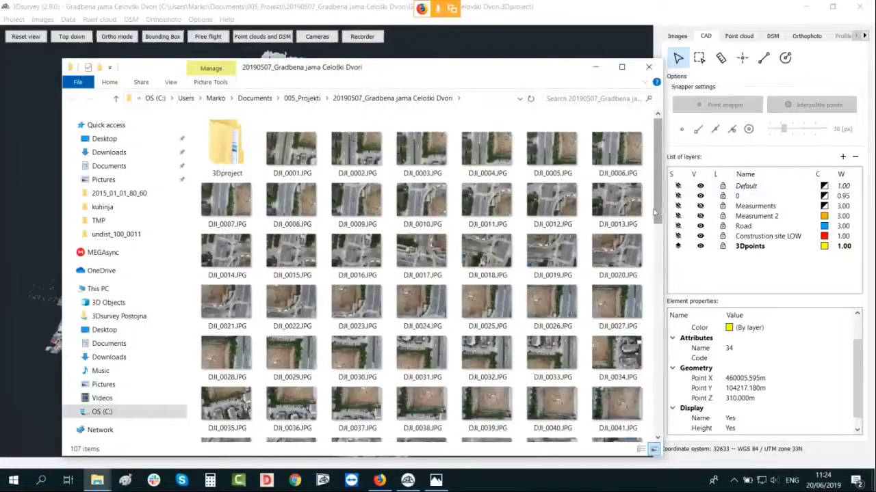
drag(657, 212, 664, 427)
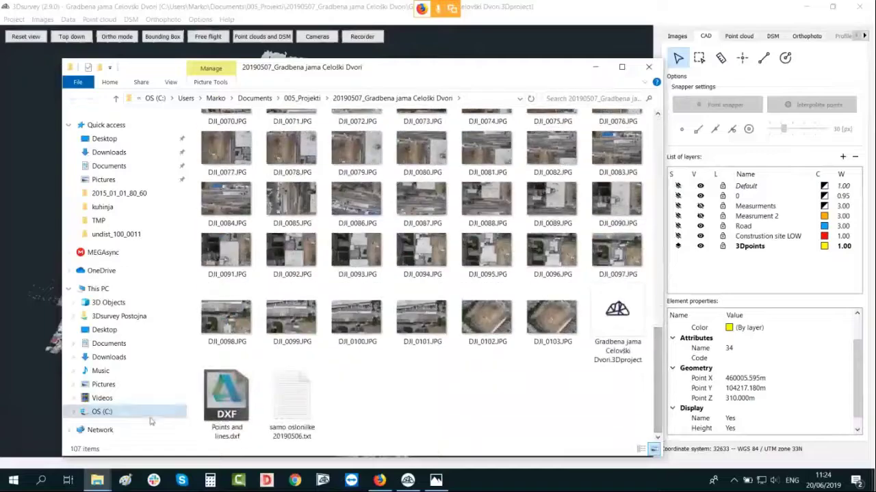
double_click(231, 396)
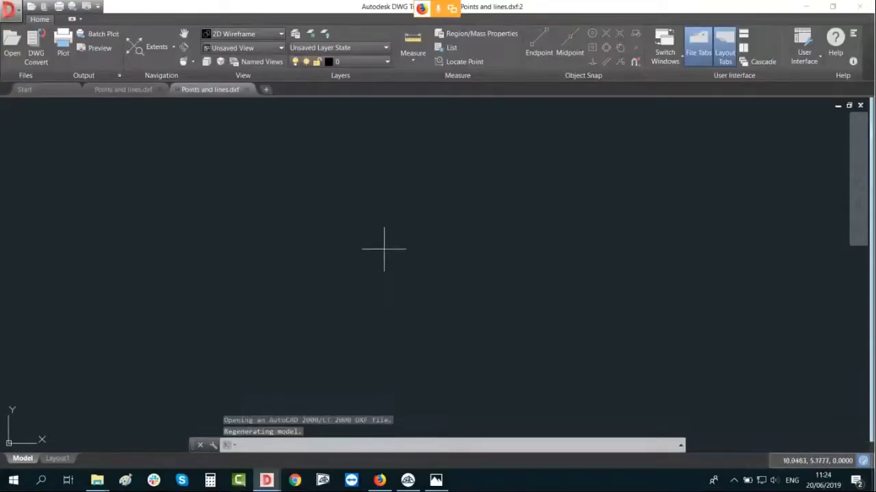
Step: Zoom to the drawing extents and examine the lines and the name, height and code labels of the exported points
middle_click(383, 249)
middle_click(384, 249)
scroll(381, 294, up, 3)
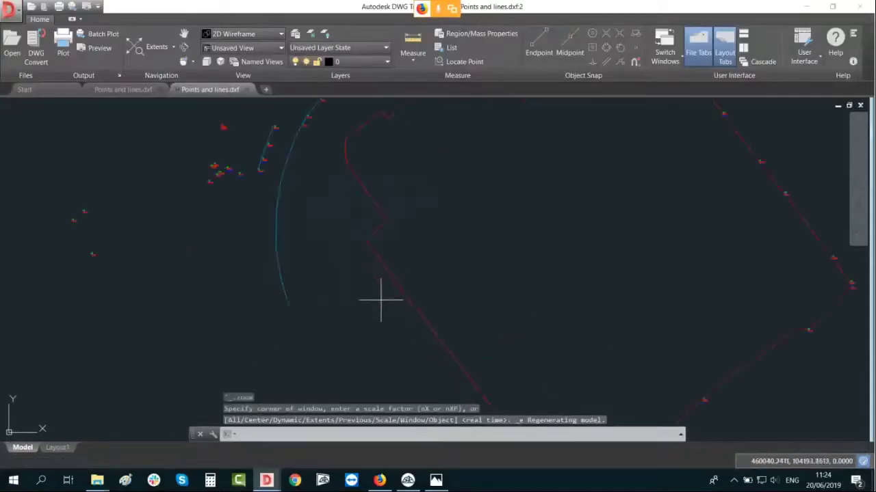
scroll(417, 305, down, 3)
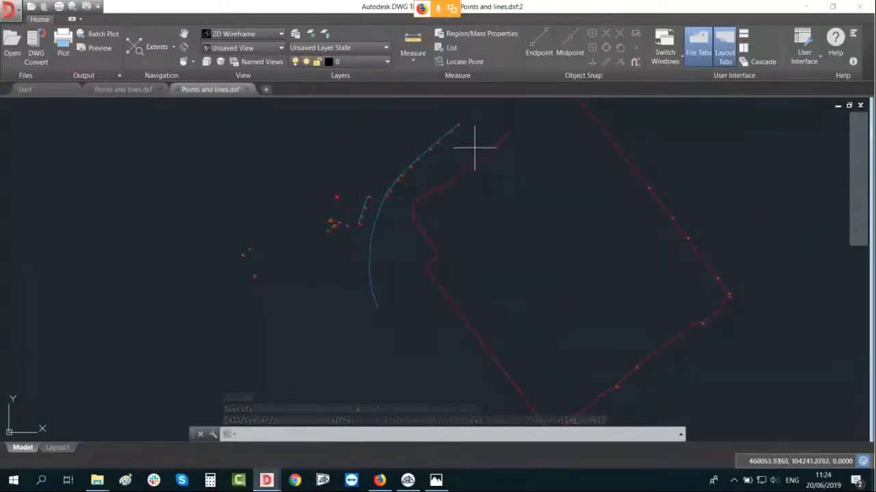
scroll(353, 167, up, 3)
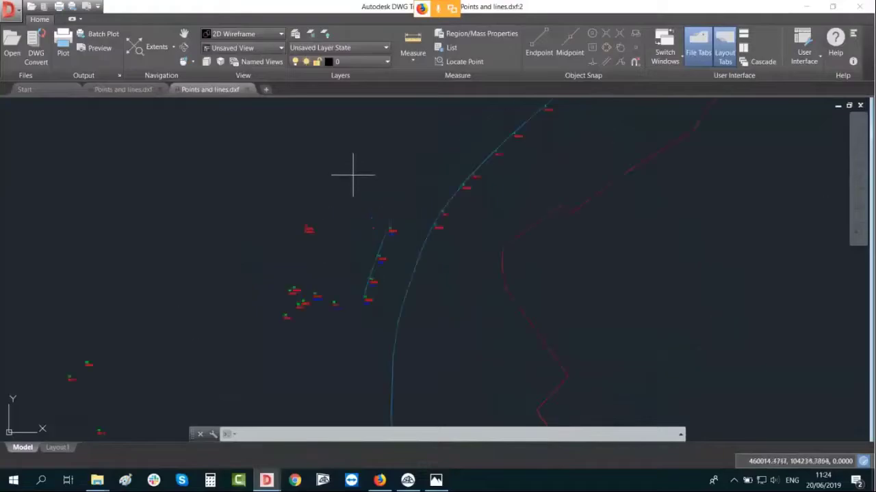
scroll(301, 303, up, 3)
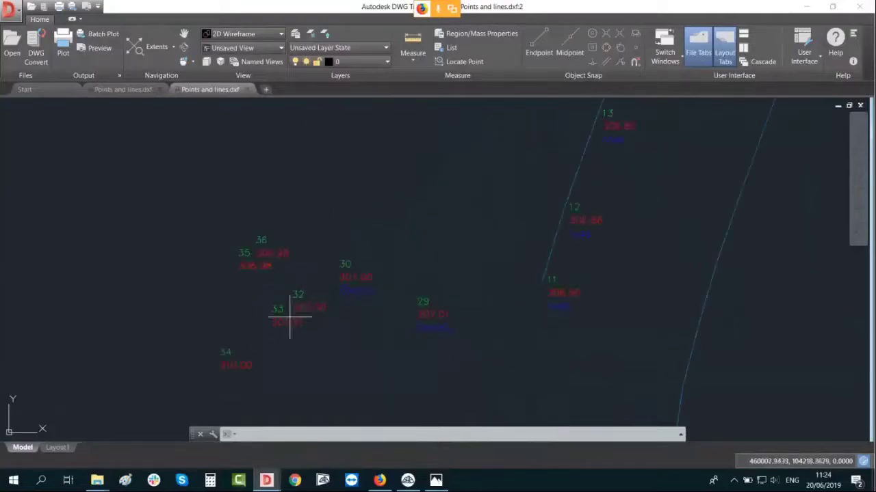
scroll(310, 290, up, 4)
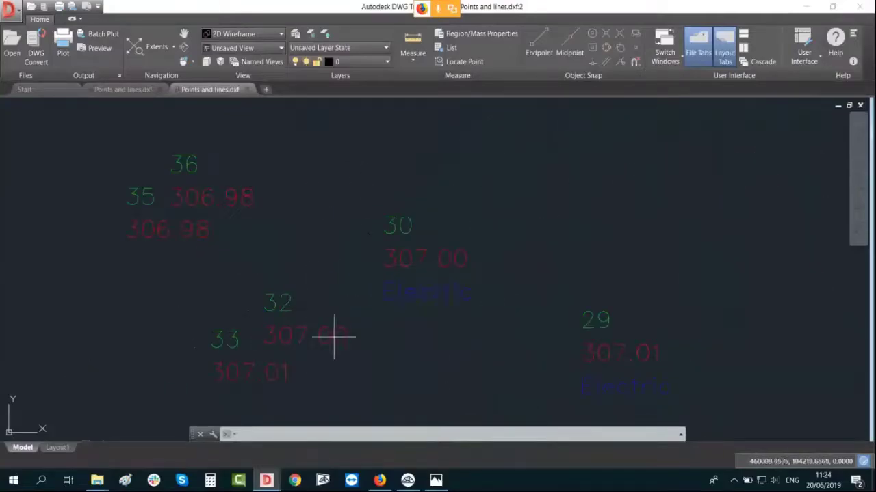
scroll(361, 340, down, 3)
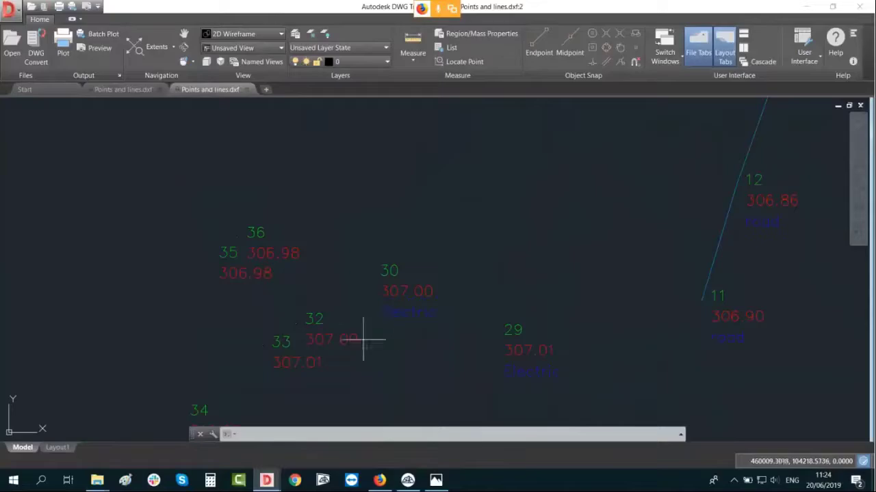
Step: Turn the POINT_HEIGHTS layer off and back on to check that the height labels are on their own layer
click(360, 61)
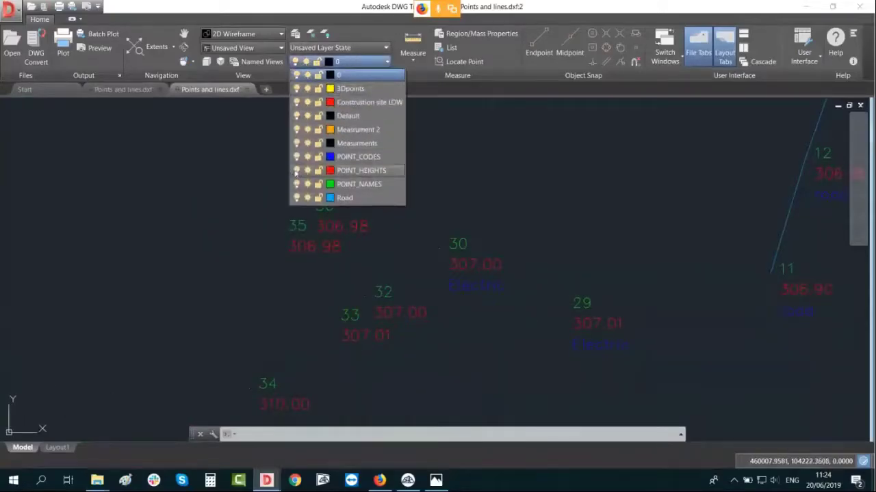
click(296, 170)
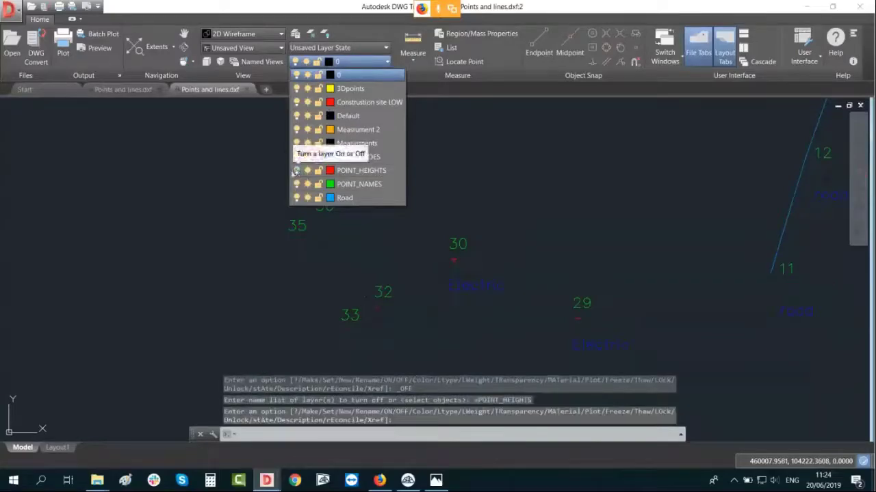
scroll(310, 282, down, 4)
middle_drag(310, 283, 326, 235)
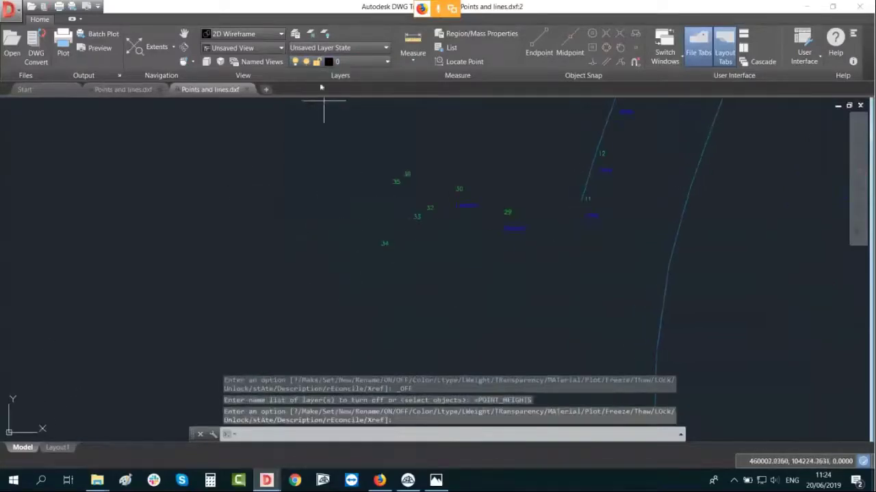
click(335, 61)
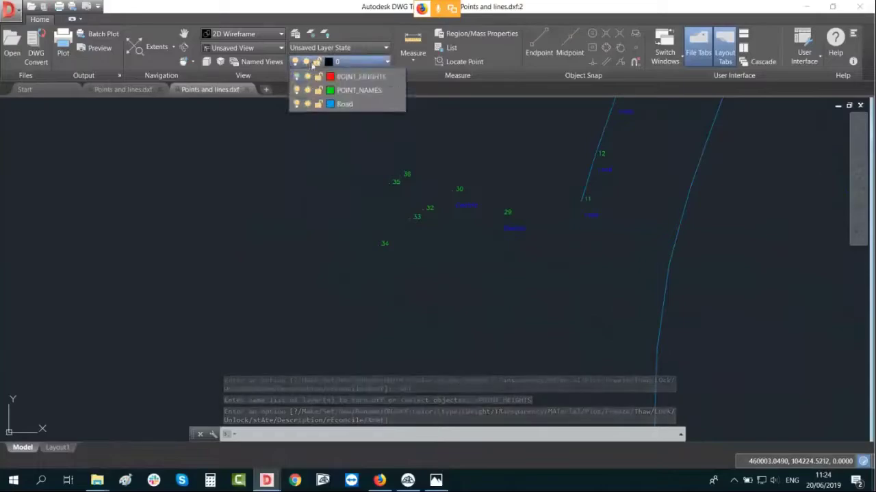
click(296, 169)
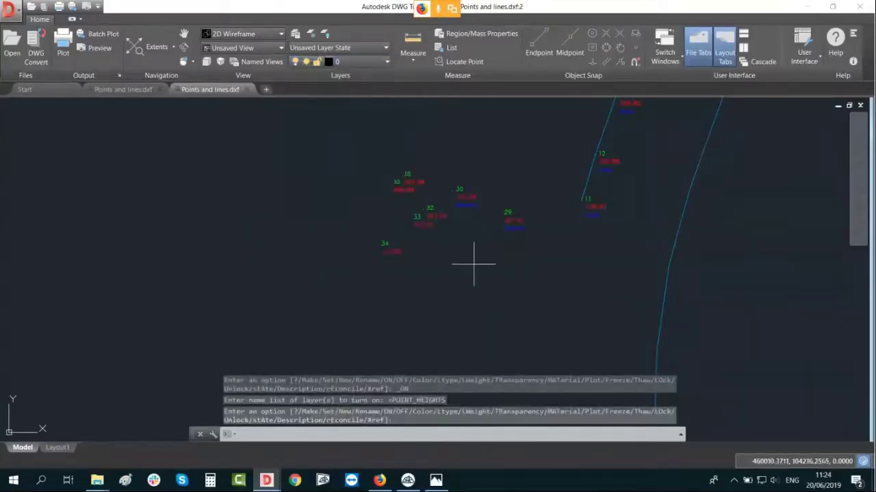
scroll(475, 264, up, 3)
middle_drag(479, 260, 410, 282)
scroll(409, 282, up, 2)
scroll(410, 273, down, 4)
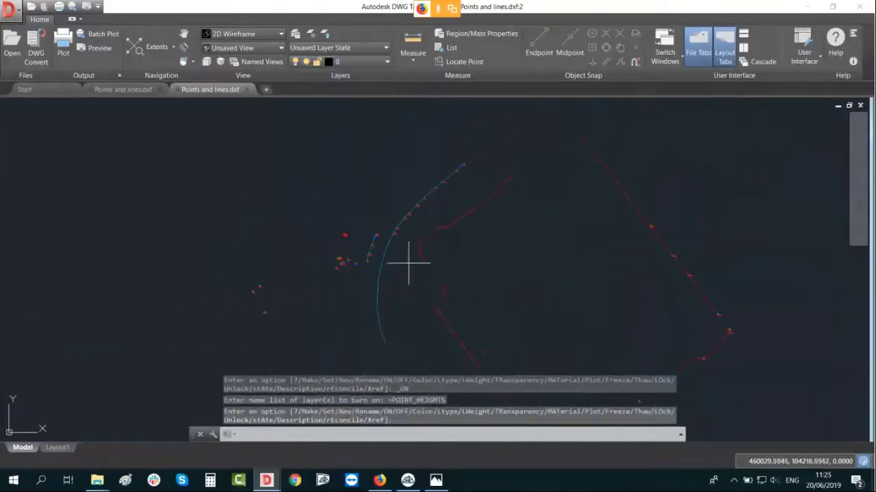
Step: Orbit the drawing in 3D to examine the elevations of the road lines, site outline and surveyed points
click(184, 47)
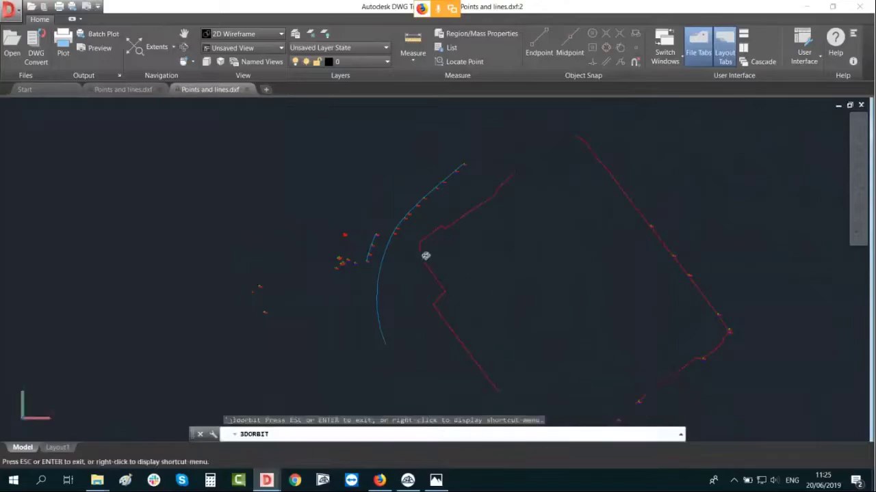
mouse_move(404, 273)
mouse_down()
mouse_move(441, 142)
mouse_move(469, 143)
mouse_move(461, 253)
mouse_move(473, 272)
mouse_move(415, 279)
mouse_up()
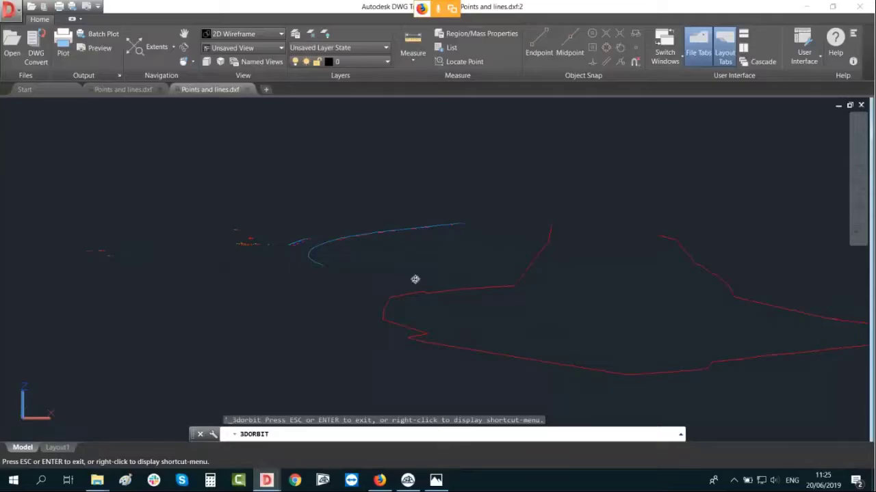
mouse_move(343, 274)
mouse_down()
mouse_move(489, 332)
mouse_move(390, 460)
mouse_move(320, 381)
mouse_up()
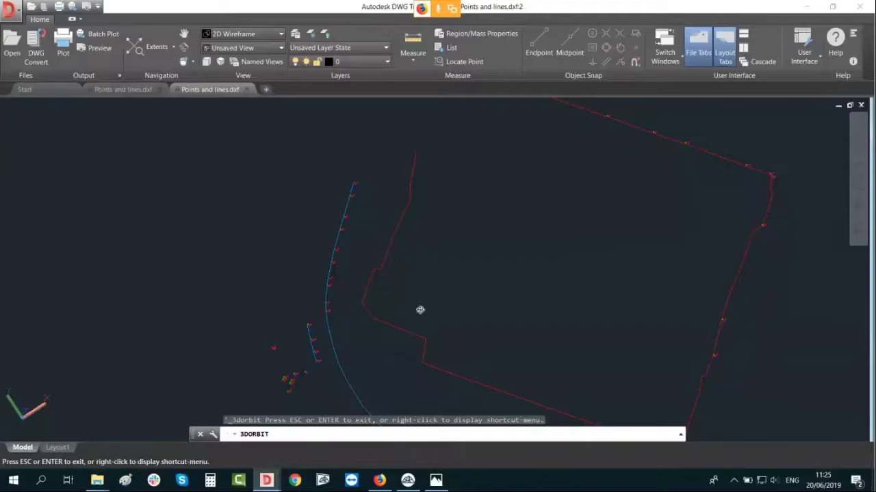
drag(346, 345, 331, 244)
drag(311, 270, 231, 230)
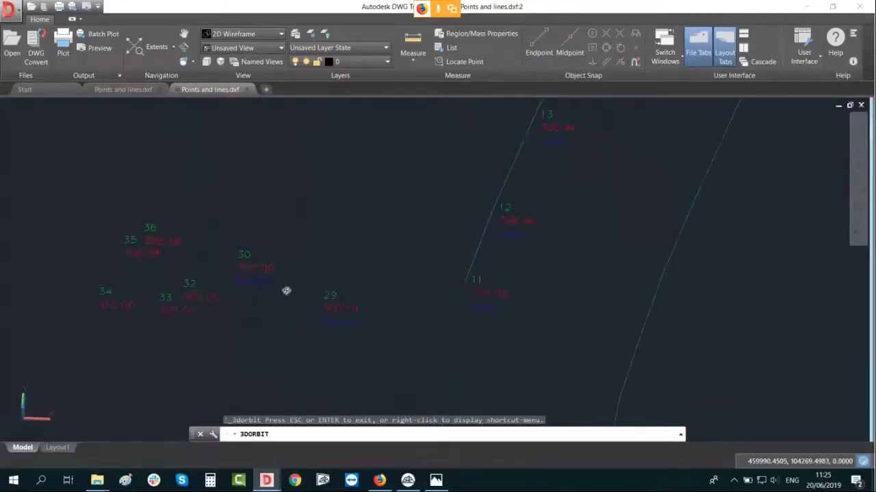
drag(294, 274, 298, 370)
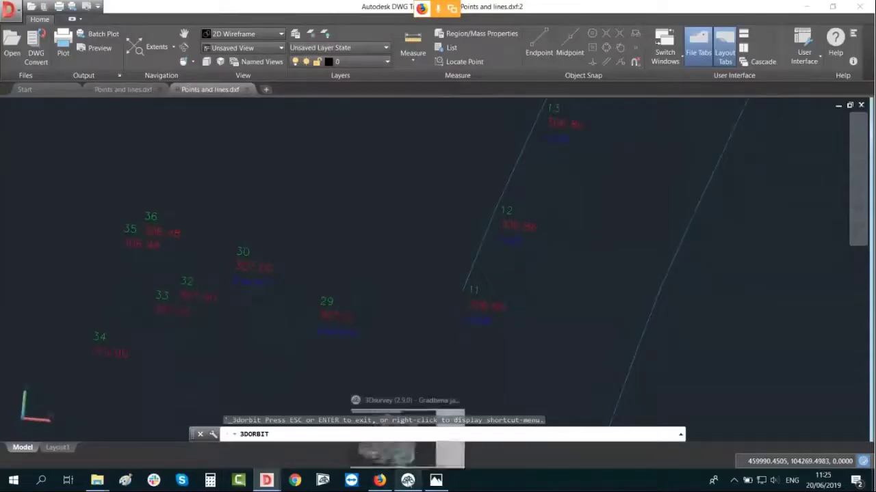
Step: Switch to 3Dsurvey and start saving the CAD data in TXT ASCII format as 3Dpoints.txt in the project folder
click(407, 480)
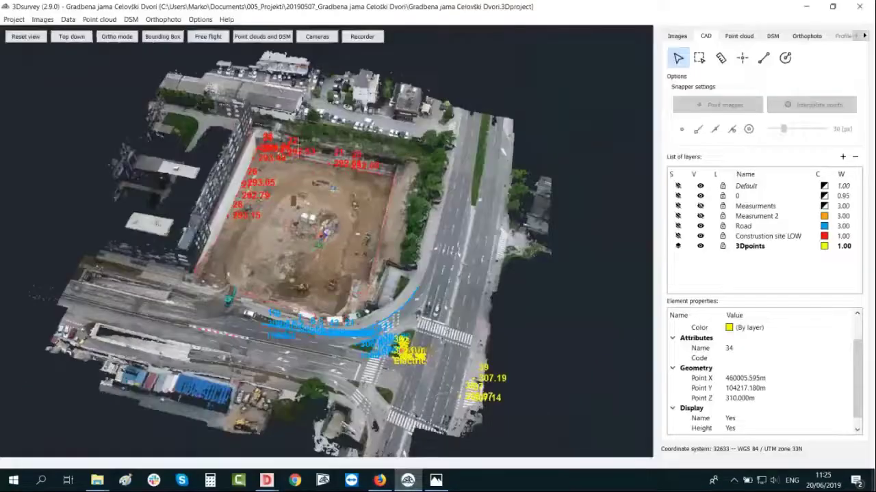
click(96, 20)
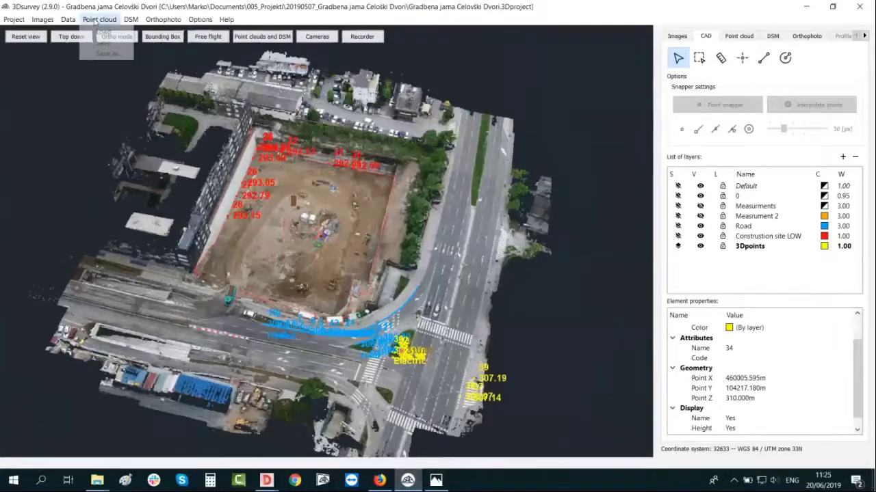
mouse_move(67, 19)
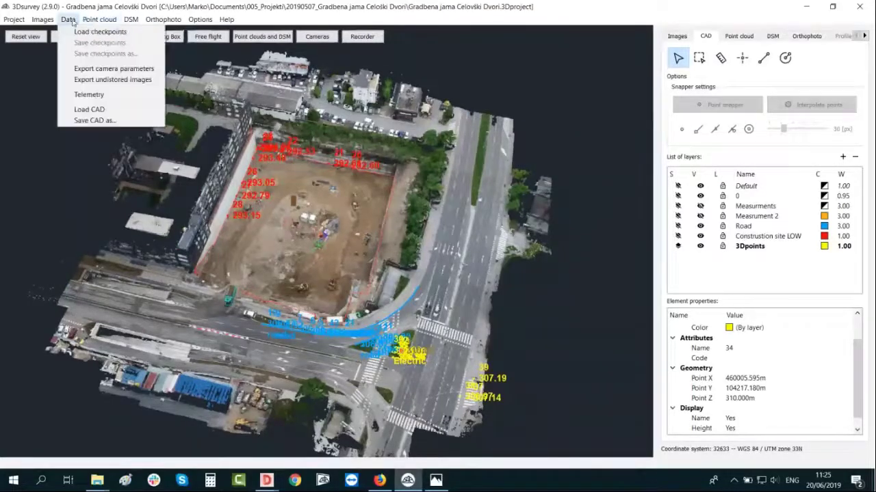
click(95, 120)
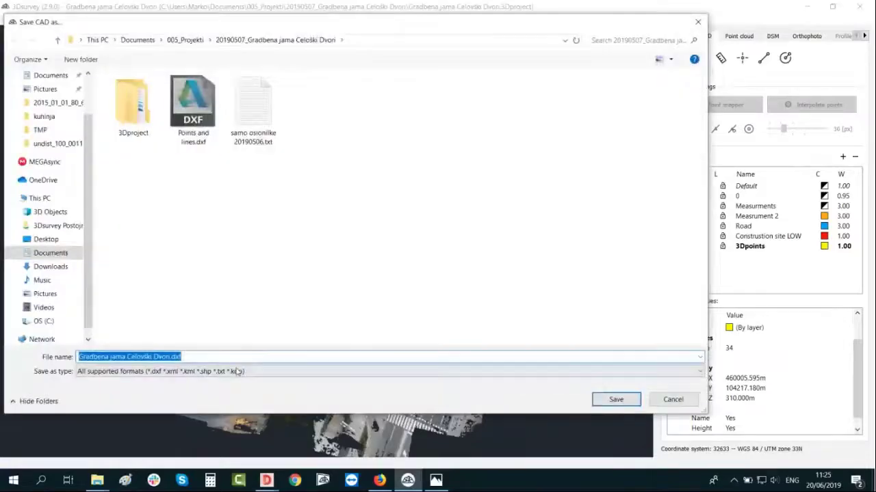
click(236, 371)
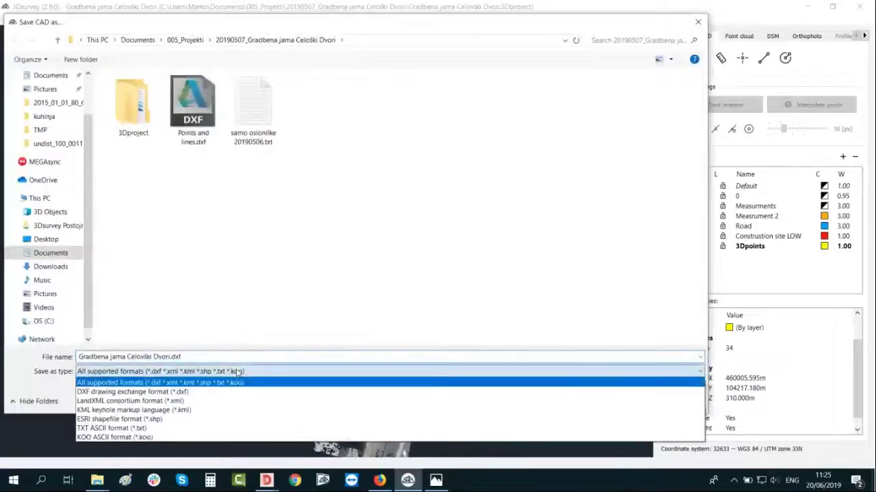
click(109, 430)
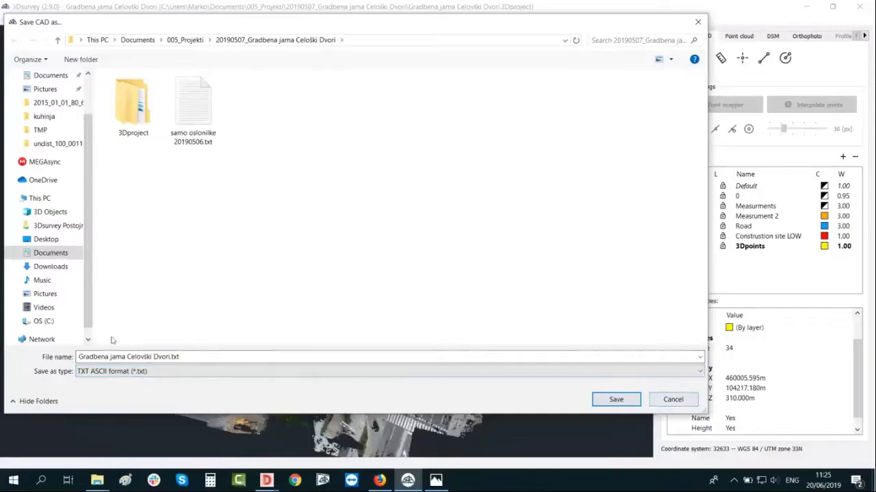
click(135, 357)
drag(170, 357, 6, 361)
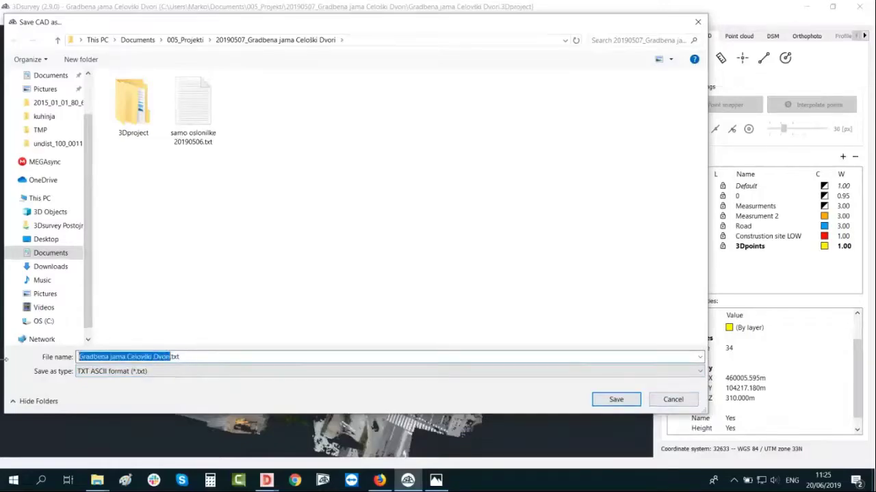
text(3Ds)
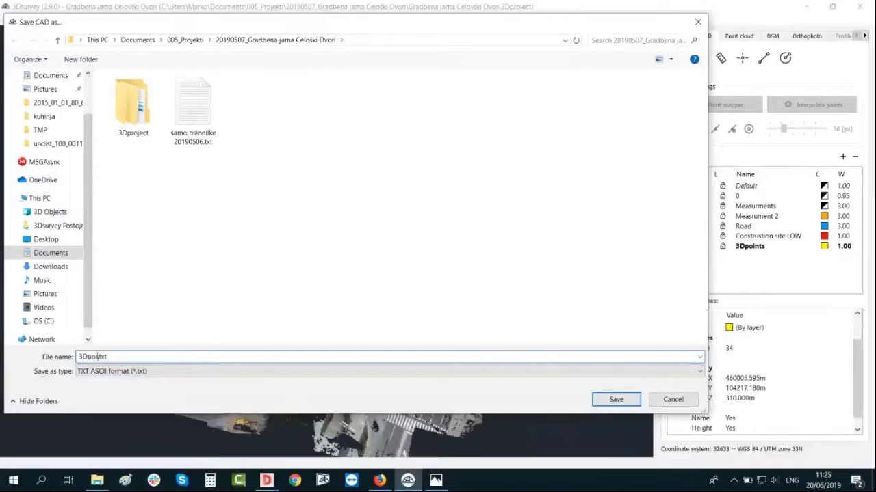
key(Return)
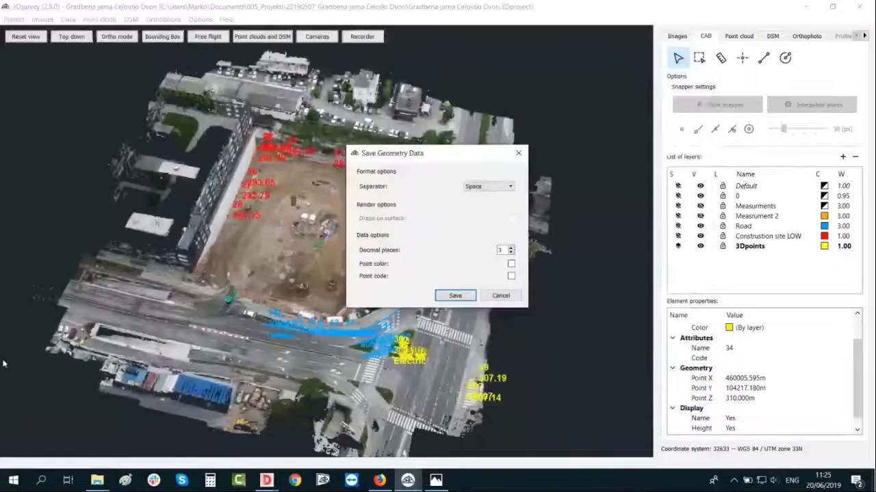
Step: Export the point text file with a space separator and 3 decimal places, without point color or point code
click(502, 190)
click(508, 188)
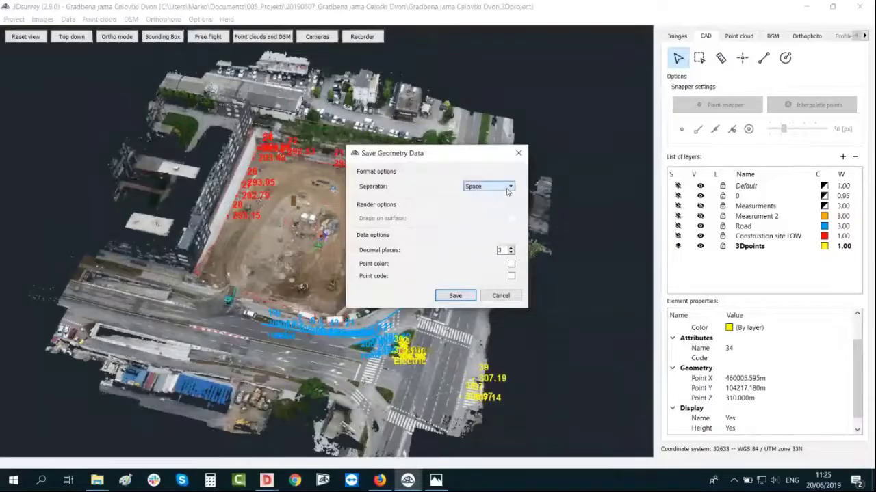
click(501, 251)
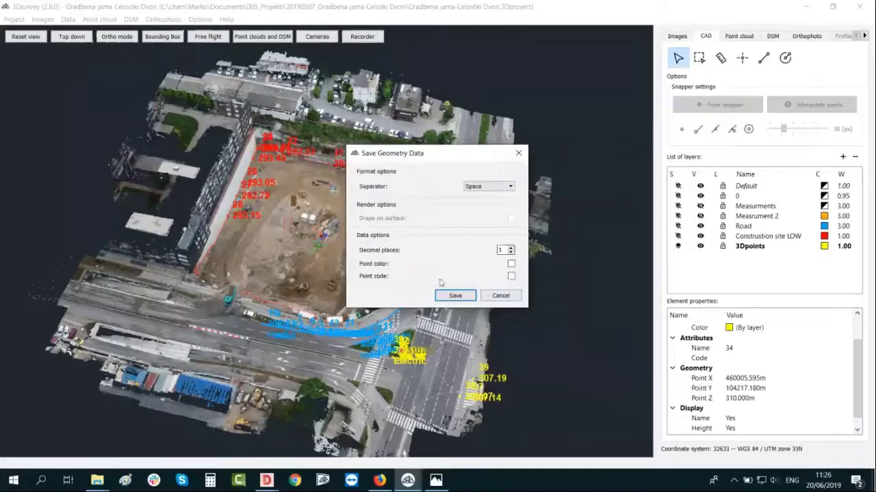
click(456, 295)
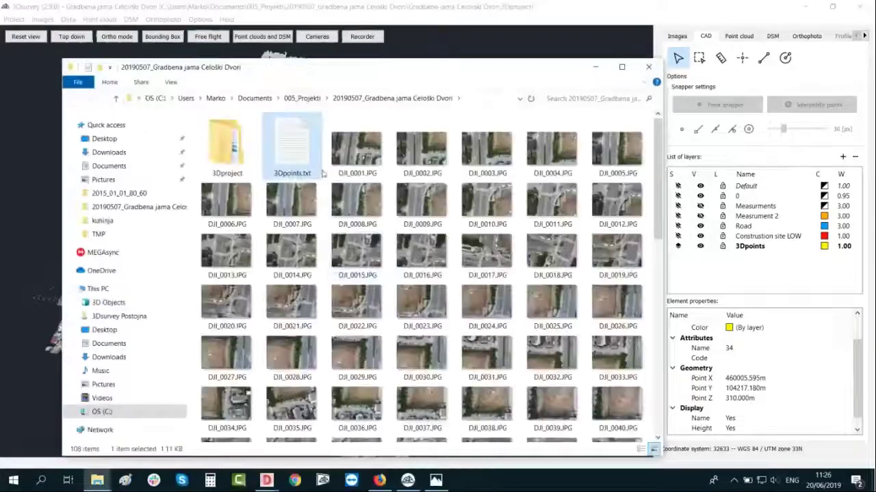
Step: Open 3Dpoints.txt in Notepad++, examine the exported point numbers and coordinates, and close it, declining the editor update
right_click(308, 150)
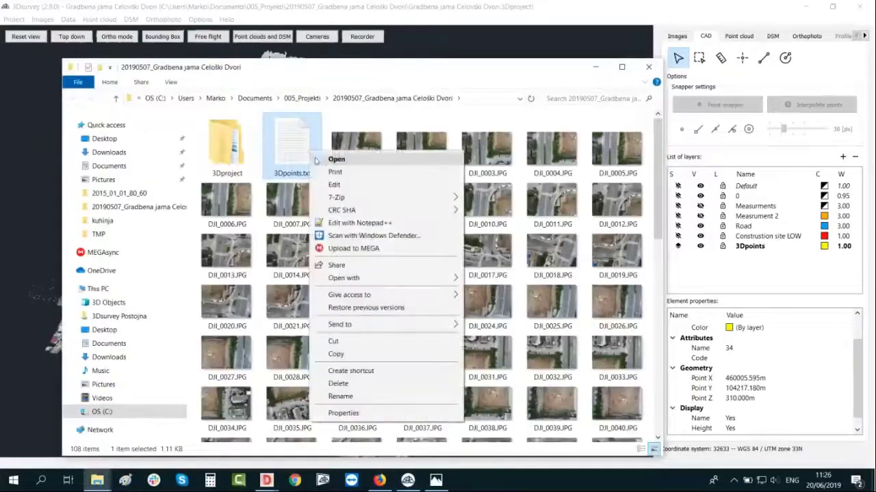
click(351, 225)
key(Return)
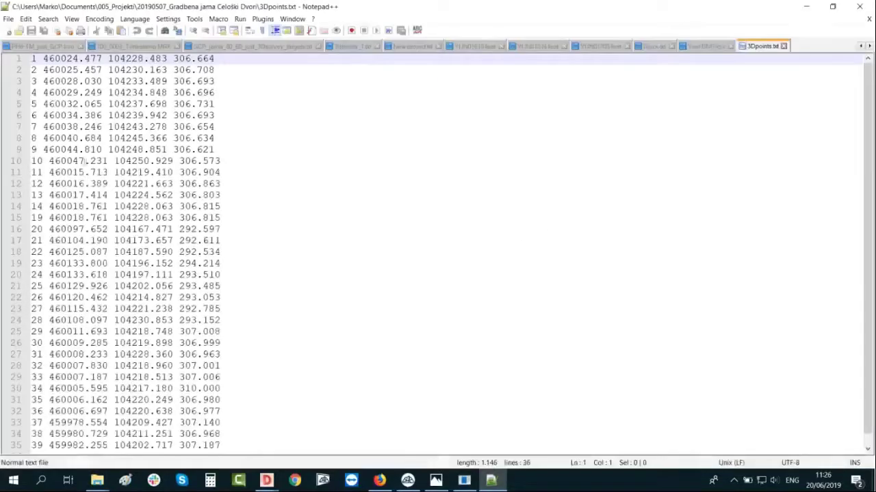
scroll(117, 172, down, 1)
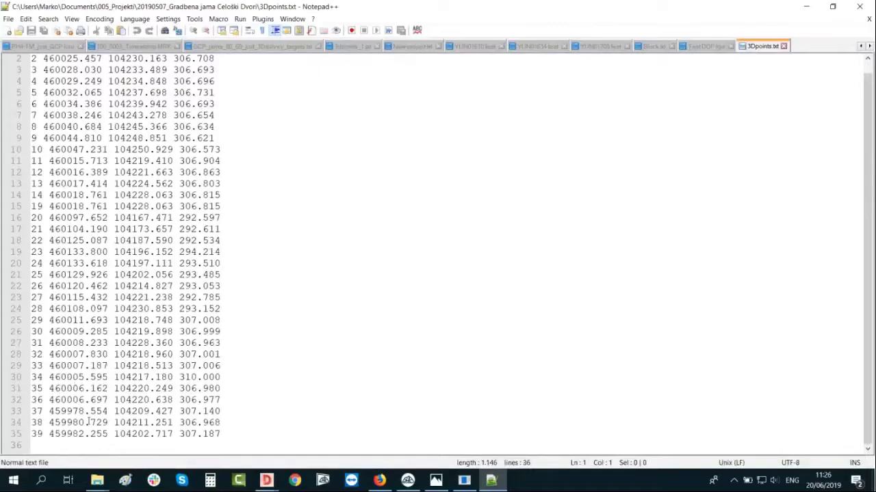
scroll(88, 410, up, 1)
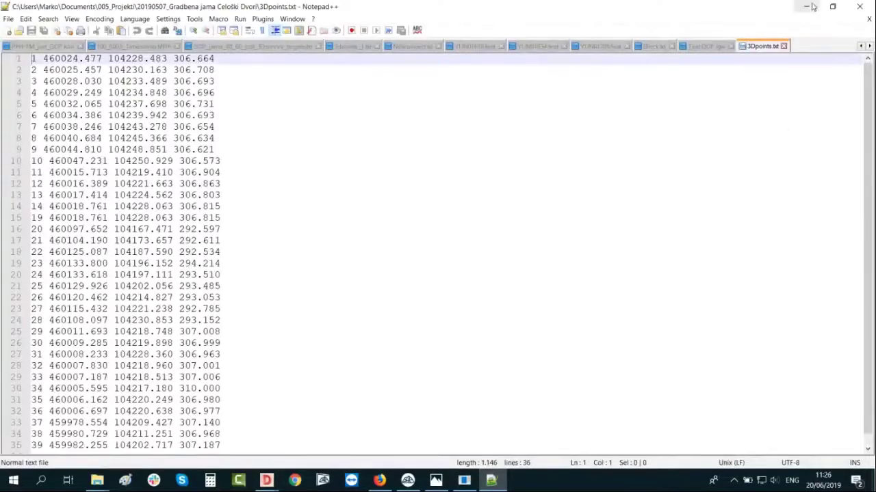
click(860, 7)
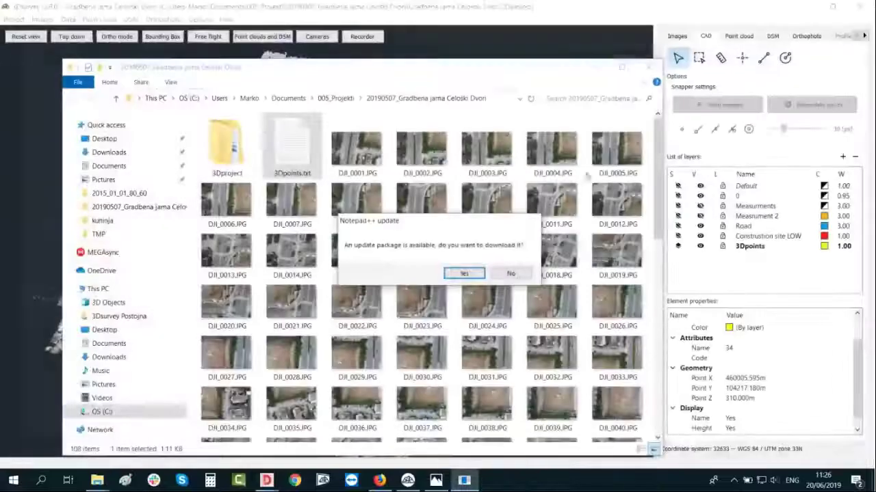
click(511, 273)
click(595, 67)
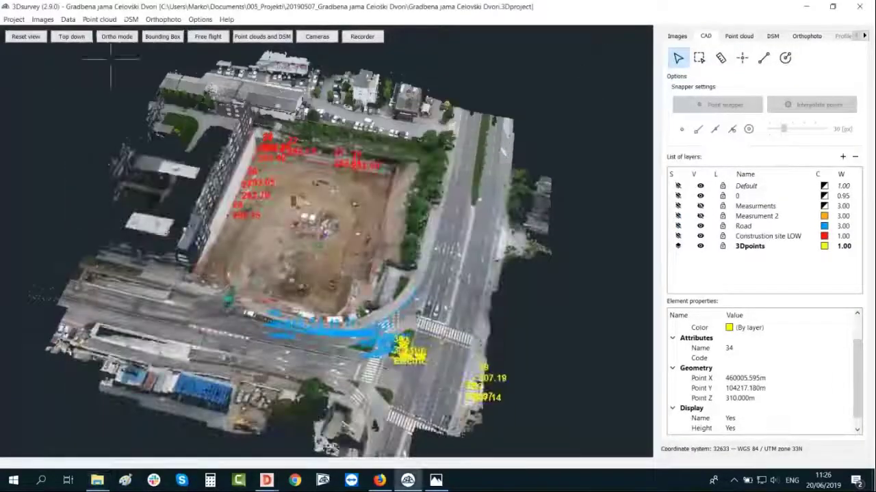
Step: Export the CAD points again in TXT ASCII format with point codes included, replacing the existing 3Dpoints.txt
click(68, 20)
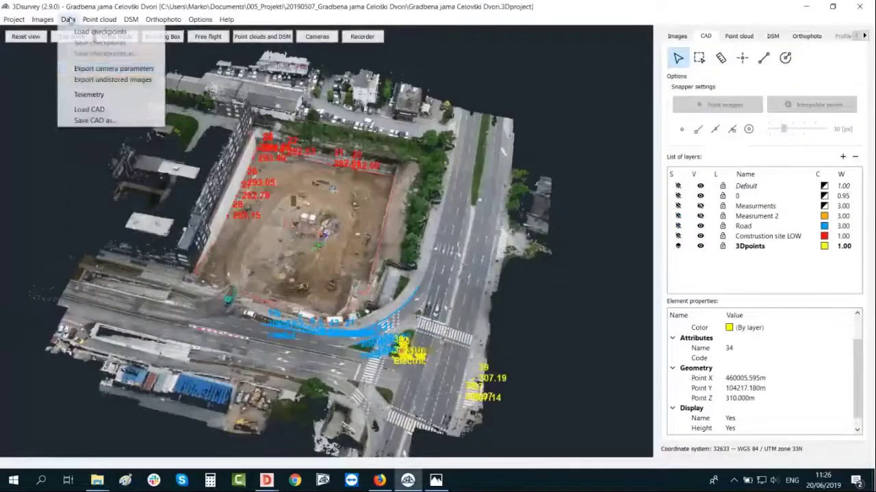
click(87, 121)
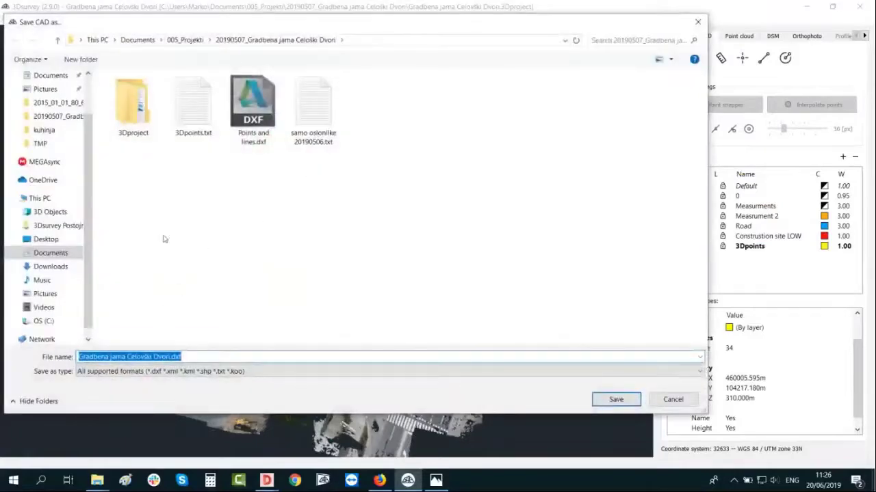
click(193, 106)
click(271, 373)
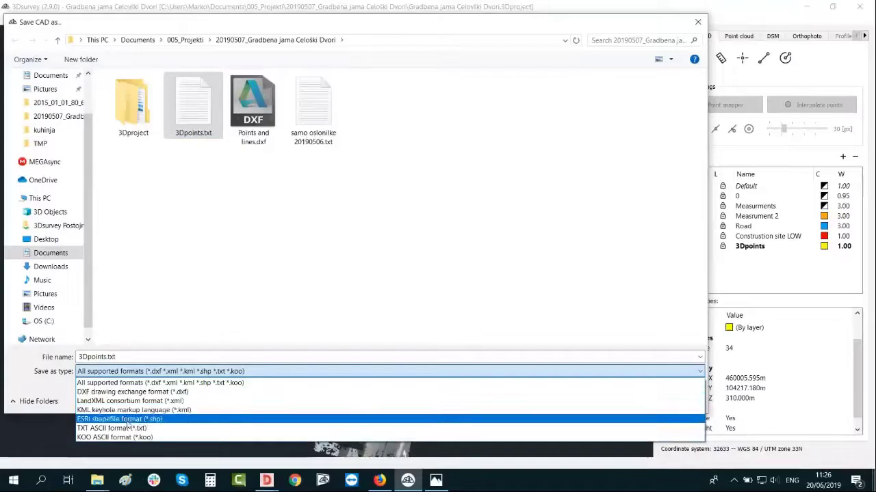
click(124, 428)
click(614, 400)
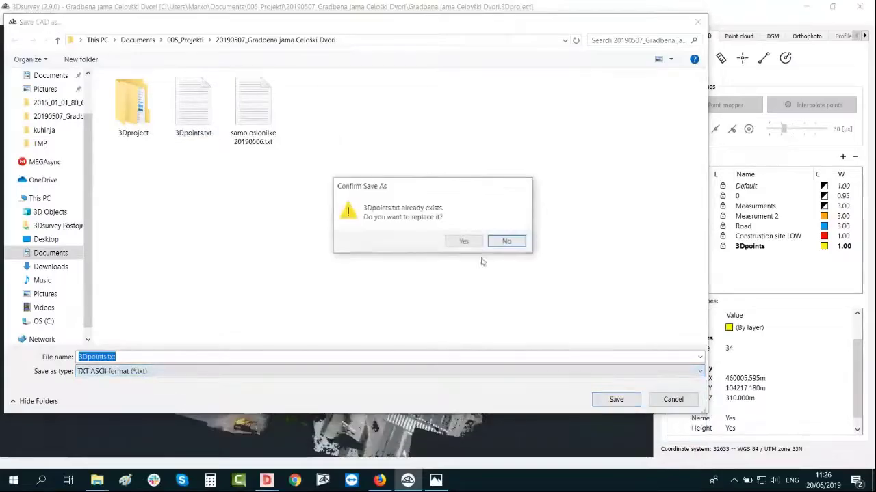
click(461, 240)
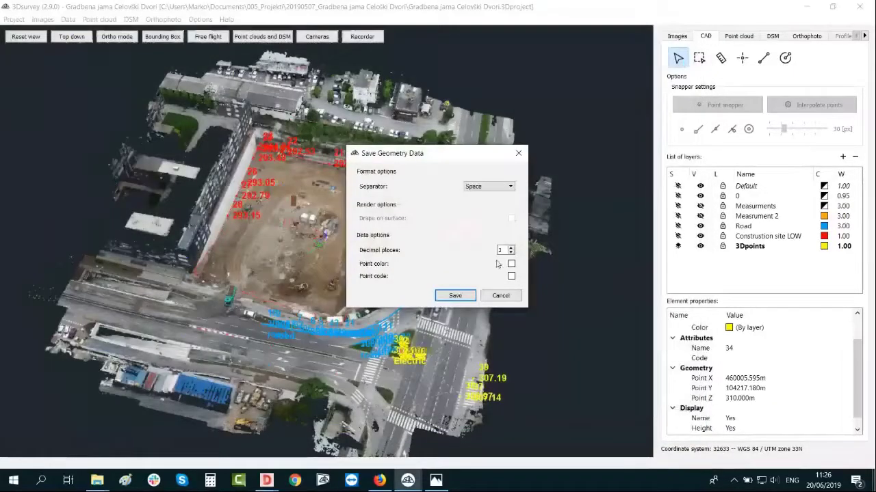
click(511, 276)
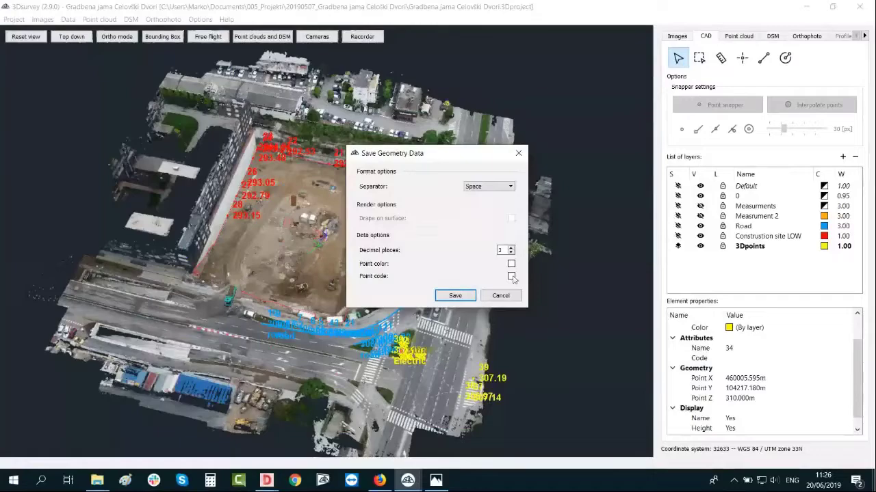
click(457, 296)
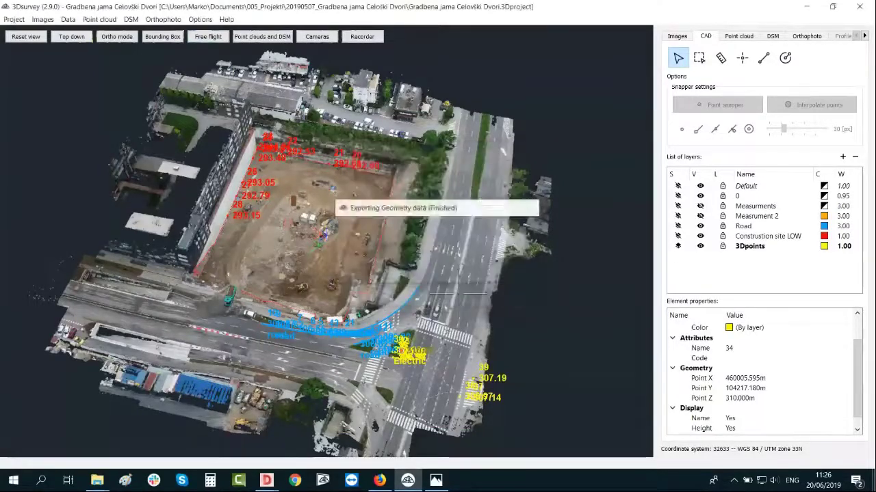
Step: Reopen 3Dpoints.txt from the project folder in Notepad++, examine the code column beside the coordinates, and return to 3Dsurvey
click(97, 480)
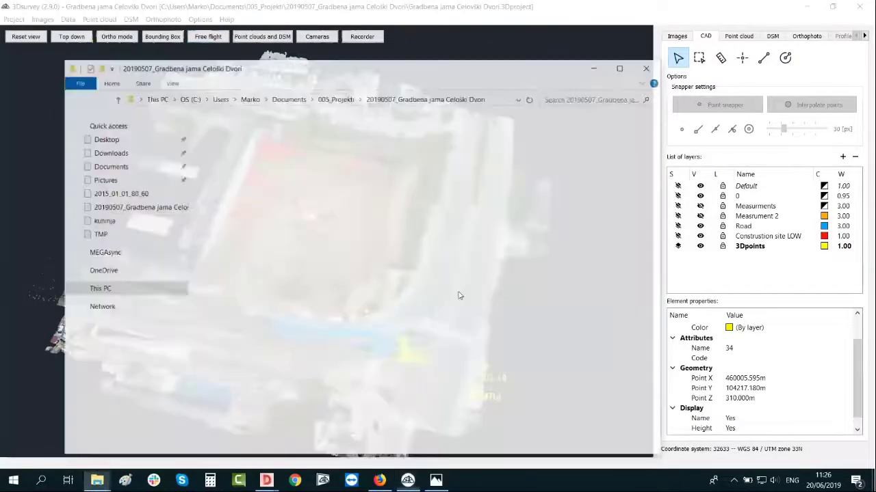
right_click(288, 156)
click(335, 226)
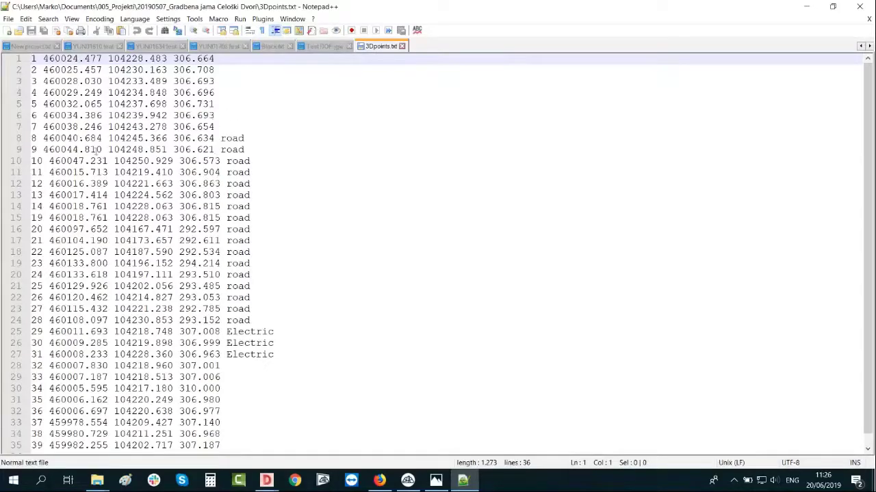
scroll(266, 316, down, 1)
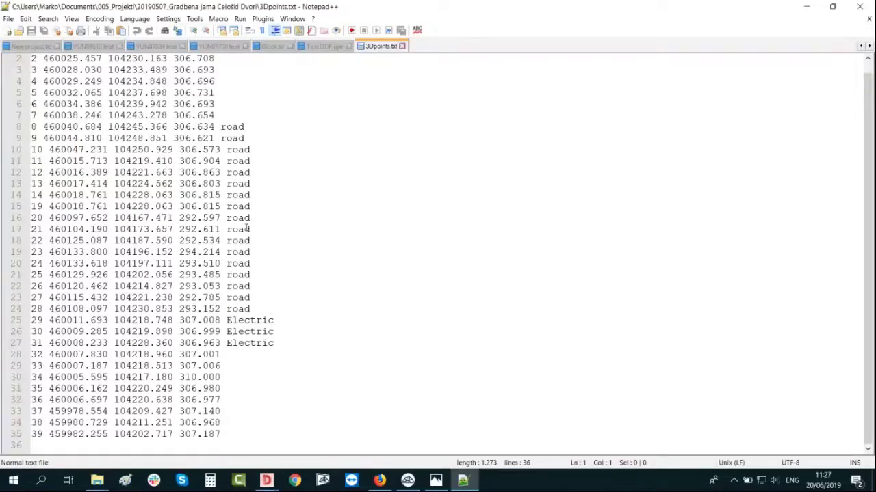
click(859, 6)
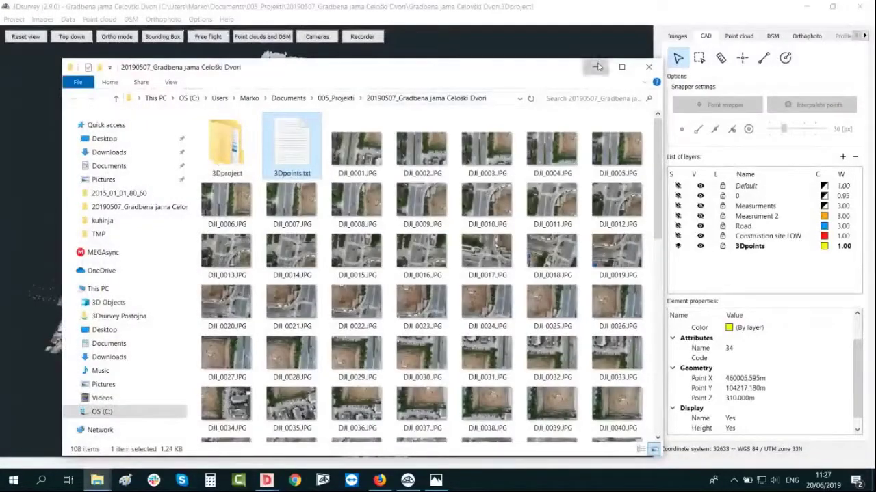
click(599, 66)
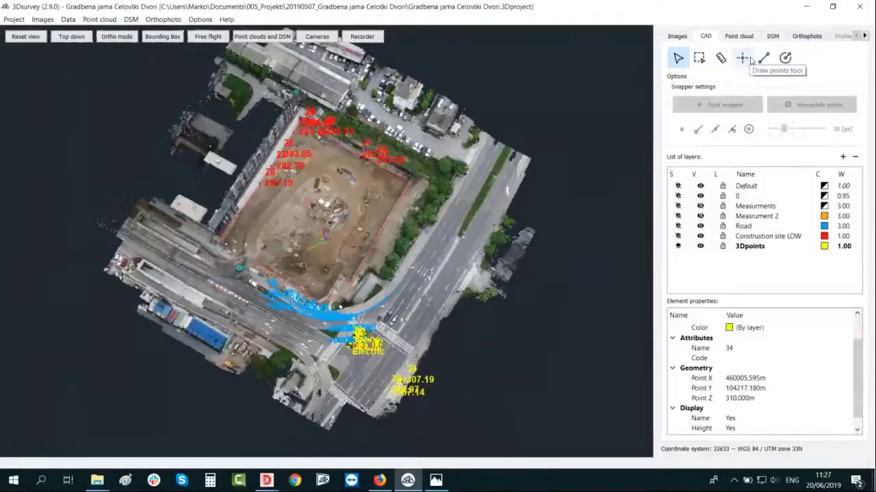
Step: Examine the excavation outline, the road line and their labelled points in the 3D model from close range
drag(557, 191, 440, 134)
scroll(412, 329, up, 5)
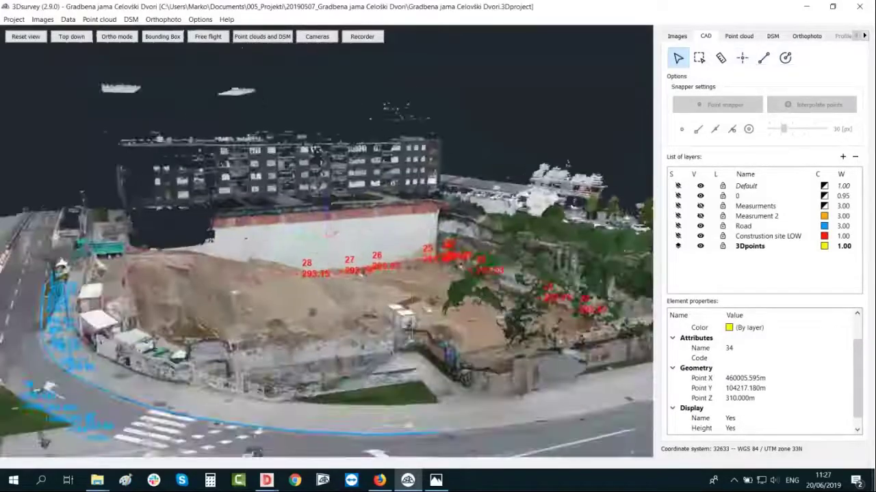
scroll(412, 328, up, 3)
drag(342, 301, 304, 373)
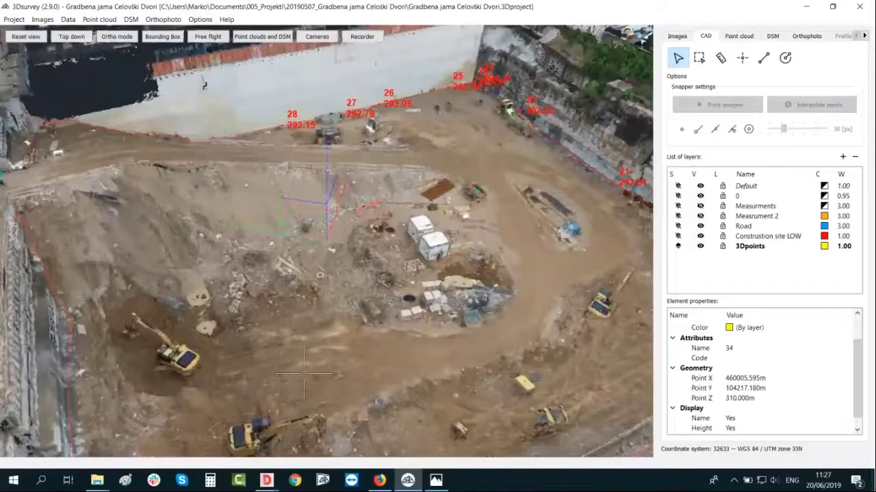
drag(304, 373, 352, 260)
right_drag(353, 260, 393, 189)
drag(394, 189, 477, 214)
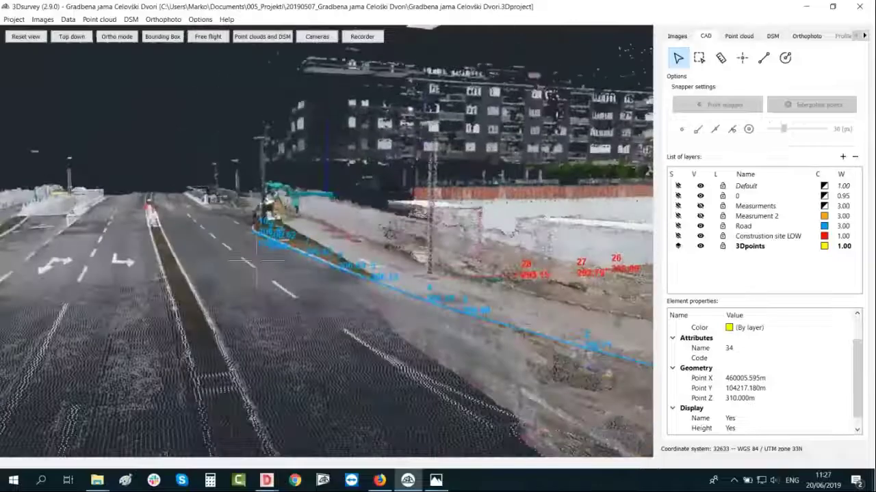
scroll(478, 215, up, 3)
right_drag(197, 282, 340, 262)
drag(205, 281, 216, 288)
scroll(267, 289, up, 3)
scroll(266, 289, up, 3)
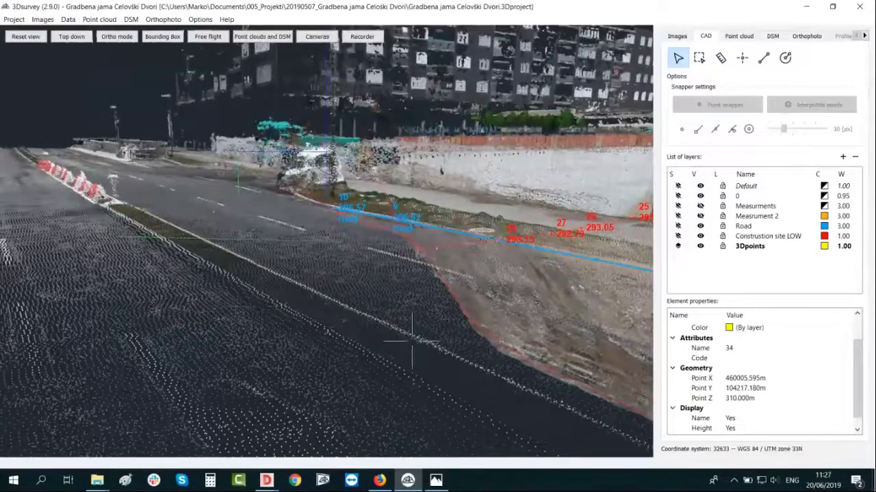
Step: Set up the polyline tool on the Construstion site LOW layer with Point snapper, distance display off, and vertex points showing height only
click(677, 236)
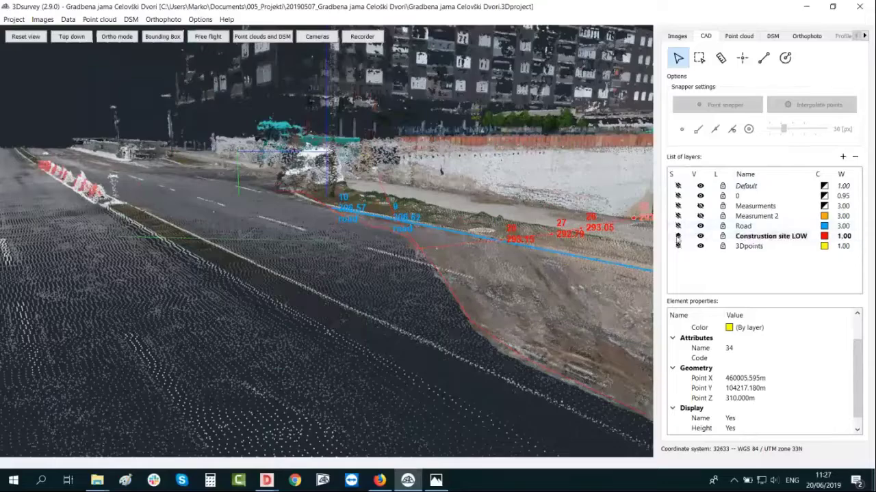
click(764, 57)
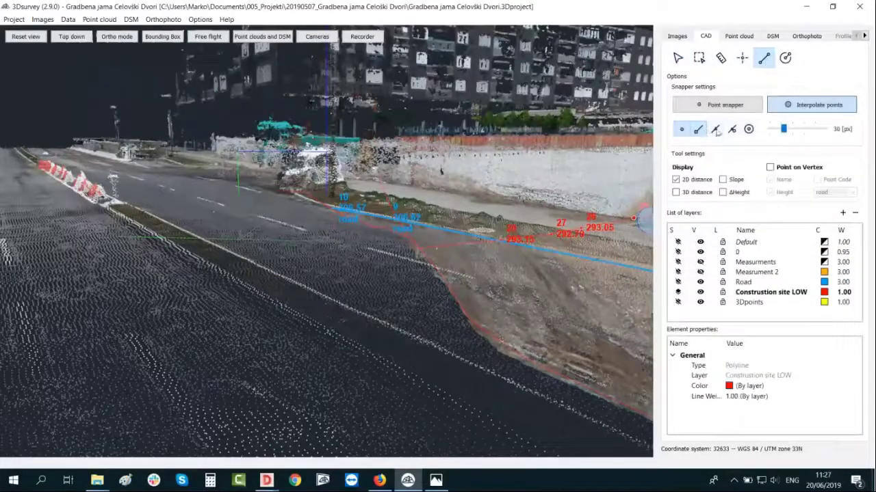
click(711, 106)
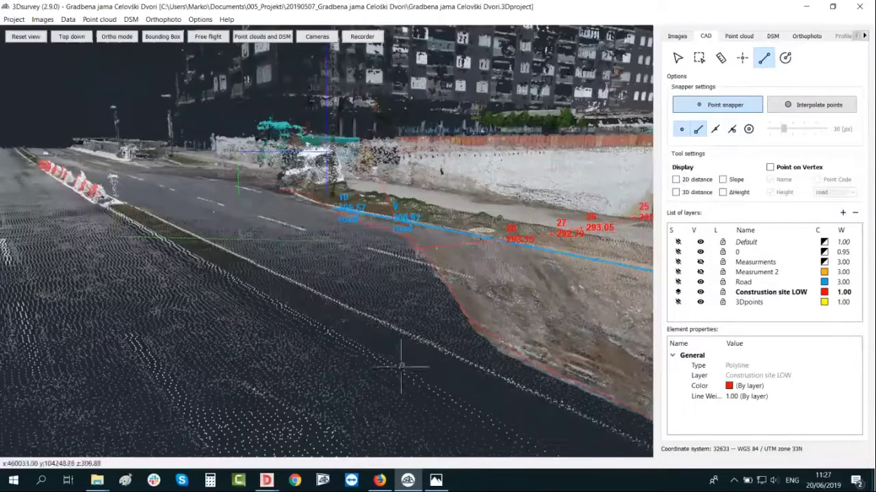
click(770, 168)
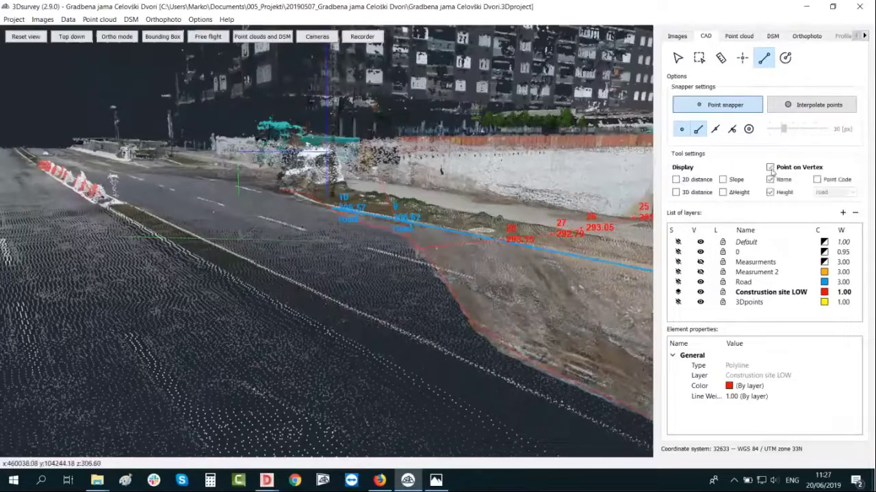
click(775, 180)
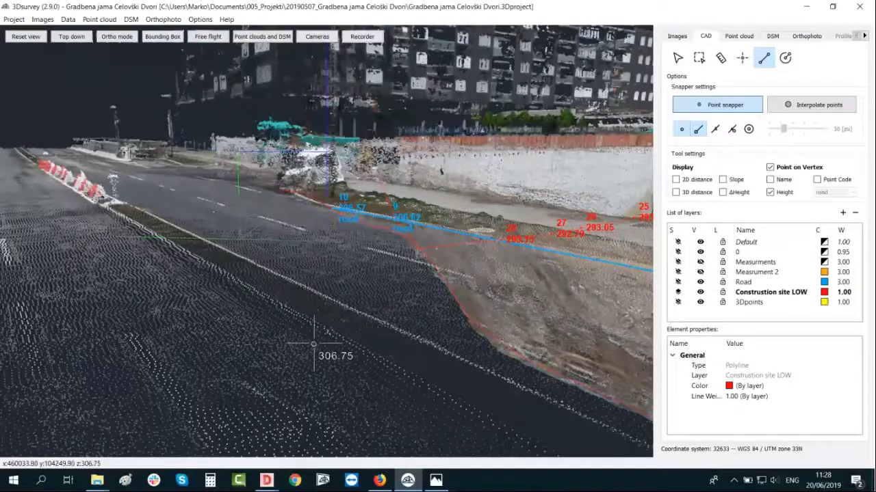
Step: Draw an open five-vertex polyline along the near edge of the road's median strip, ending by the red-and-white barriers
drag(245, 303, 312, 336)
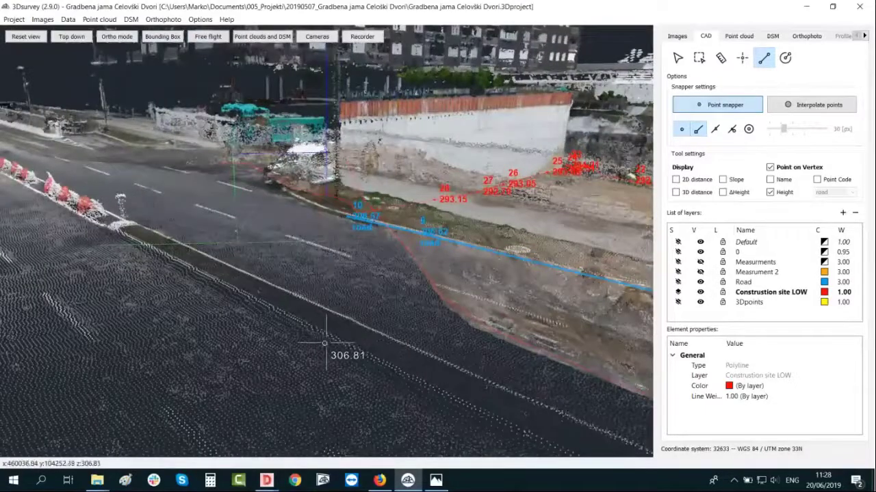
drag(303, 332, 303, 352)
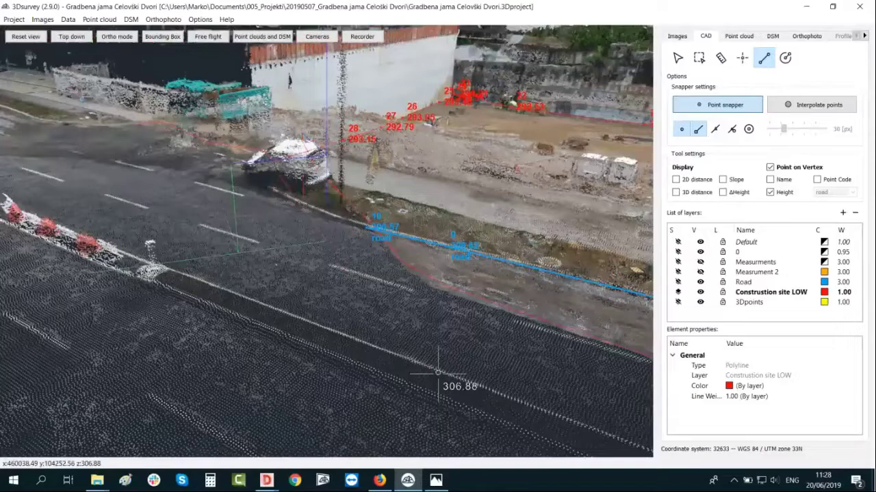
click(391, 387)
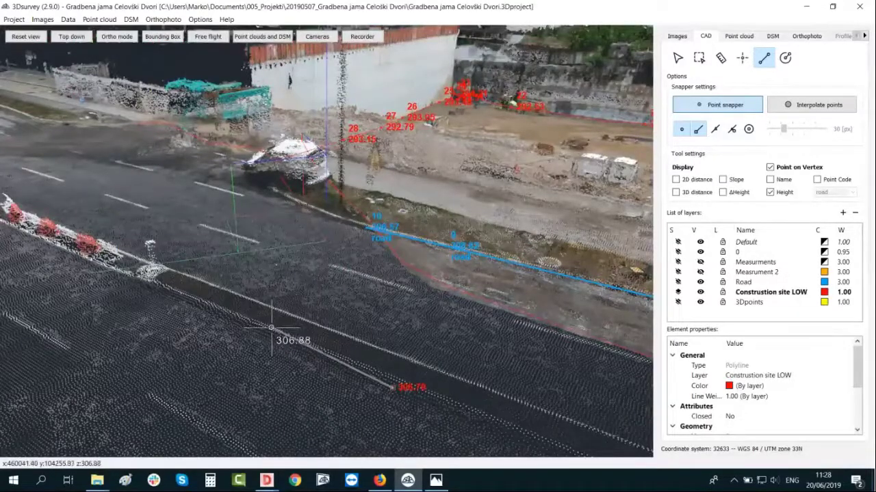
click(271, 333)
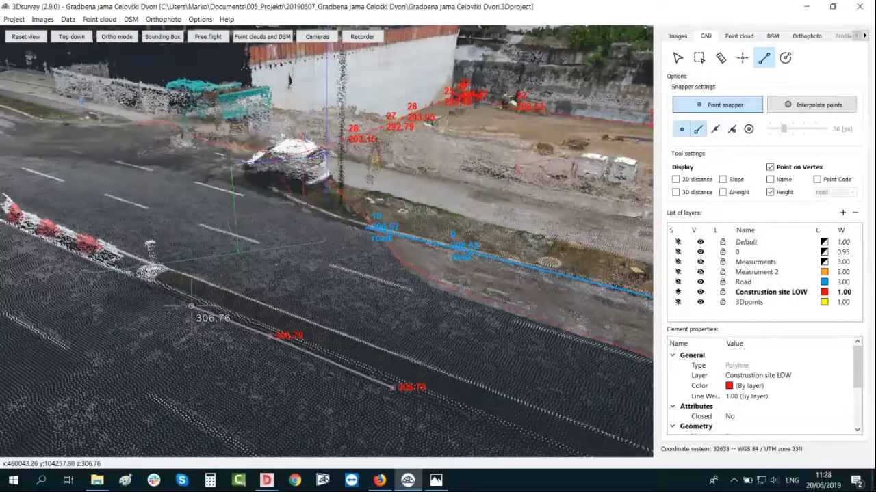
click(191, 306)
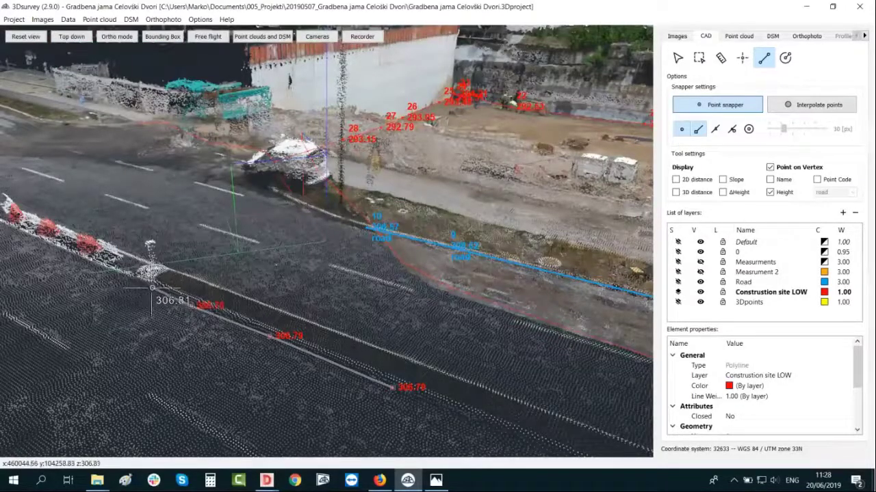
click(128, 281)
right_click(128, 281)
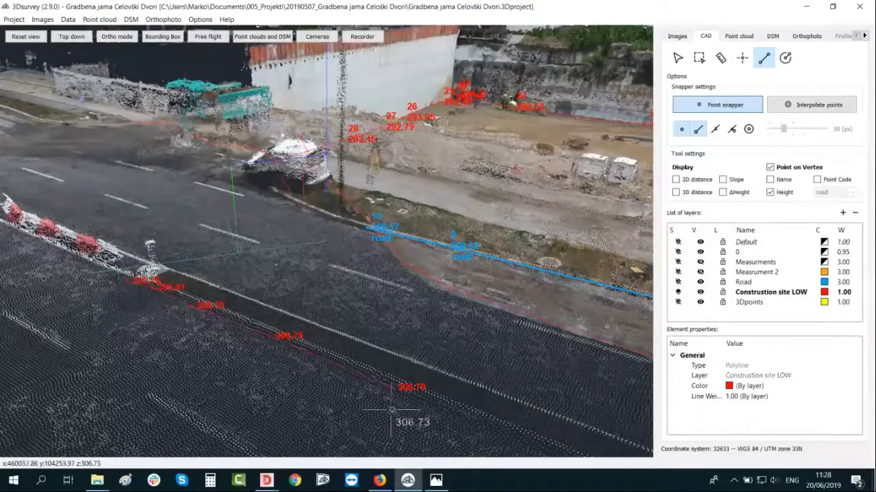
Step: Open the recent project Primerjava PC 283 VS 290 in a second 3Dsurvey window
drag(386, 411, 370, 401)
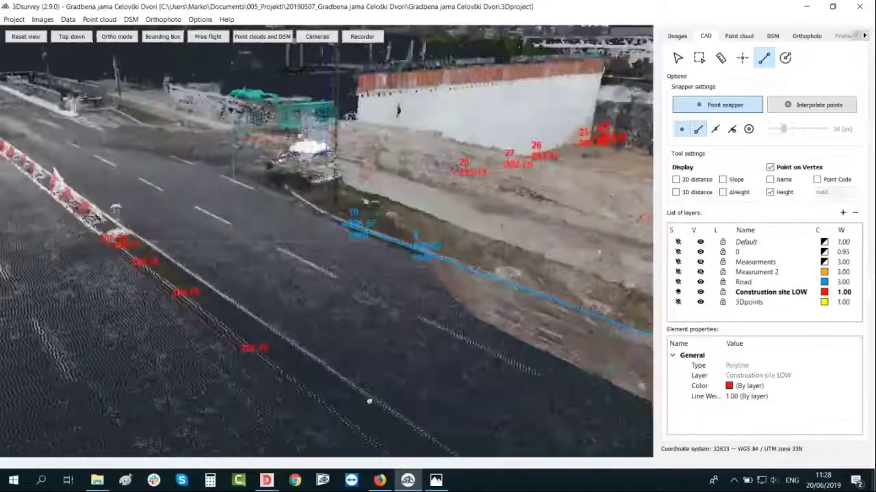
scroll(374, 376, up, 2)
scroll(382, 359, down, 3)
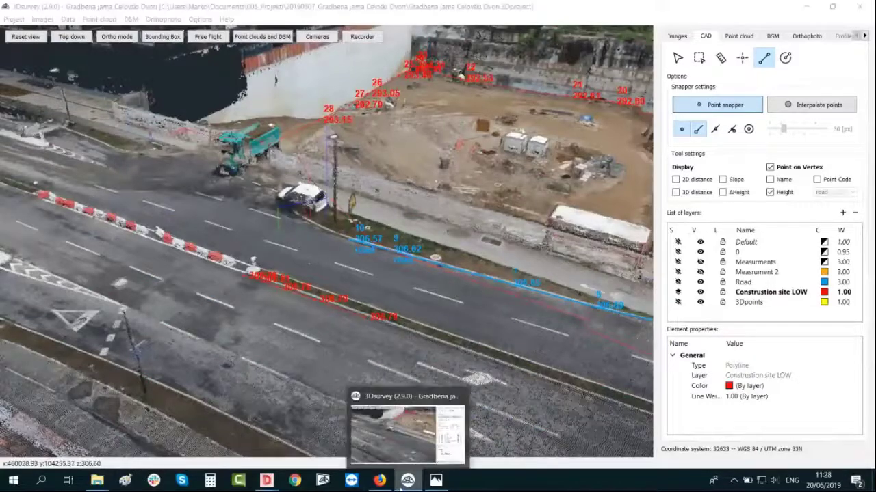
middle_click(408, 484)
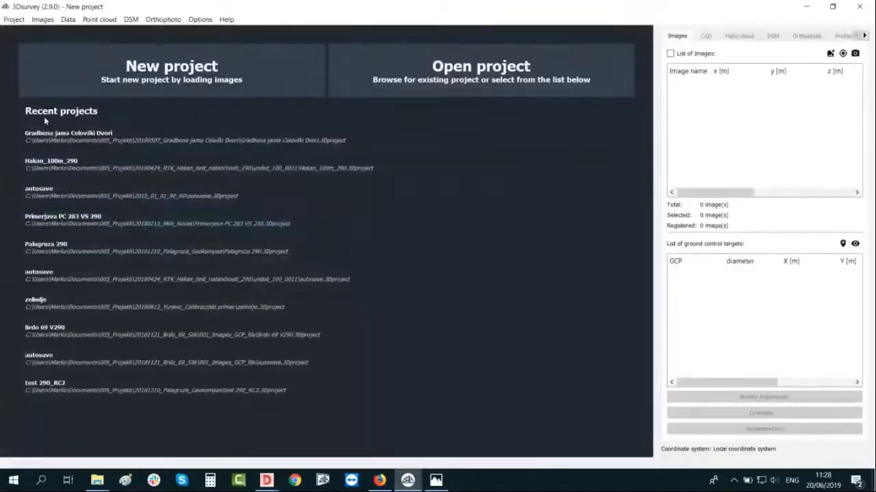
click(62, 225)
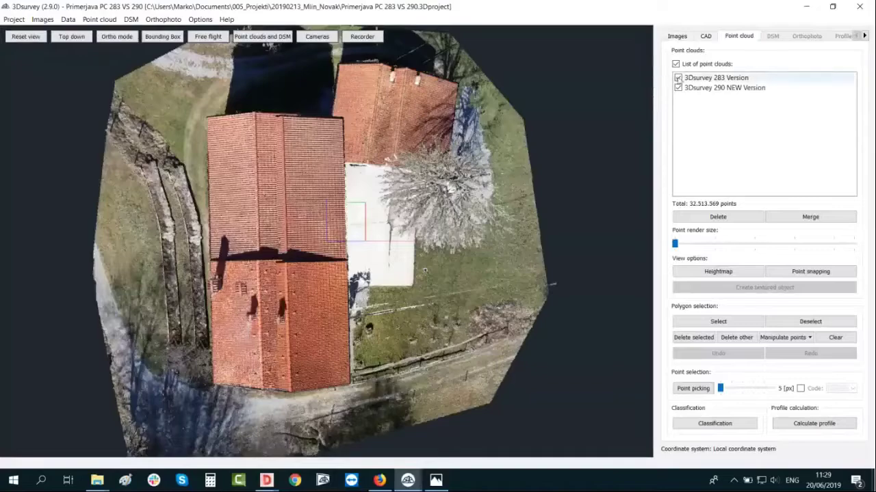
Step: Hide the 3Dsurvey 283 Version point cloud and view the 290 NEW Version house model obliquely
click(678, 78)
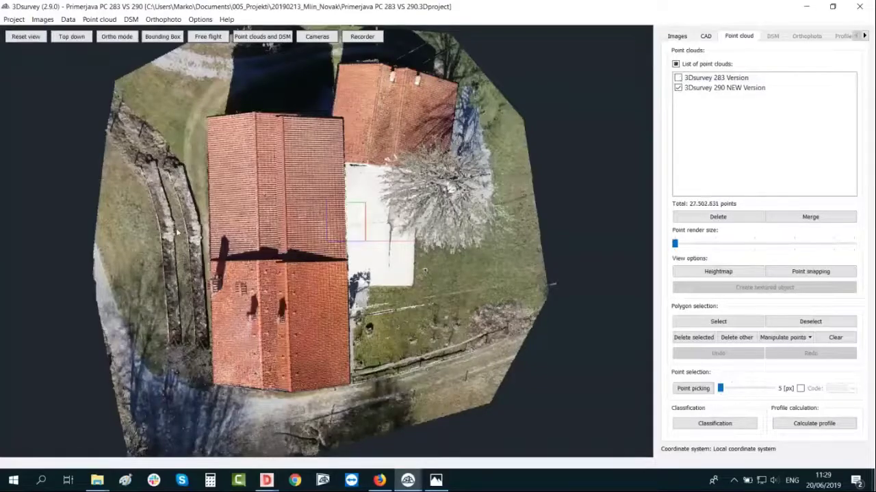
drag(402, 299, 277, 195)
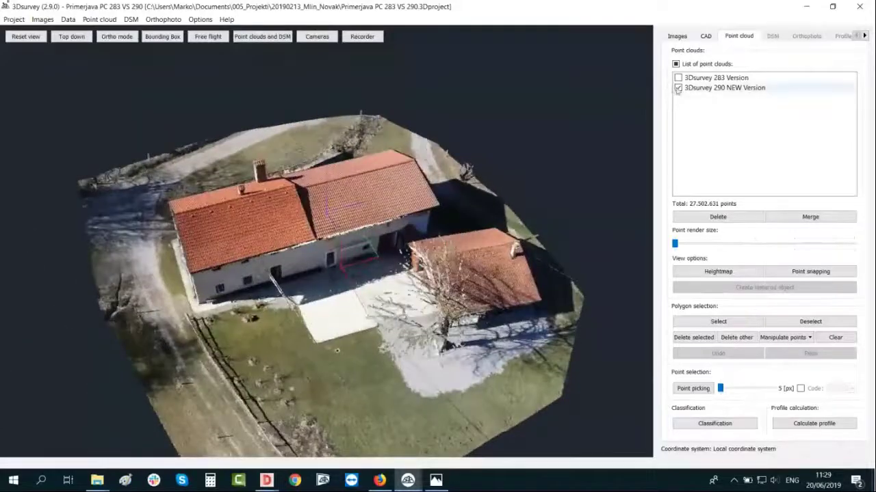
scroll(331, 217, up, 2)
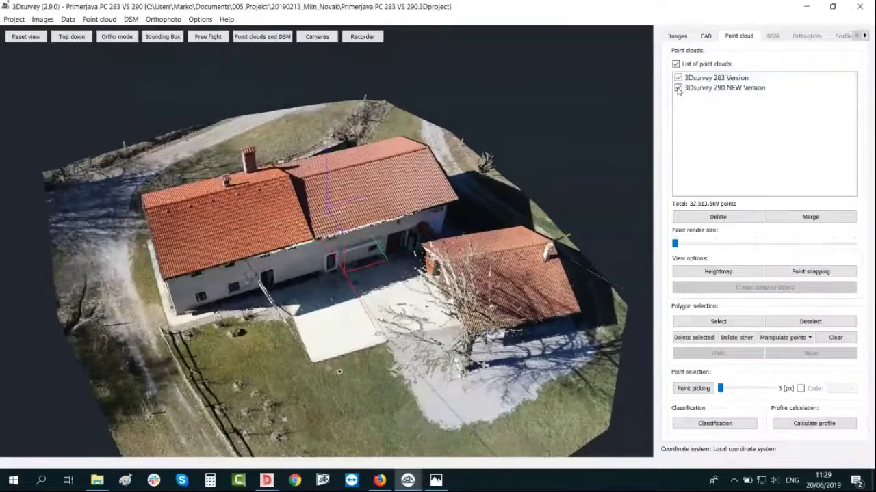
Step: Display only the 3Dsurvey 283 Version point cloud and examine the house's roof and courtyard facade up close
click(678, 88)
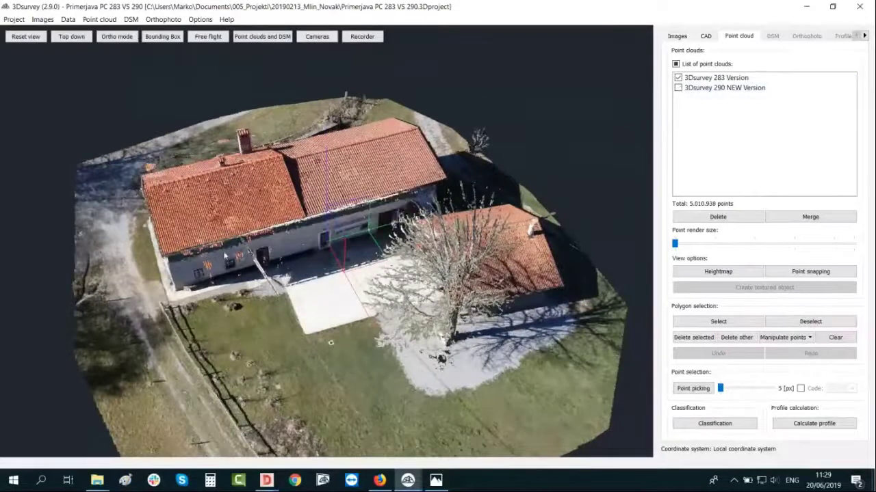
scroll(221, 254, up, 4)
scroll(221, 255, down, 1)
drag(262, 267, 357, 265)
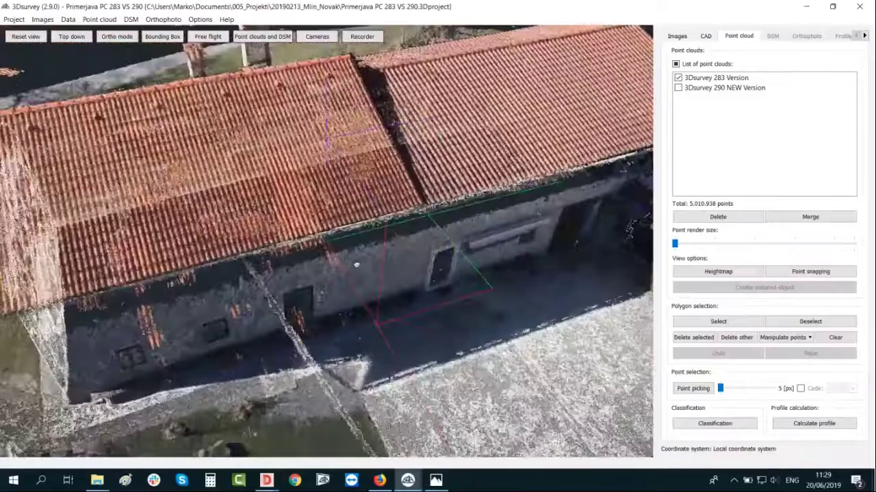
scroll(356, 264, up, 3)
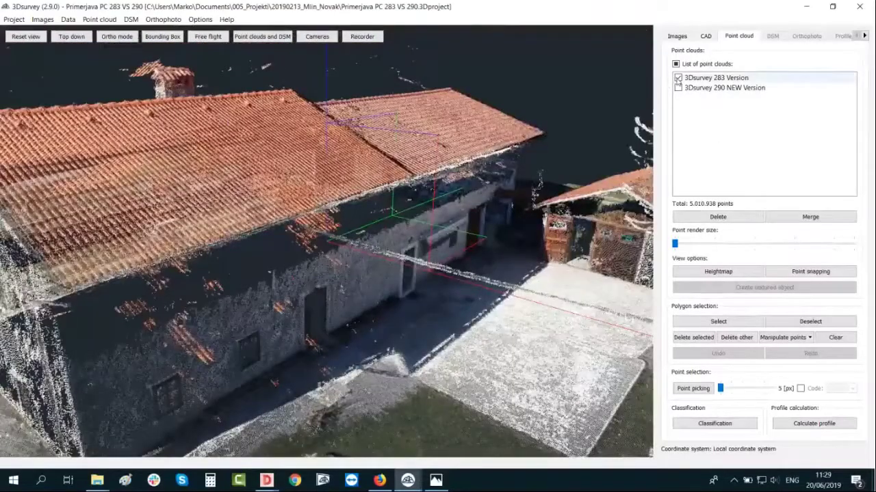
Step: Display only the 3Dsurvey 290 NEW Version point cloud and examine the house's roofs, facades, stone gable wall and surroundings from several sides
click(678, 77)
click(678, 87)
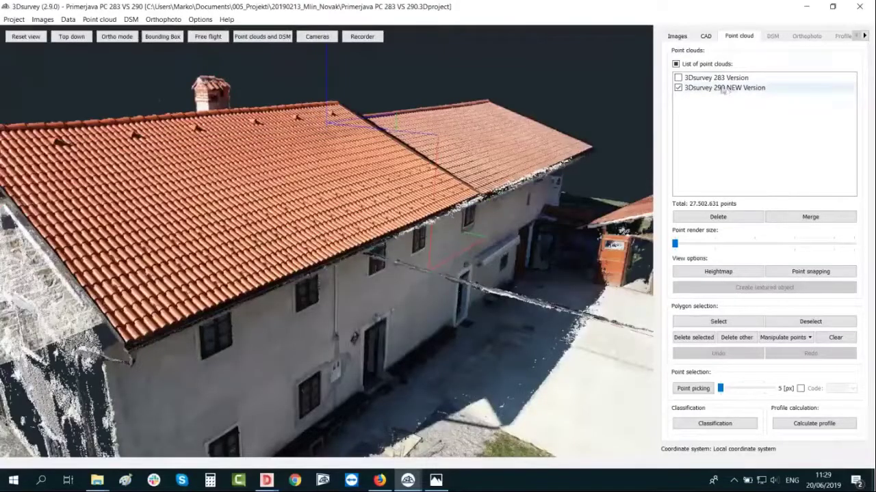
scroll(463, 257, down, 5)
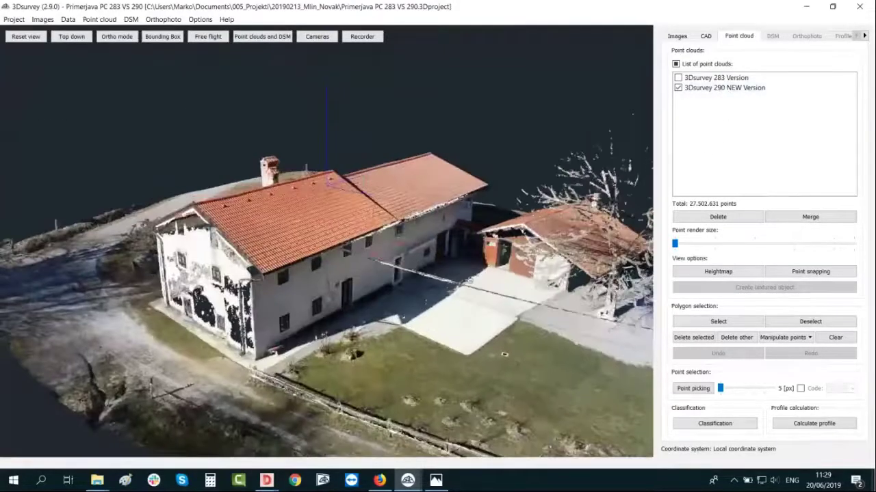
drag(463, 257, 507, 250)
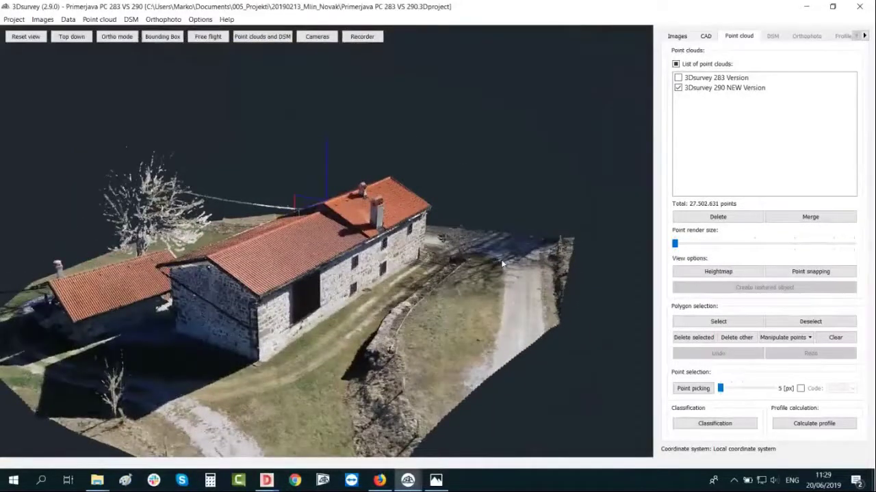
drag(342, 267, 386, 313)
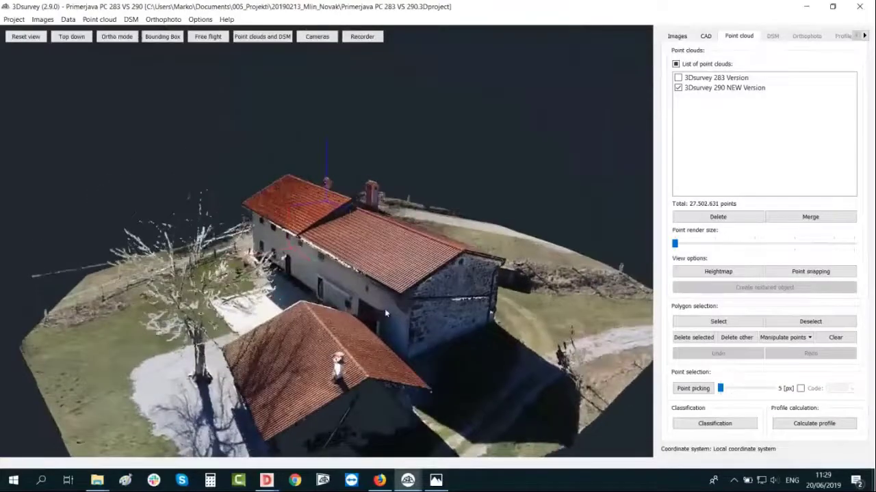
scroll(384, 308, up, 2)
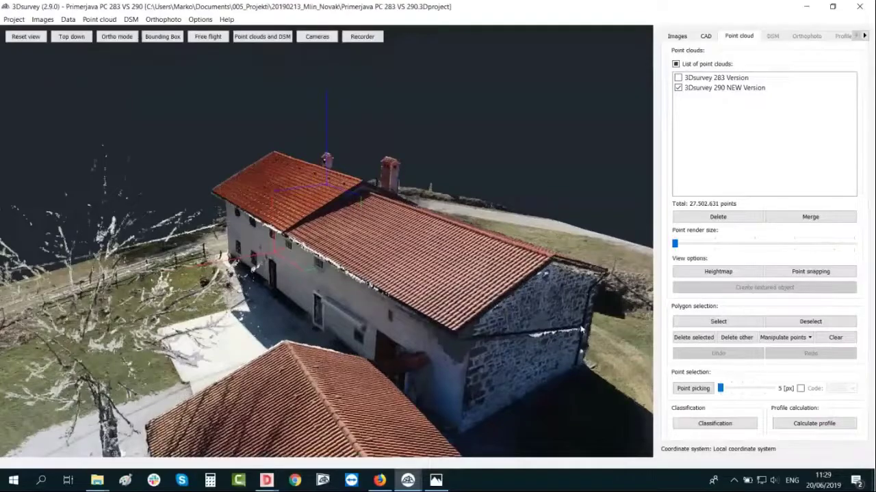
drag(516, 397, 353, 414)
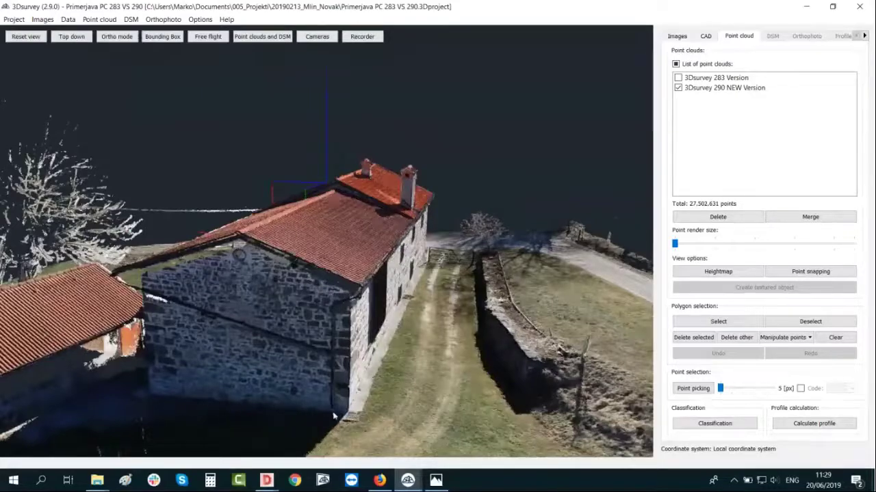
scroll(349, 419, up, 1)
scroll(409, 356, up, 2)
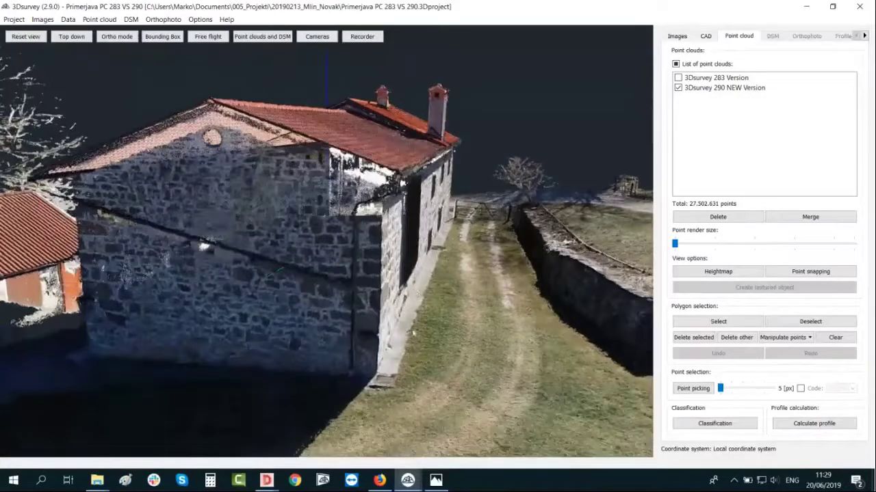
scroll(384, 319, down, 4)
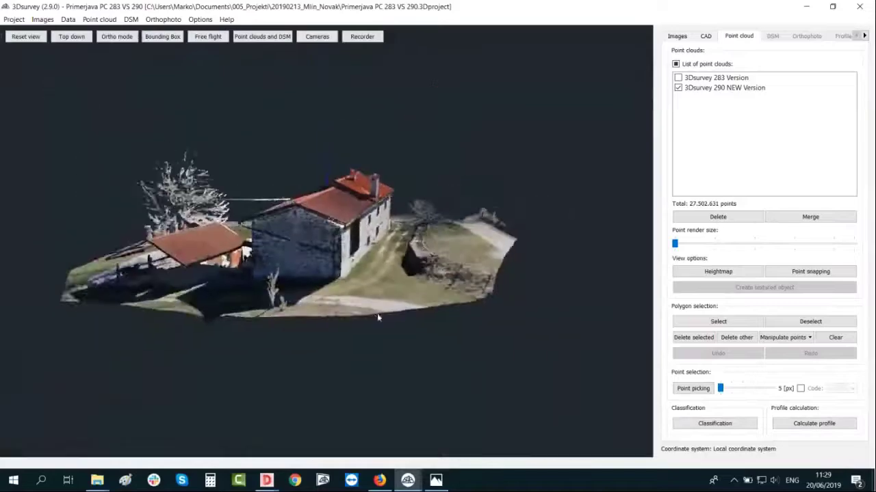
drag(341, 224, 261, 128)
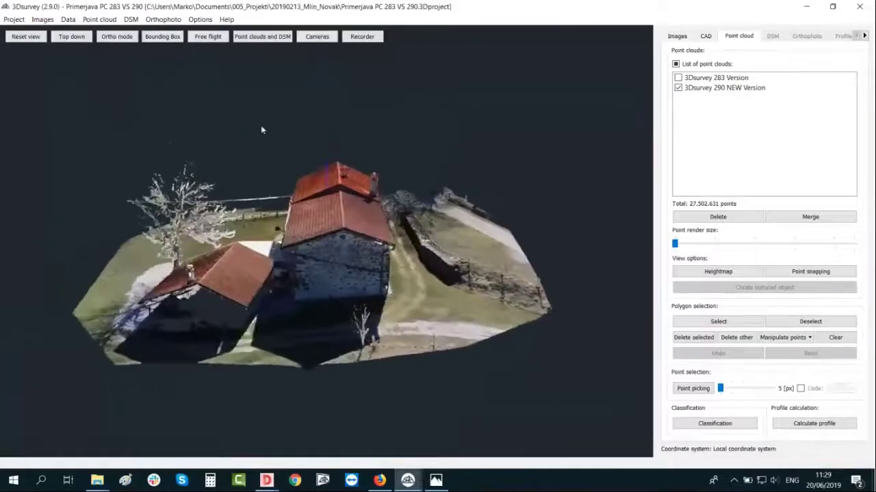
Step: Turn on the bounding box and shrink it around the main house, cropping out the outbuilding, tree and surrounding ground
click(173, 43)
scroll(299, 137, down, 3)
drag(227, 296, 335, 277)
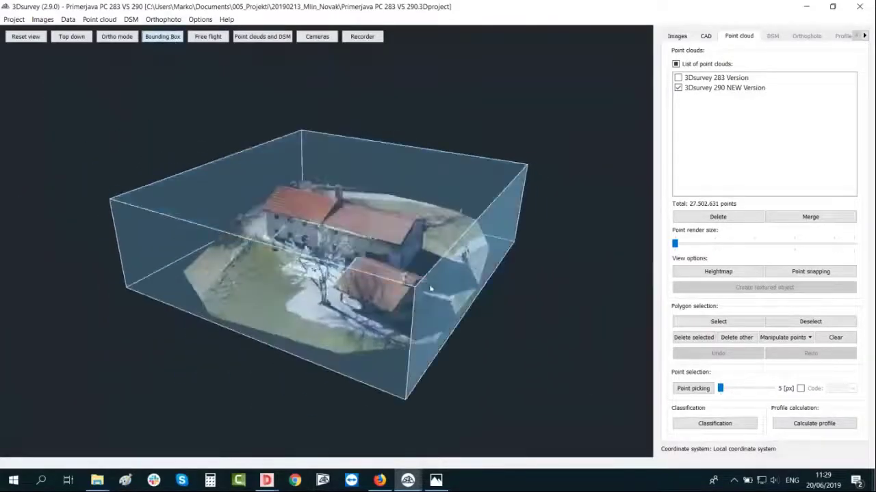
drag(431, 289, 370, 260)
scroll(370, 260, up, 5)
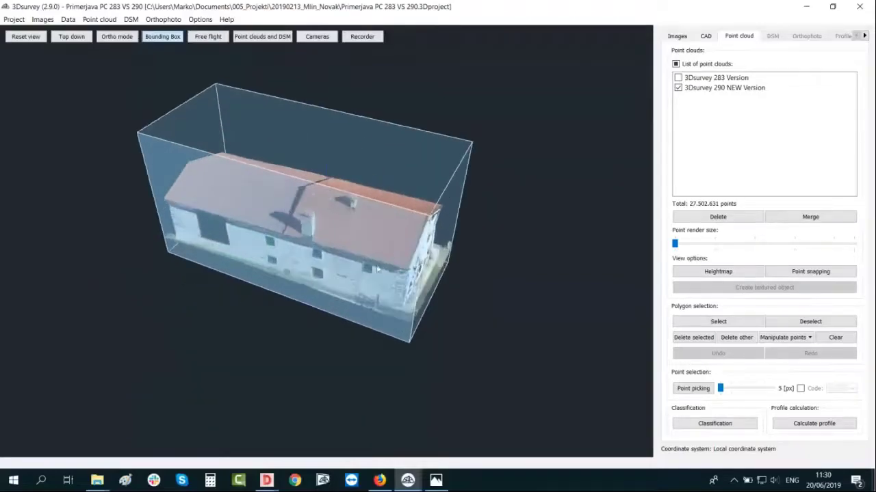
Step: Fine-tune the bounding box's rotation and its long side face to fit the main house's stone wall
drag(609, 289, 593, 278)
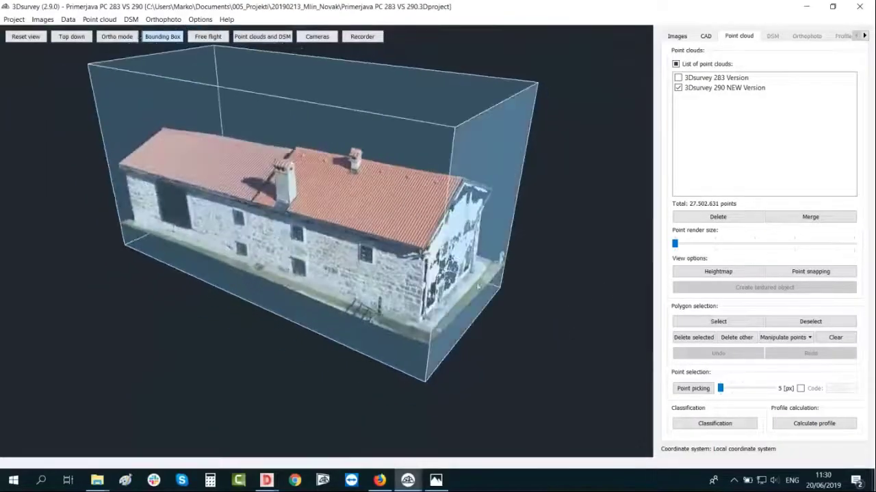
drag(440, 257, 446, 256)
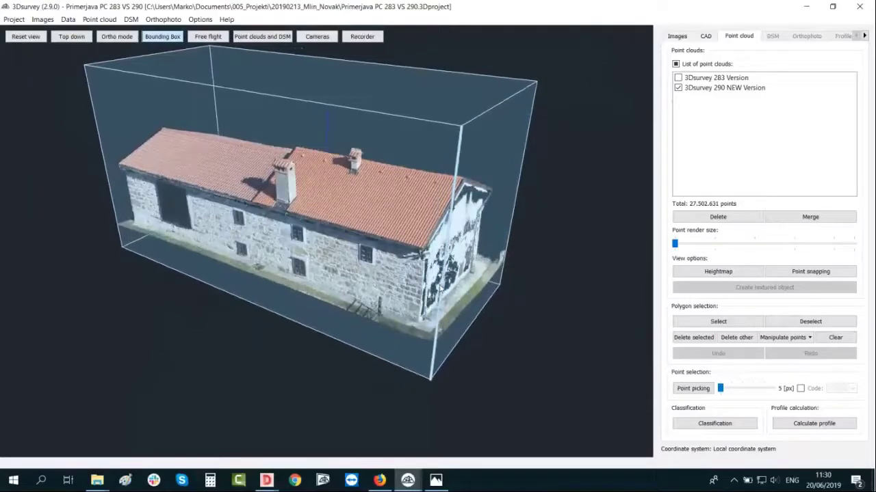
drag(370, 296, 377, 291)
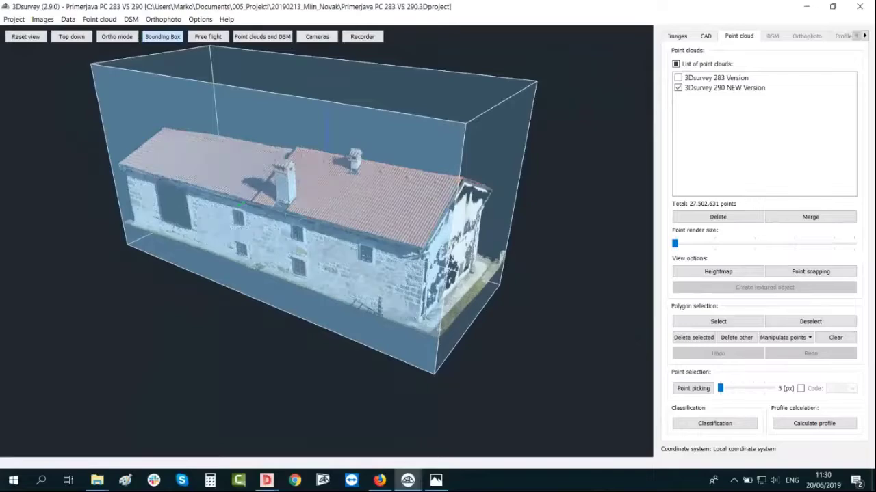
Step: Fit the bounding box's end face to the gable wall, reduce its height to a thin horizontal slice through the walls, and hide the box
drag(465, 297, 454, 298)
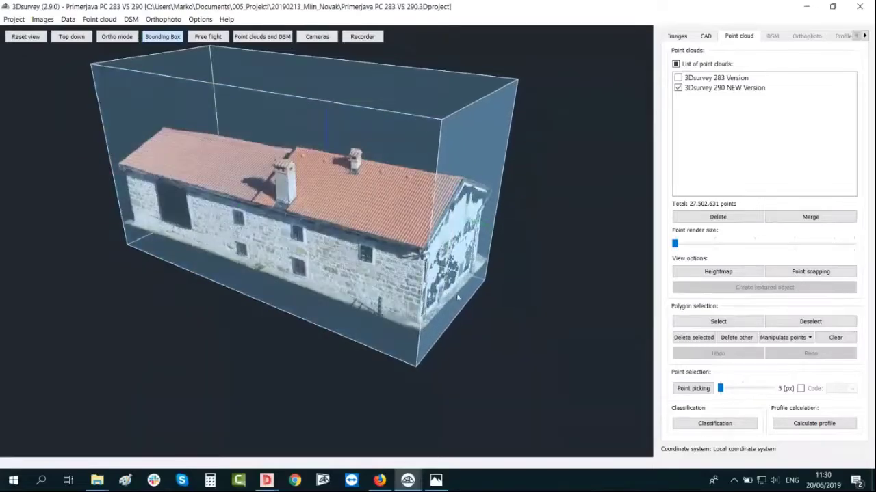
middle_drag(454, 297, 278, 283)
drag(333, 257, 314, 173)
drag(323, 214, 373, 331)
click(154, 41)
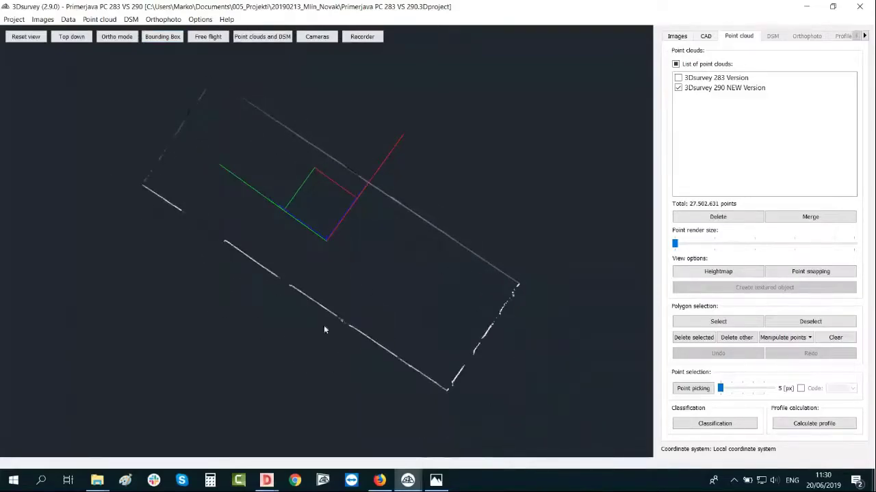
Step: Add a CAD layer named House, make it the active layer, and set its line color to red
click(706, 36)
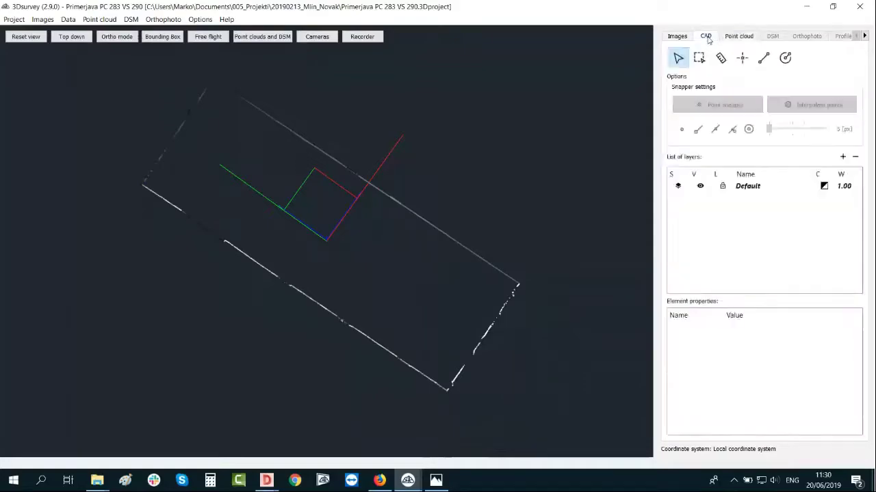
click(843, 157)
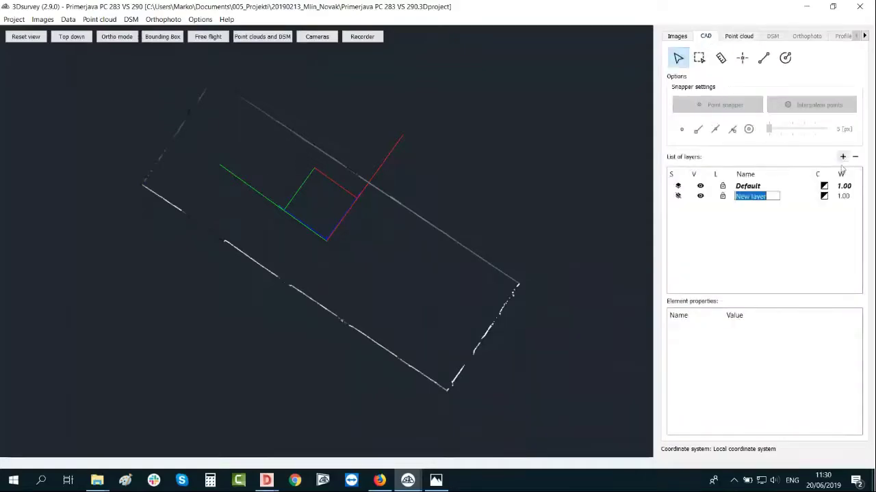
text(House)
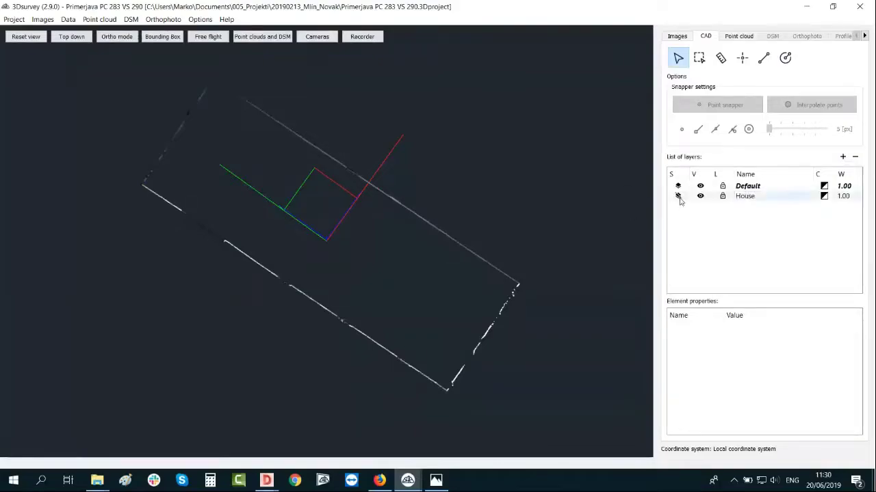
click(679, 197)
click(824, 197)
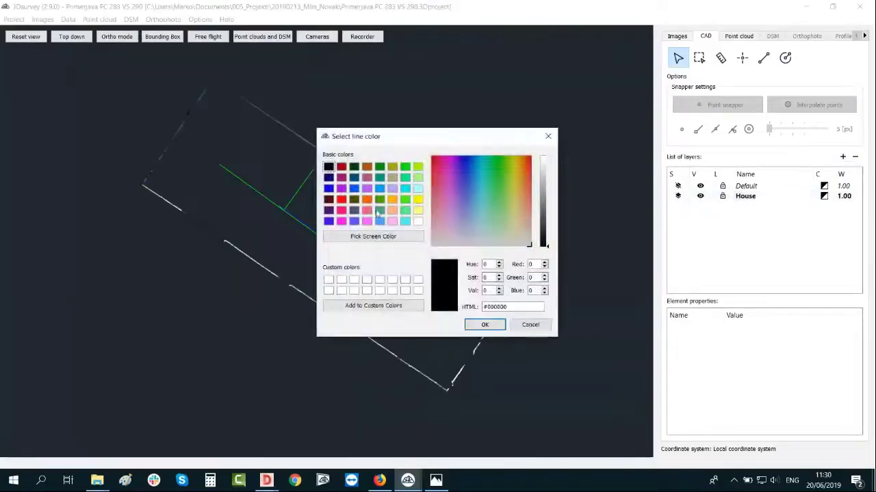
click(341, 199)
click(485, 324)
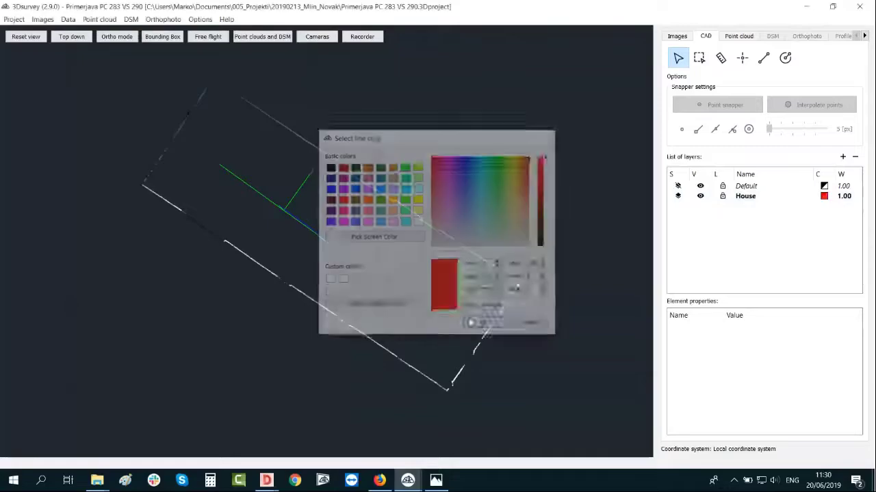
Step: Start a polyline with Interpolate points at a 19 px radius, placing the first vertex where the continuous long wall meets the patchy gable wall
click(763, 59)
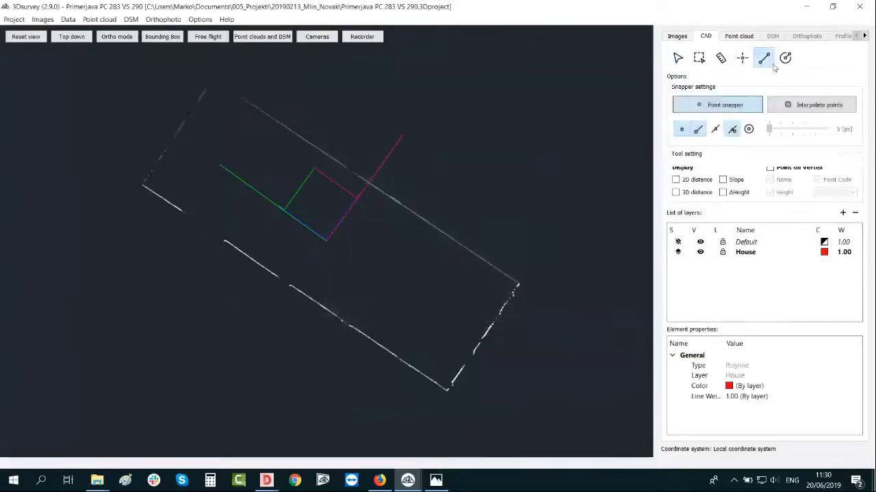
click(786, 107)
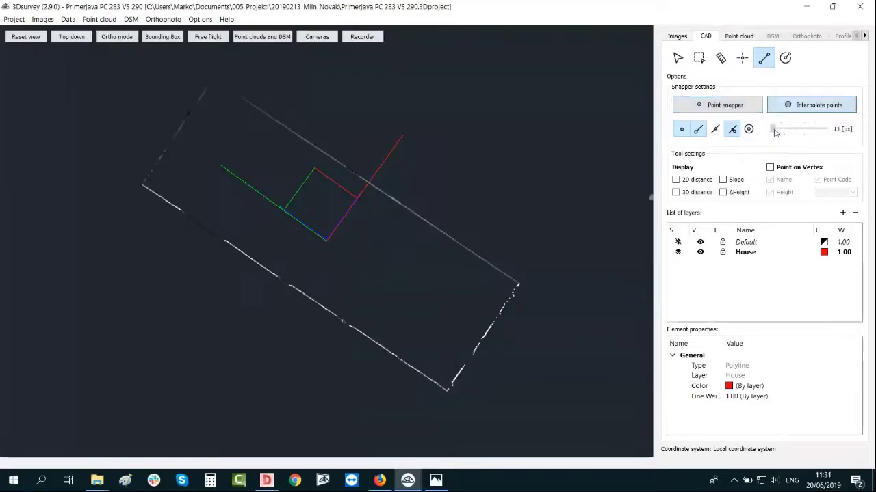
drag(775, 132, 784, 133)
scroll(492, 273, up, 5)
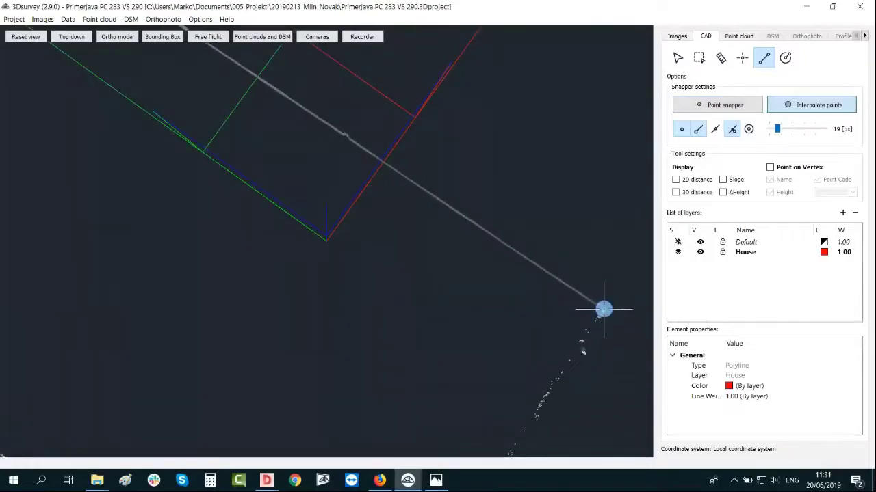
click(603, 311)
Step: Add polyline vertices at the two wall corners on the opposite short end of the house slice
scroll(538, 379, down, 2)
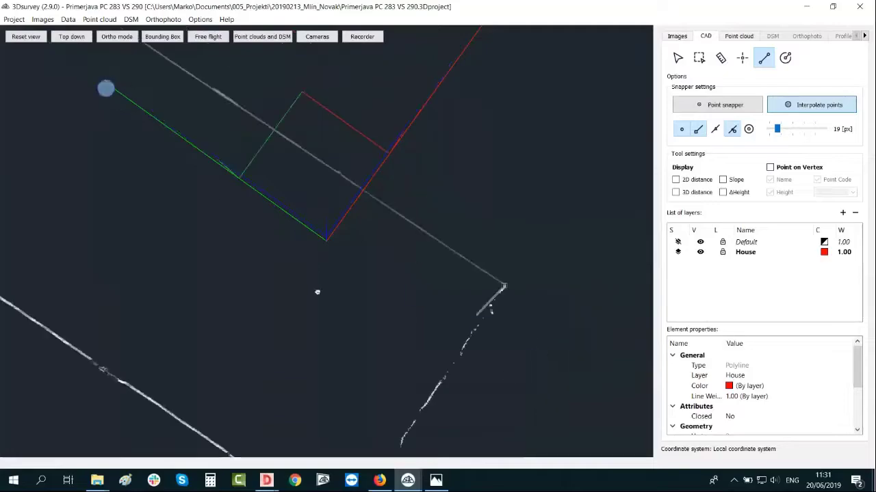
middle_drag(214, 163, 288, 217)
scroll(288, 217, down, 2)
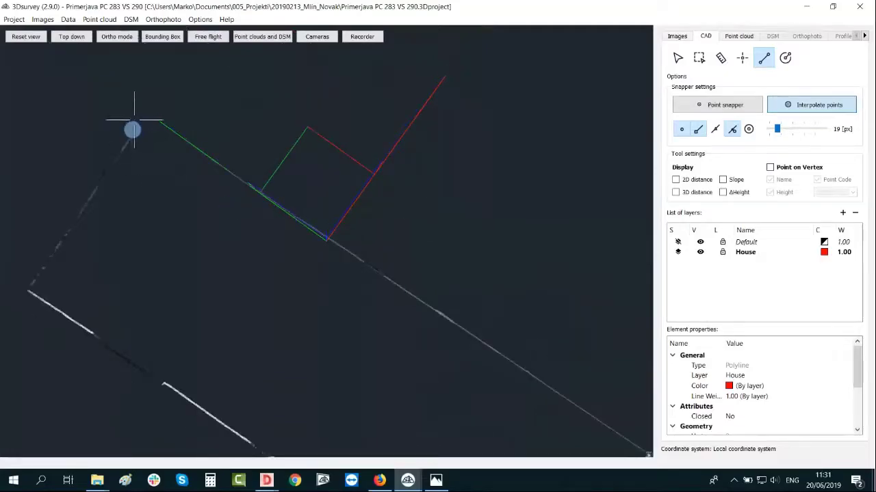
scroll(147, 114, up, 2)
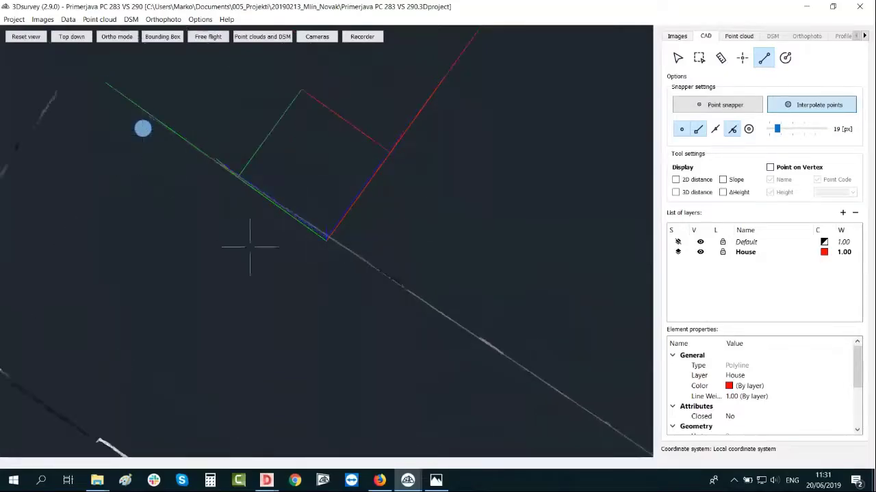
ctrl+scroll(117, 117, up, 1)
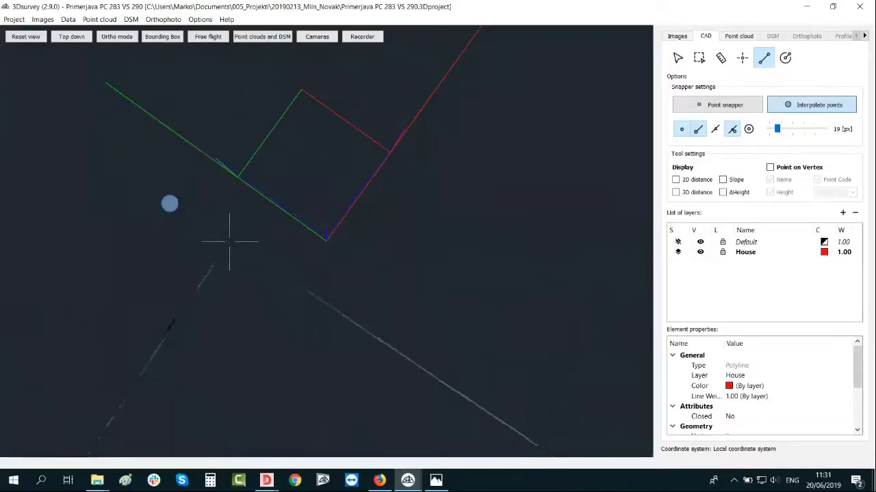
ctrl+scroll(230, 240, up, 1)
ctrl+scroll(231, 240, down, 2)
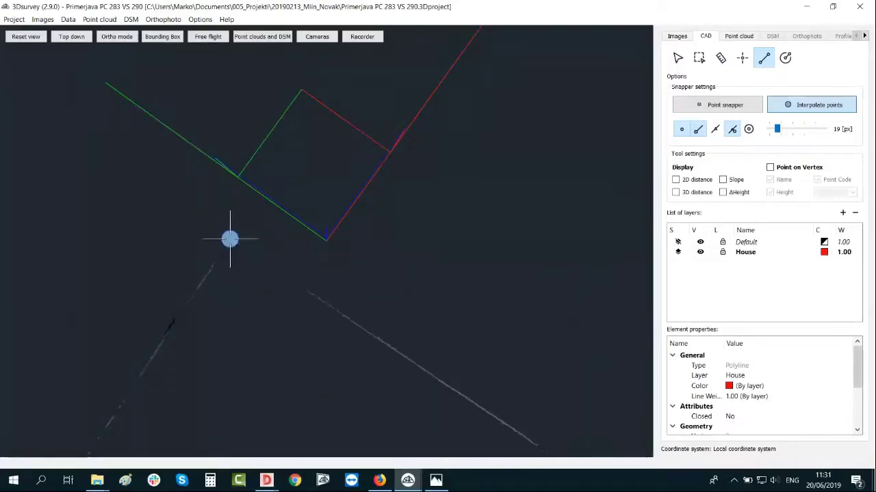
scroll(358, 188, down, 2)
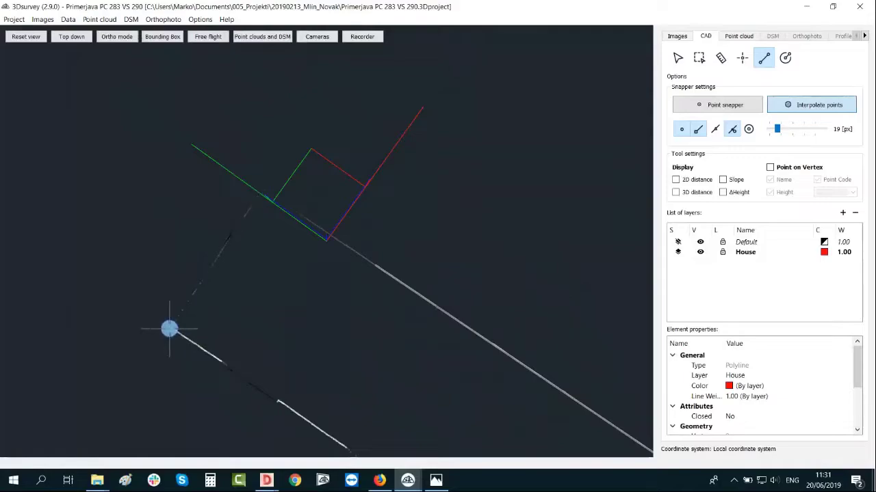
Step: Continue the polyline along the second long wall to its corner with the patchy gable wall
scroll(145, 198, down, 3)
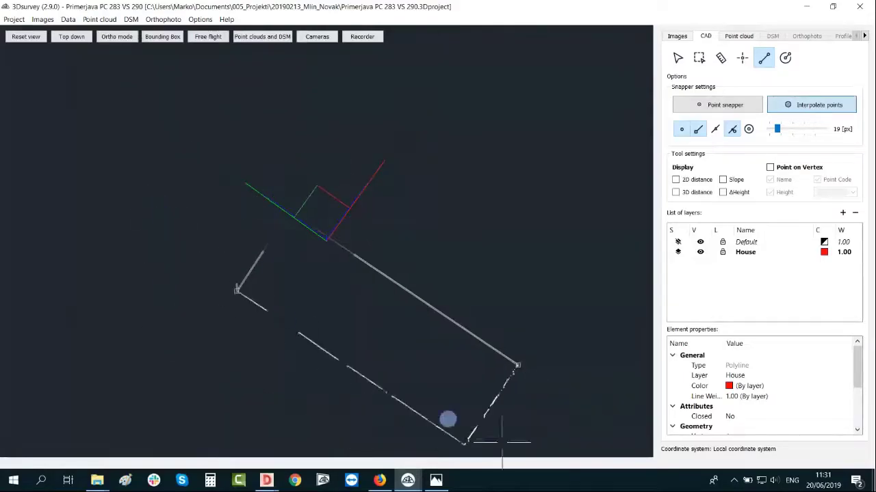
middle_drag(481, 426, 351, 224)
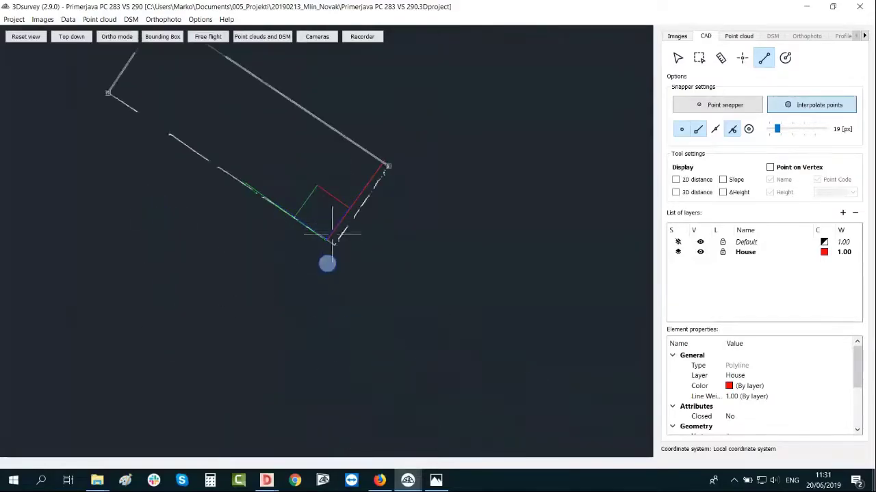
scroll(333, 245, up, 1)
scroll(333, 244, up, 3)
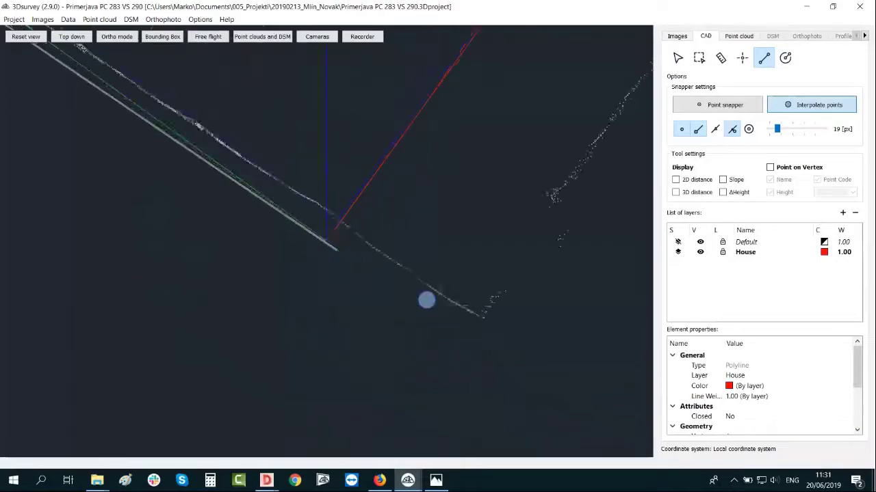
click(482, 317)
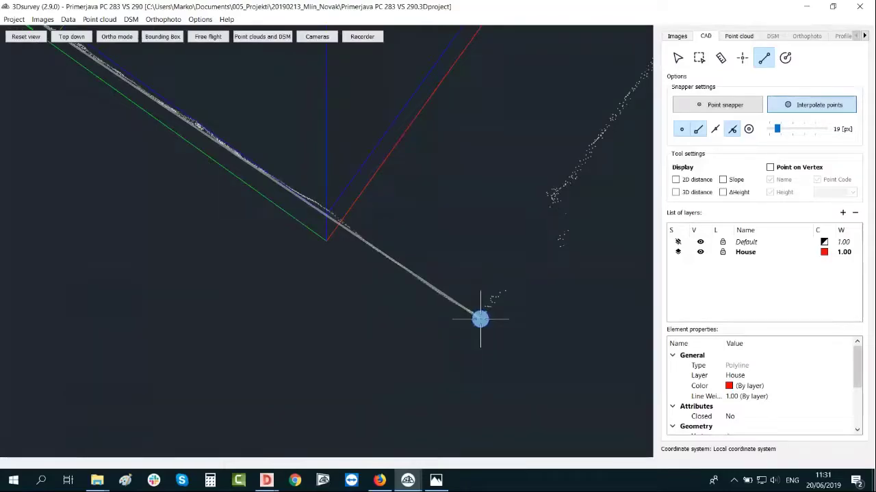
Step: Switch to Point snapper with only endpoint snapping active, close the outline on its first vertex, and finish the polyline
scroll(349, 374, down, 5)
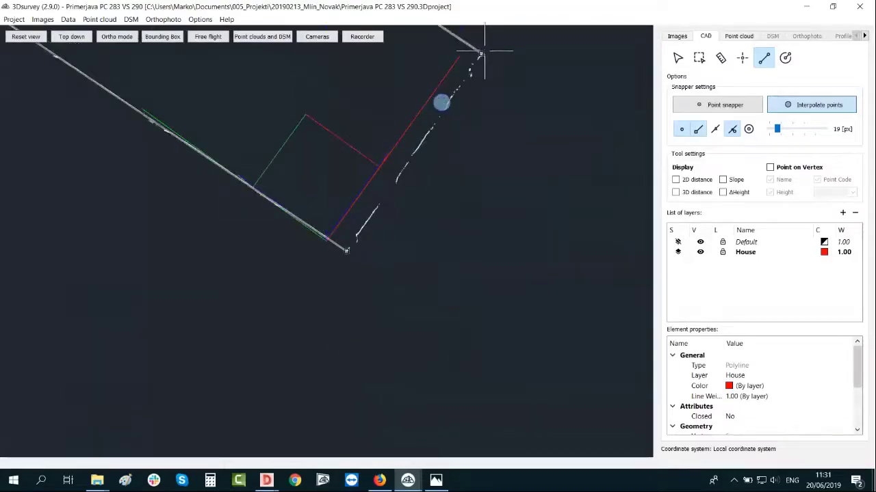
middle_drag(483, 50, 433, 245)
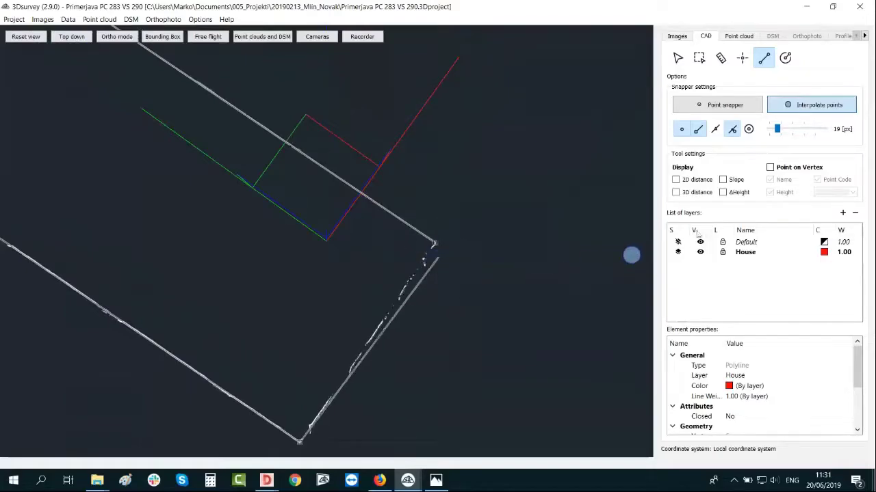
click(739, 104)
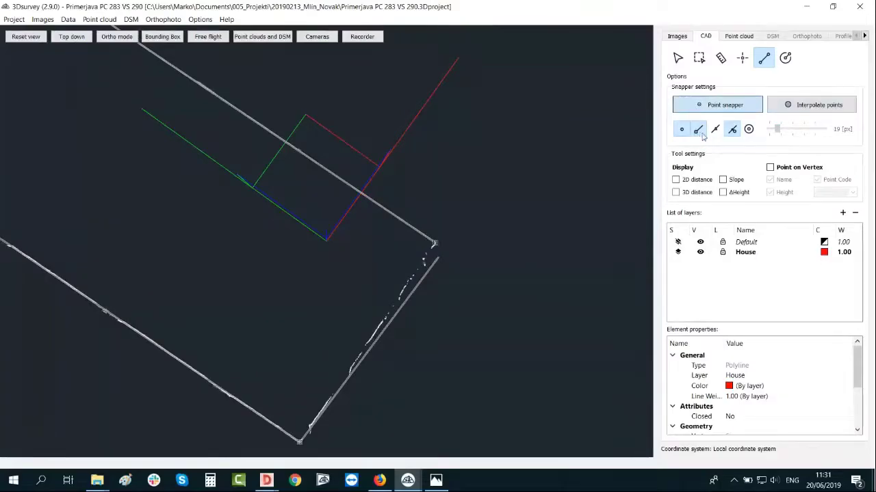
click(700, 131)
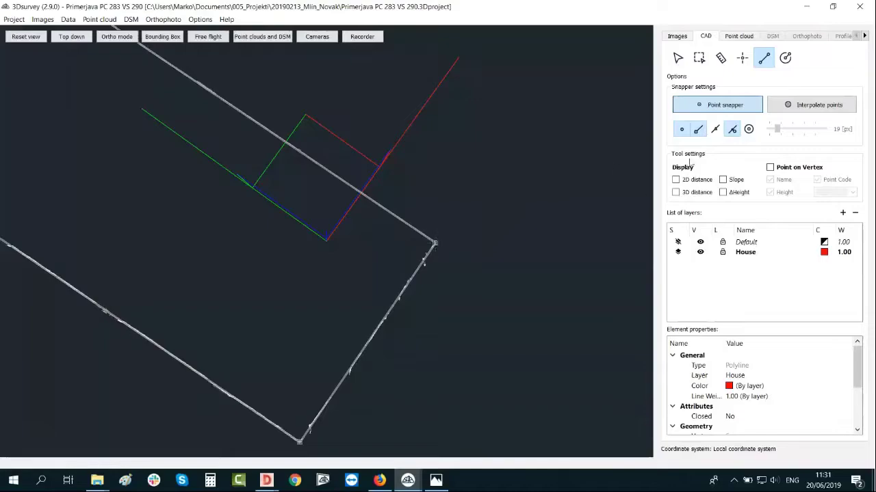
click(682, 131)
click(733, 133)
drag(448, 232, 446, 202)
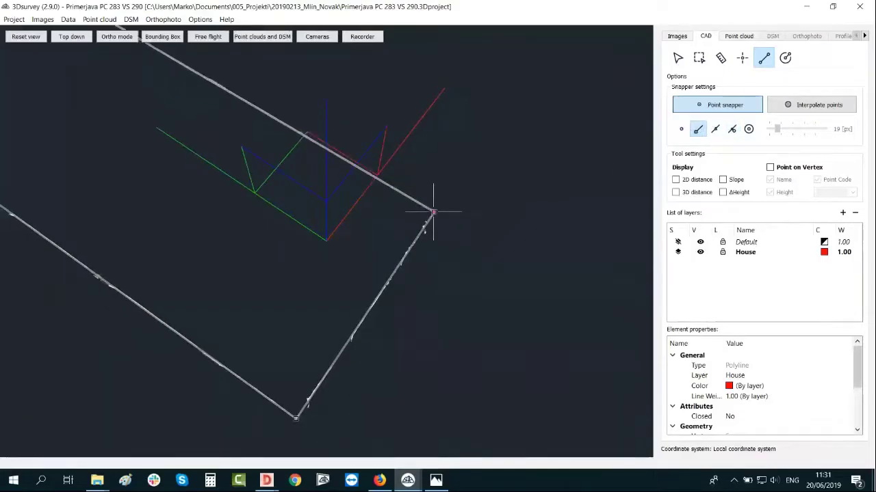
click(433, 212)
right_click(453, 250)
Step: Examine how the finished red outline follows the thin wall slice from several oblique angles
scroll(518, 272, down, 3)
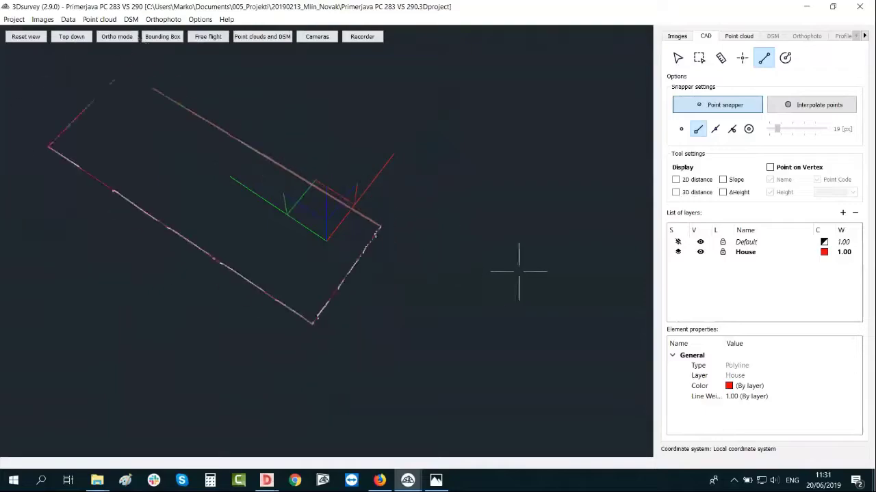
drag(518, 272, 592, 205)
drag(636, 233, 590, 237)
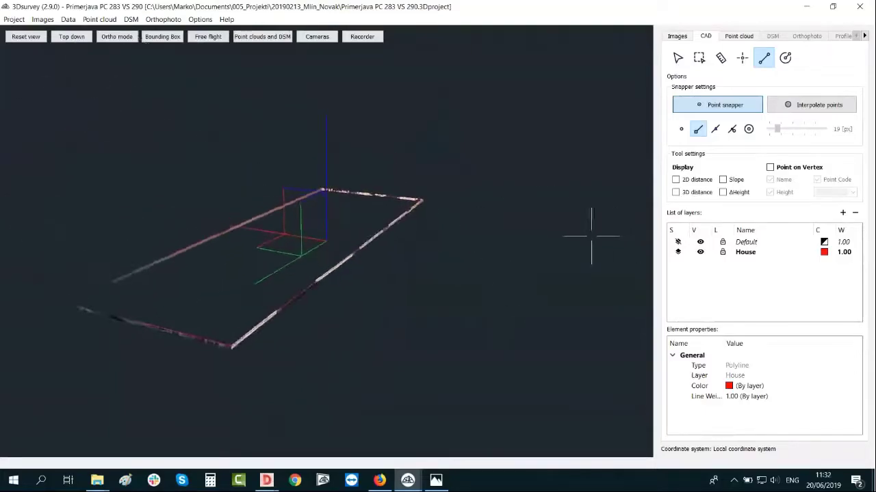
right_drag(410, 237, 514, 223)
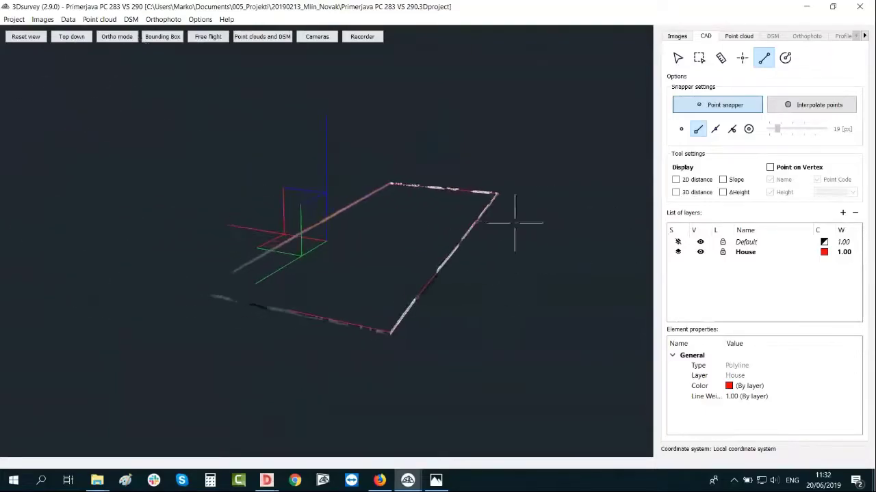
drag(494, 227, 456, 239)
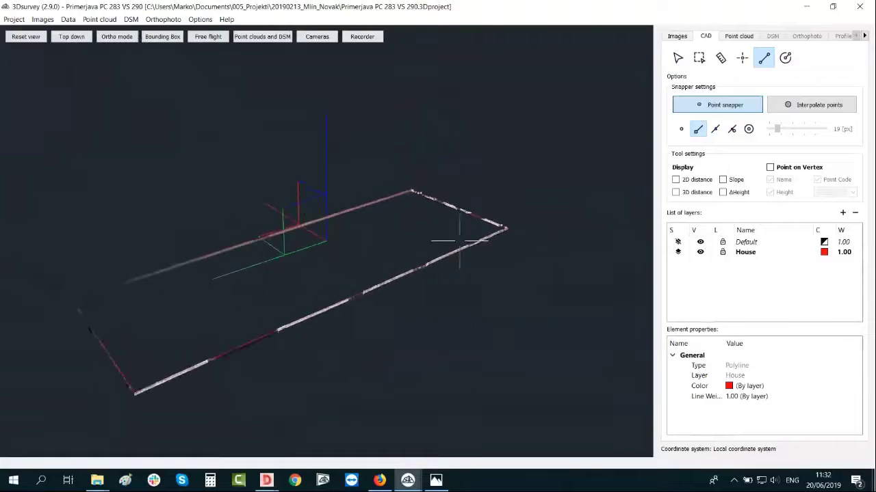
Step: Remove the bounding box crop and reset the view to show the whole point cloud
click(162, 41)
click(162, 42)
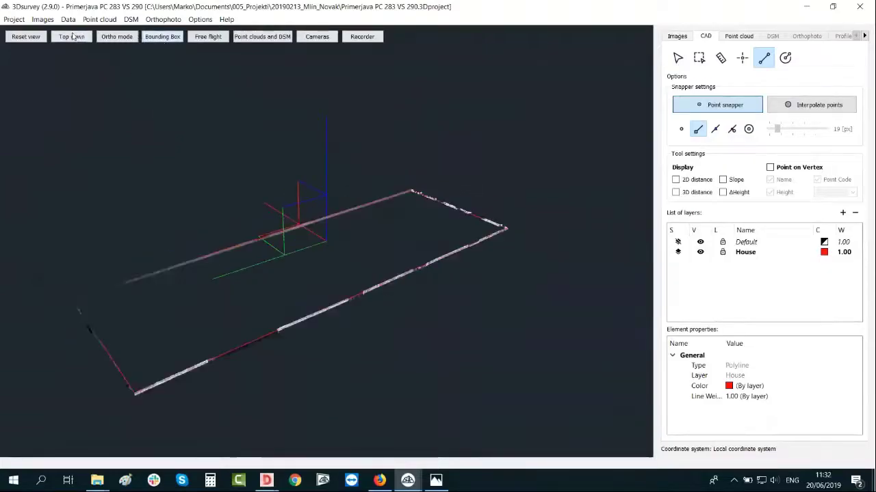
click(33, 37)
Step: Examine the red polyline on the house's gable wall and courtyard facade up close within the full point cloud
right_drag(342, 111, 342, 10)
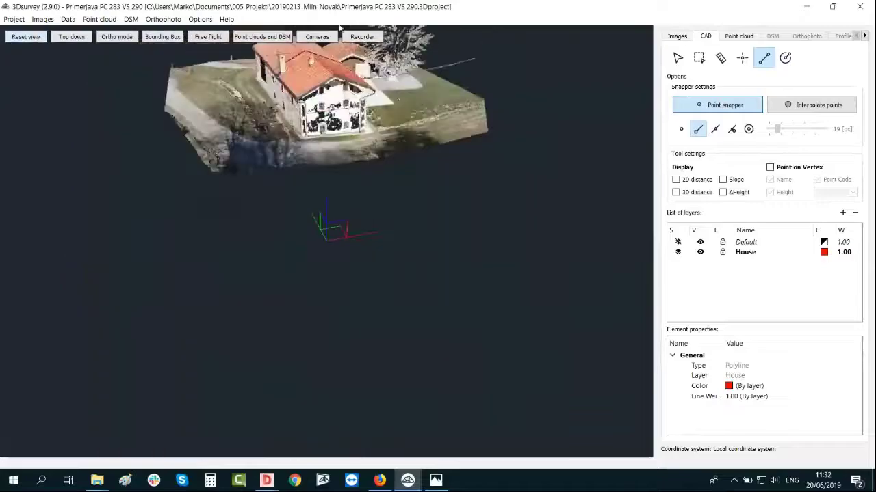
scroll(382, 65, up, 2)
right_drag(391, 91, 391, 249)
scroll(357, 193, up, 5)
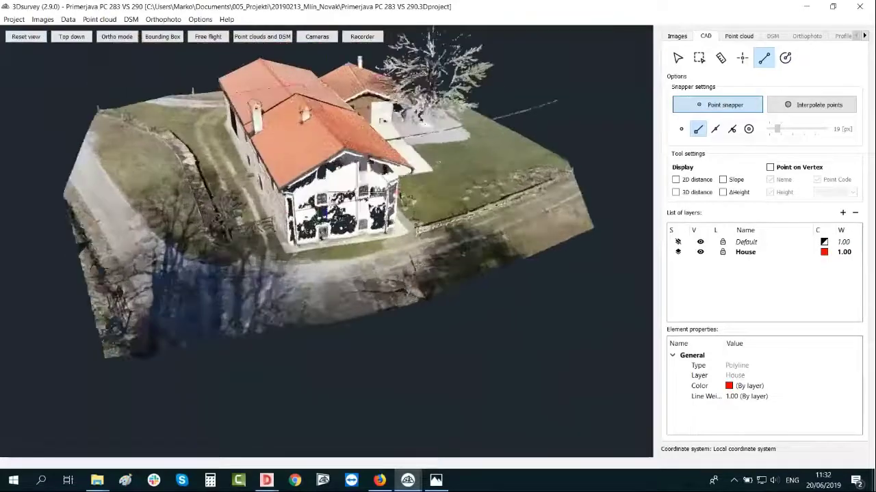
right_drag(356, 193, 239, 187)
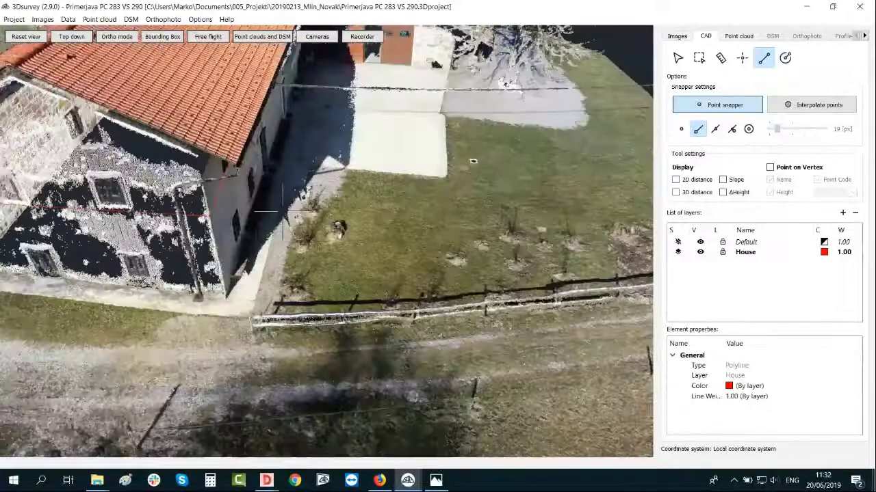
drag(239, 187, 344, 215)
right_drag(344, 216, 334, 55)
drag(334, 54, 418, 328)
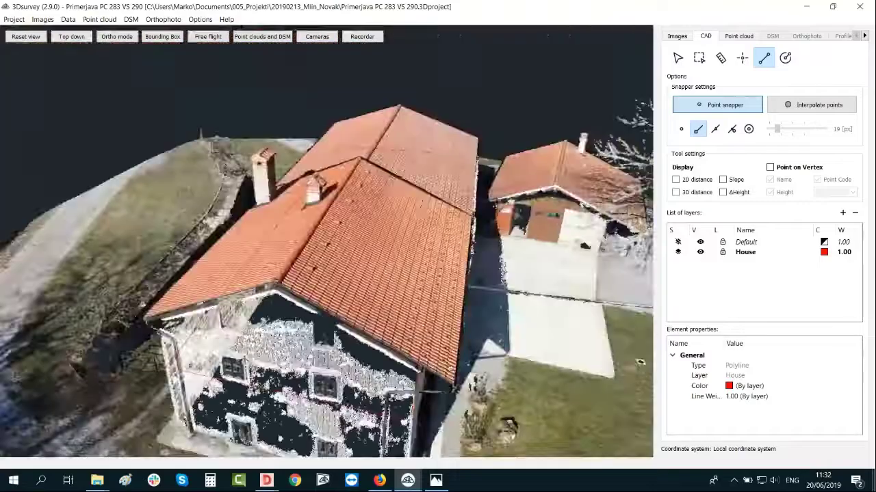
right_drag(419, 329, 409, 262)
drag(630, 323, 385, 250)
right_drag(386, 250, 398, 254)
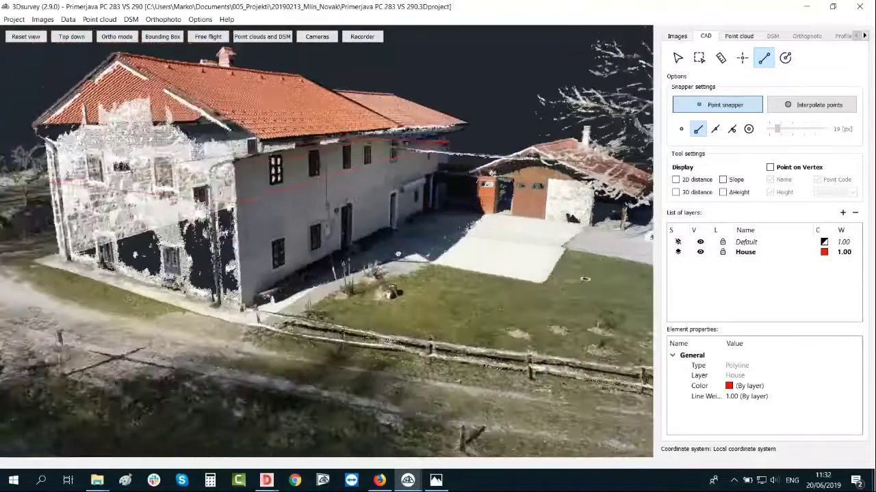
Step: Place a point with its name and height label at the ground corner between the gable wall and the courtyard facade
scroll(395, 256, up, 3)
drag(377, 293, 382, 263)
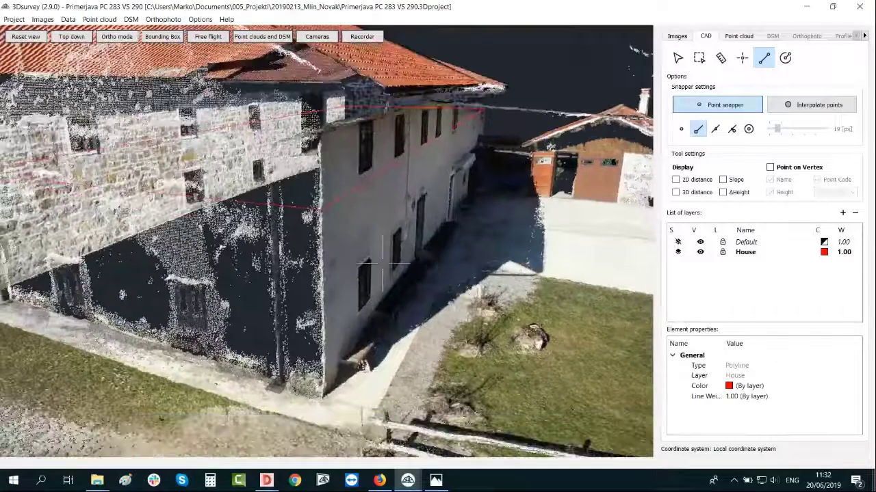
click(742, 59)
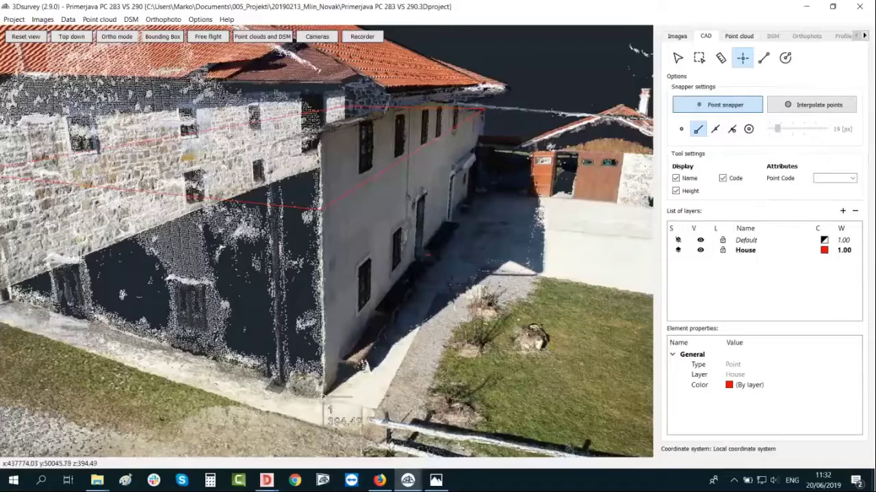
click(330, 388)
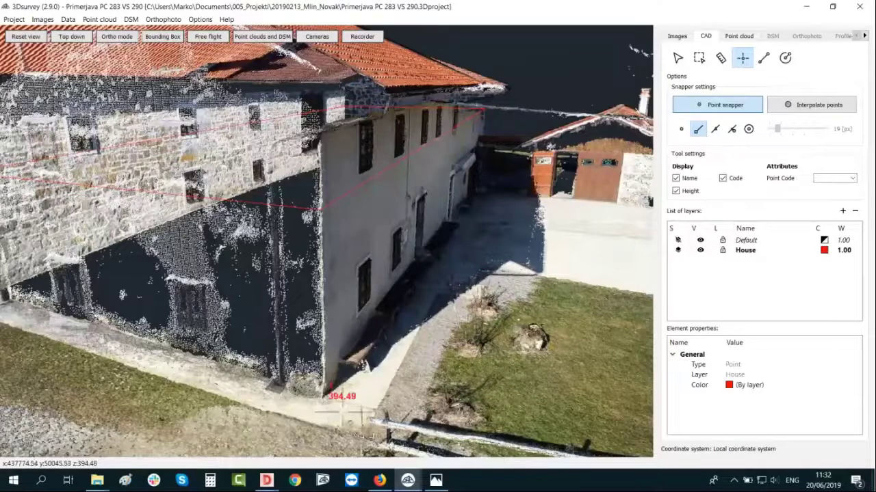
Step: Place labelled points at the two ground corners of the house at either end of the long stone wall
drag(342, 384, 429, 402)
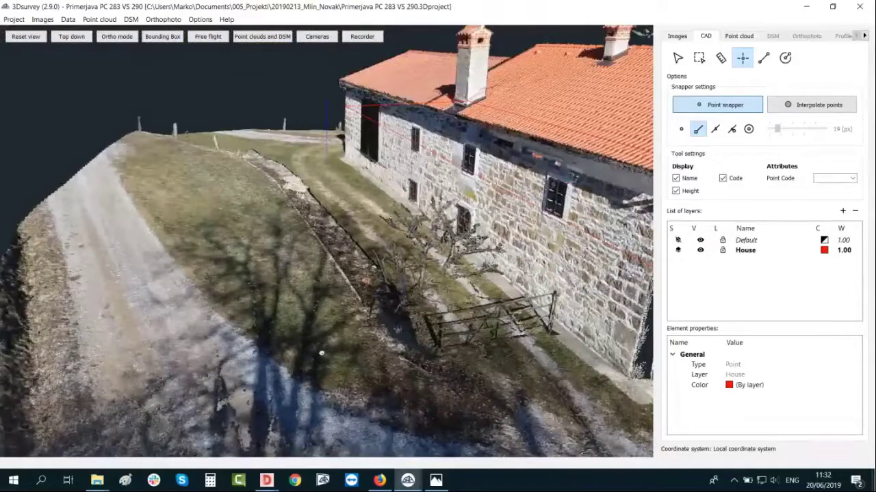
drag(322, 353, 404, 375)
drag(562, 372, 111, 338)
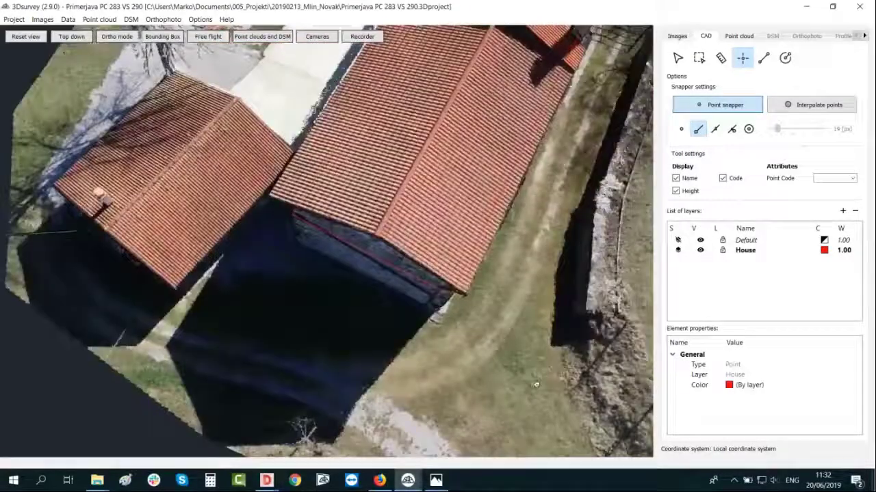
scroll(332, 254, down, 2)
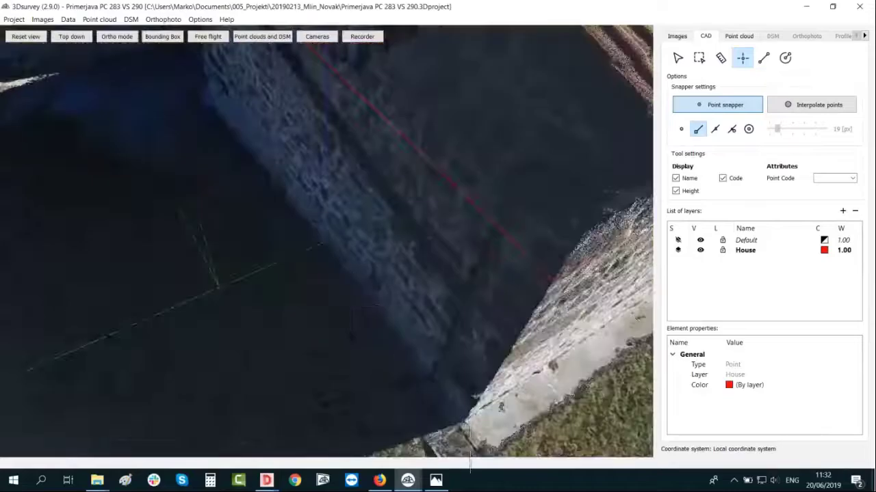
click(465, 422)
scroll(127, 172, down, 5)
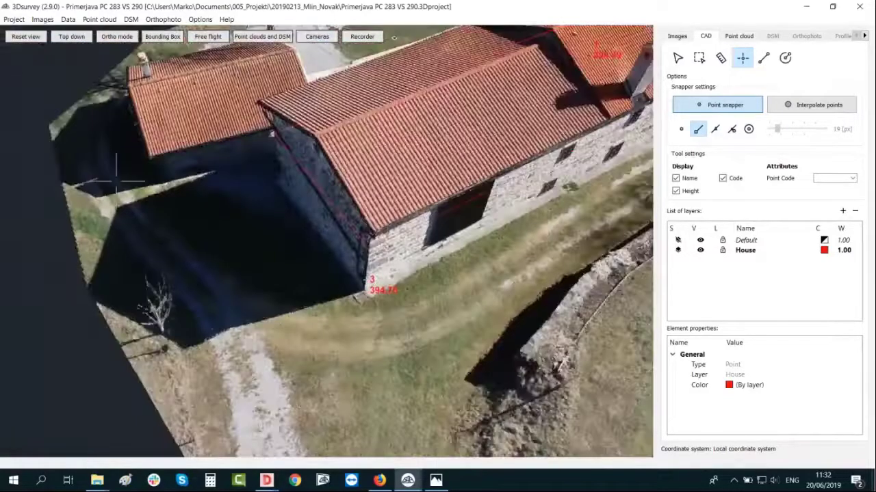
Step: Examine the placed corner points and the house outline from above in an orthographic top-down view
drag(117, 182, 99, 222)
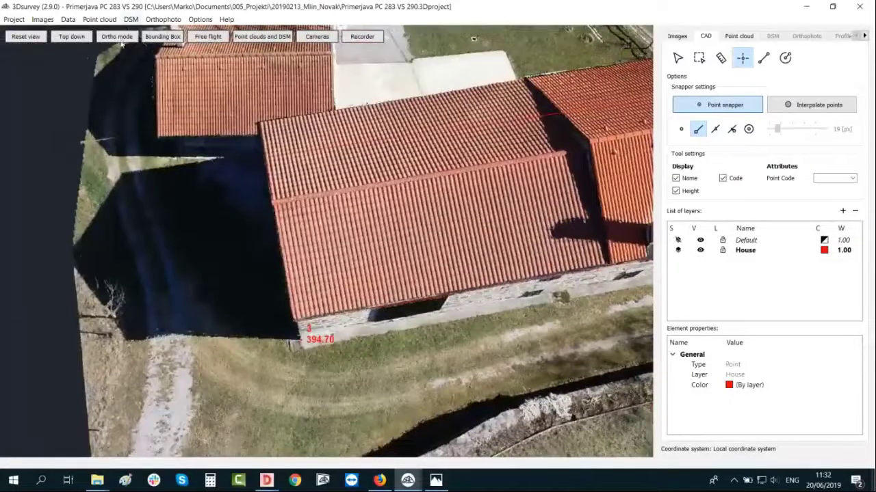
click(72, 36)
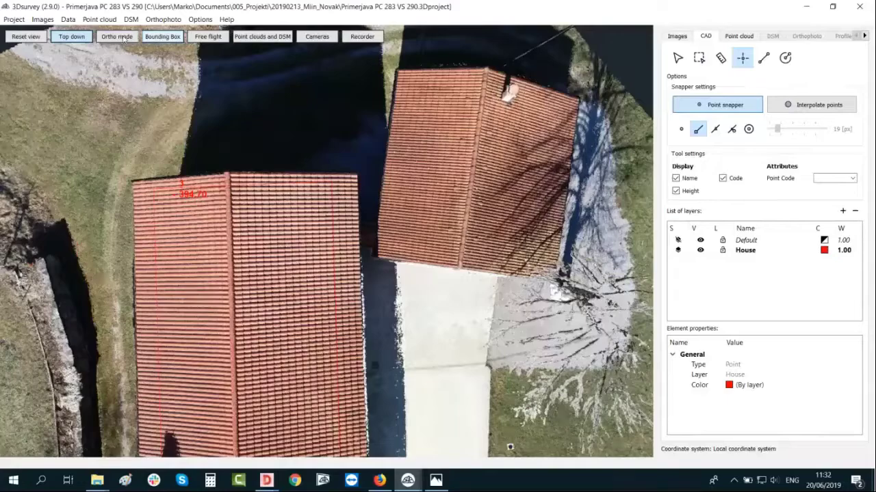
click(116, 36)
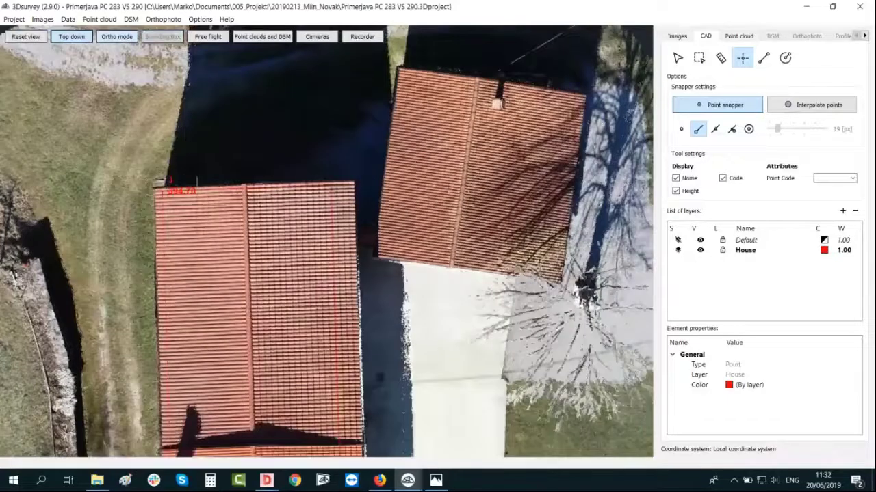
scroll(155, 204, up, 2)
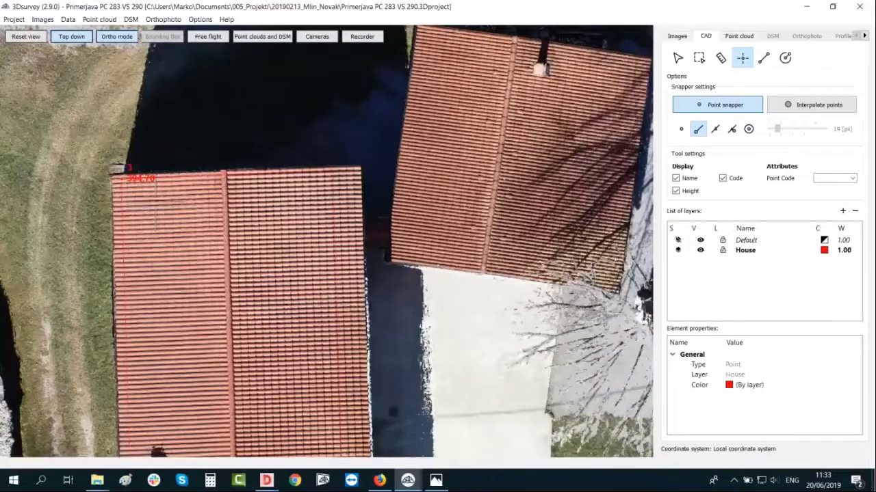
middle_drag(129, 265, 213, 108)
middle_drag(238, 370, 335, 52)
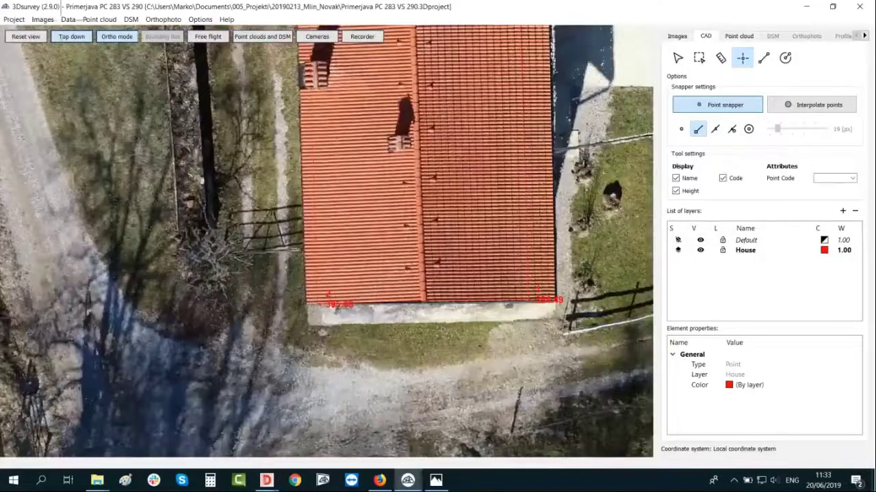
Step: Leave the orthographic top-down view and examine the labelled corner points around the whole house in an oblique perspective
click(72, 36)
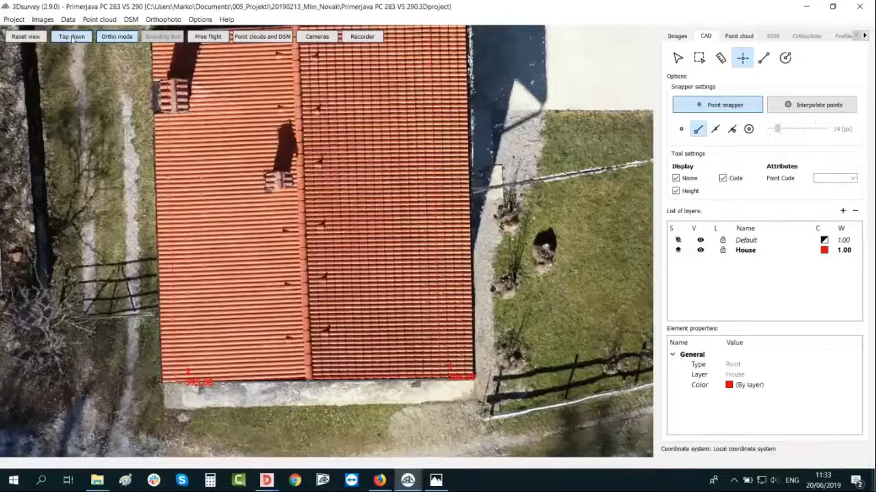
click(117, 37)
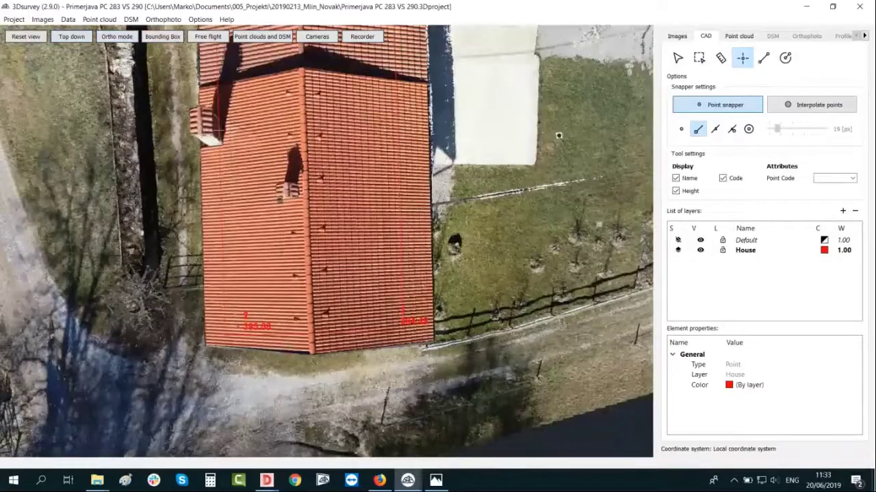
scroll(312, 312, down, 5)
middle_drag(312, 312, 150, 301)
middle_drag(483, 134, 479, 254)
drag(374, 255, 498, 217)
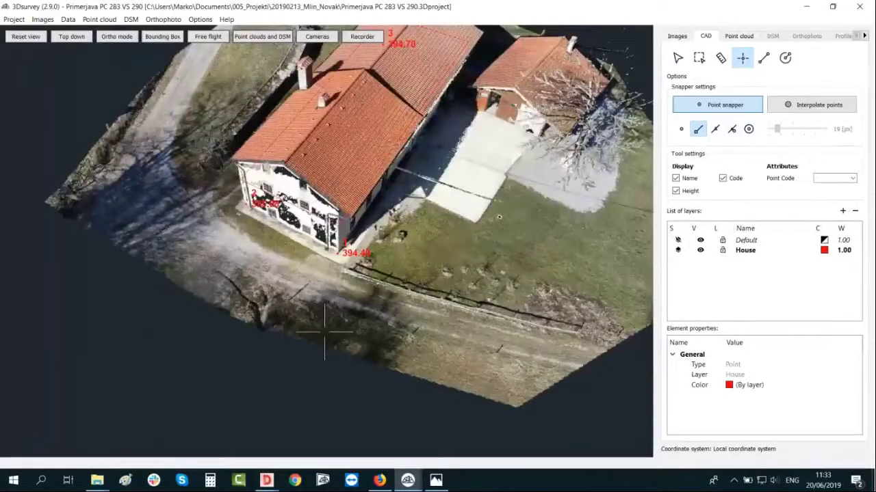
scroll(499, 217, up, 3)
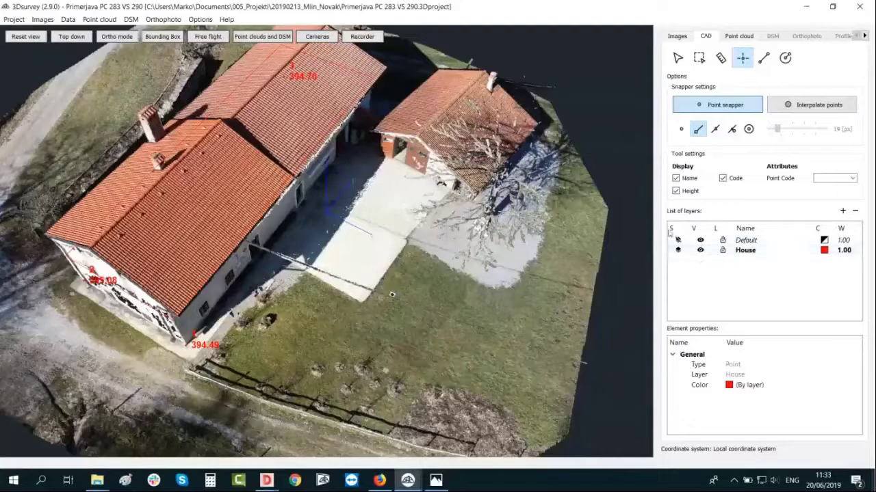
Step: Add a layer named Roof and make it the active drawing layer
click(843, 211)
text(Roo)
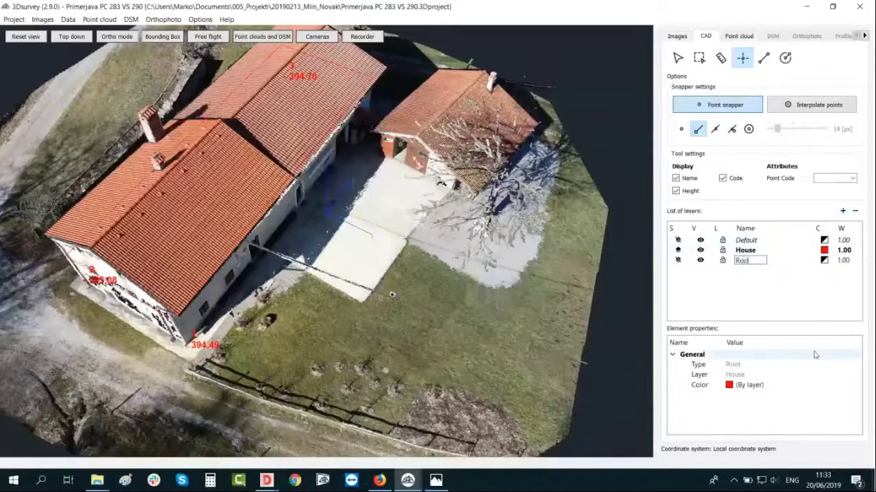
text(f)
key(Return)
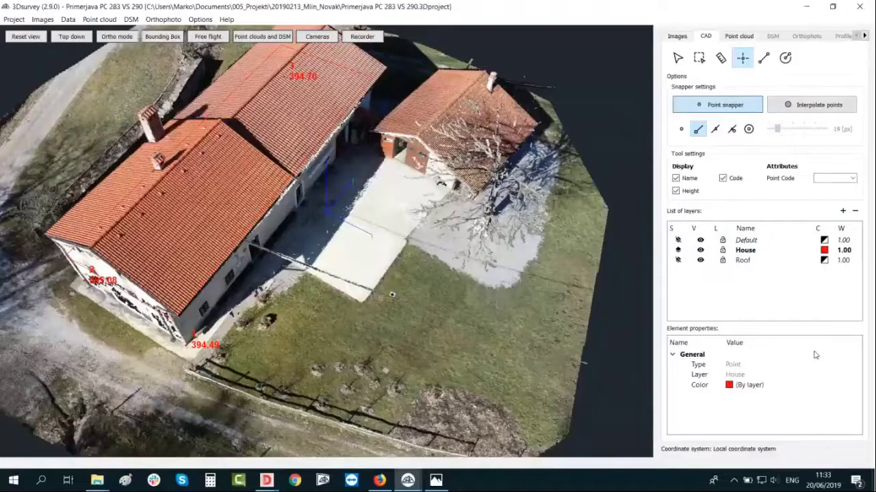
click(677, 260)
Step: Set the Roof layer's line colour to green and its line weight to 3.00
double_click(825, 261)
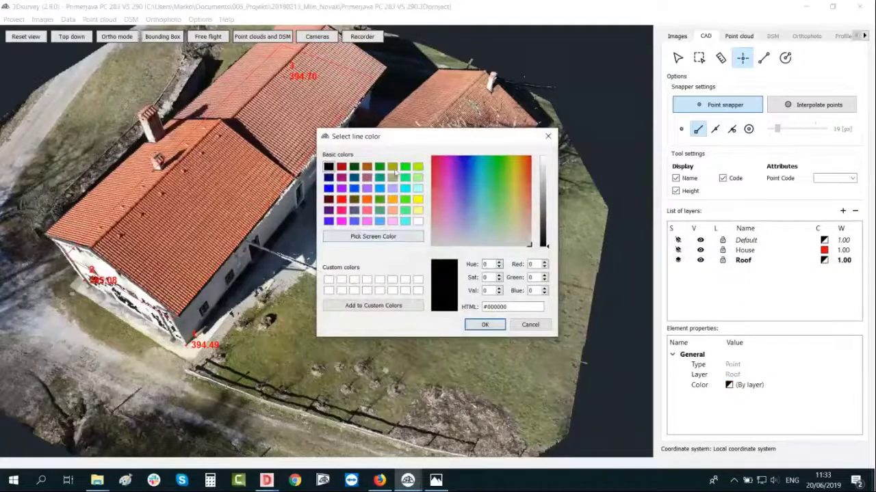
click(392, 167)
click(380, 166)
click(479, 327)
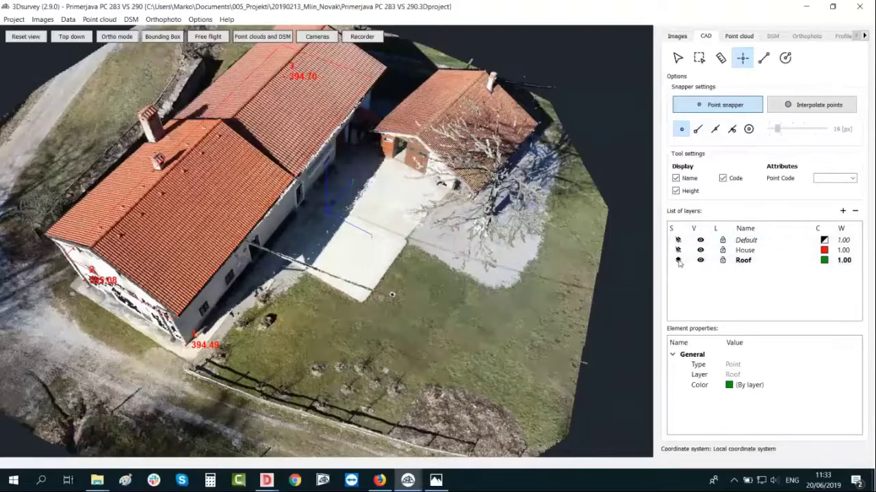
double_click(843, 260)
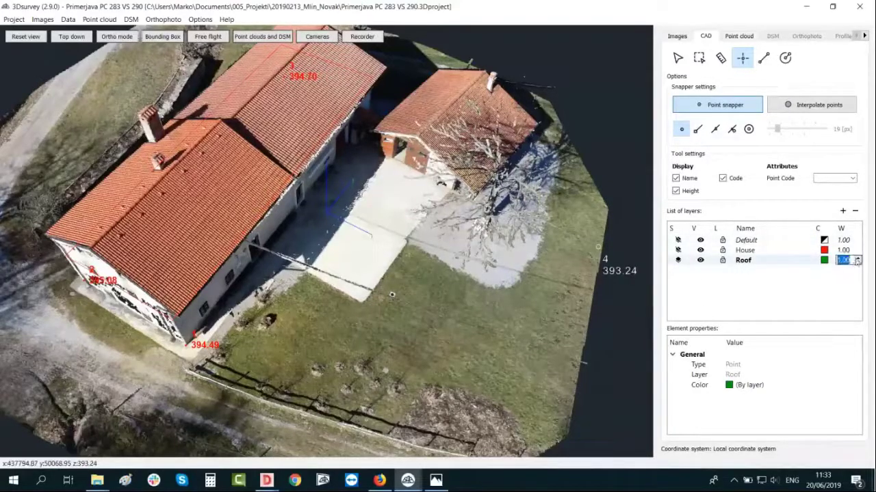
click(814, 292)
Step: Place a point on the roof's eave corner above the courtyard facade, snapping to the point cloud
drag(140, 322, 295, 294)
scroll(272, 346, up, 5)
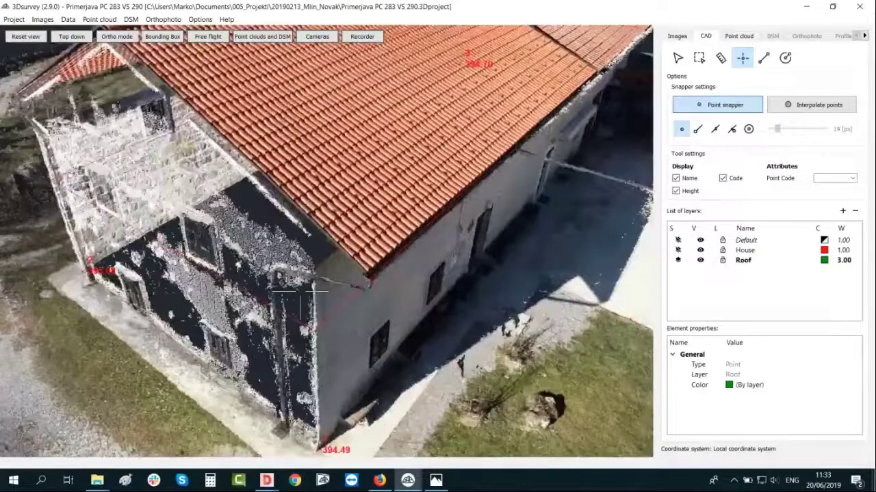
click(368, 273)
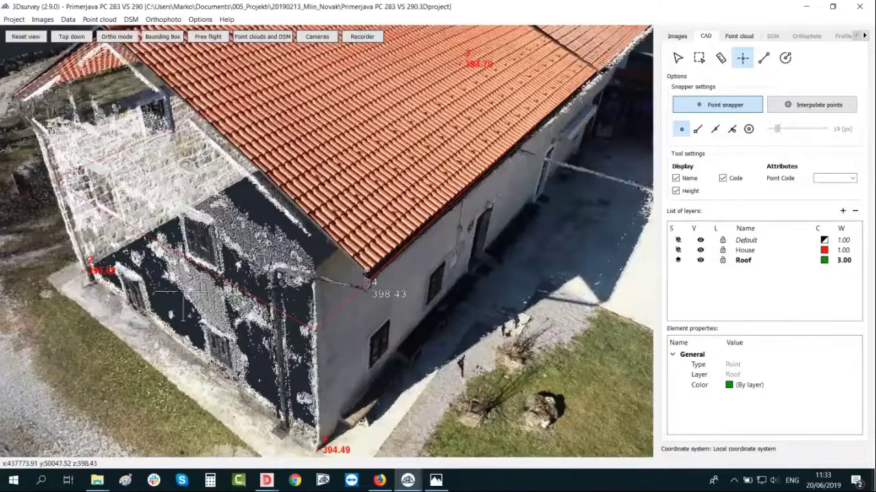
click(367, 271)
drag(275, 316, 301, 251)
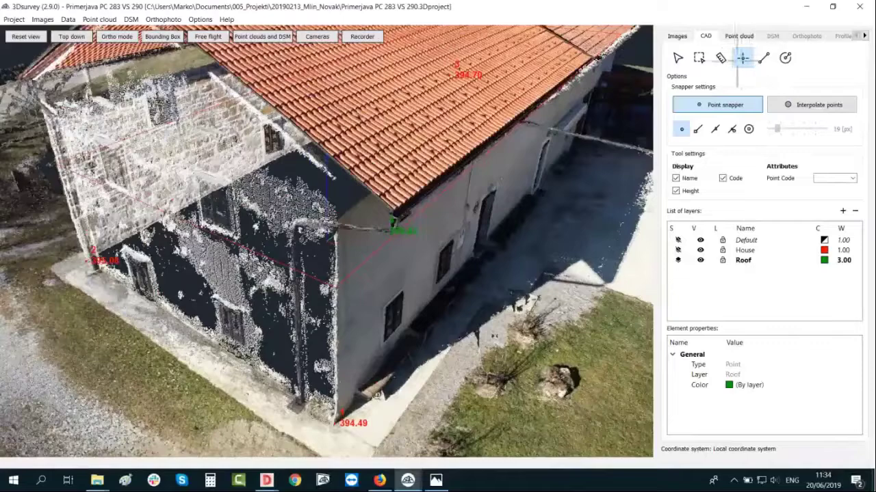
Step: Draw a polyline on the Roof layer from the courtyard eave corner over the gable's ridge end to the stone-wall eave corner
click(742, 58)
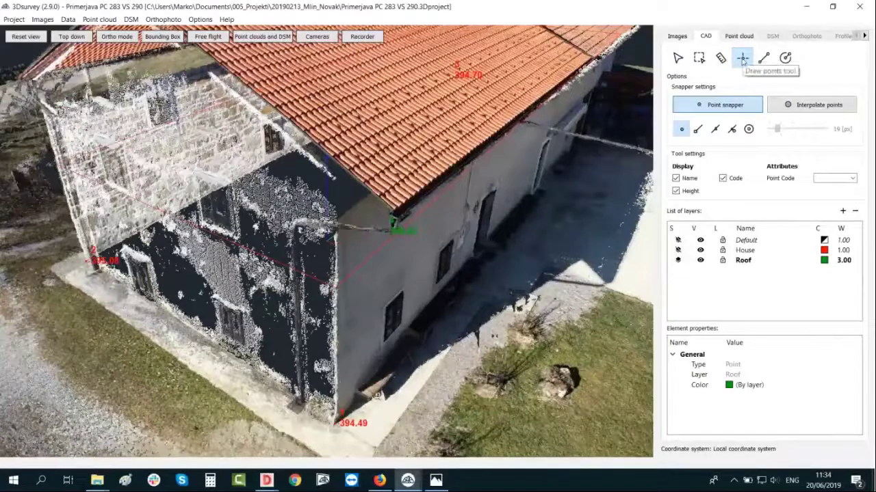
click(764, 59)
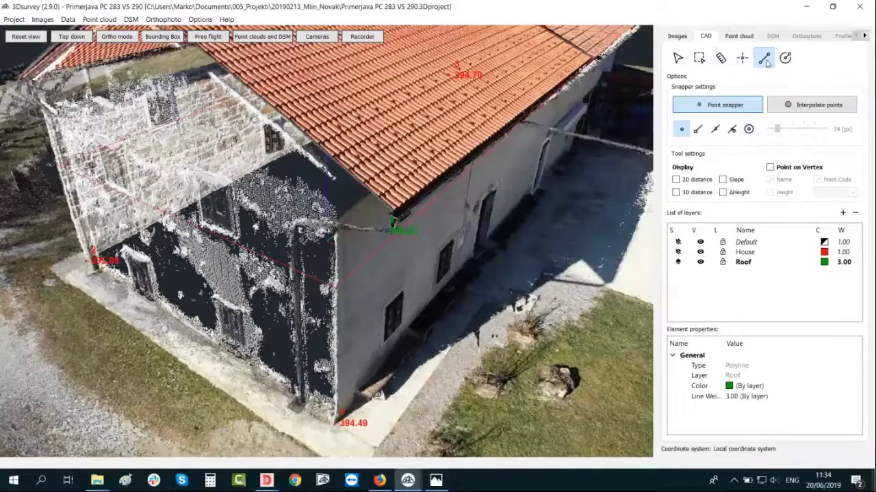
click(395, 207)
drag(488, 294, 328, 181)
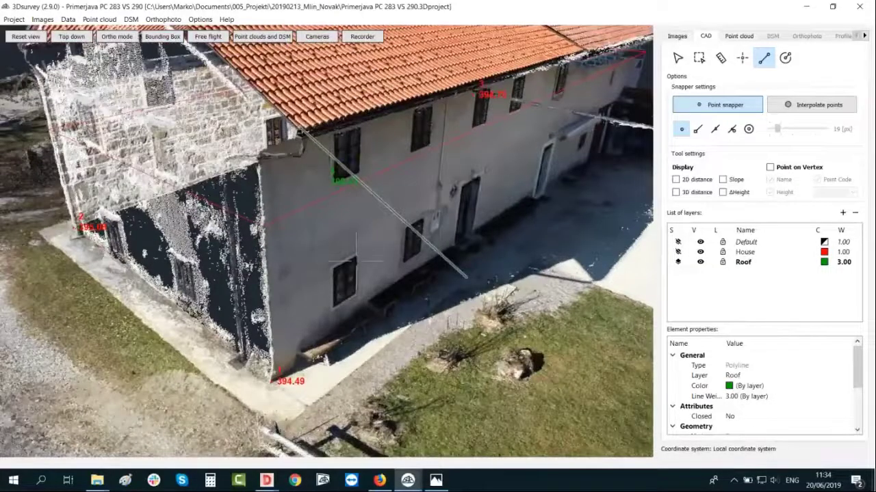
drag(356, 260, 303, 309)
scroll(316, 319, up, 5)
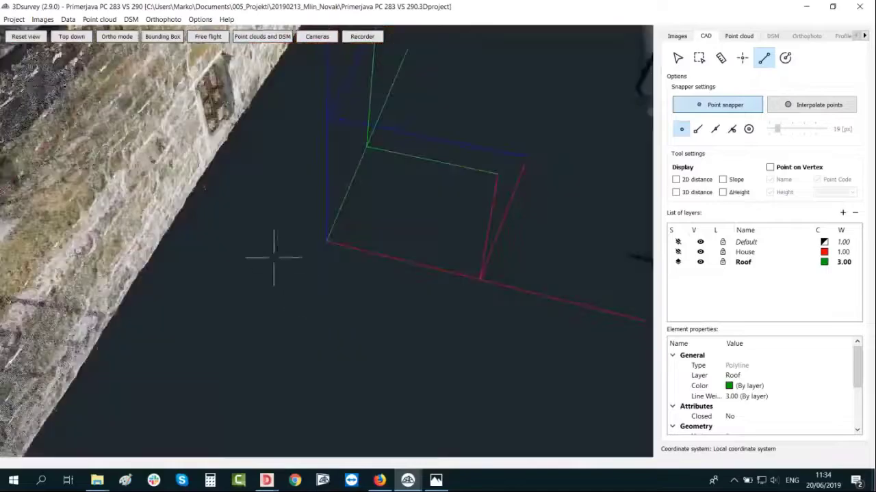
scroll(261, 209, down, 3)
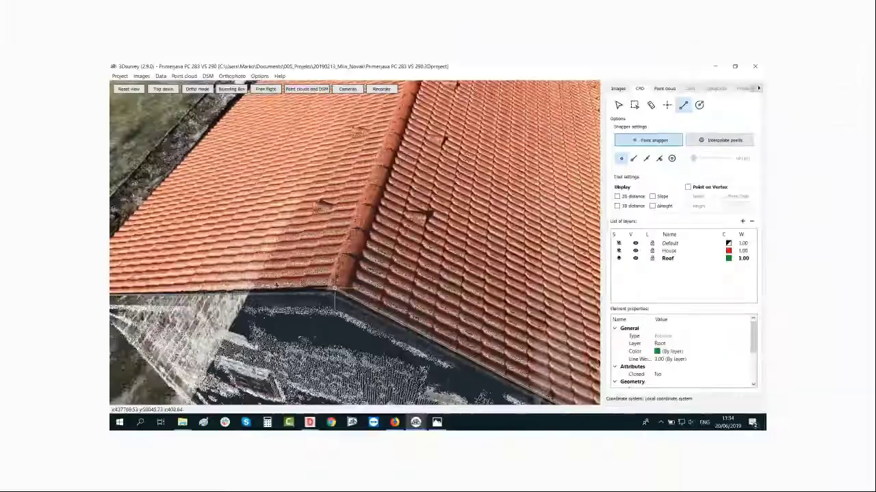
drag(390, 251, 410, 239)
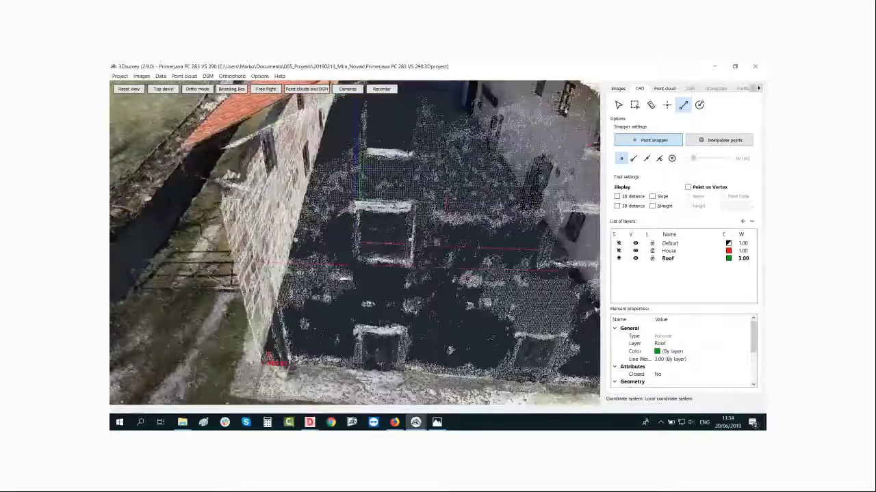
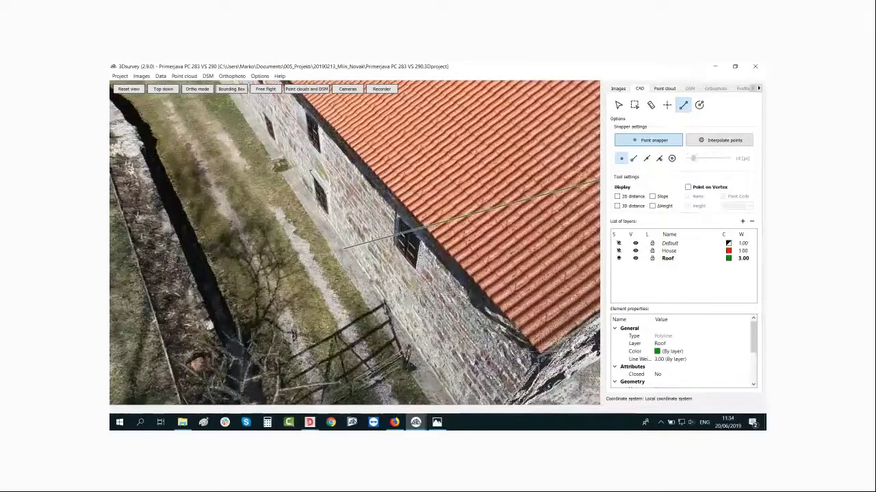
click(539, 352)
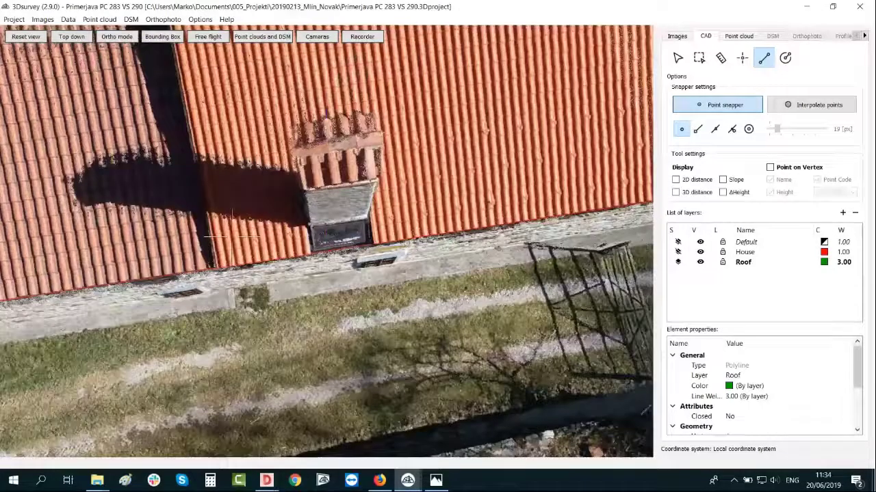
Step: Extend the roof polyline along the stone-wall eave to the corner where the higher roof section meets the lower one
drag(232, 236, 245, 73)
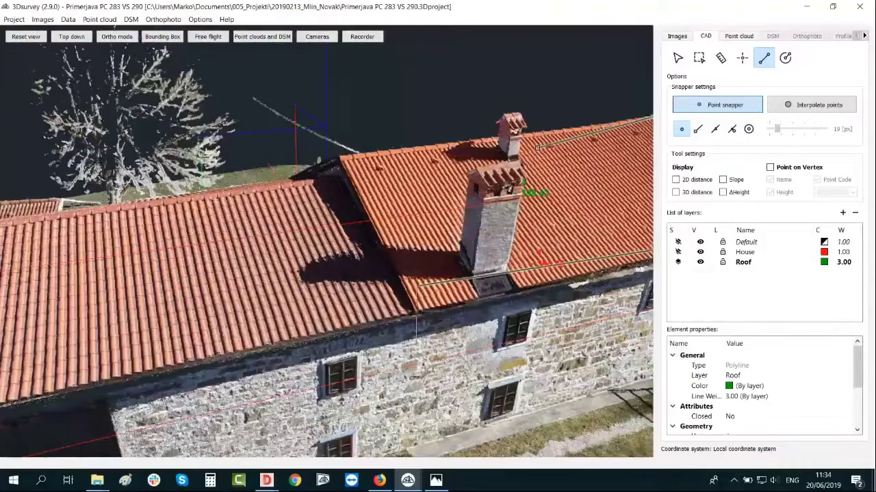
scroll(415, 312, up, 4)
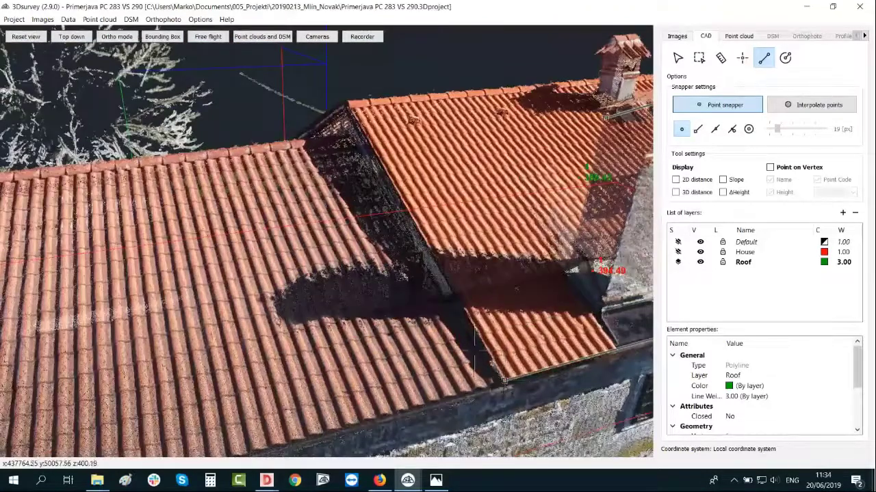
drag(423, 320, 412, 299)
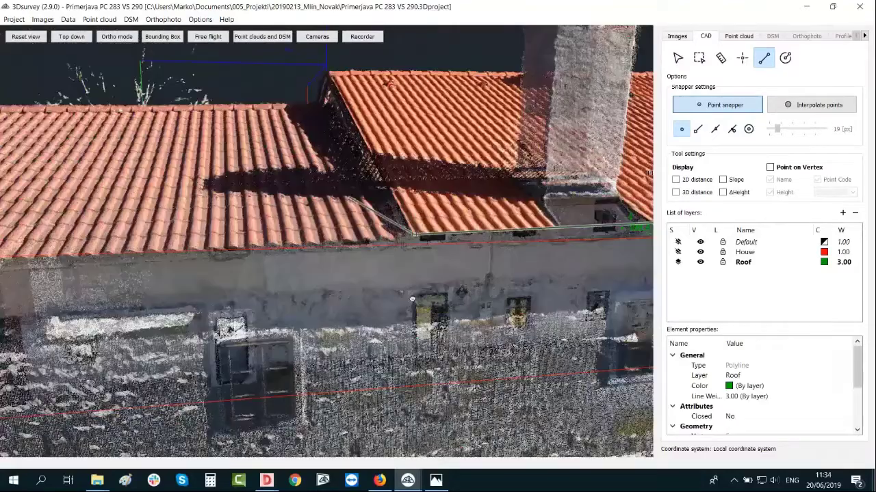
Step: Increase the point cloud's point render size to make the roof surface look denser
middle_drag(411, 299, 416, 312)
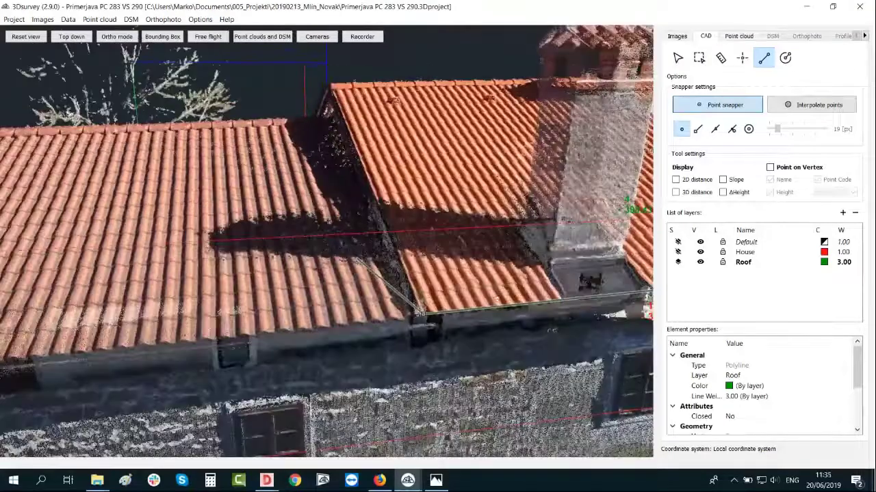
click(737, 36)
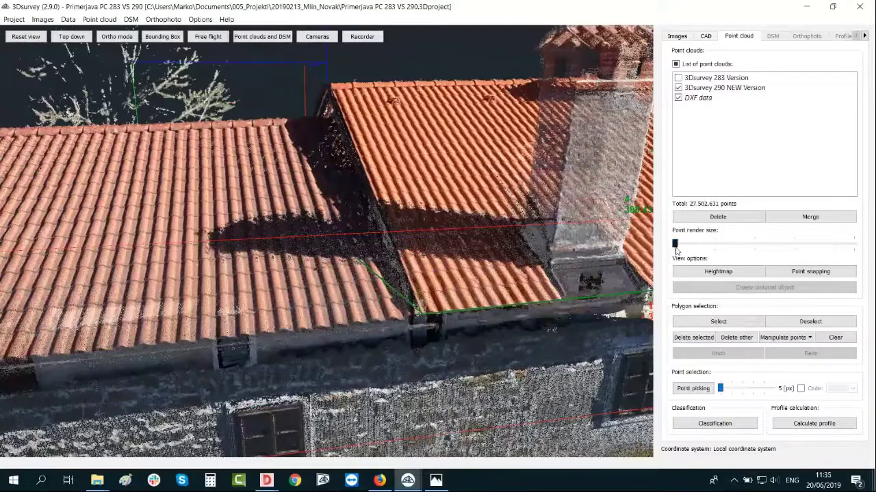
drag(676, 250, 697, 251)
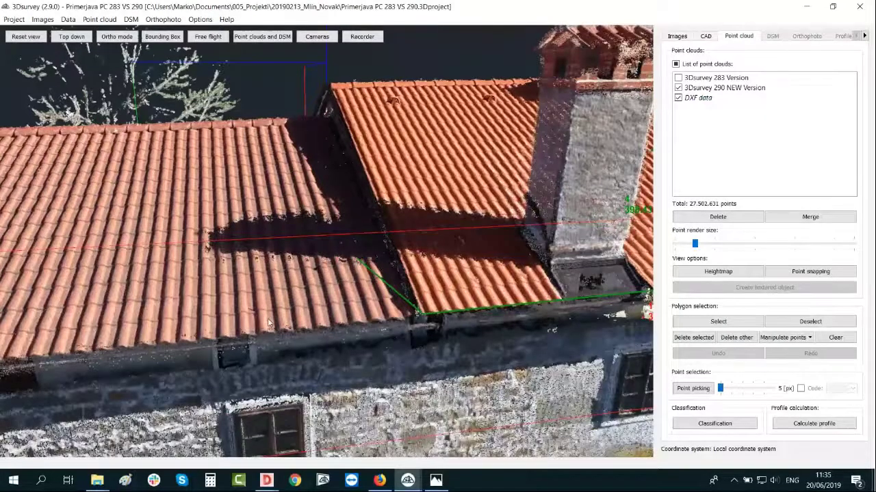
Step: Enable endpoint snapping and start a new Roof polyline at the stone-wall eave corner where the higher and lower sections meet
scroll(182, 327, down, 5)
drag(182, 326, 294, 317)
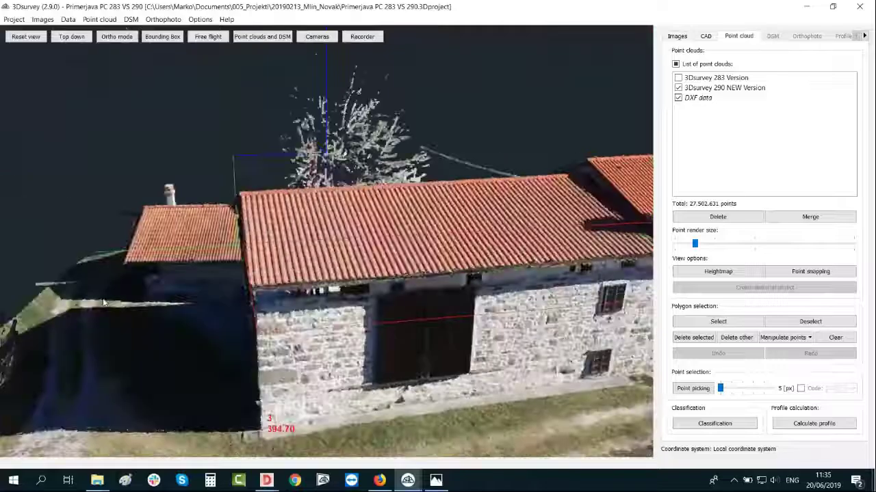
right_drag(294, 317, 310, 315)
scroll(310, 315, up, 5)
drag(309, 316, 237, 438)
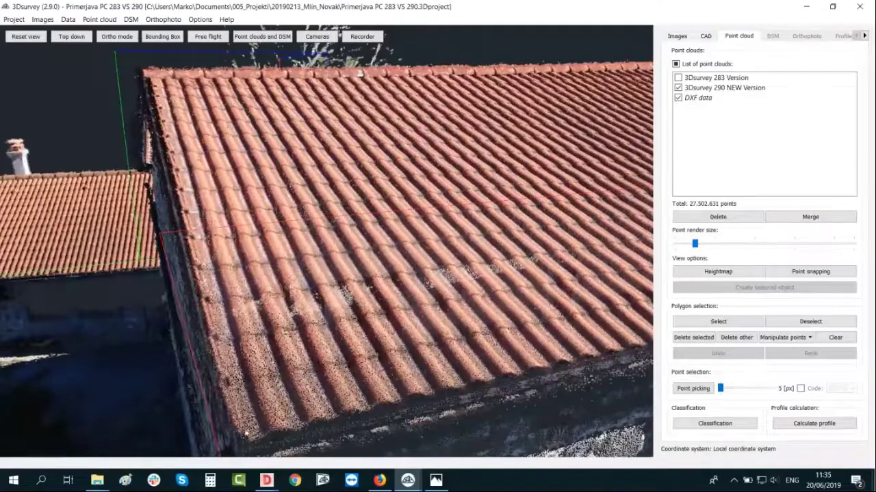
scroll(251, 435, down, 5)
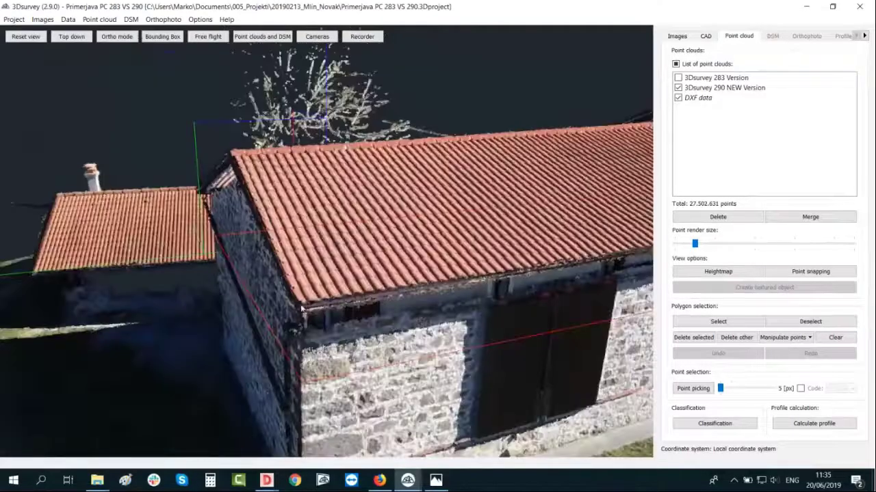
drag(353, 347, 354, 349)
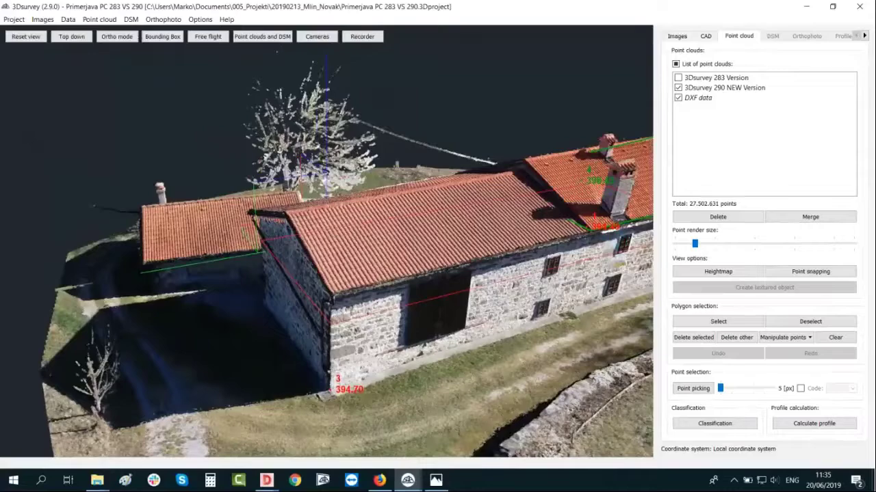
drag(513, 262, 548, 325)
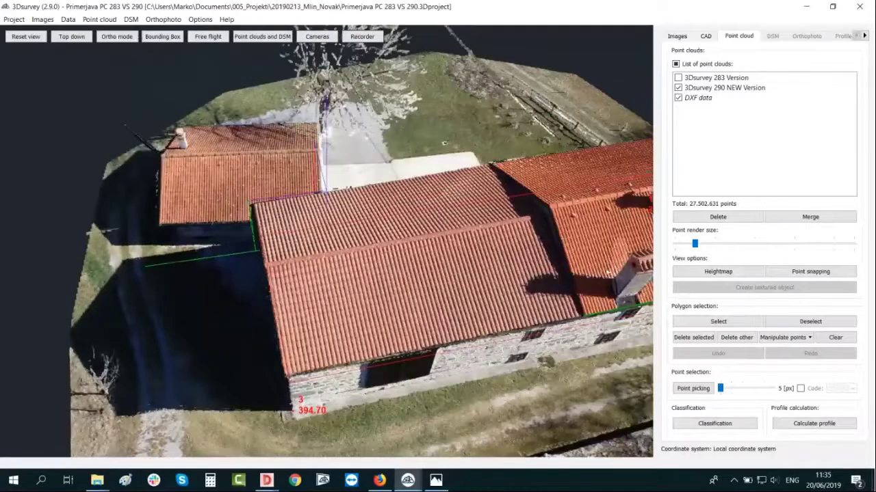
click(707, 37)
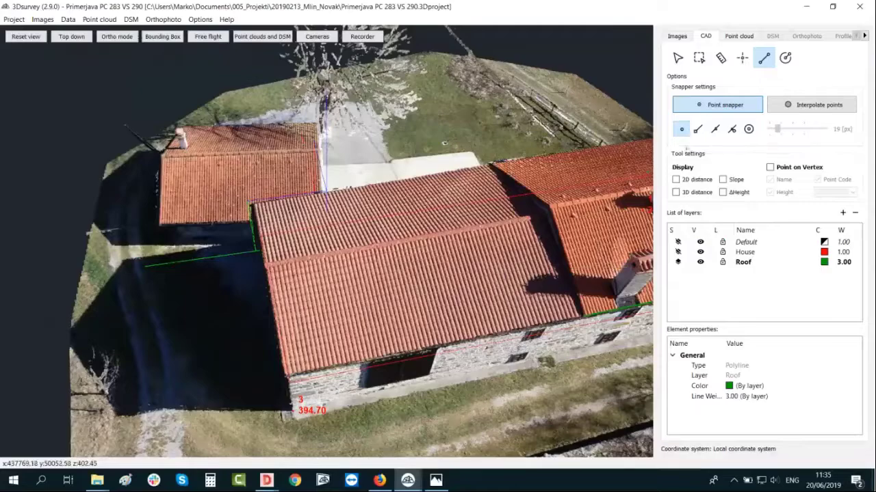
click(697, 129)
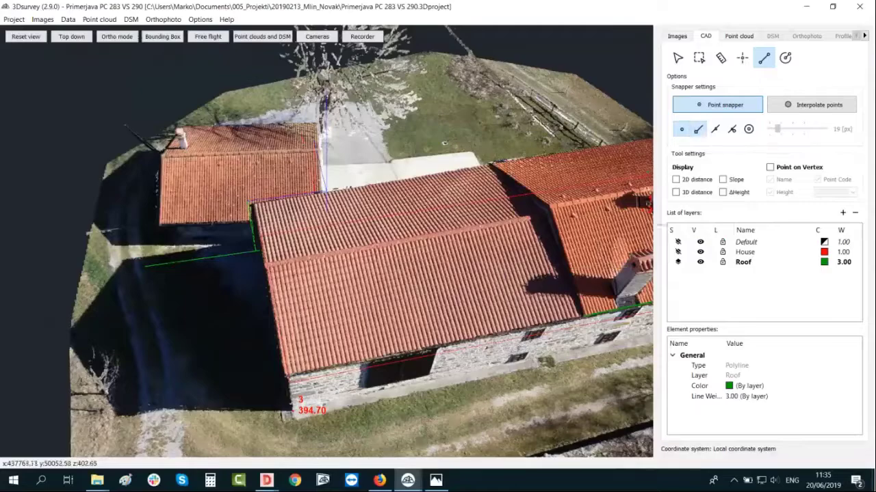
click(584, 316)
Step: Run the roof polyline along the lower section's stone-wall eave to its gable corner and up to the ridge end
drag(294, 374, 375, 321)
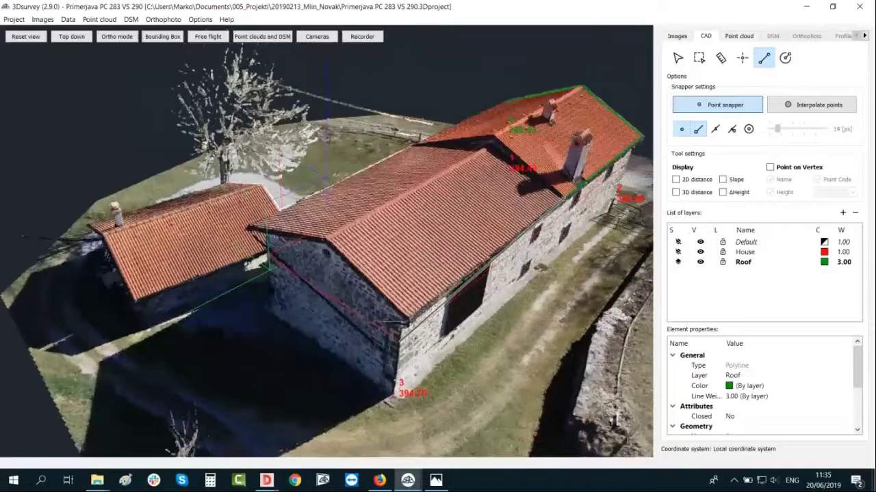
scroll(424, 339, up, 5)
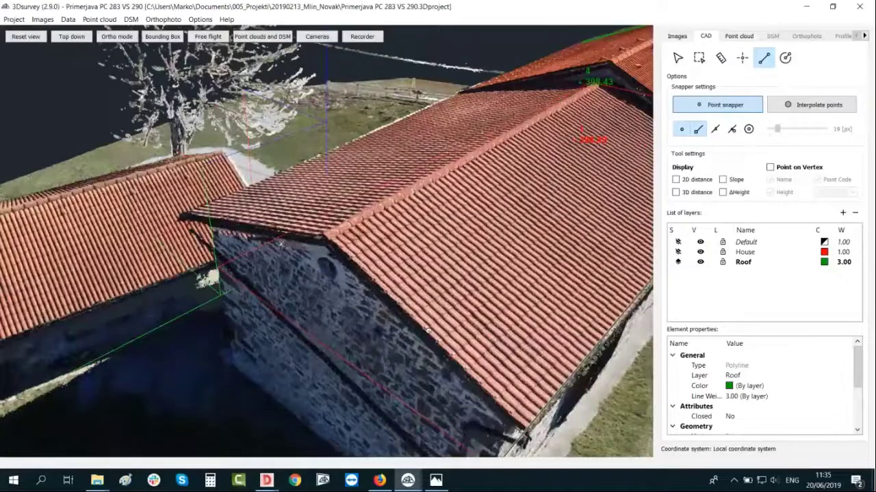
middle_drag(428, 330, 360, 264)
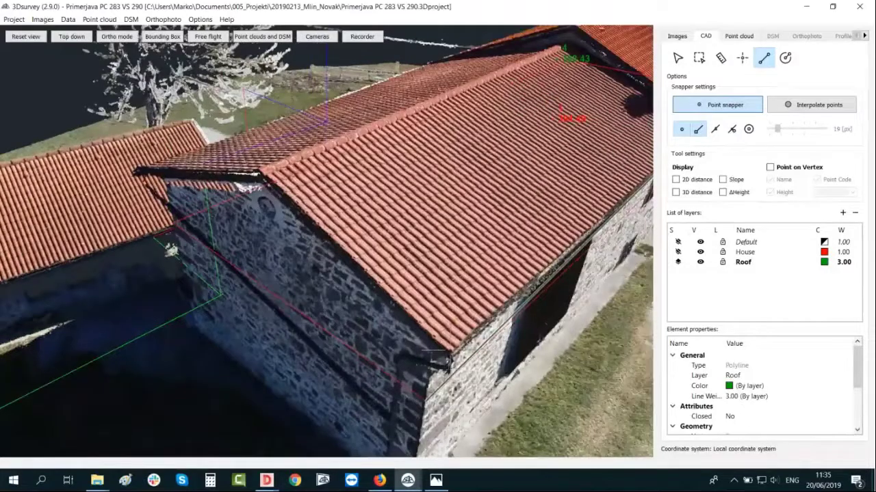
click(448, 352)
drag(327, 352, 355, 368)
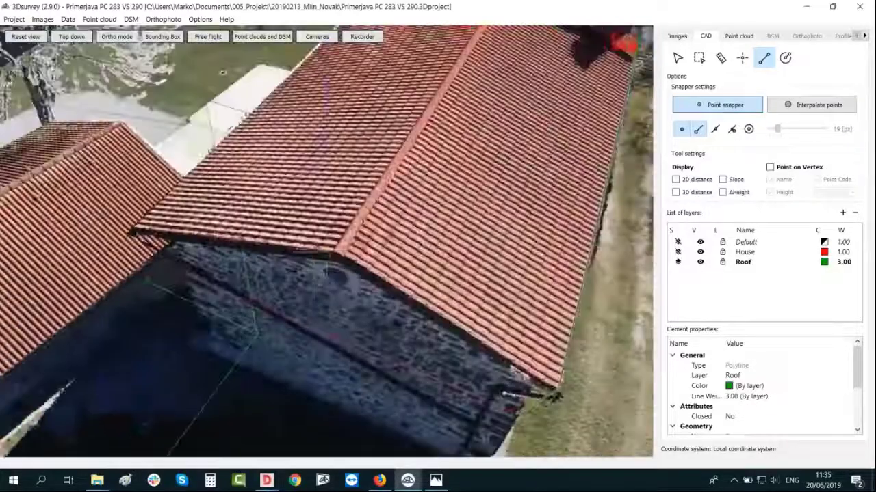
click(340, 254)
Step: Extend the polyline down the gable to the courtyard eave corner and along that eave to where the higher section starts
drag(191, 246, 243, 240)
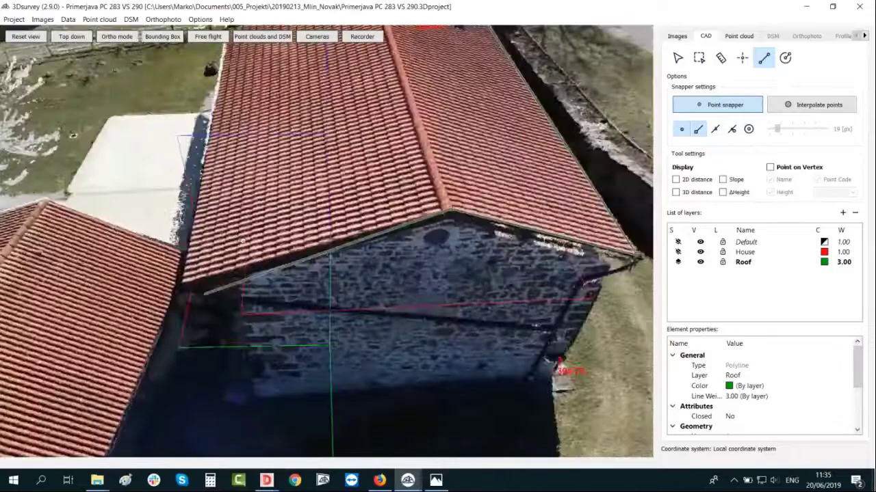
drag(331, 274, 322, 301)
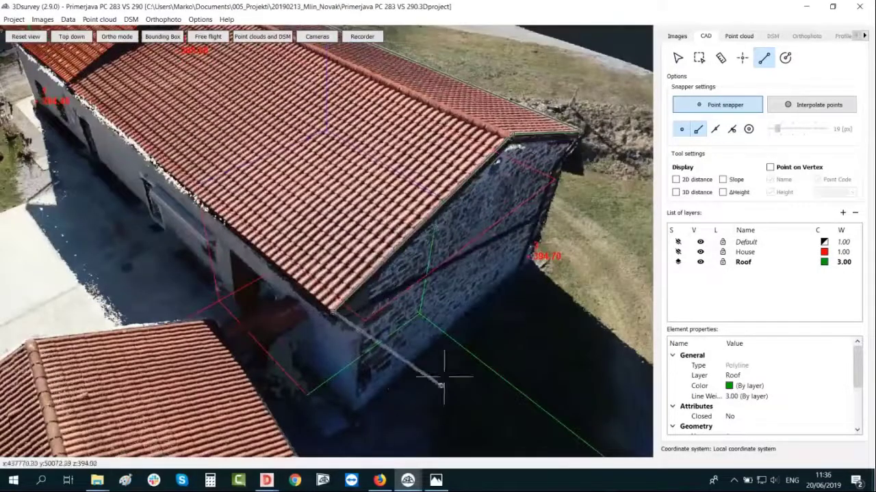
drag(449, 361, 253, 334)
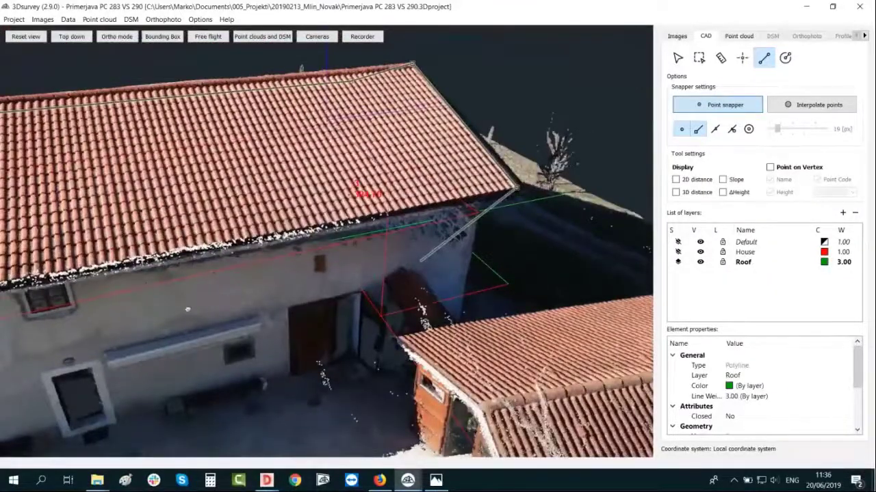
middle_drag(187, 309, 330, 297)
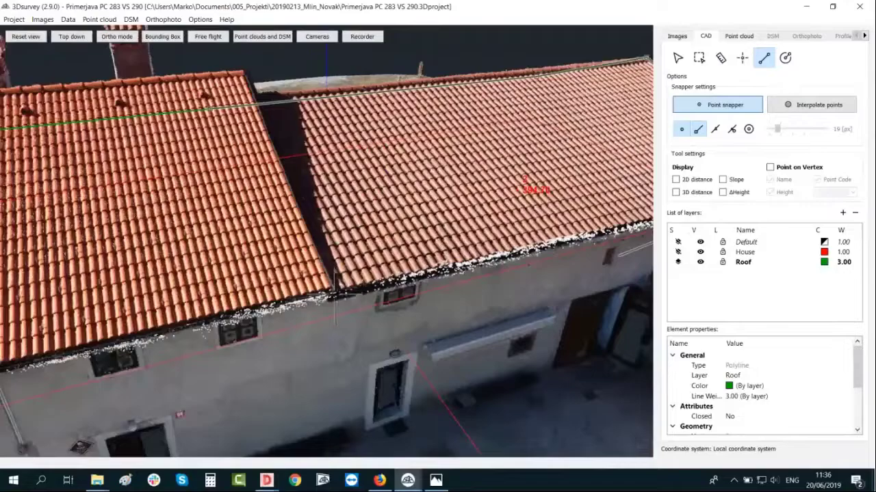
drag(337, 393, 336, 293)
Step: Finish the outline along the higher section's courtyard eave, ending at the existing eave corner at the far gable
scroll(335, 292, down, 3)
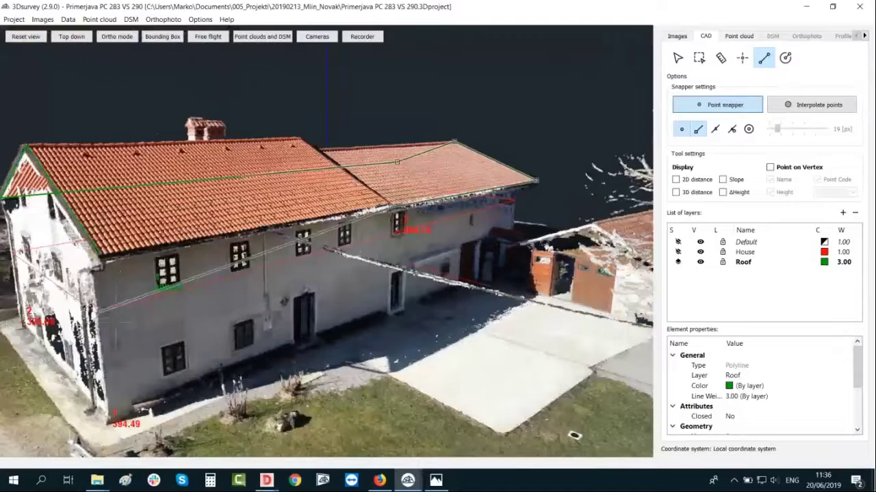
drag(77, 271, 98, 335)
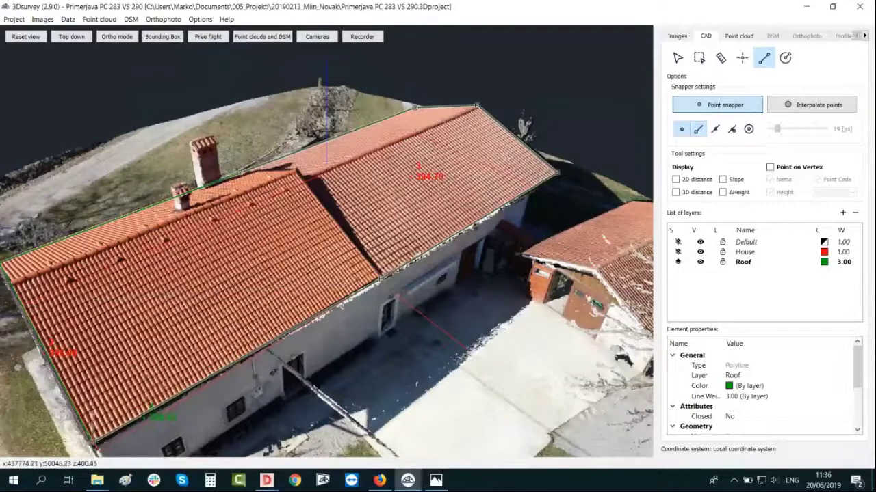
key(Escape)
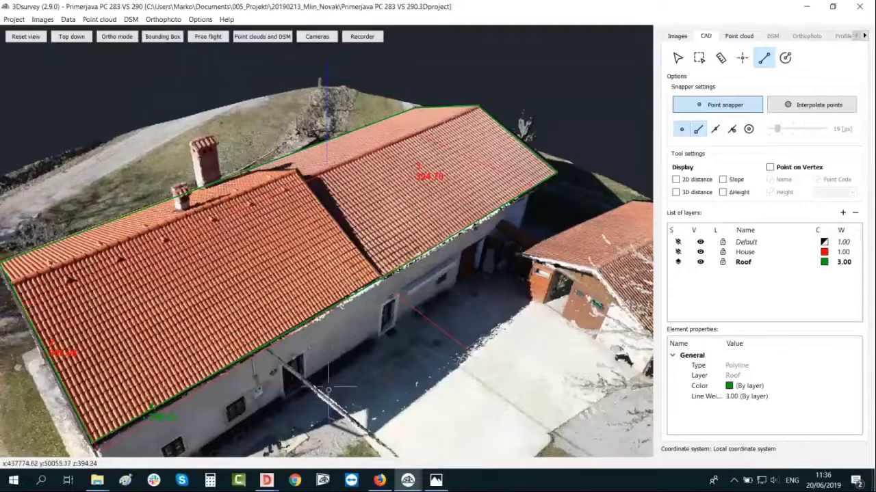
Step: Draw a Roof polyline along the higher section's ridge from the outer gable to the end above the lower roof
drag(331, 391, 383, 394)
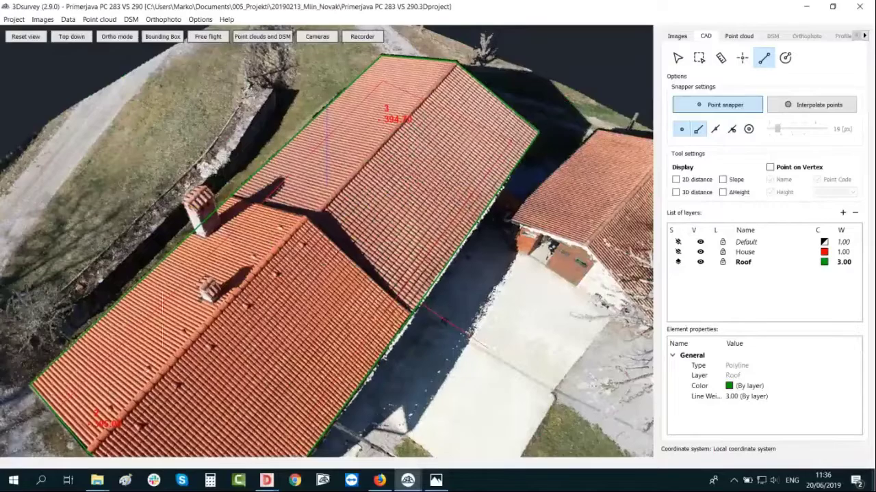
drag(111, 392, 304, 329)
scroll(304, 330, up, 4)
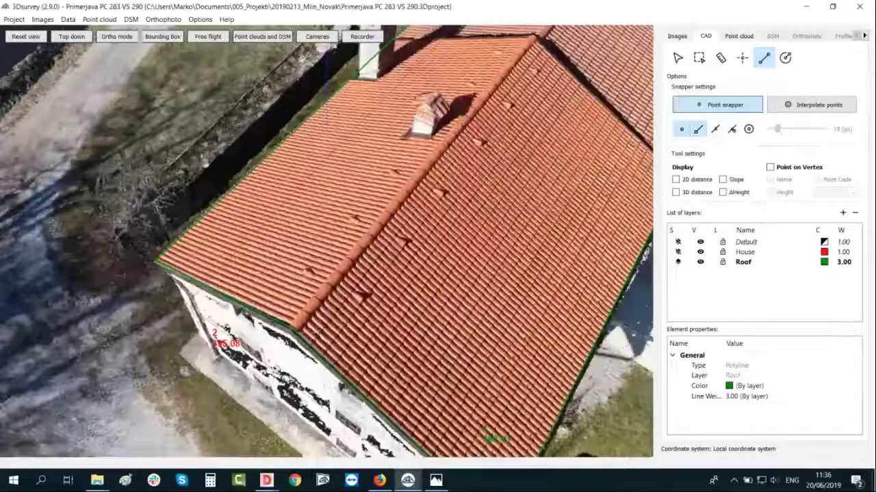
click(290, 327)
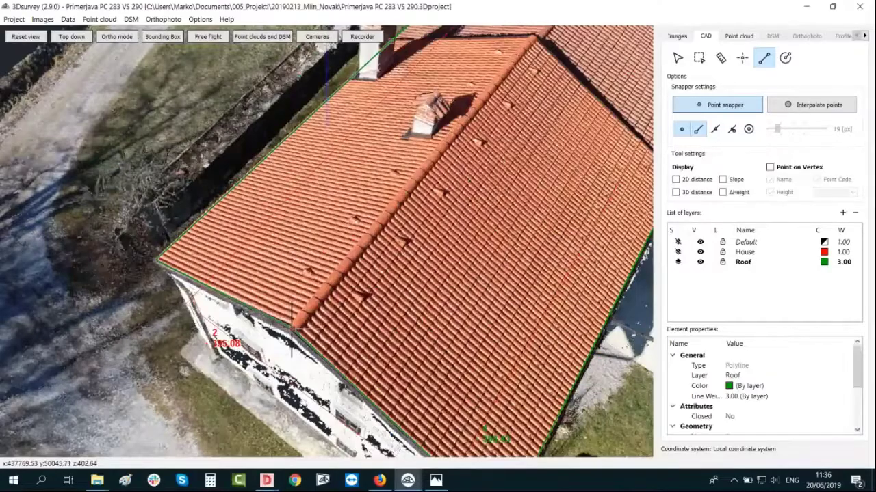
drag(434, 145, 273, 115)
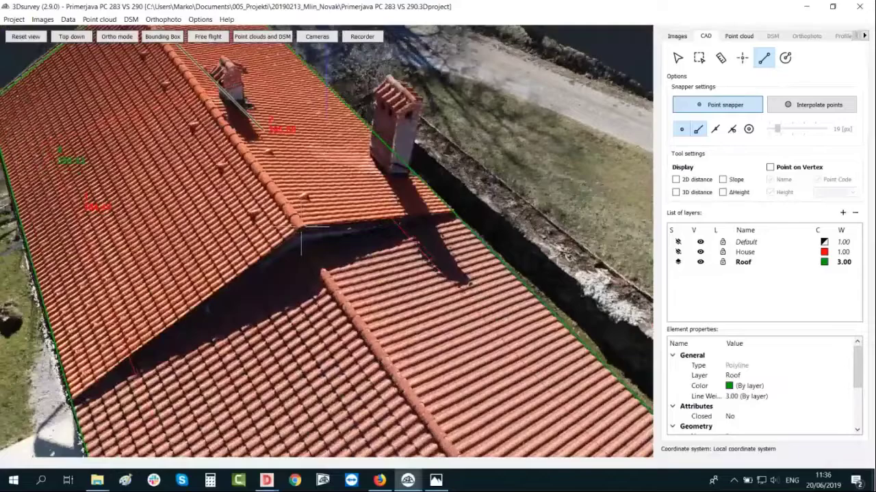
click(301, 226)
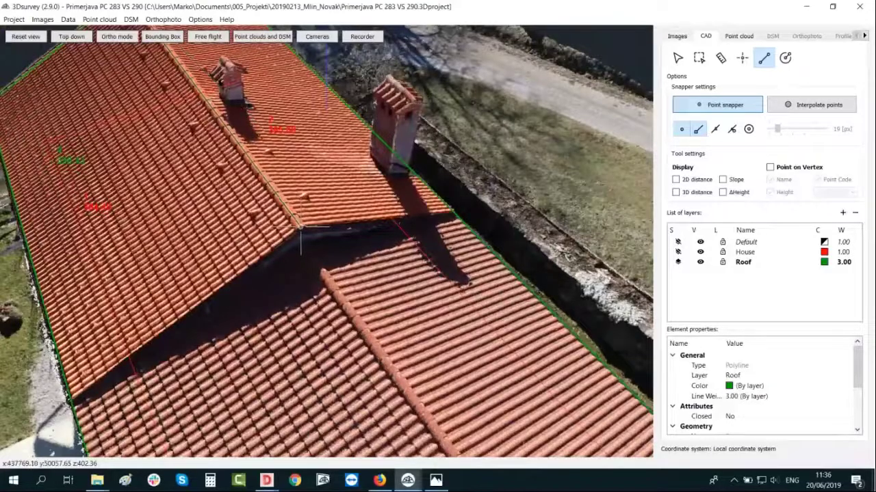
Step: Trace the higher section's inner gable edges from the ridge end down to the courtyard and stone-wall eave corners
drag(324, 307, 348, 256)
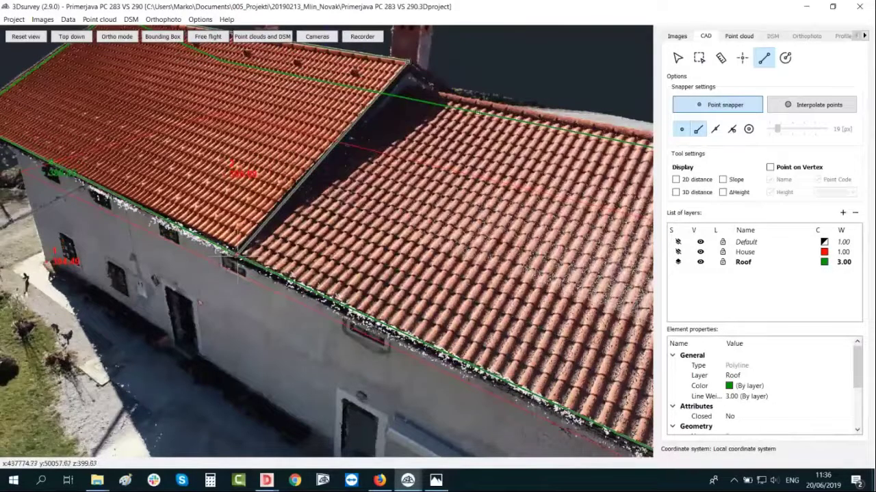
click(236, 256)
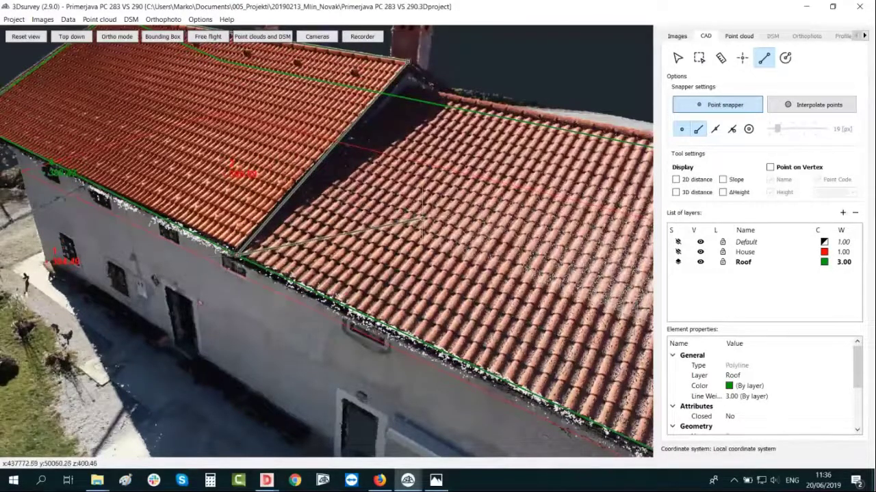
drag(420, 215, 185, 202)
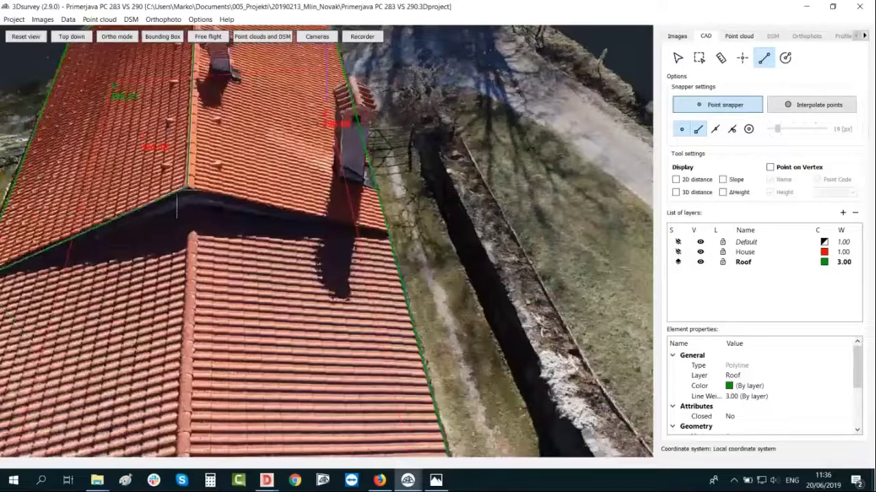
right_click(186, 188)
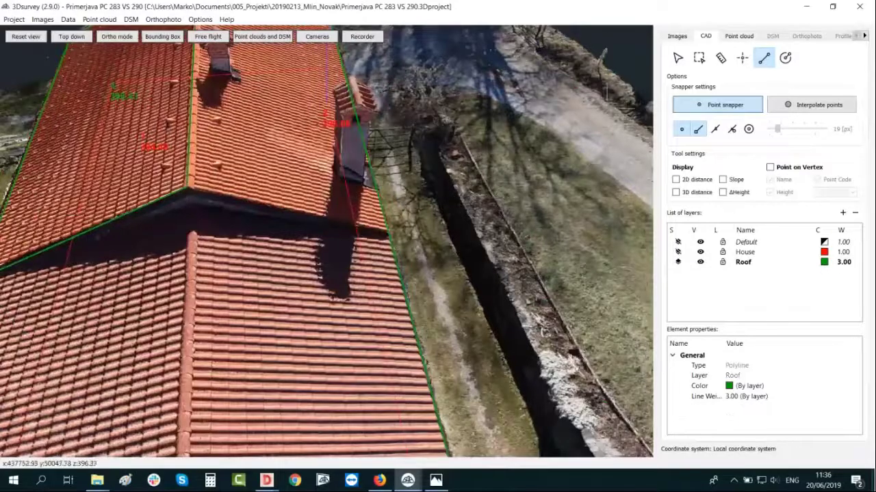
click(186, 186)
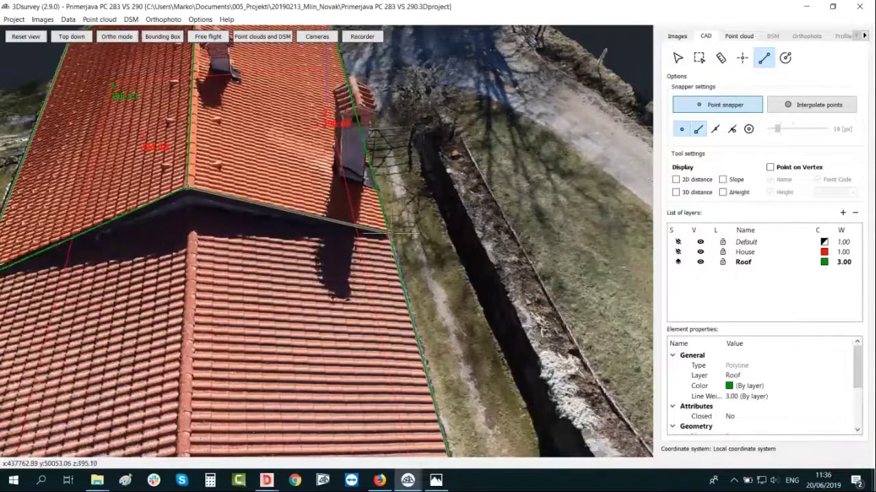
right_click(298, 345)
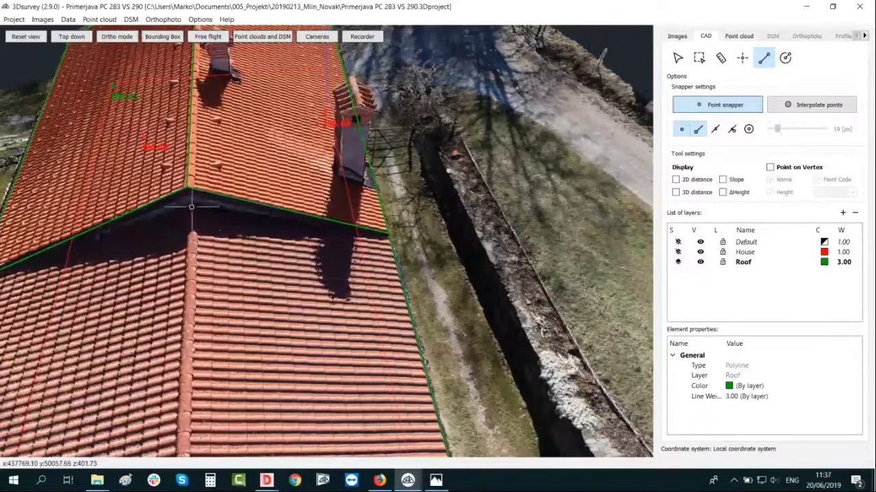
Step: Draw lines between a wall point just below the higher ridge end and the stone-wall and courtyard eave corners
click(191, 204)
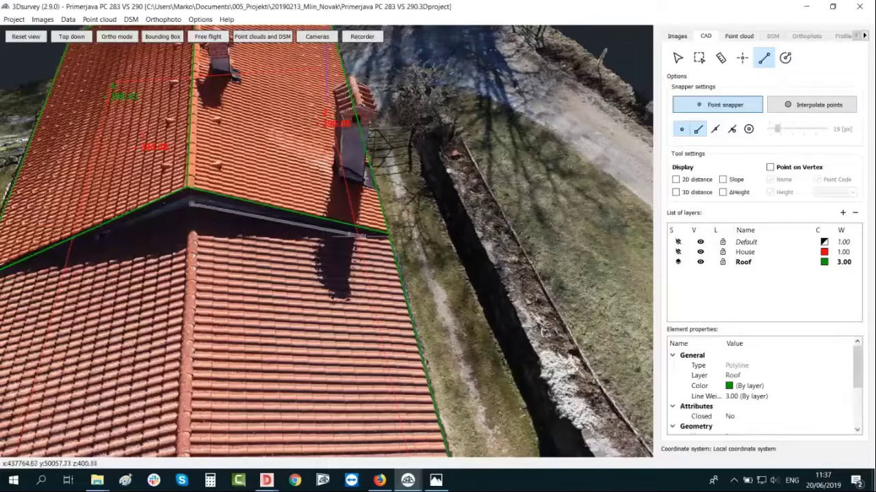
right_click(99, 246)
middle_drag(183, 208, 437, 185)
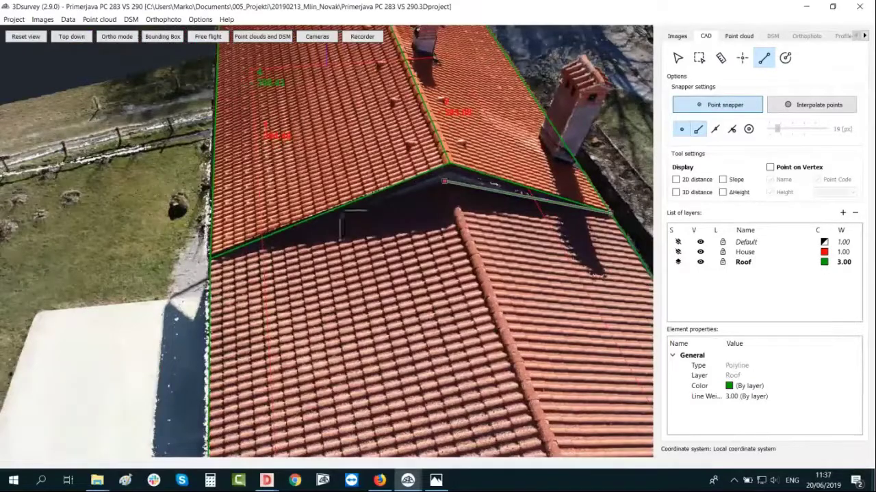
click(444, 181)
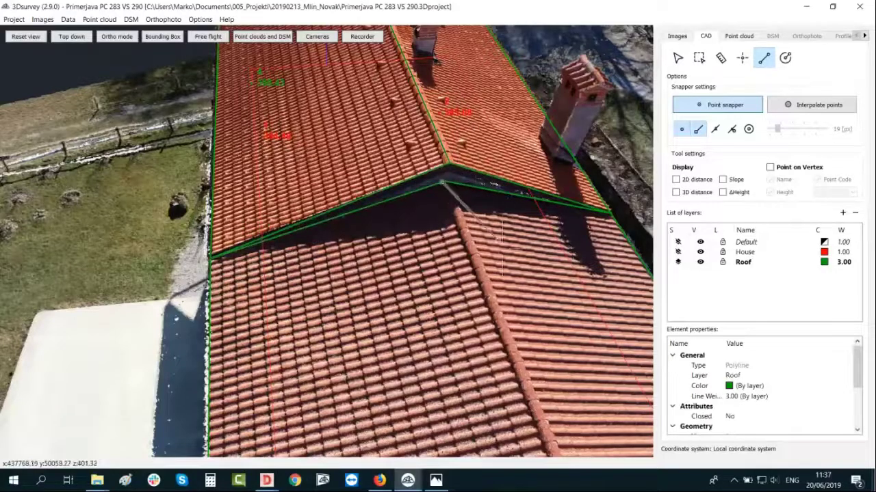
Step: Draw the lower section's ridge from the wall point below the higher ridge to the outer gable peak and finish the polyline
scroll(451, 342, down, 5)
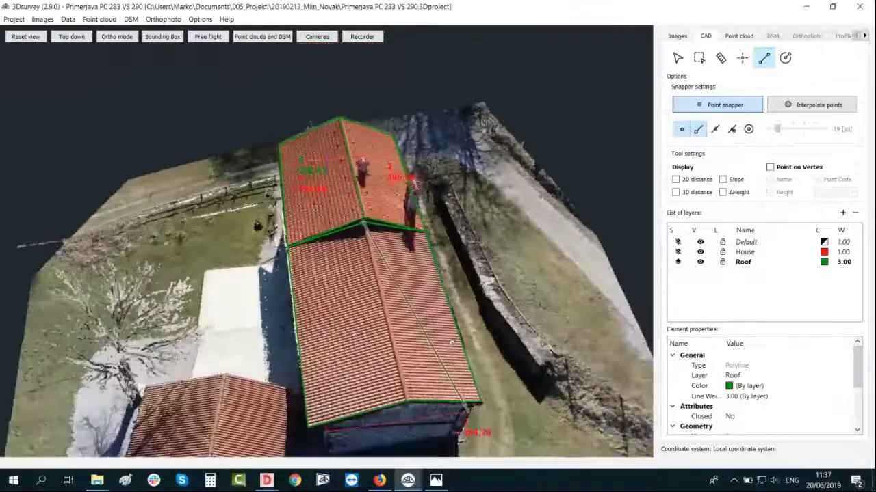
drag(451, 342, 602, 373)
scroll(227, 441, up, 4)
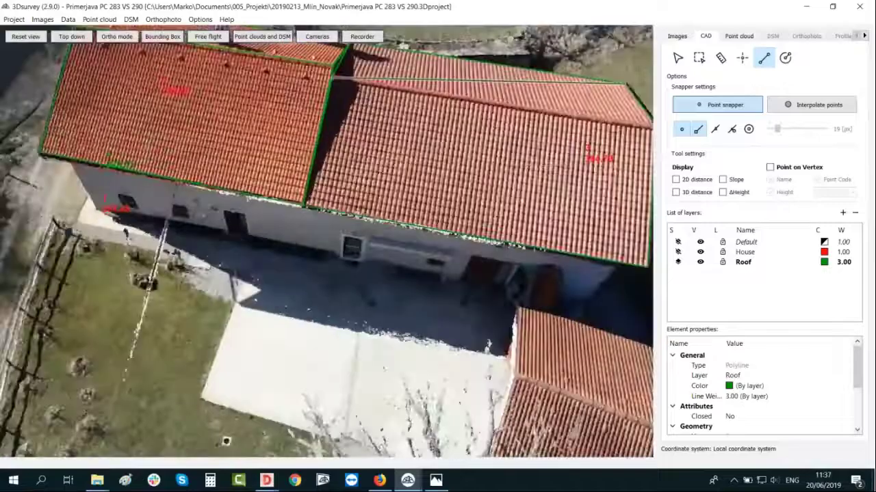
right_drag(629, 160, 295, 191)
scroll(294, 191, up, 5)
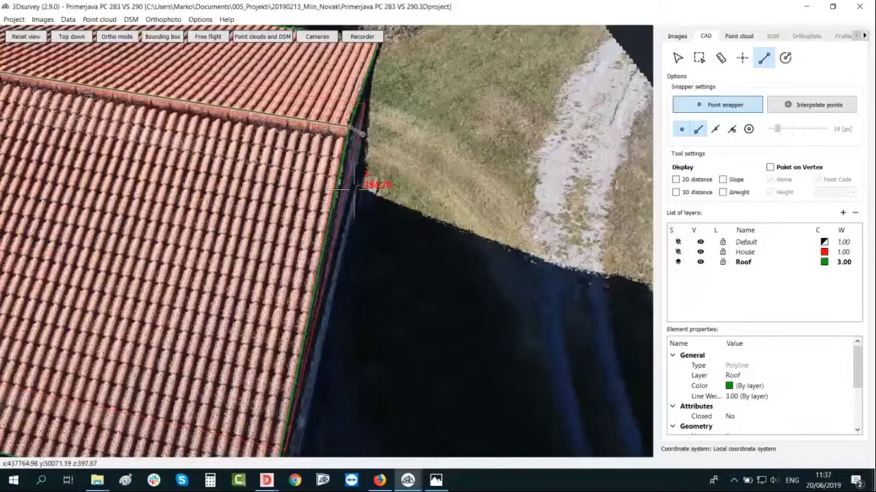
right_click(354, 189)
Step: Start a Roof polyline on the outbuilding's open gable, from the courtyard-side eave corner up to the ridge end beside the chimney
drag(353, 190, 276, 204)
scroll(312, 274, down, 4)
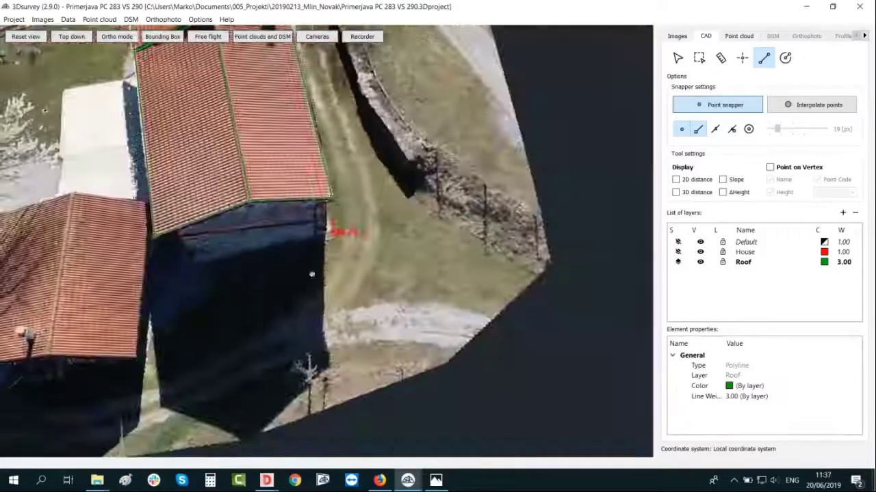
right_drag(312, 275, 383, 437)
drag(383, 438, 464, 278)
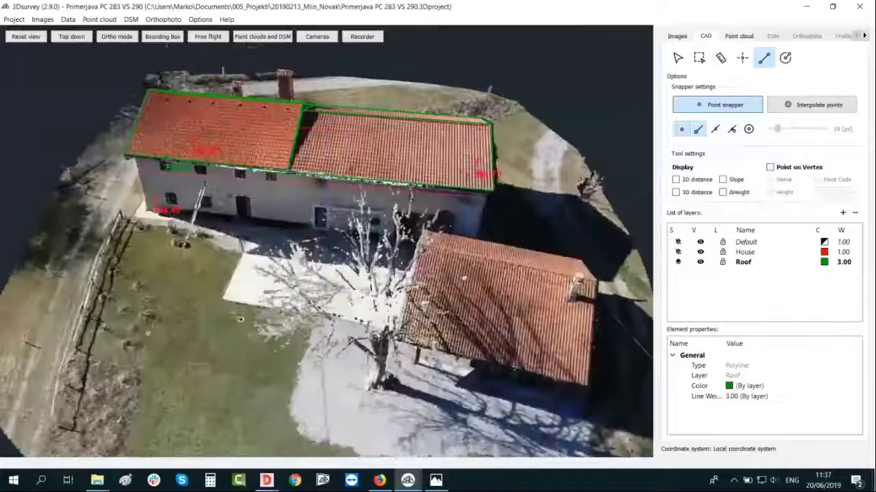
drag(240, 319, 283, 366)
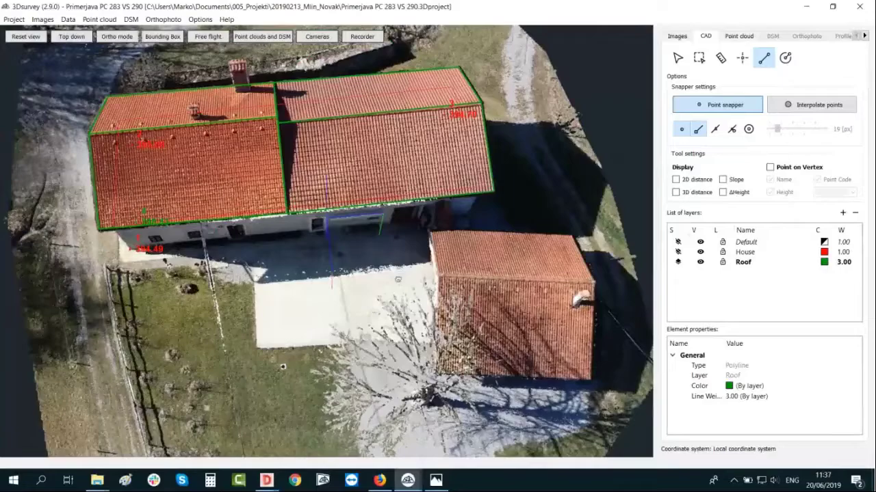
drag(398, 279, 168, 182)
scroll(169, 182, up, 3)
middle_drag(168, 182, 324, 208)
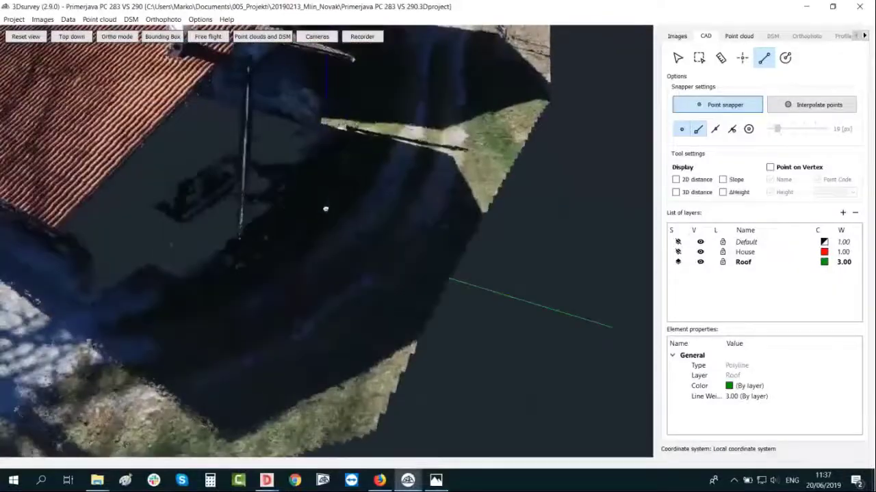
click(57, 226)
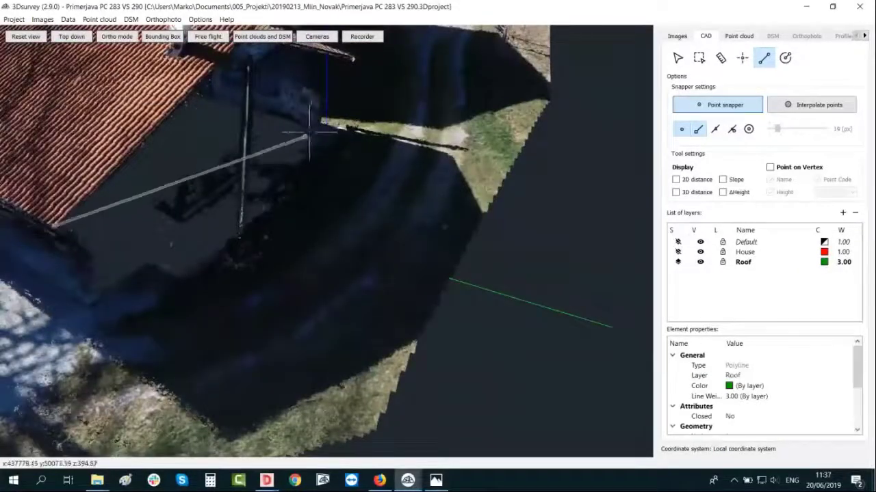
drag(309, 133, 280, 161)
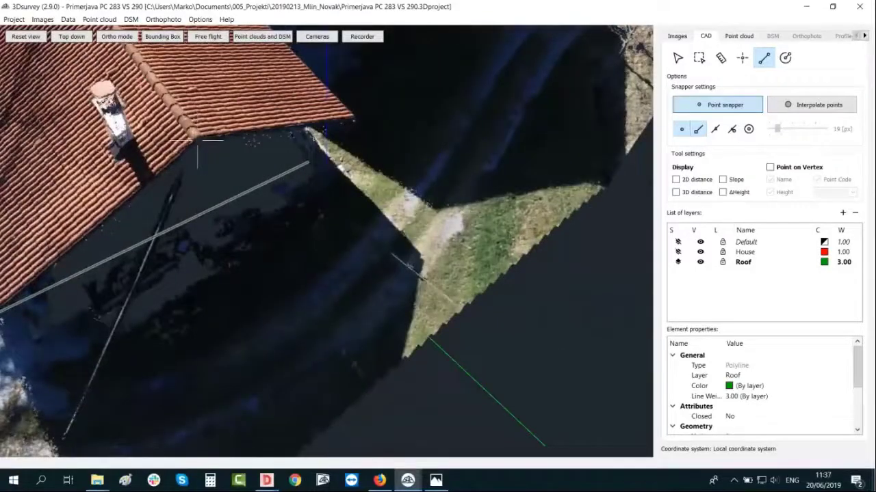
drag(372, 252, 296, 251)
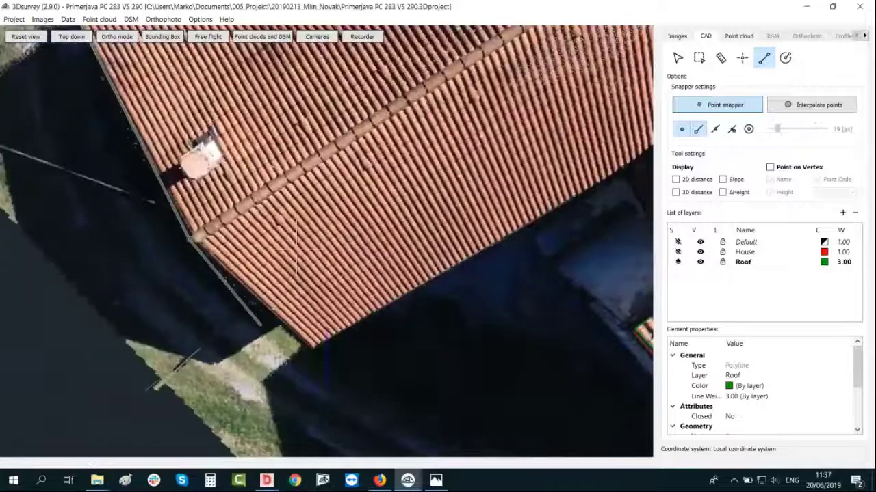
Step: Try to place the outbuilding gable's next vertex at the eave corner facing the stone wall
drag(306, 196, 307, 194)
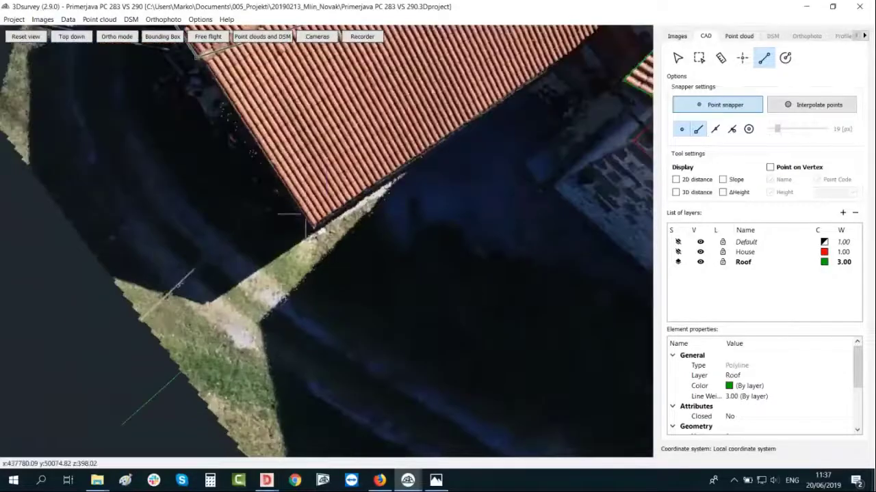
drag(338, 244, 302, 262)
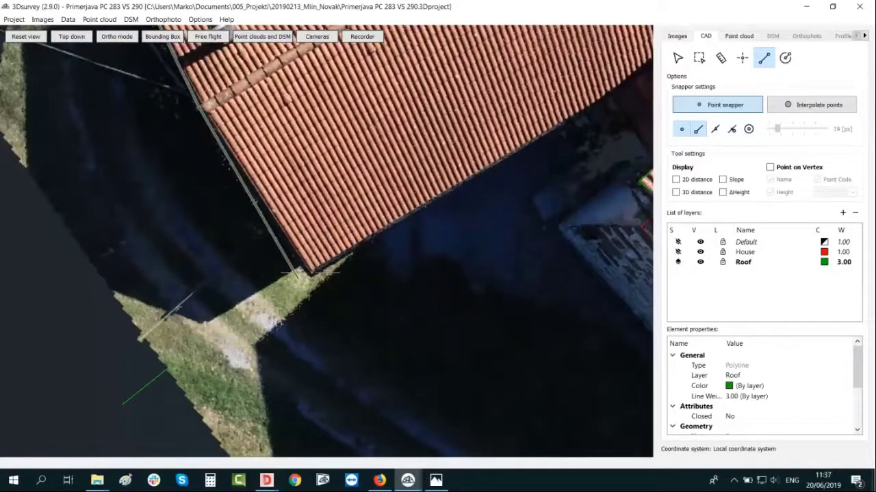
drag(307, 295, 372, 258)
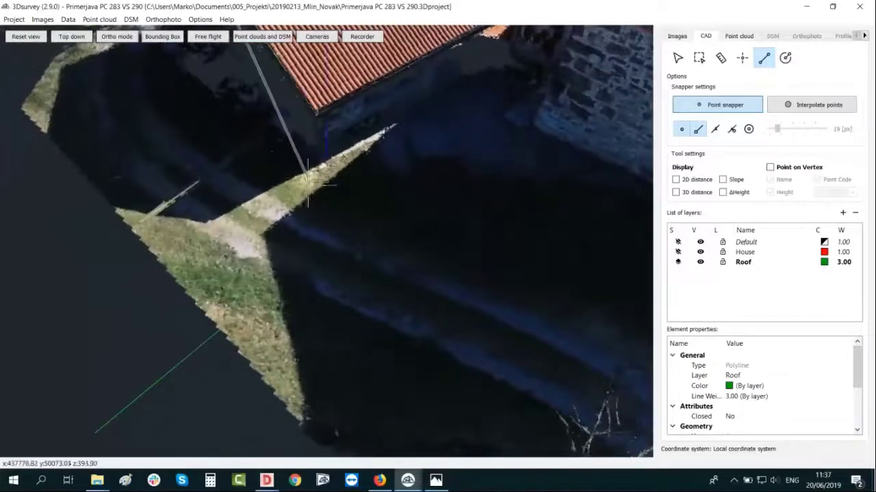
drag(307, 204, 306, 264)
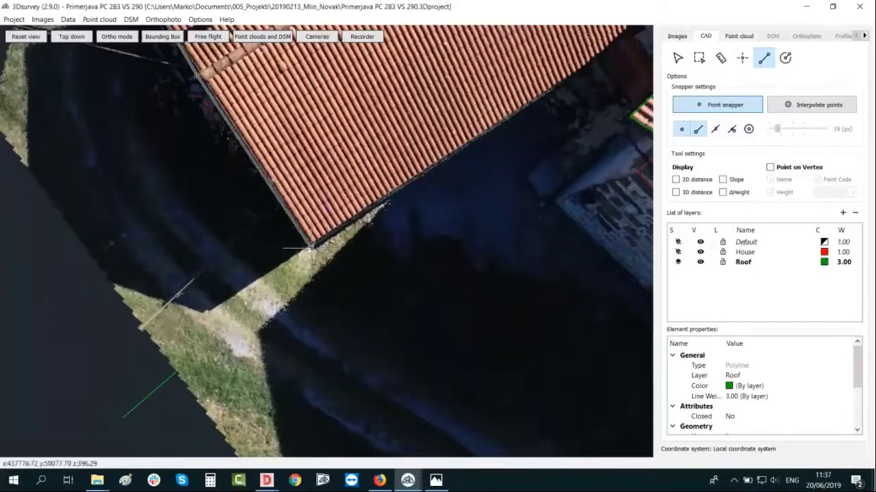
drag(346, 299, 303, 297)
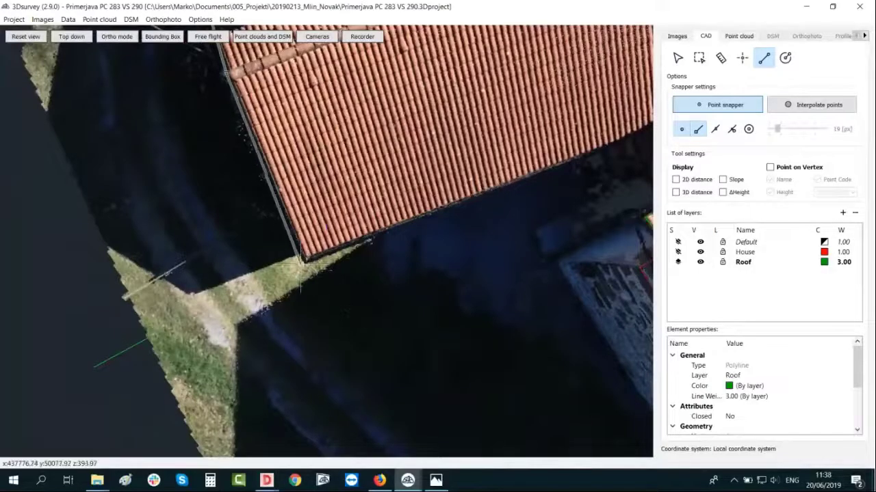
click(302, 264)
drag(400, 287, 535, 211)
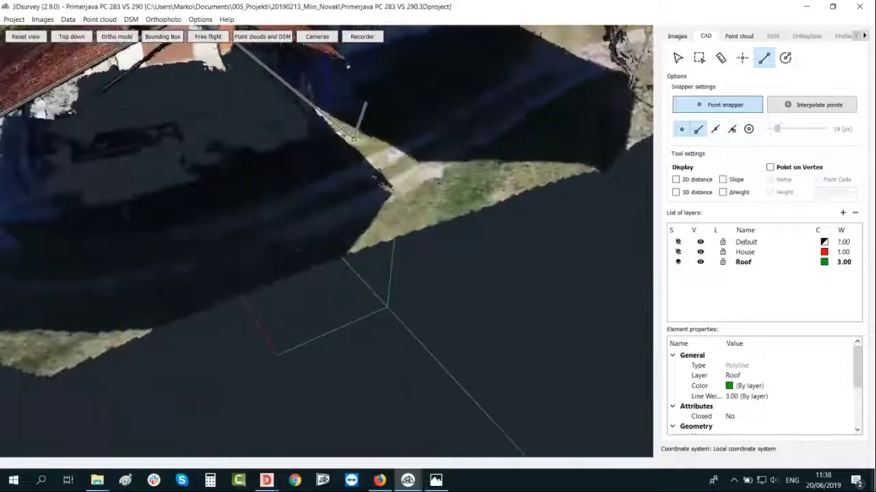
drag(302, 132, 349, 205)
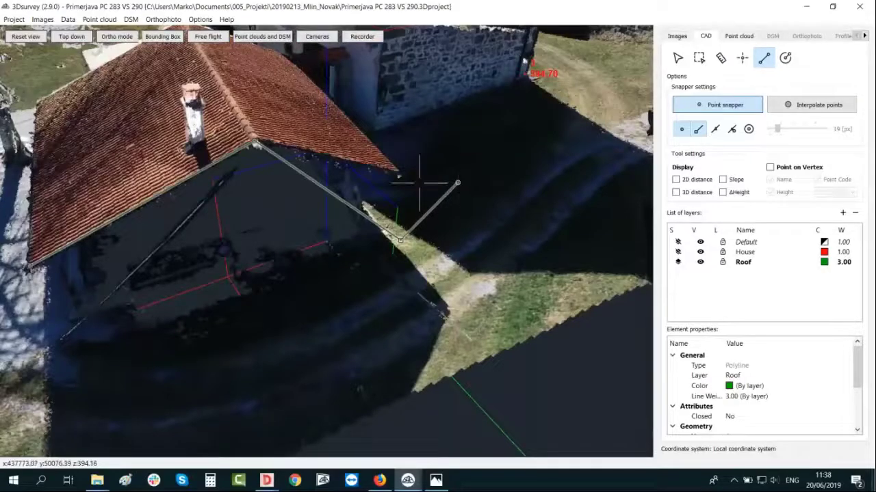
Step: Extend the gable edge from the ridge end to the outbuilding's eave corner facing the stone wall and finish the polyline
drag(439, 156, 335, 223)
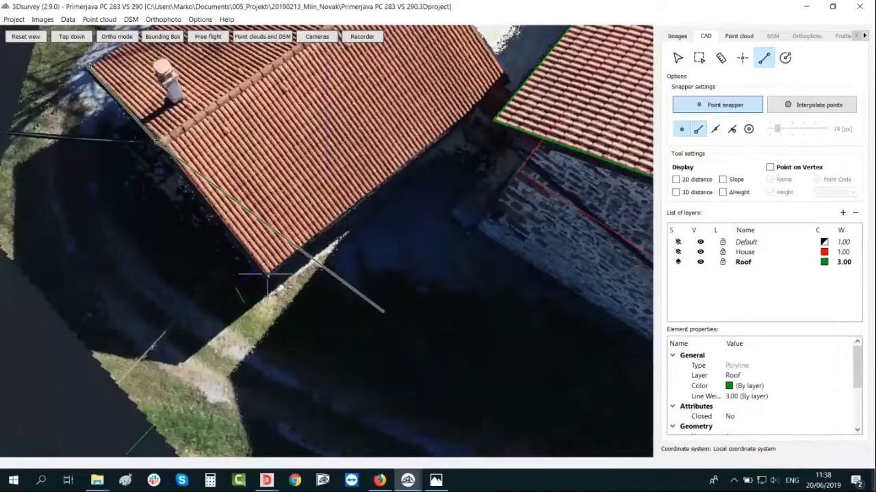
click(267, 274)
drag(352, 296, 379, 182)
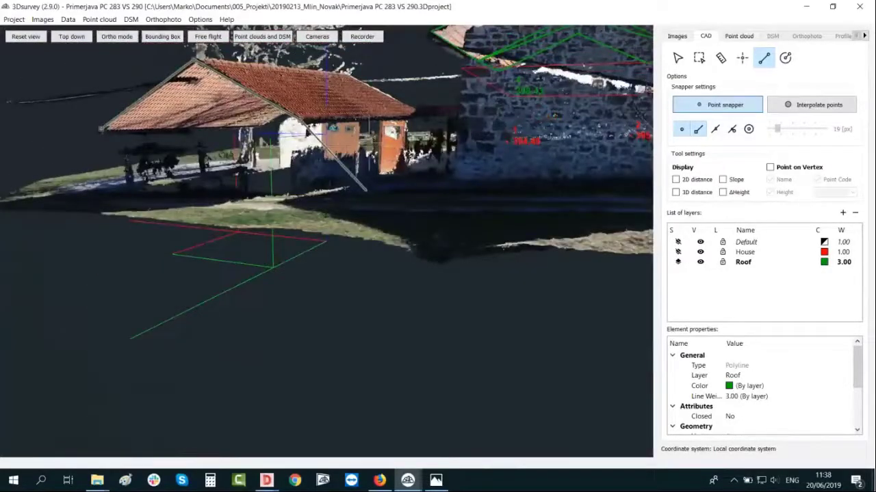
right_click(353, 169)
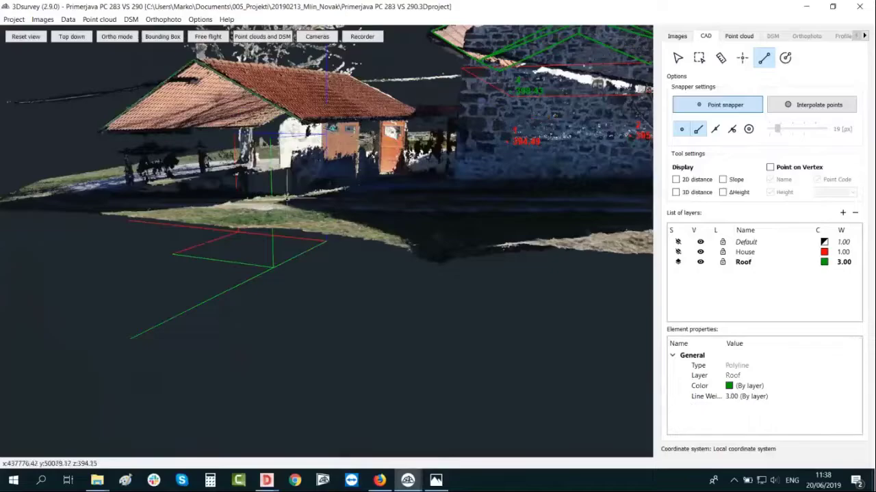
Step: Hide the 3Dsurvey 290 NEW Version point cloud and inspect the CAD lines and points from several sides
drag(288, 181, 383, 247)
scroll(343, 218, down, 5)
scroll(343, 218, down, 1)
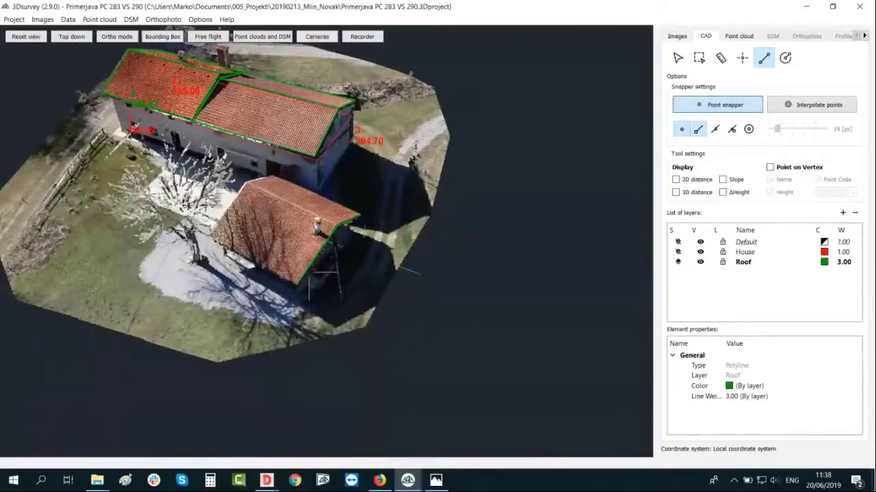
drag(631, 134, 417, 86)
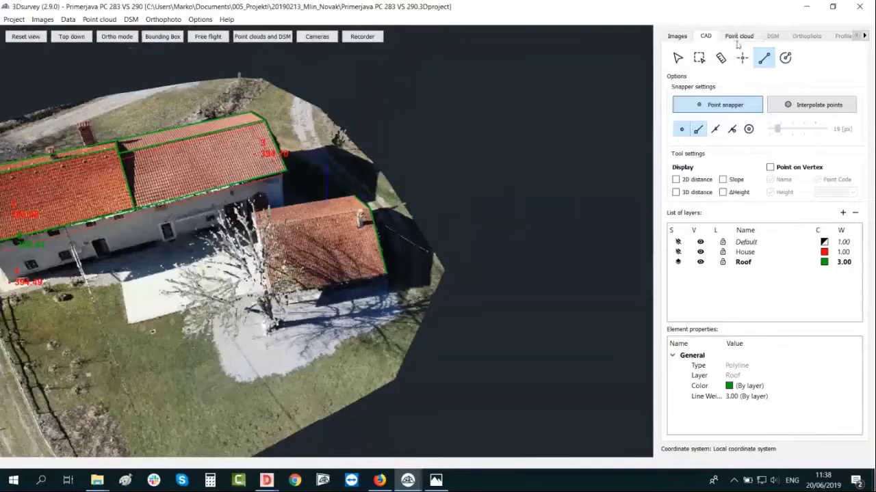
click(740, 37)
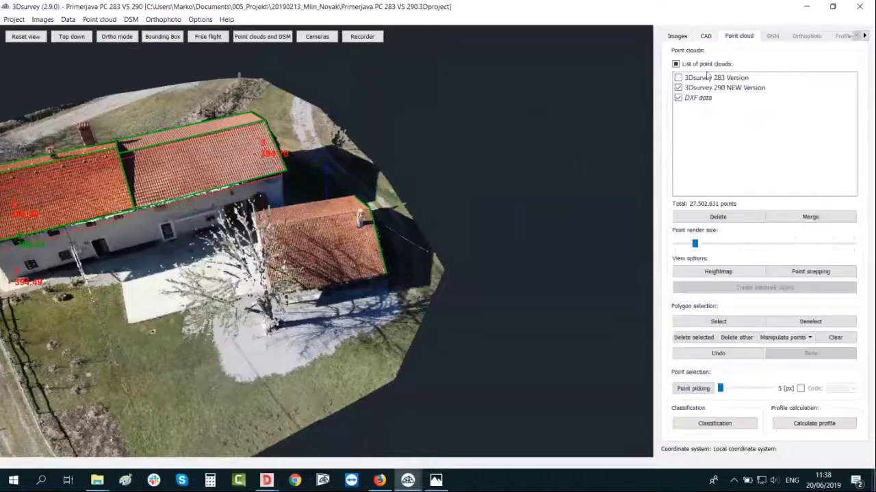
click(677, 88)
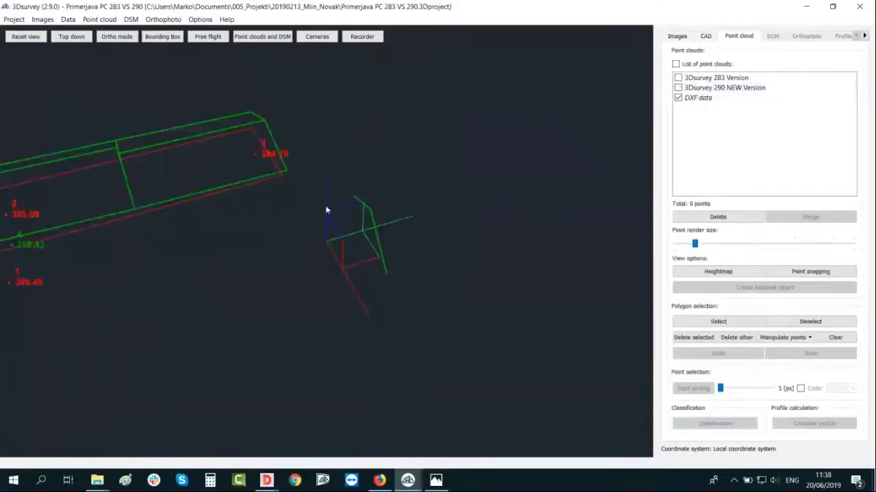
mouse_move(326, 209)
mouse_down()
mouse_move(192, 250)
mouse_move(394, 154)
mouse_move(453, 168)
mouse_move(438, 188)
mouse_move(409, 184)
mouse_up()
drag(388, 175, 337, 107)
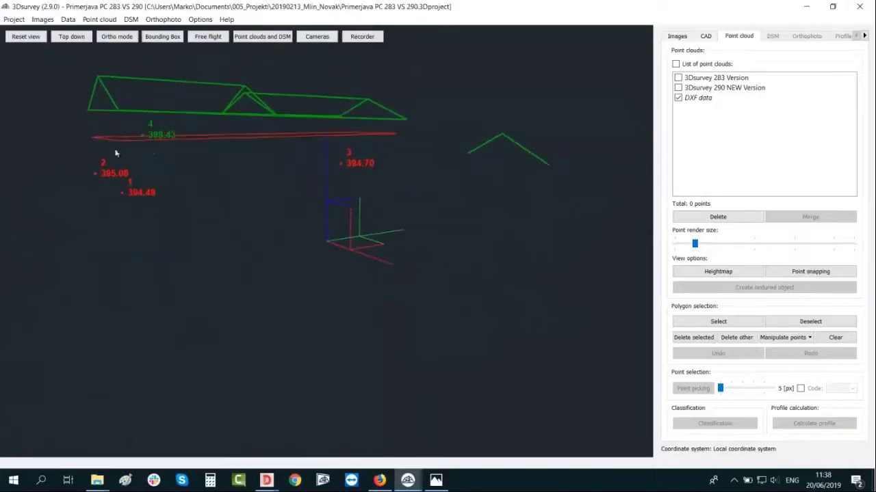
drag(172, 151, 335, 172)
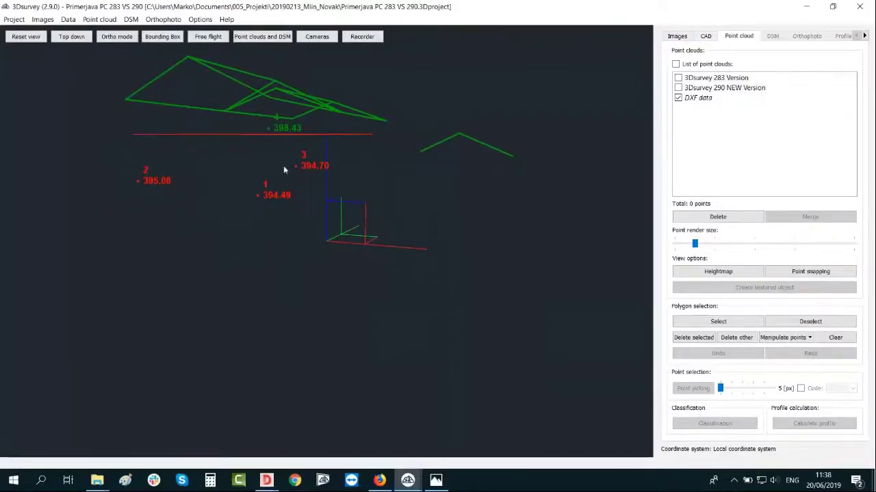
scroll(271, 116, up, 4)
drag(272, 116, 285, 141)
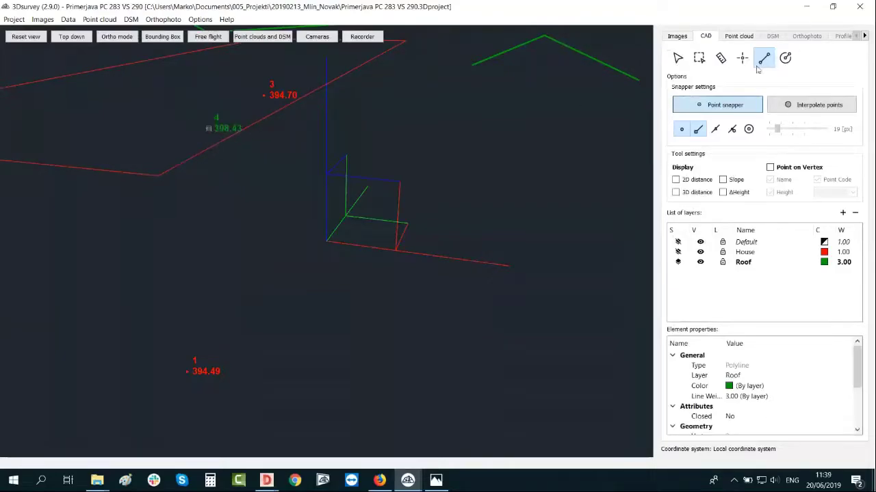
Step: Delete point 4 from the Roof layer
click(678, 59)
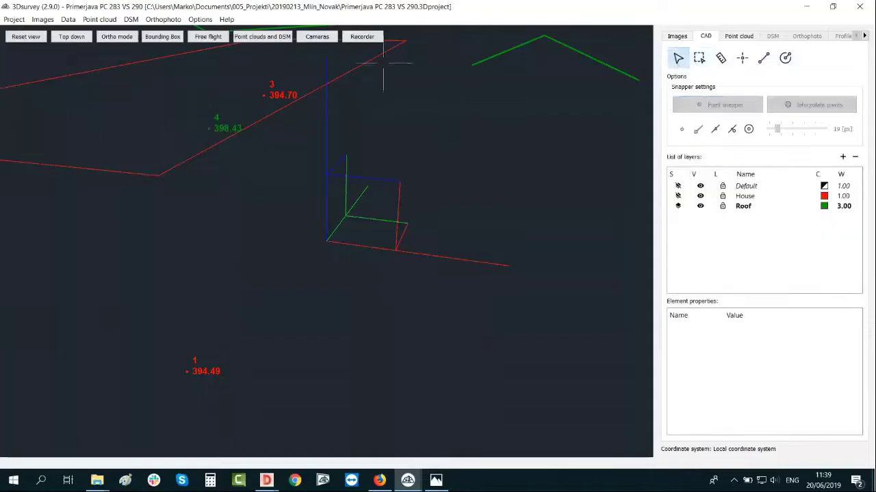
click(209, 129)
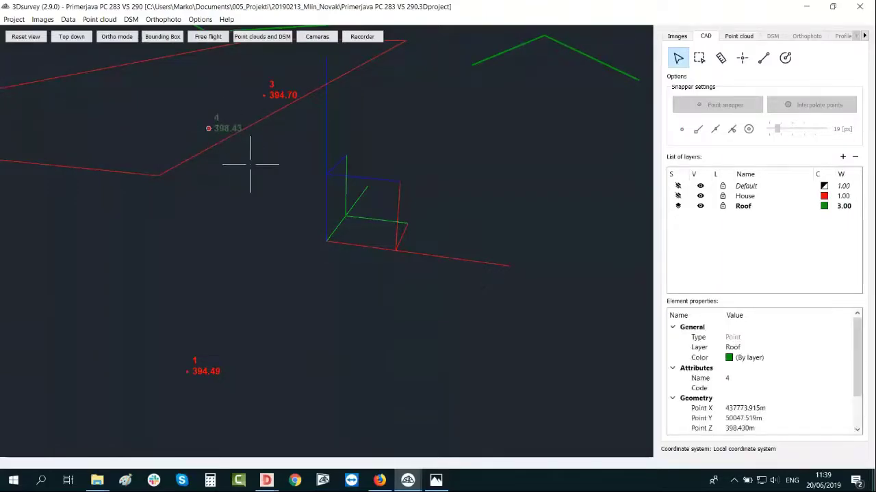
key(Delete)
drag(289, 143, 383, 188)
scroll(381, 187, down, 5)
drag(399, 226, 360, 228)
Step: Check the commands available for loading and saving CAD data
click(67, 19)
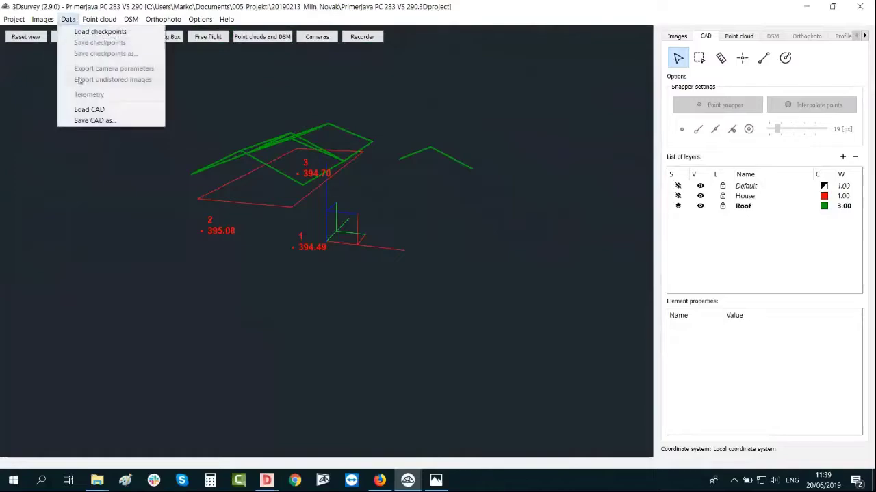
click(88, 153)
scroll(251, 198, down, 3)
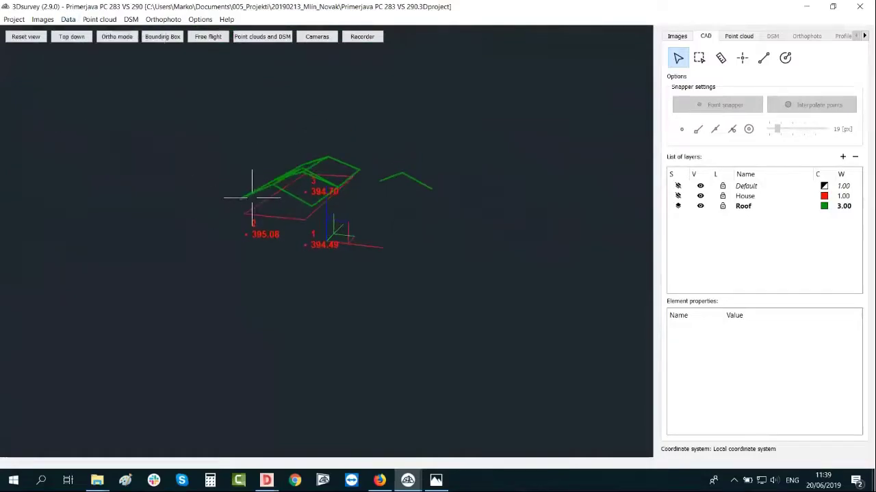
drag(251, 198, 162, 248)
Step: Show the 3Dsurvey 290 NEW Version point cloud again and examine the entrance door on the courtyard wall up close
click(738, 36)
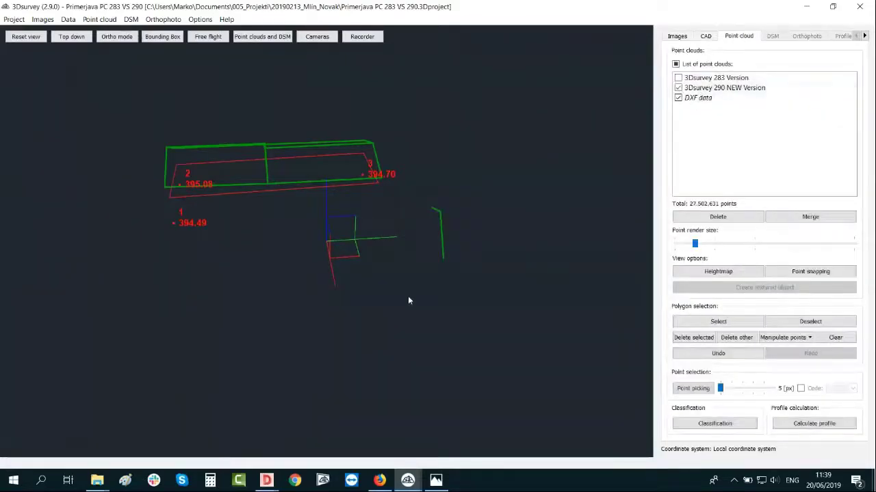
scroll(266, 231, up, 3)
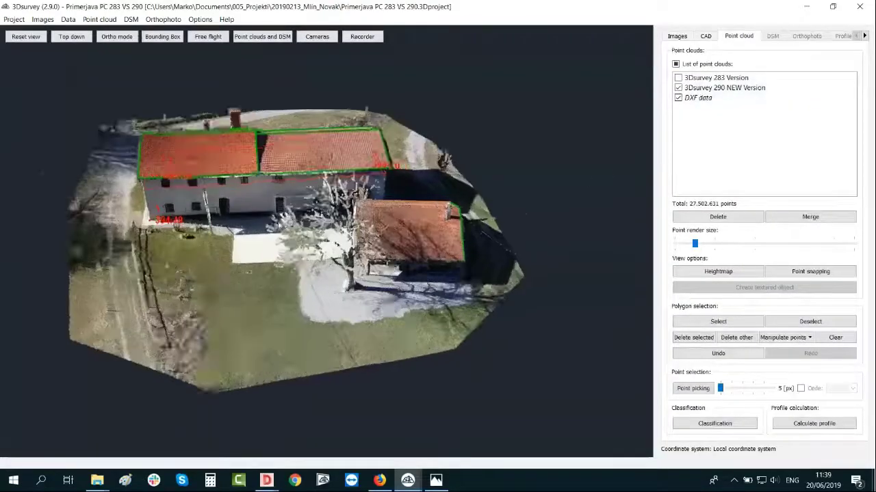
double_click(210, 192)
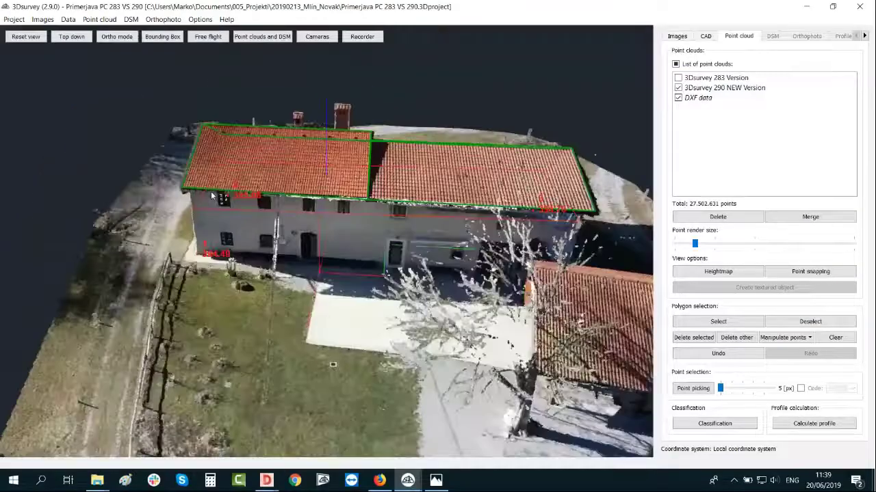
scroll(369, 284, up, 8)
right_drag(365, 234, 433, 149)
drag(433, 150, 368, 212)
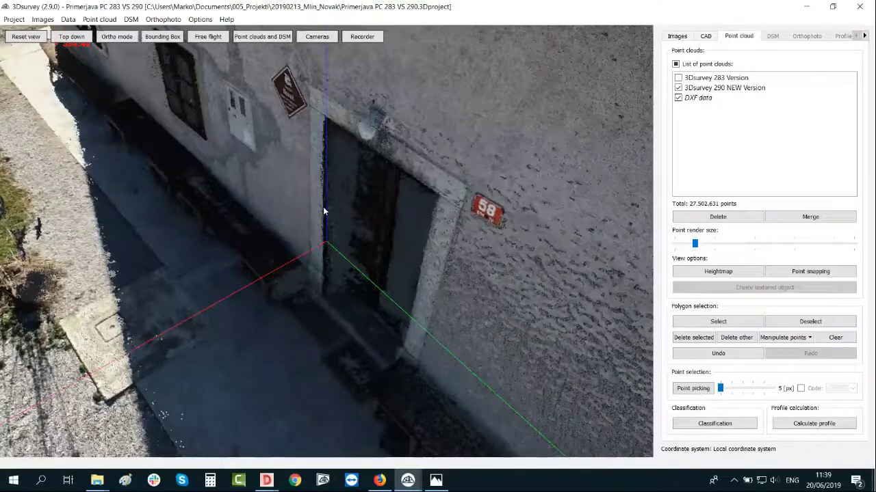
click(379, 480)
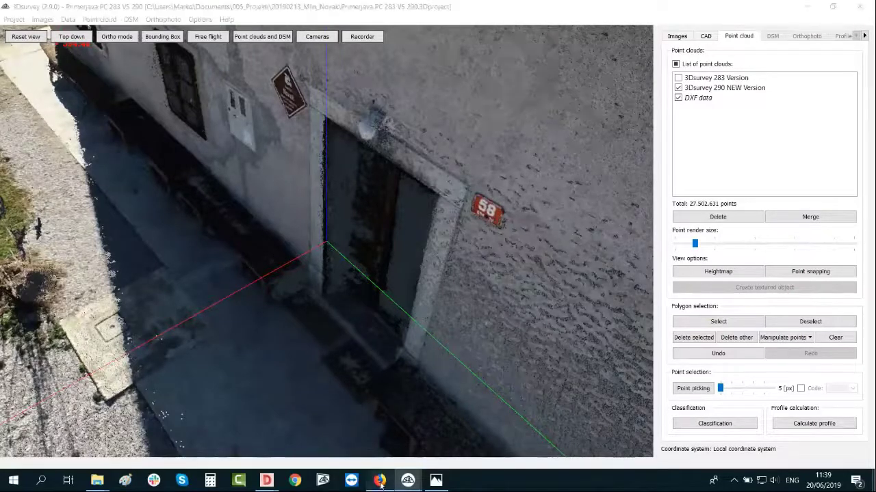
click(380, 483)
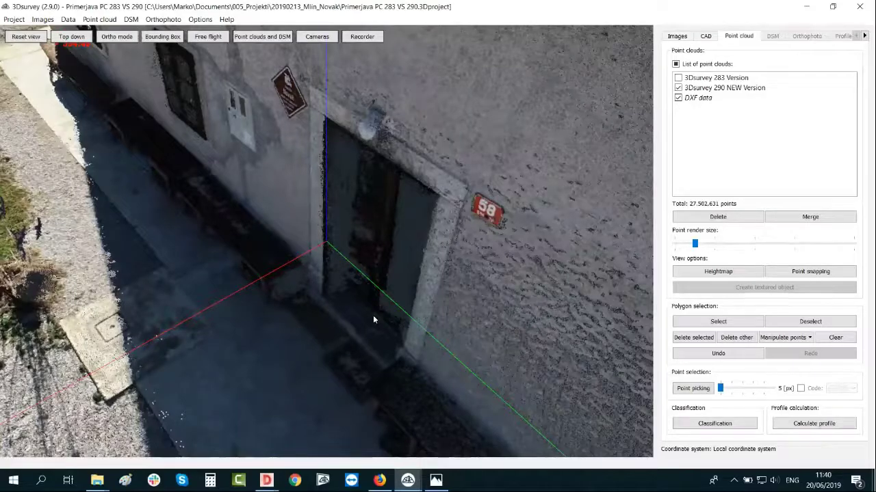
click(380, 481)
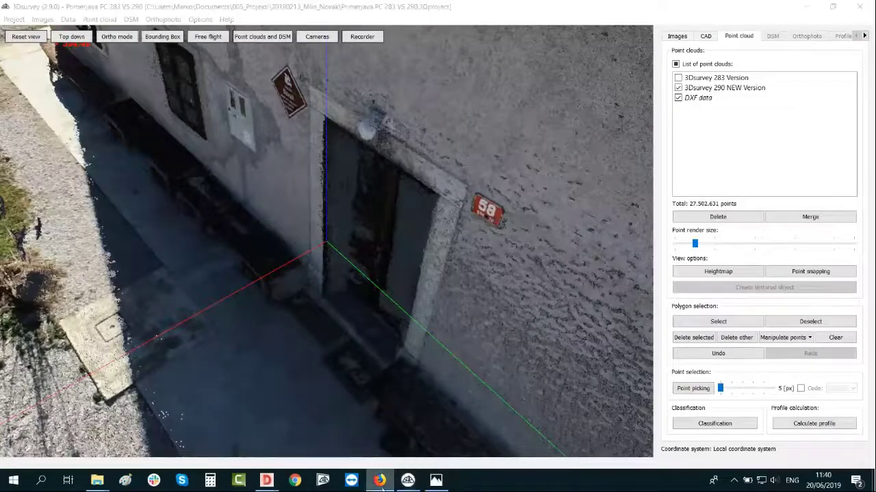